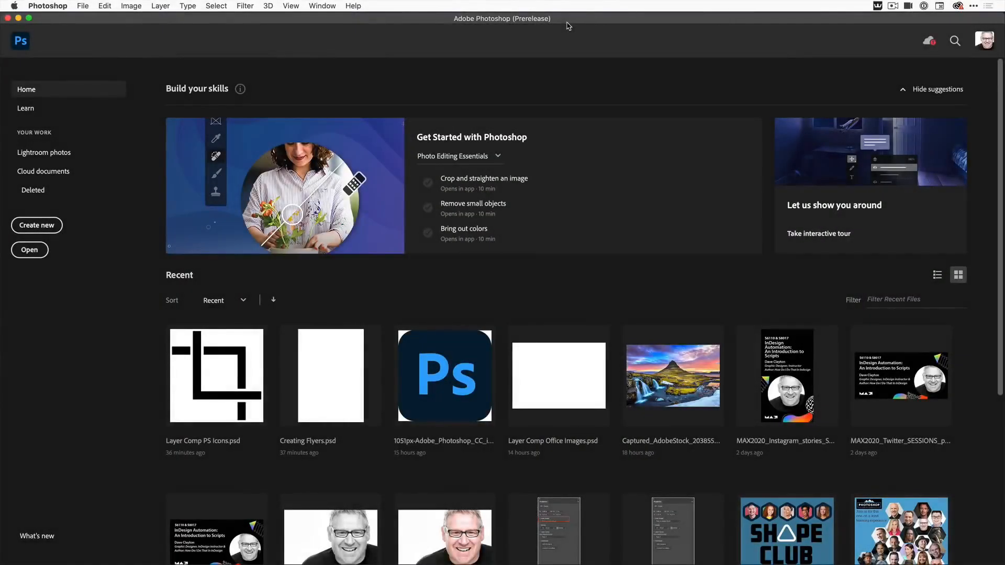
- Create a new A5 document, 148 x 210 mm at 300 ppi, with artboards enabled
left_click(84, 6)
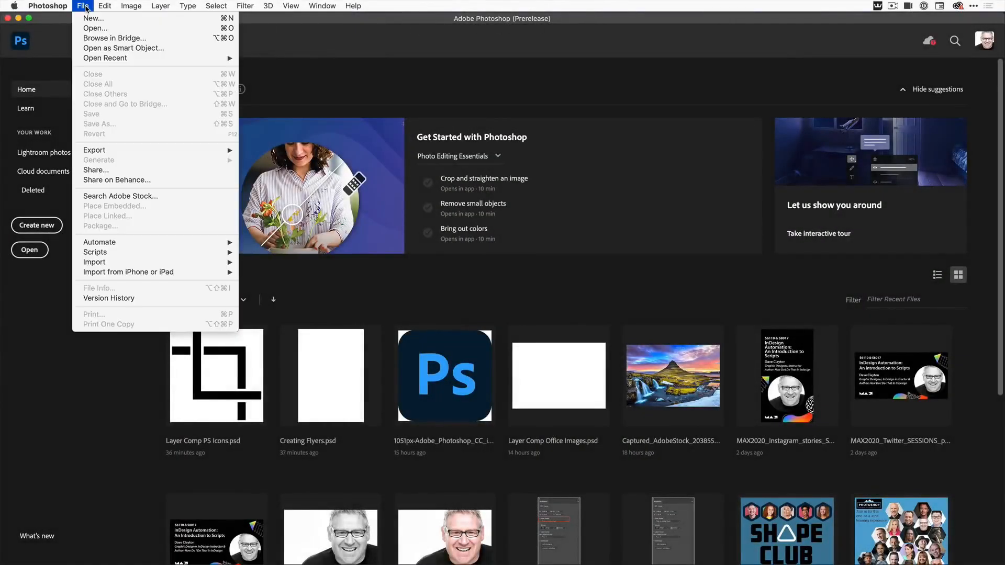
left_click(88, 19)
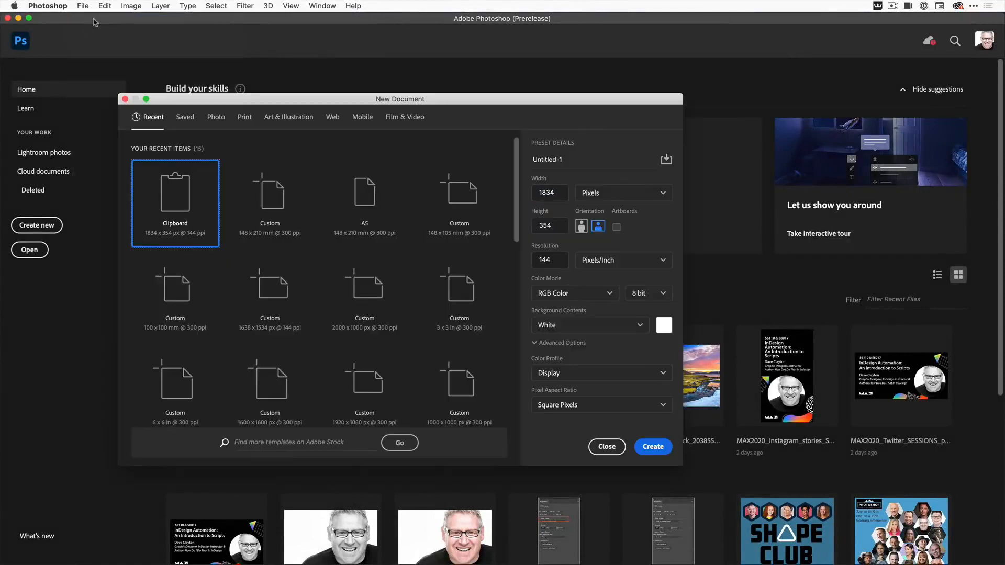
left_click_drag(265, 101, 340, 67)
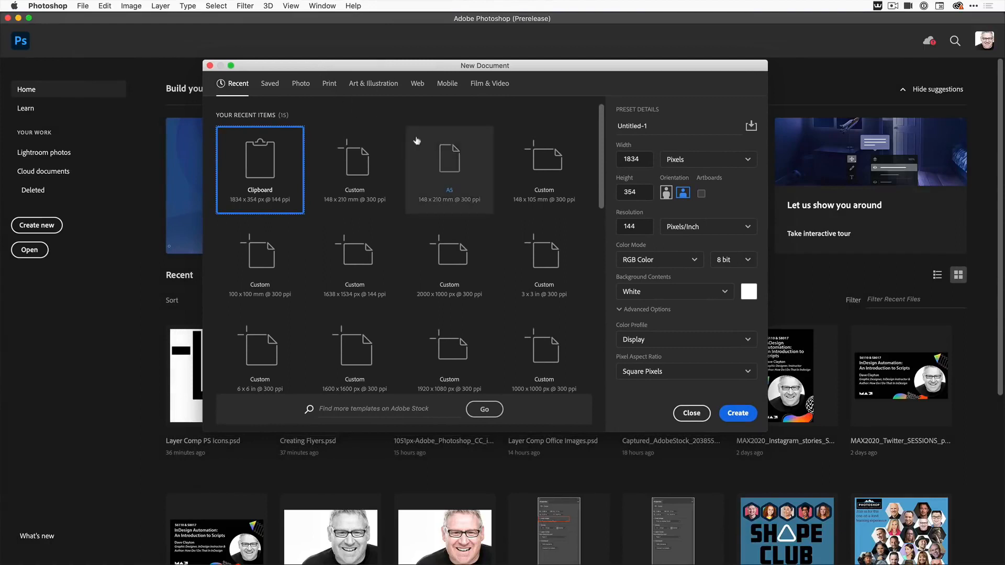
left_click(452, 178)
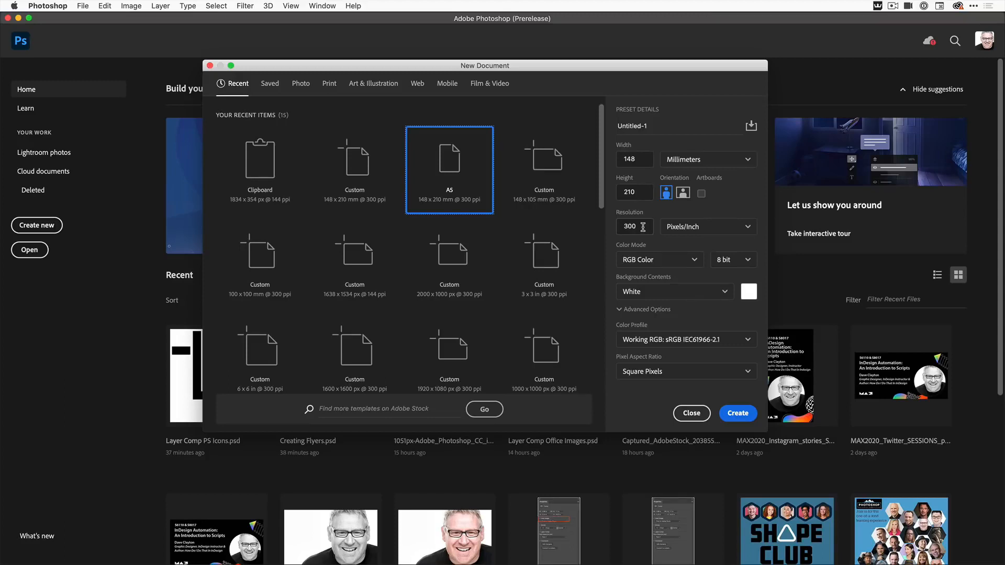
left_click(702, 194)
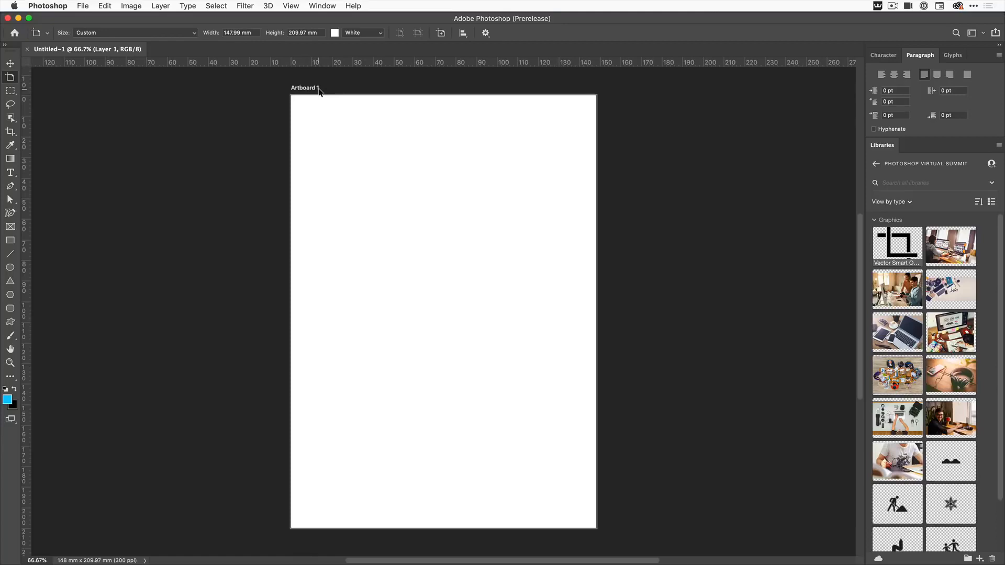
- Show the layer list in a floating panel beside the artboard and make it taller
key("F7")
left_click_drag(746, 64, 714, 107)
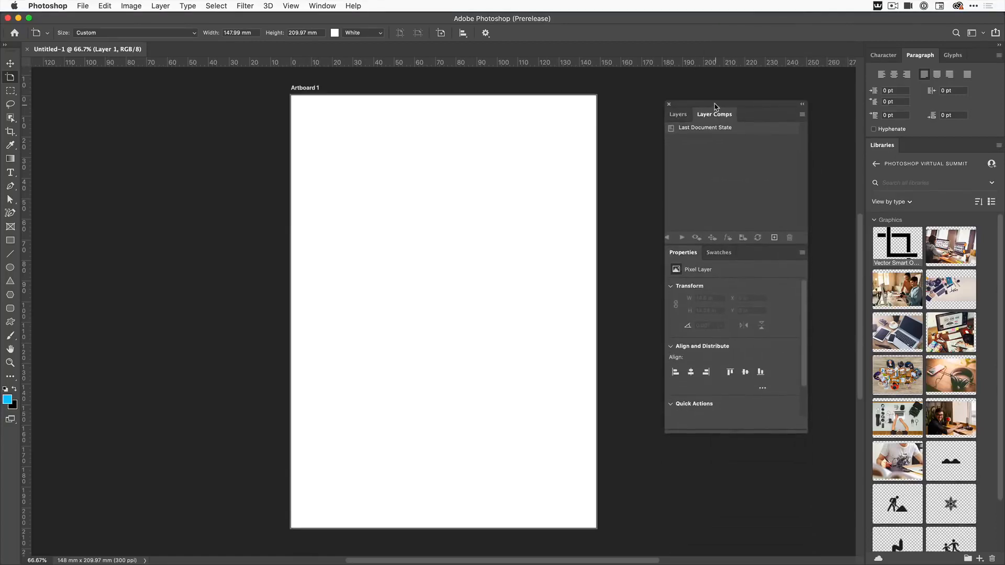
left_click(678, 114)
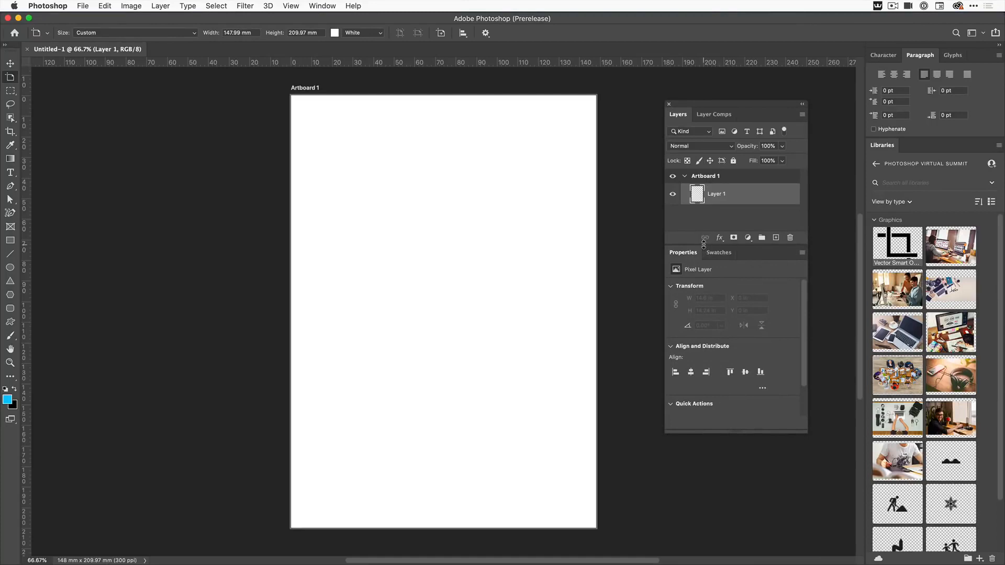
left_click_drag(703, 245, 704, 338)
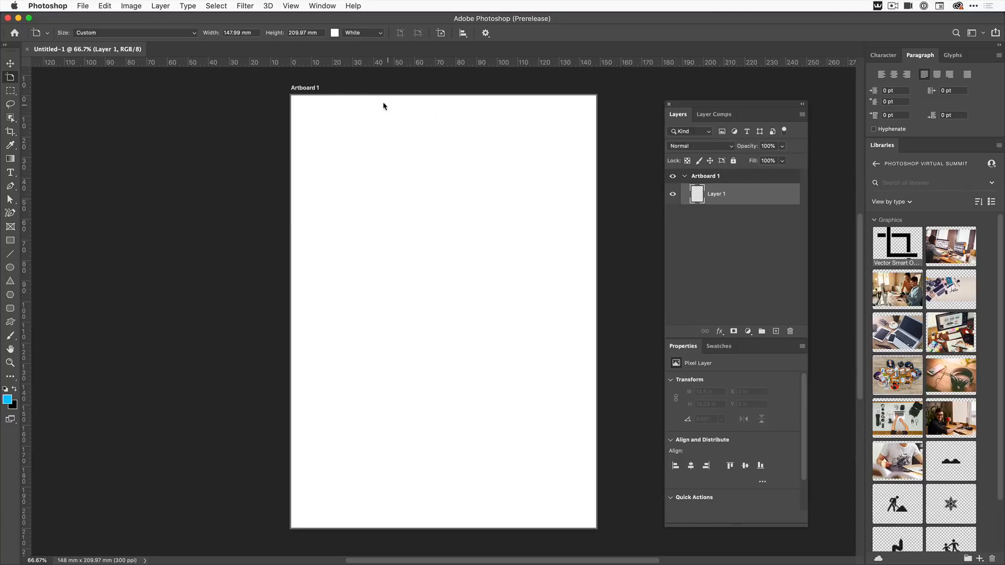
- Add a second artboard to the right of Artboard 1 and move the floating panels clear of it
left_click(307, 89)
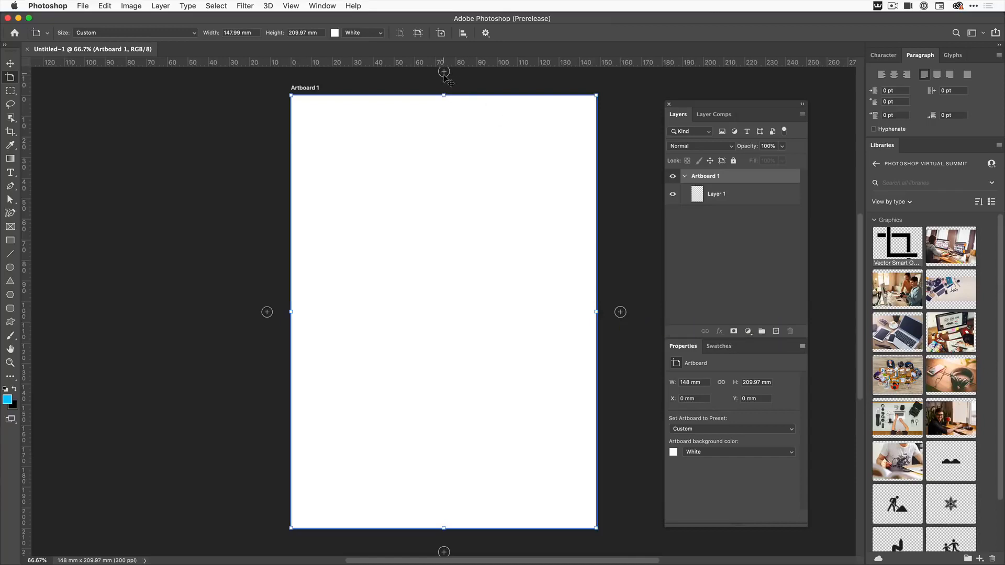
left_click(620, 312)
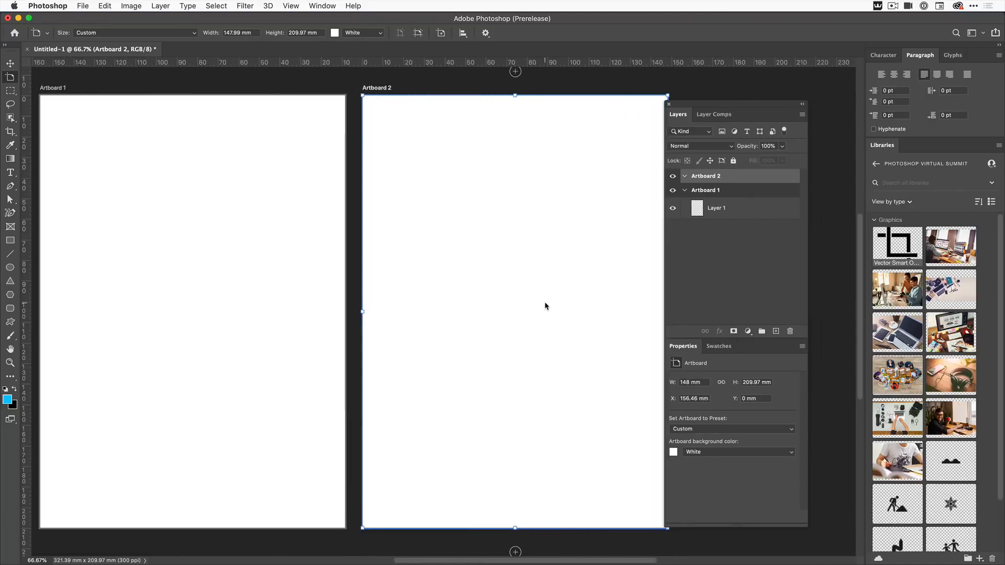
left_click_drag(706, 106, 741, 103)
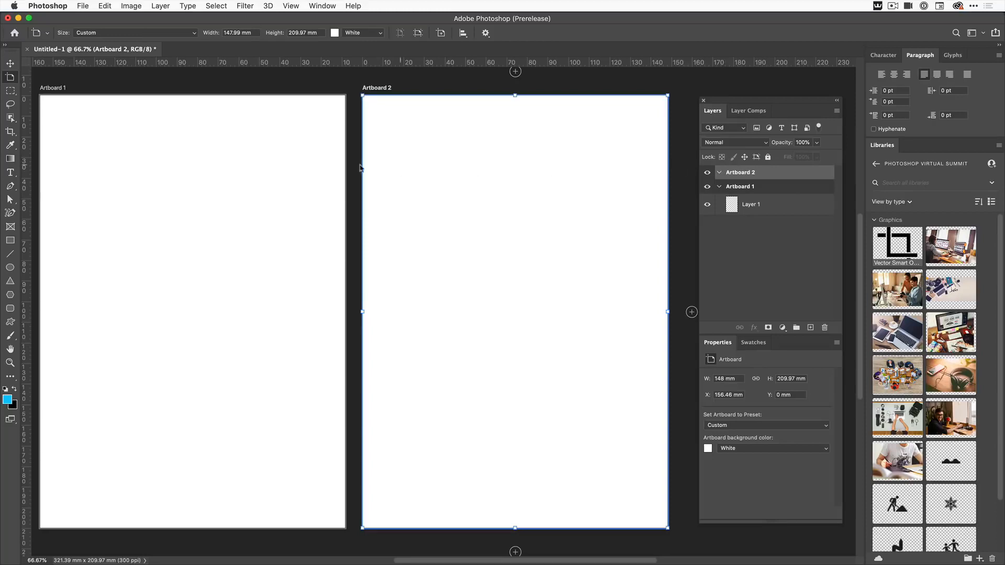
- Select Artboard 1 and have the rulers shown in millimetres
key("v")
left_click(250, 163)
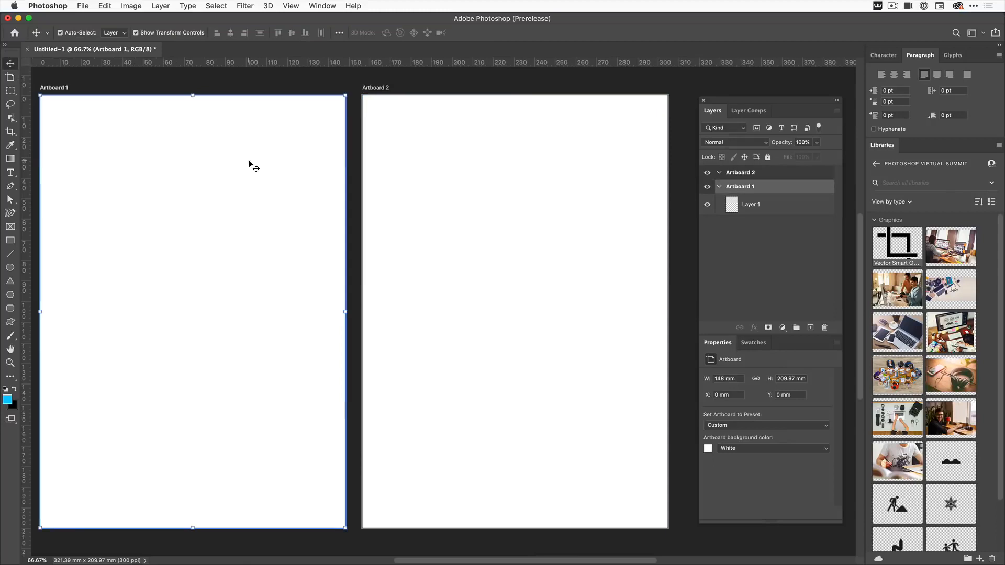
left_click(291, 6)
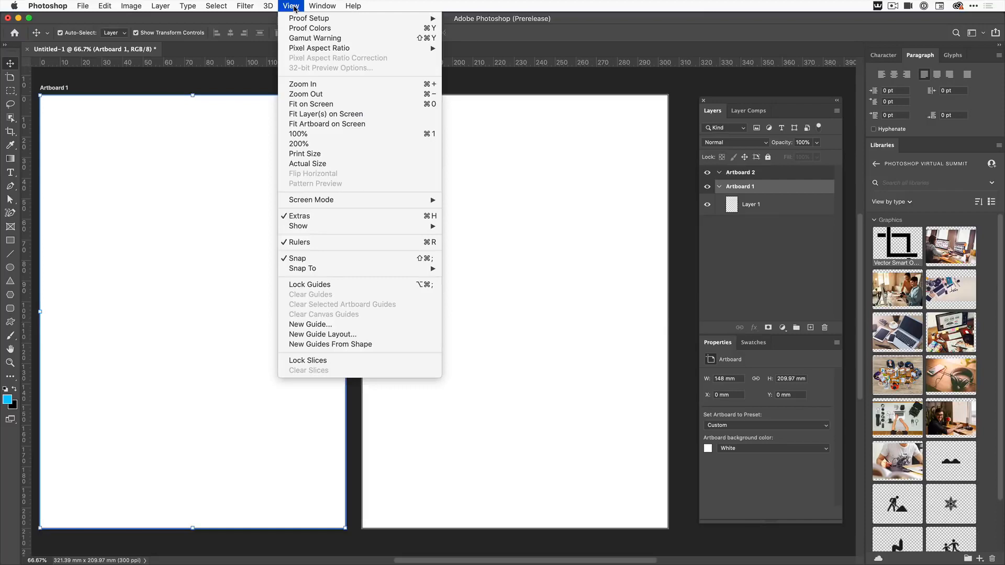
left_click(294, 8)
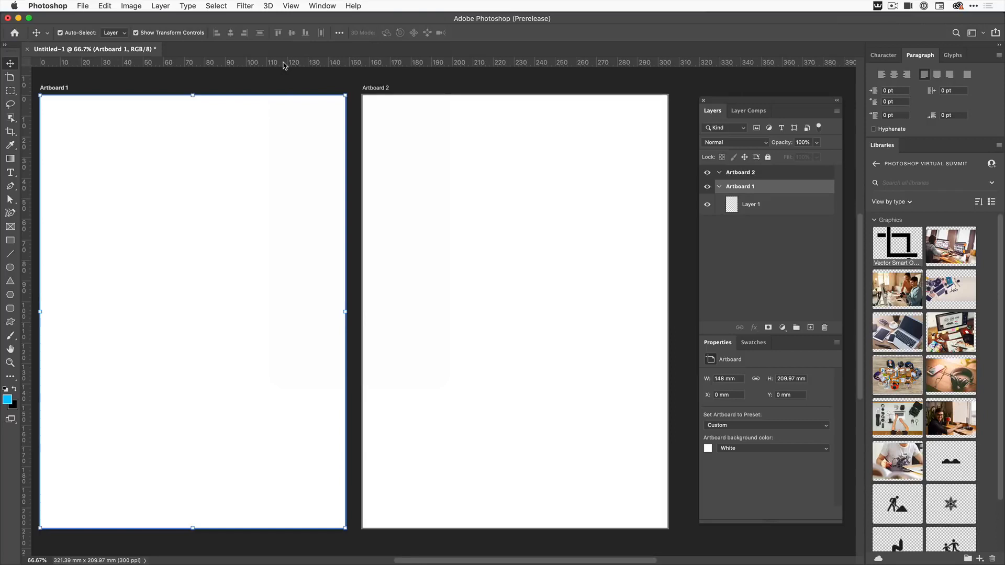
key("super+r")
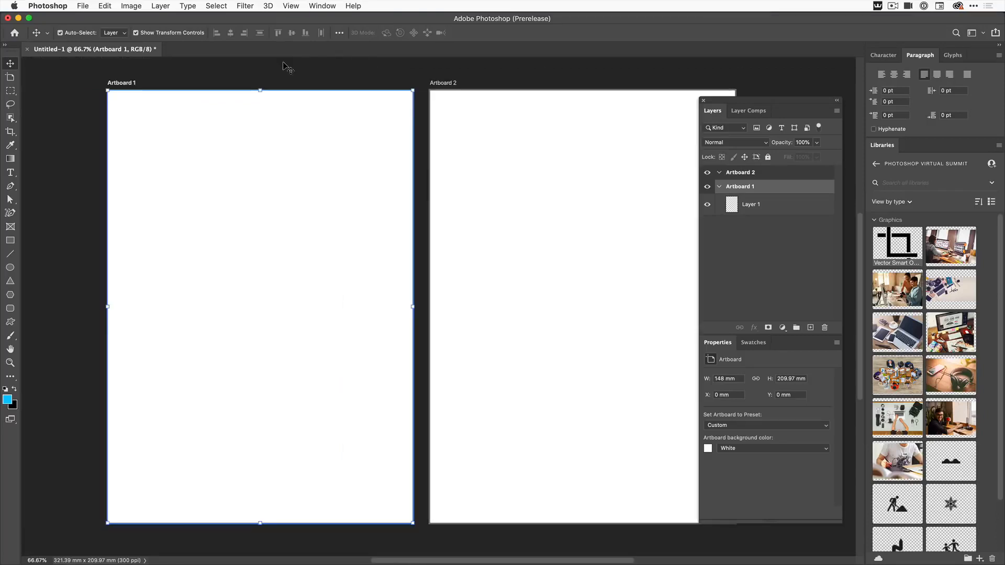
key("super+r")
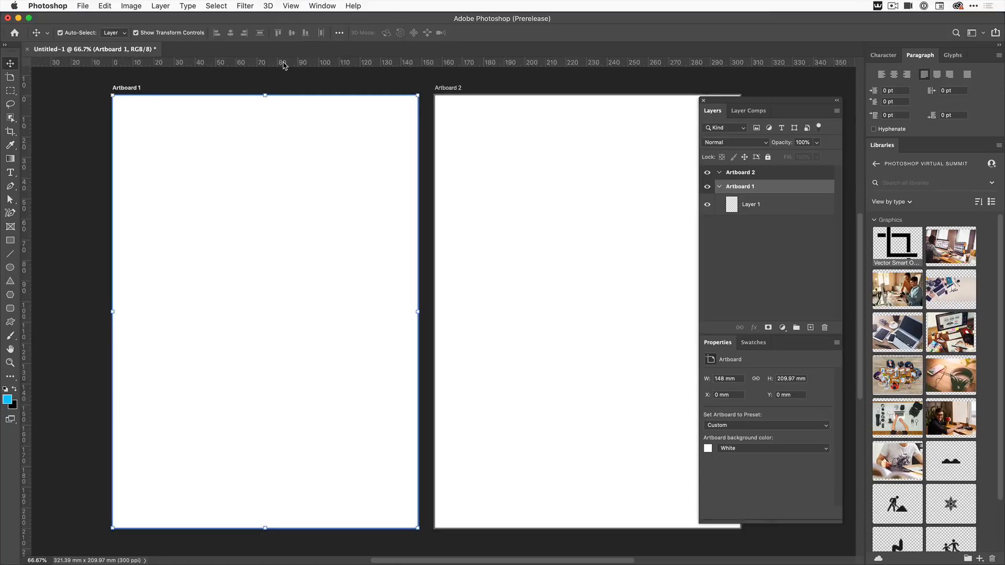
right_click(283, 65)
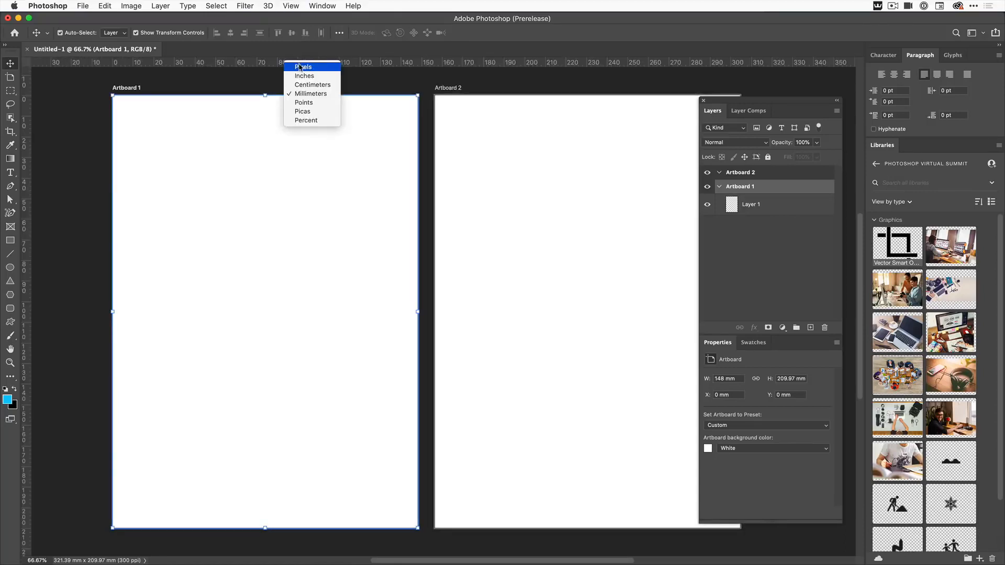
left_click(306, 95)
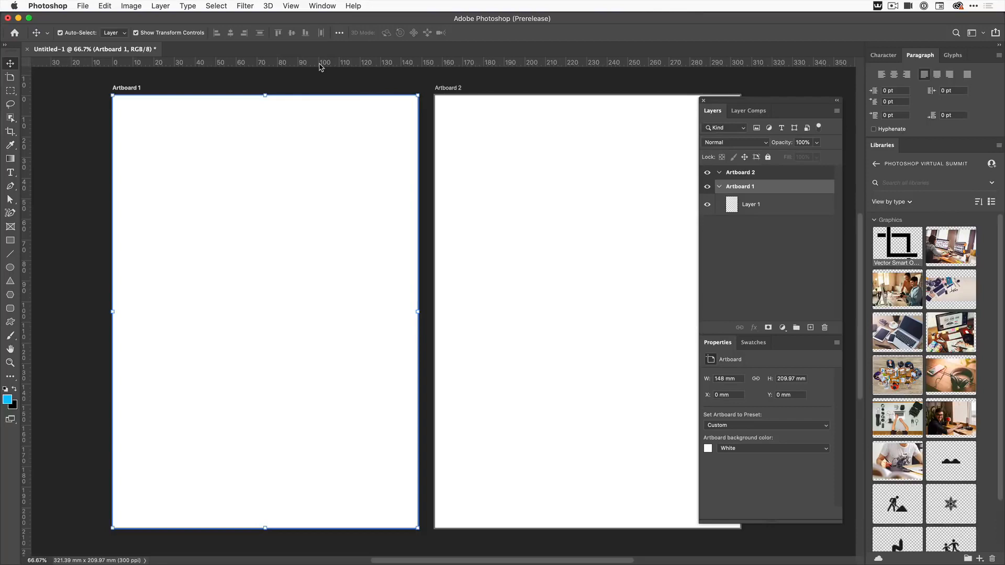
- Start a new guide layout for all artboards with 8 columns and a 1 mm gutter
left_click(291, 7)
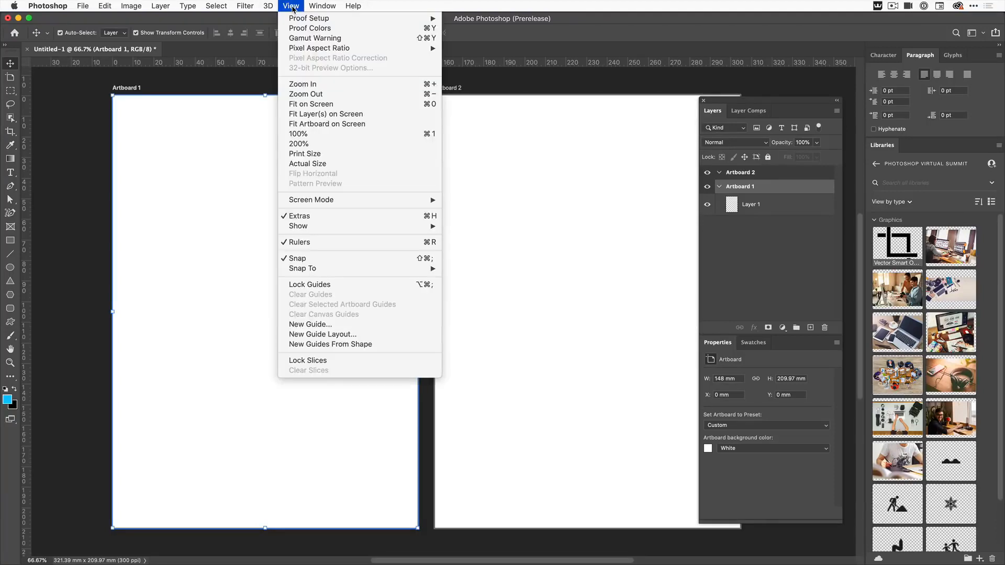
left_click(323, 335)
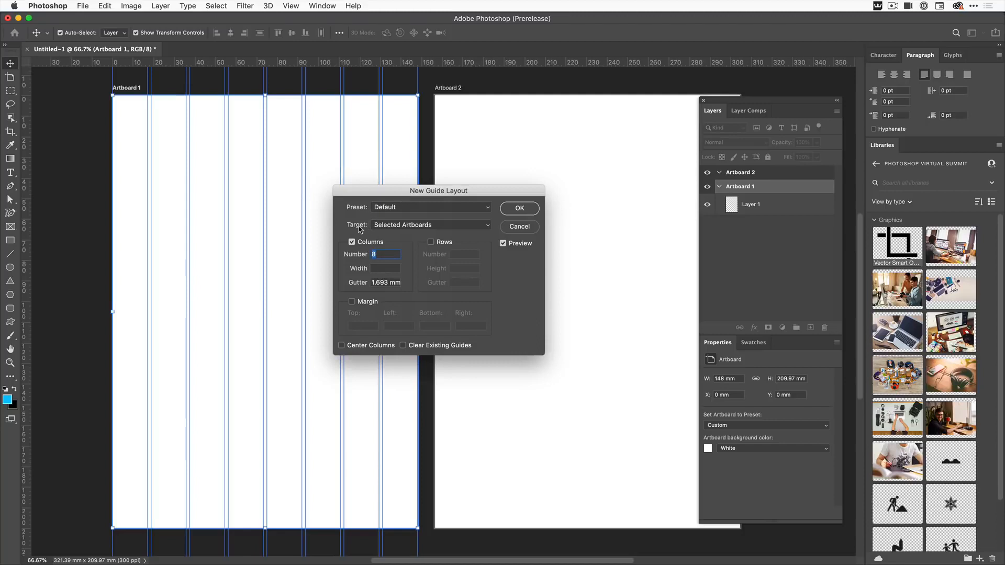
left_click(447, 226)
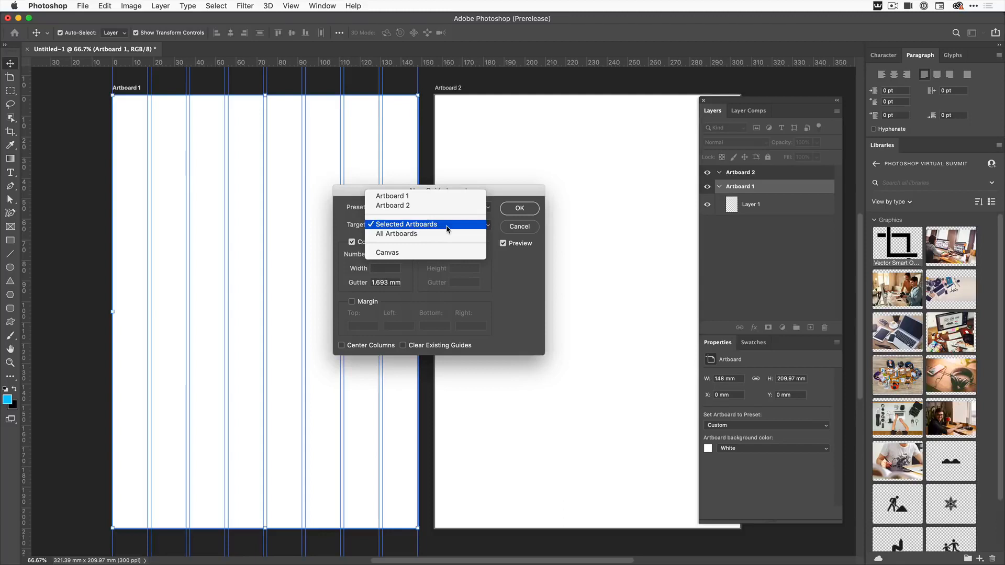
left_click(410, 234)
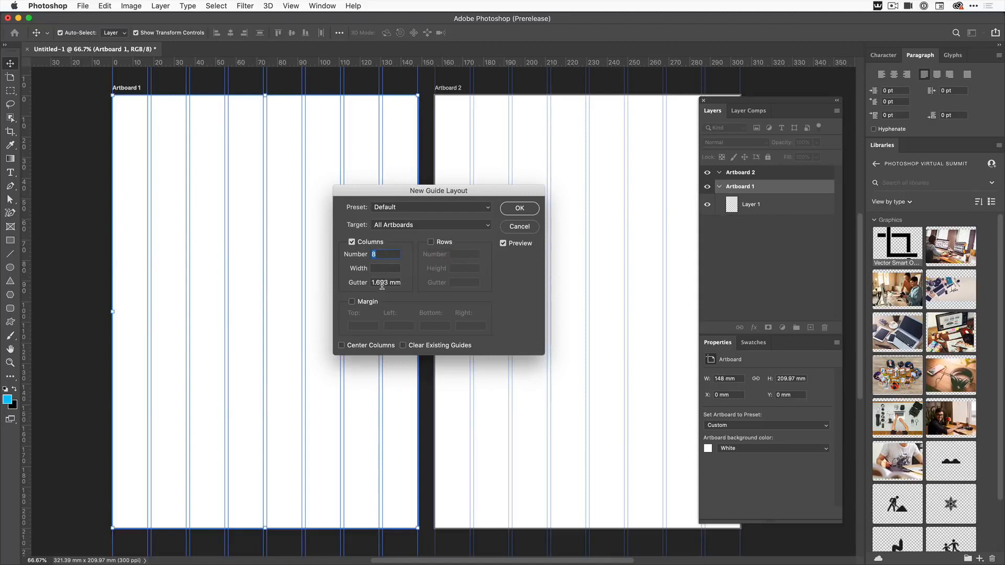
left_click_drag(387, 282, 369, 283)
type("1")
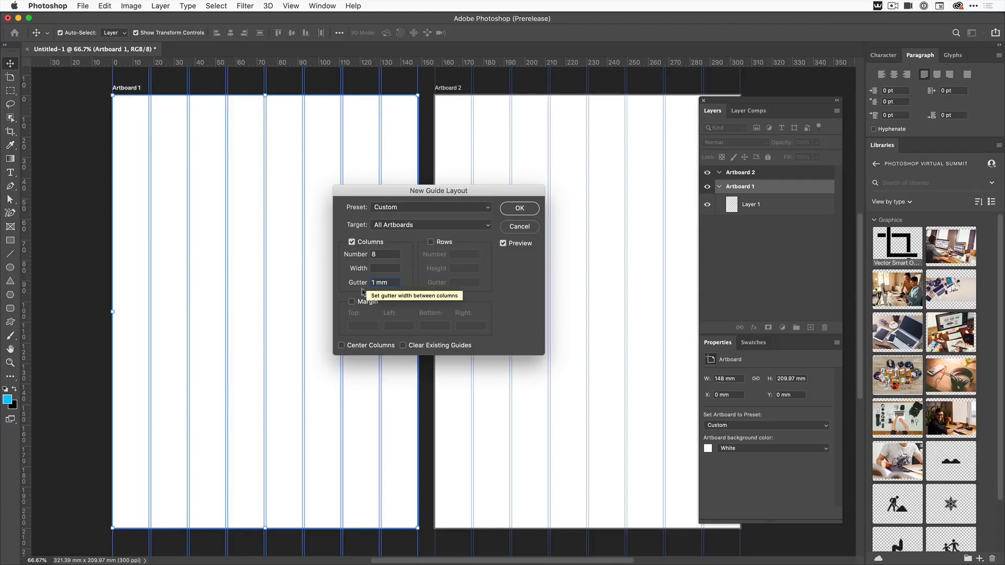
- Add 1 mm margins on all four sides to the guide layout and centre its columns
left_click(352, 302)
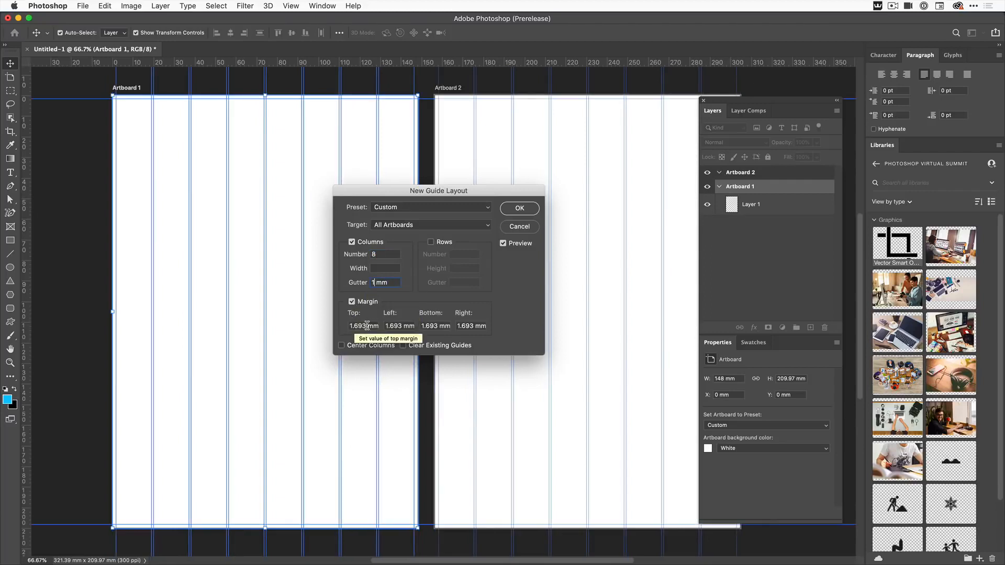
left_click_drag(369, 326, 456, 325)
type("1")
type("1")
type("1")
type("1")
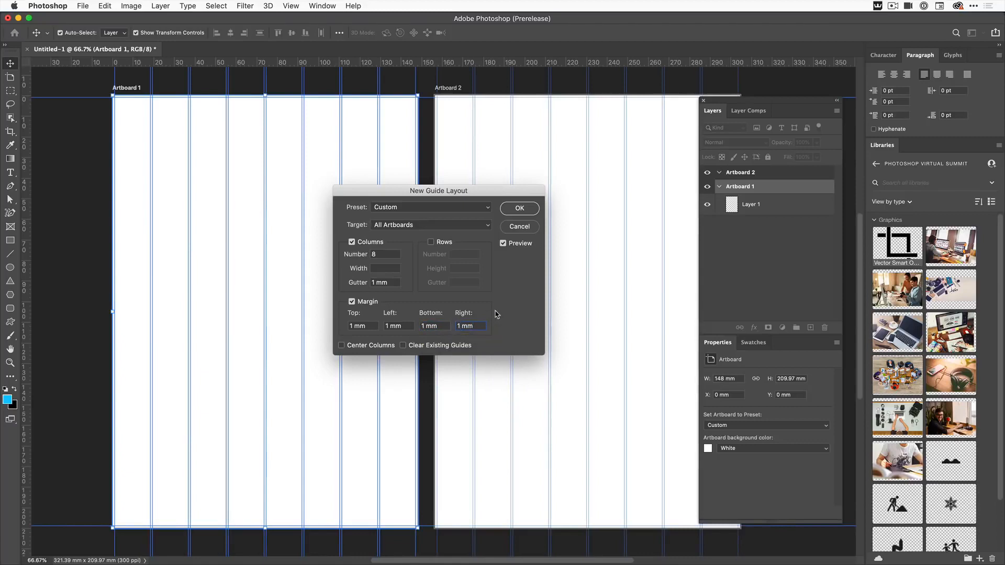
left_click(341, 346)
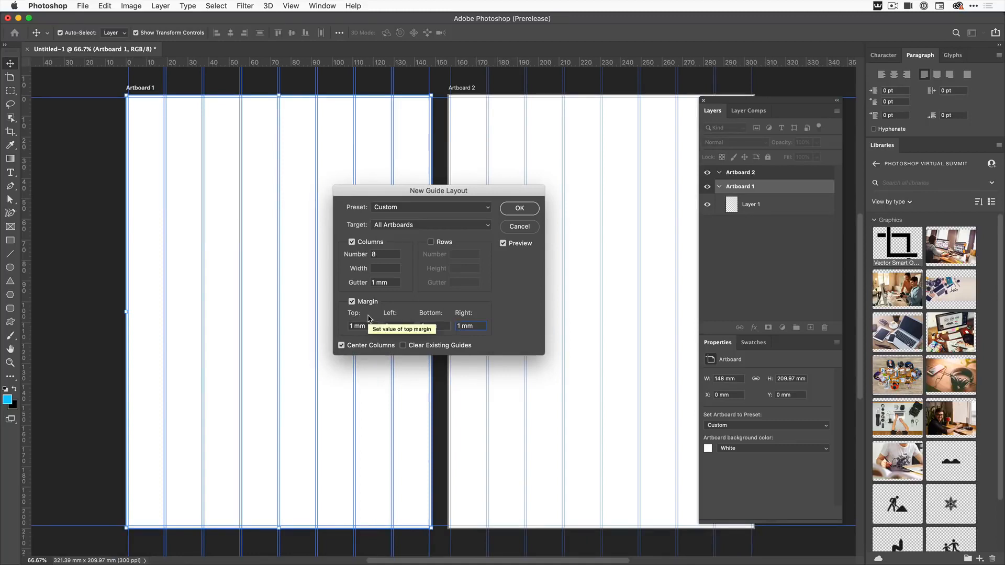
- Try 4 rows with a 1 mm gutter in the guide layout and turn the rows off again
left_click(431, 243)
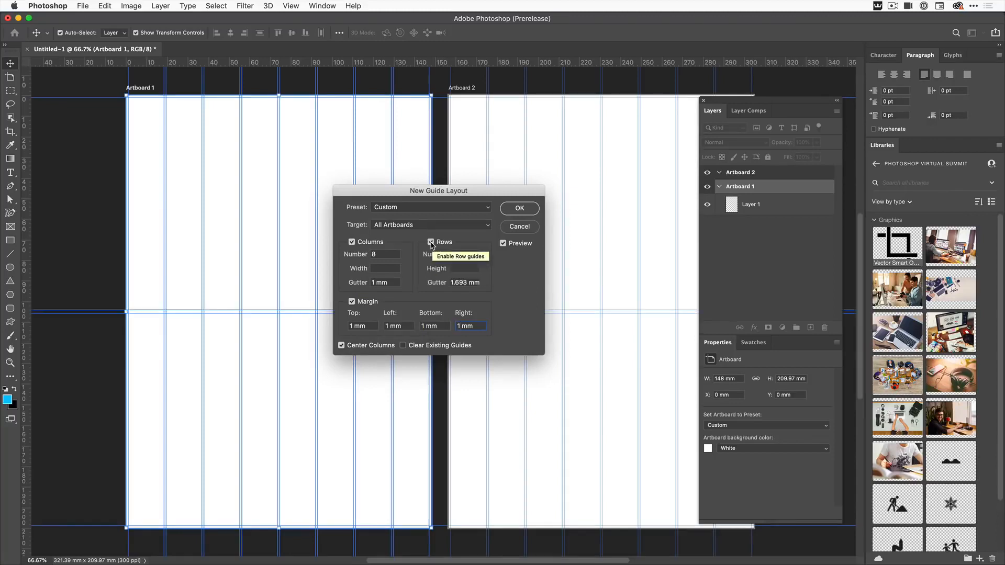
left_click(453, 254)
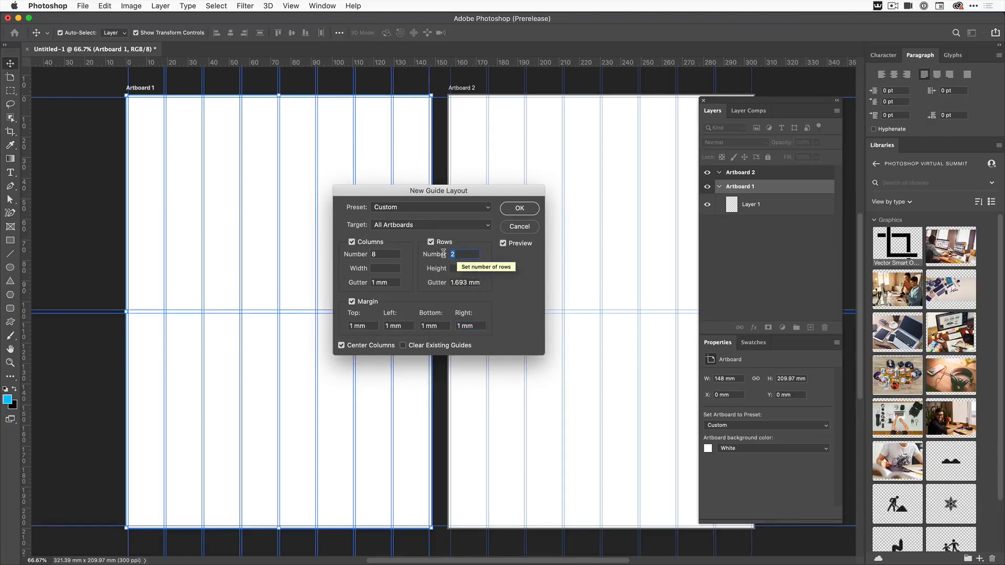
type("4")
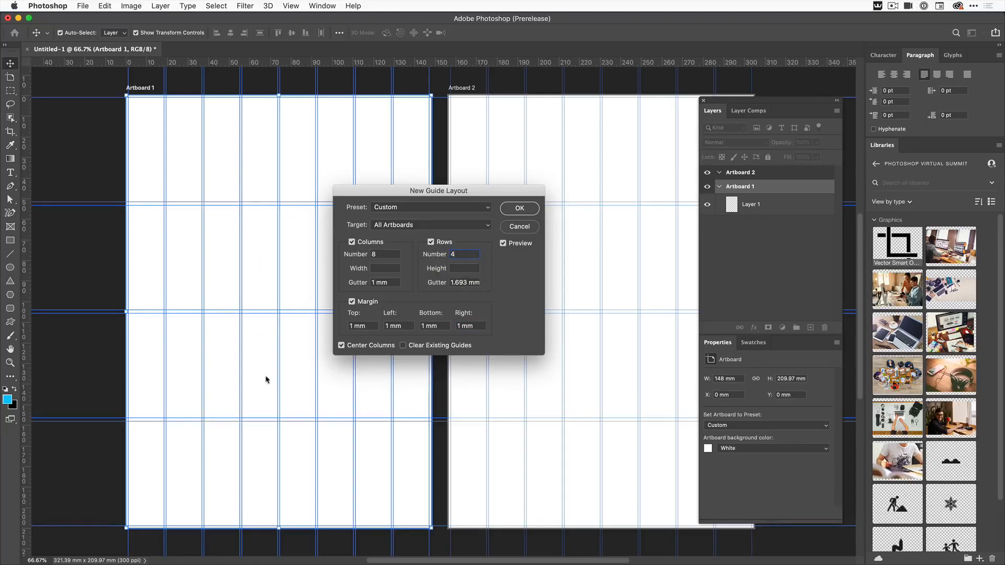
double_click(465, 282)
type("1")
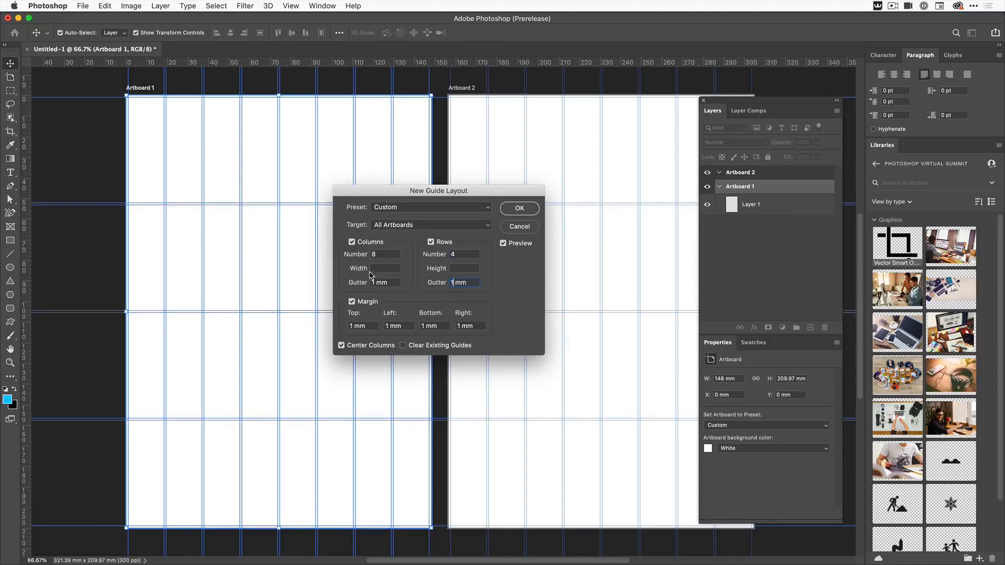
left_click(431, 242)
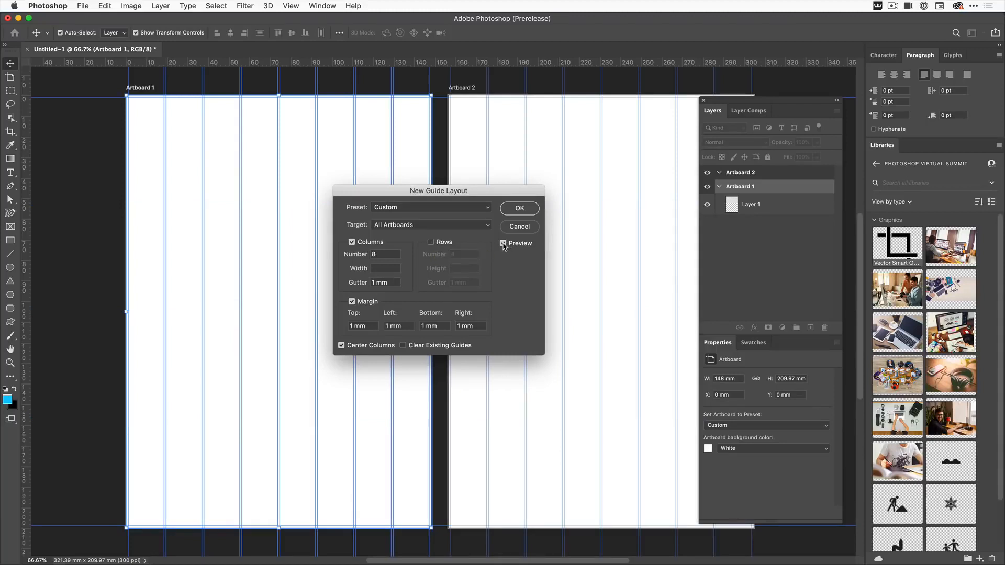
- Apply the guide layout and select Artboard 2 and Artboard 1 in turn to check their guides
left_click(519, 209)
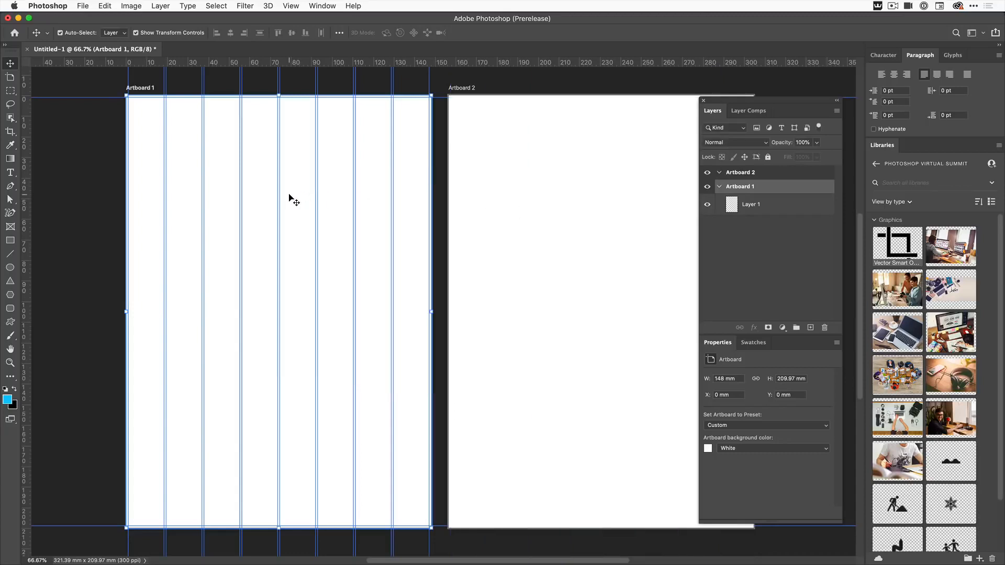
left_click(507, 194)
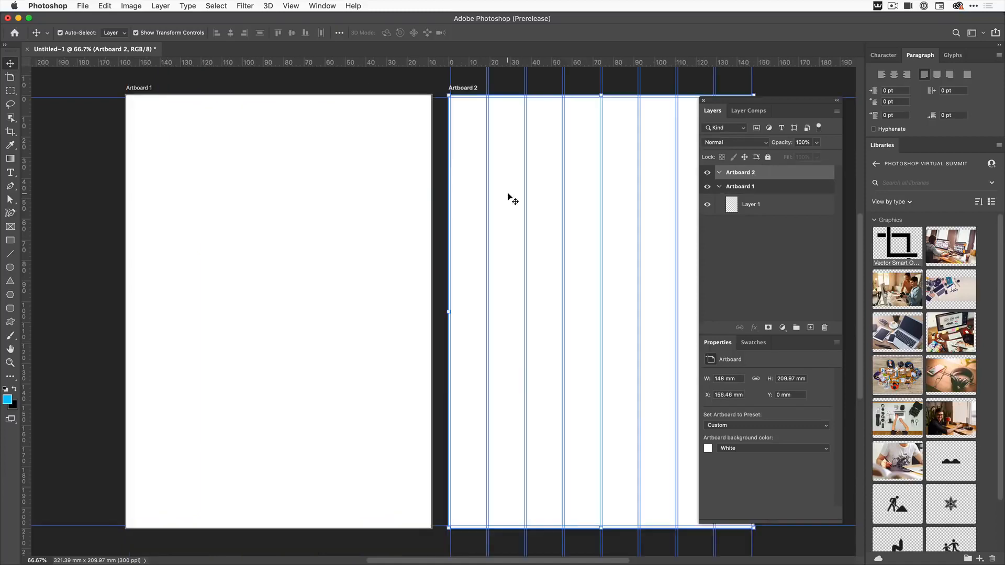
left_click(321, 175)
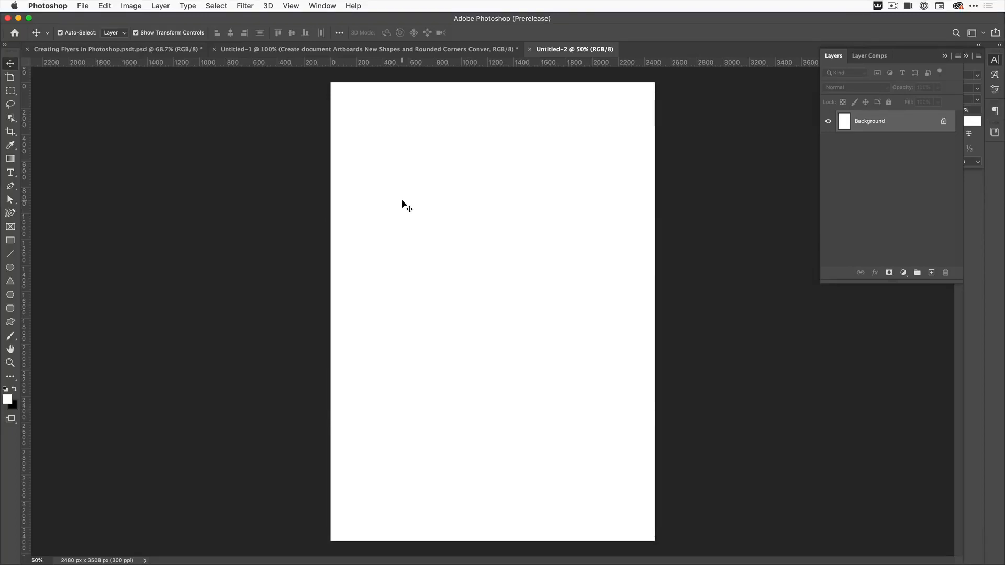
- Draw a rectangle about 730 by 664 px near the page's upper-left corner and fill it with orange
left_click(10, 241)
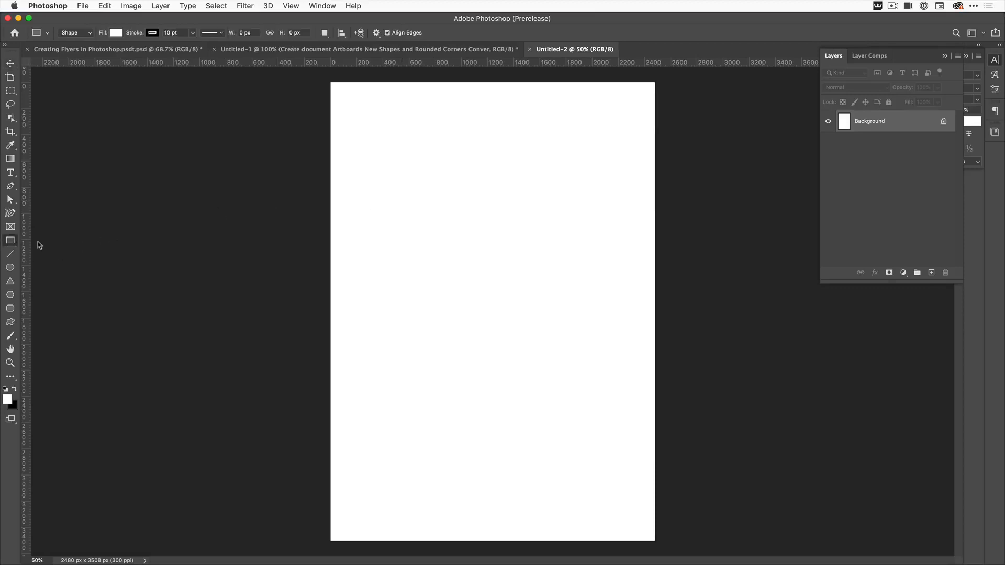
left_click_drag(356, 114, 451, 201)
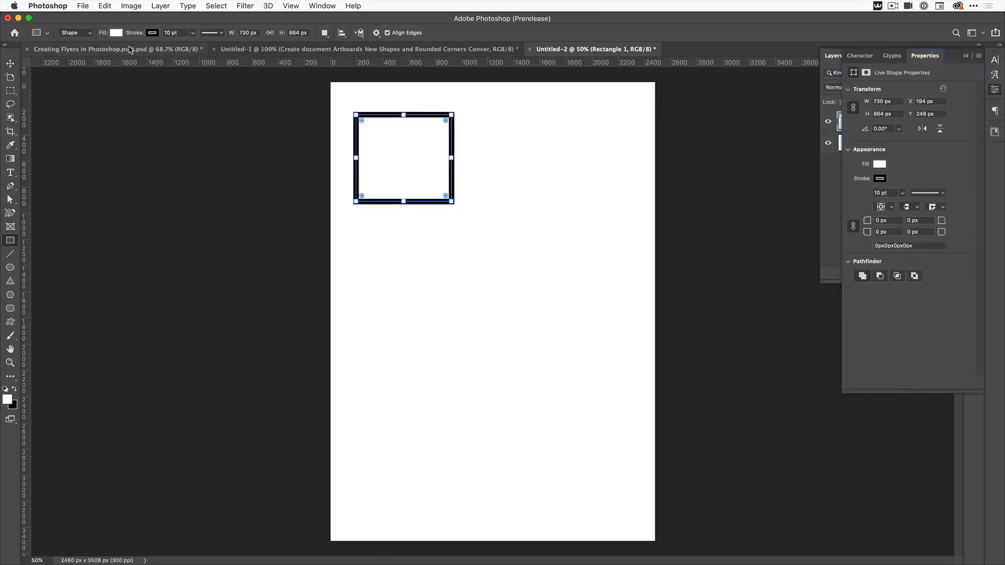
left_click(116, 33)
left_click(107, 88)
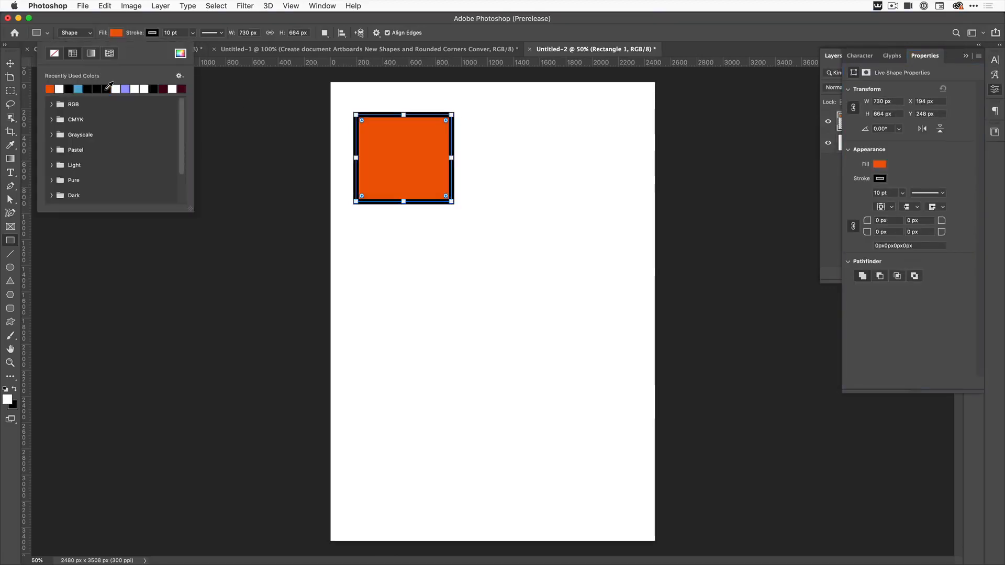
- Remove the stroke from the orange rectangle
left_click(152, 33)
left_click(152, 33)
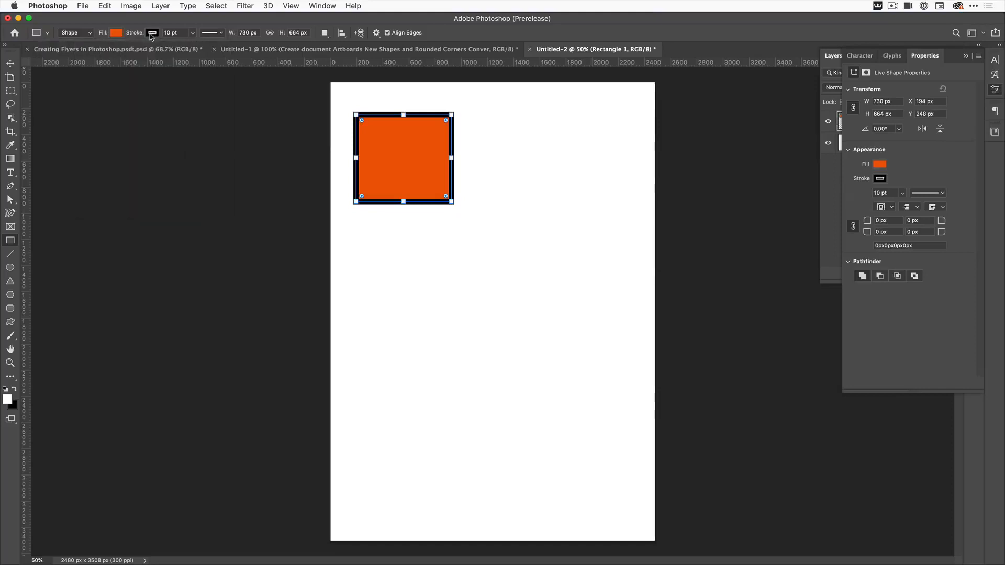
left_click(153, 33)
left_click(91, 53)
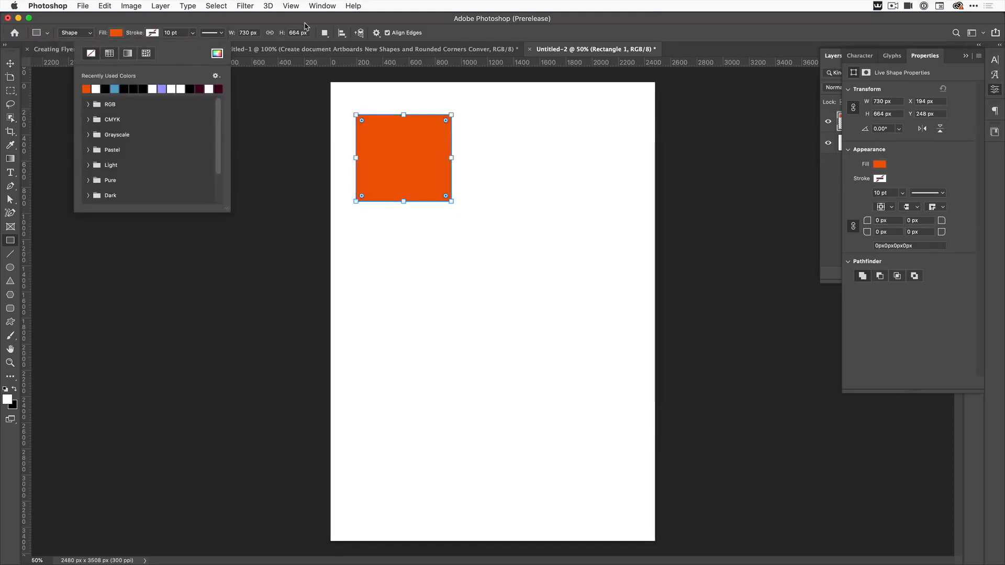
left_click(286, 31)
- Duplicate the orange rectangle beside itself, copy the pair further down the page, and deselect everything
left_click(10, 63)
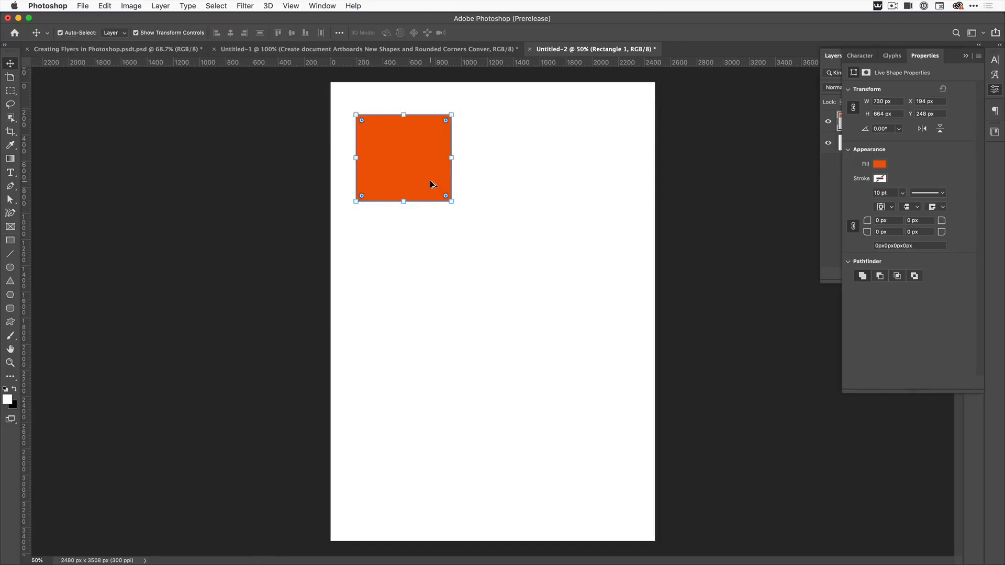
left_click_drag(430, 181, 545, 183)
left_click_drag(504, 245, 430, 373)
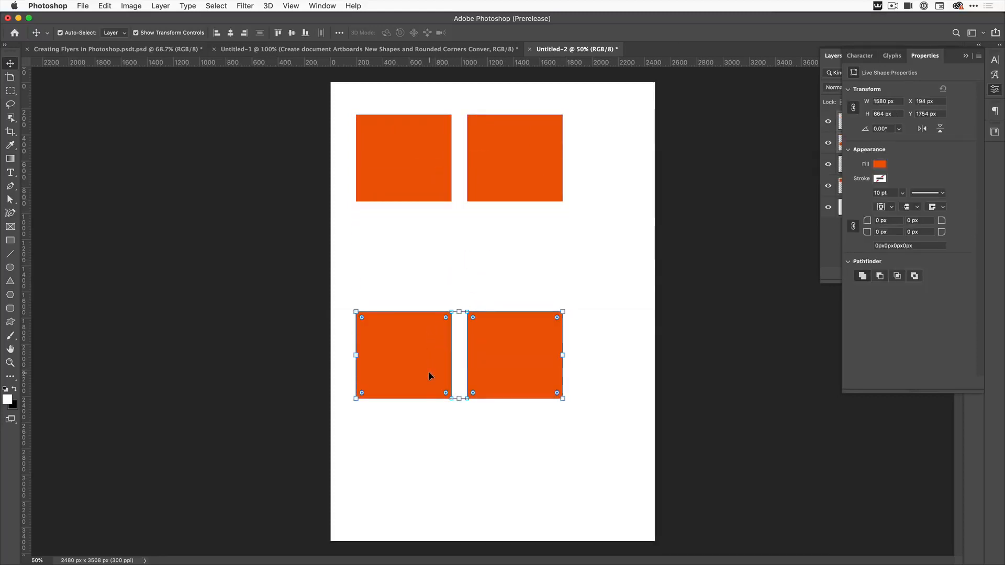
left_click(448, 297)
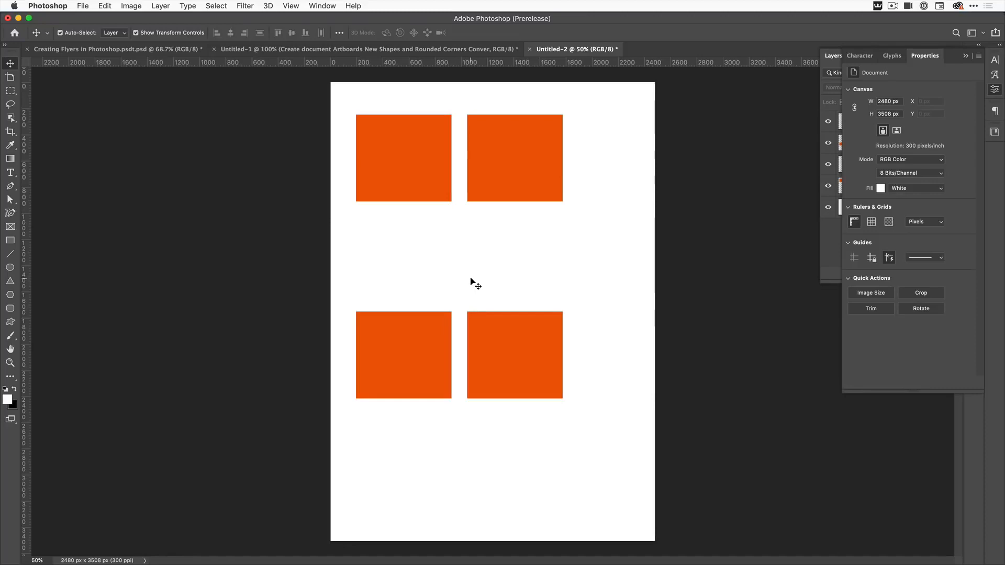
- Select all four orange rectangles and create new guides from their shapes
left_click_drag(291, 112, 581, 404)
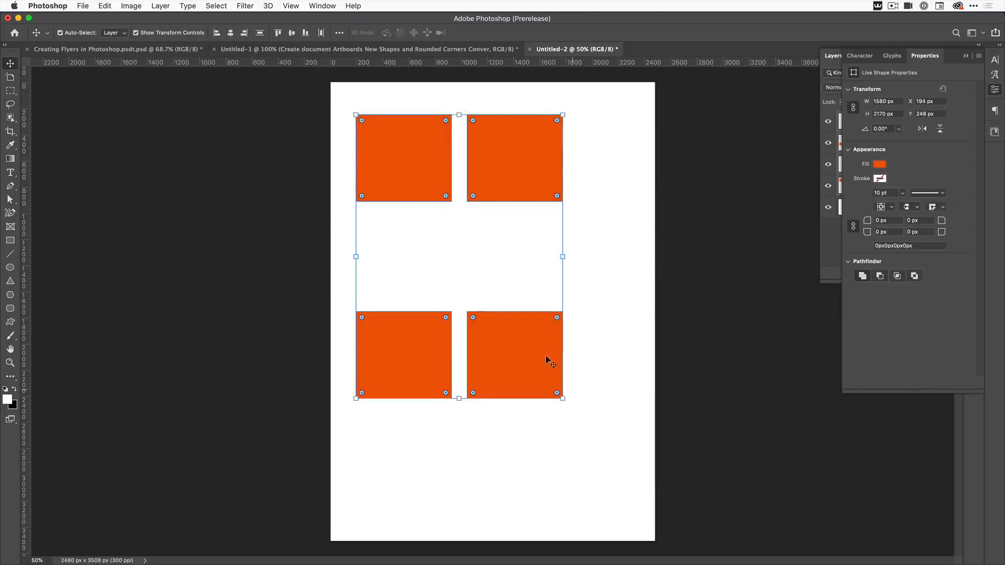
left_click(290, 7)
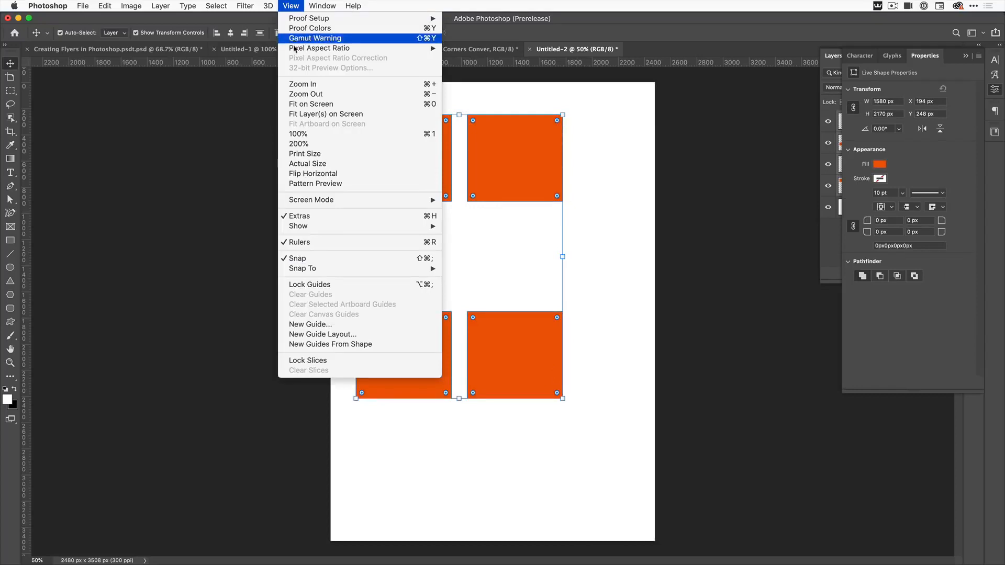
left_click(312, 345)
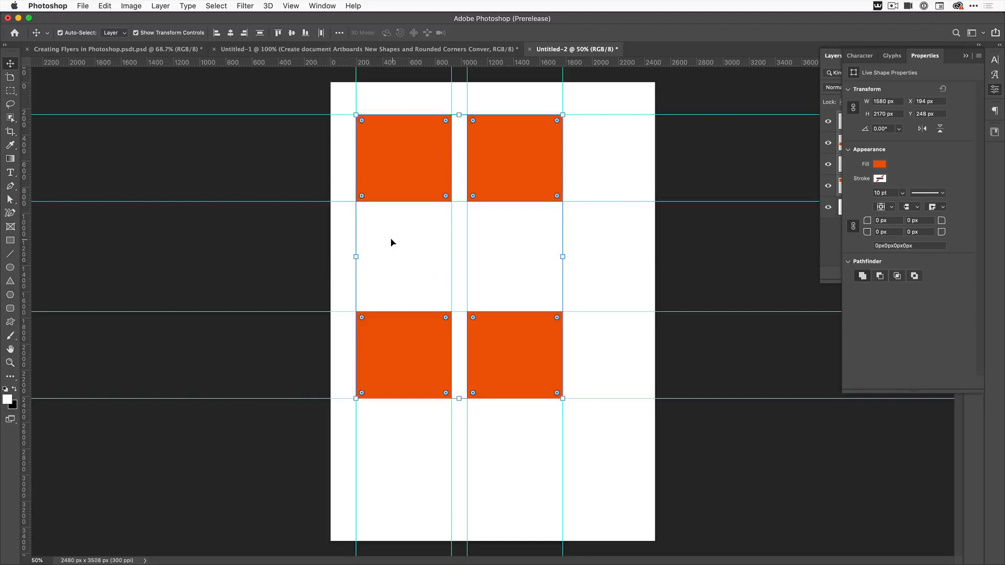
- Draw a paragraph text box about 730 by 448 px below the upper-left rectangle, between the vertical guides
left_click(11, 174)
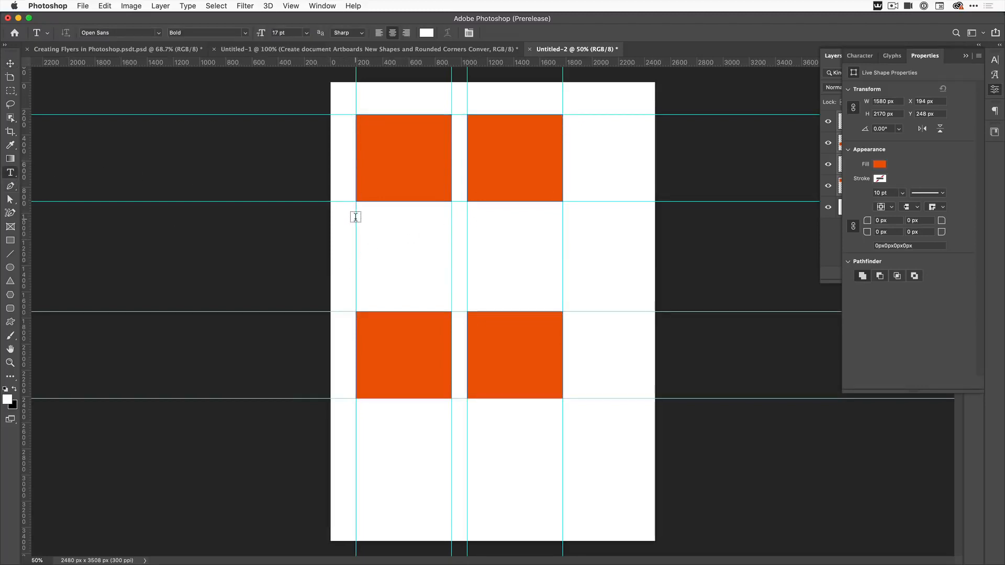
left_click_drag(355, 216, 451, 277)
key("BackSpace")
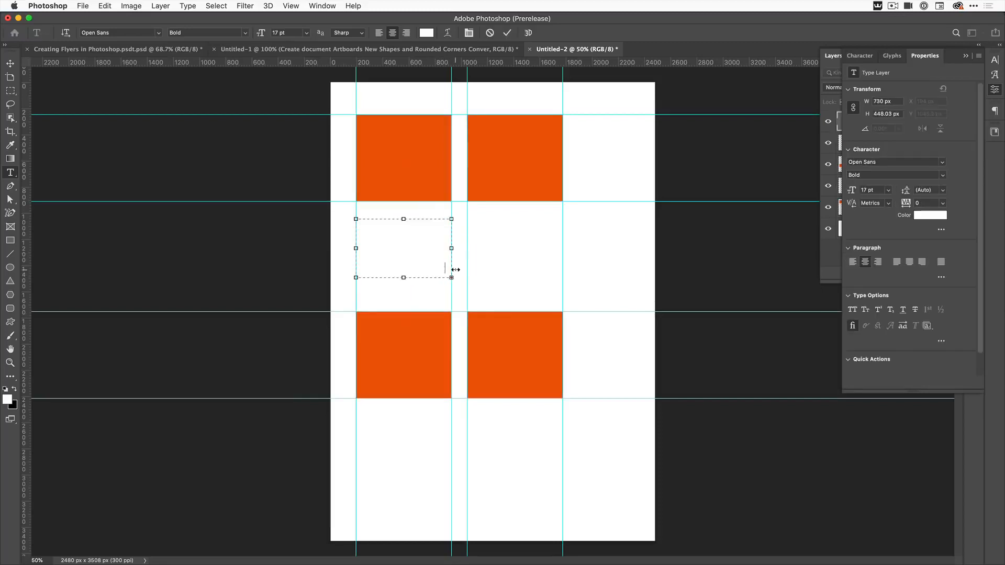
- Set the colour of all the placeholder text to black (000000) and commit the text
key("super+a")
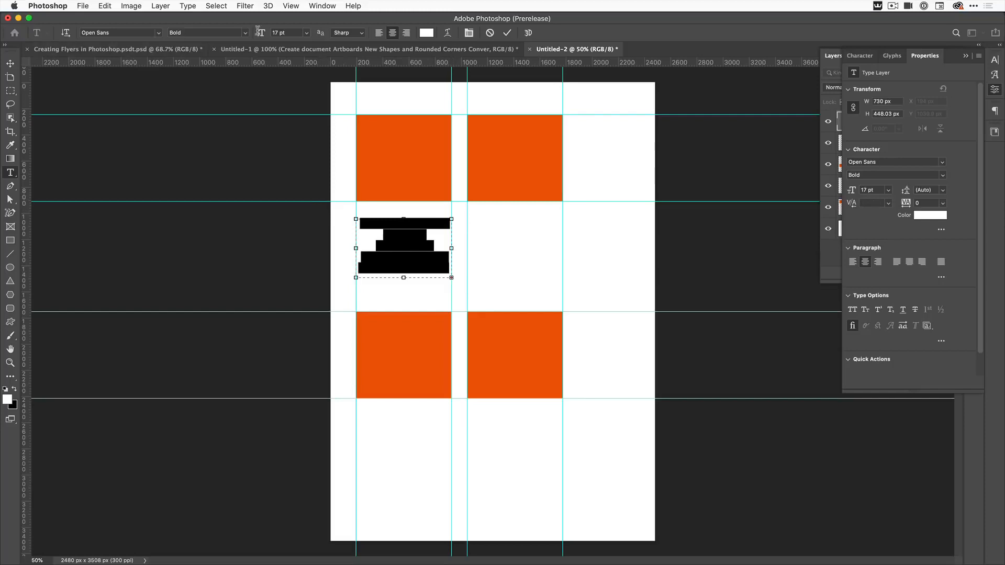
left_click(426, 32)
left_click(516, 262)
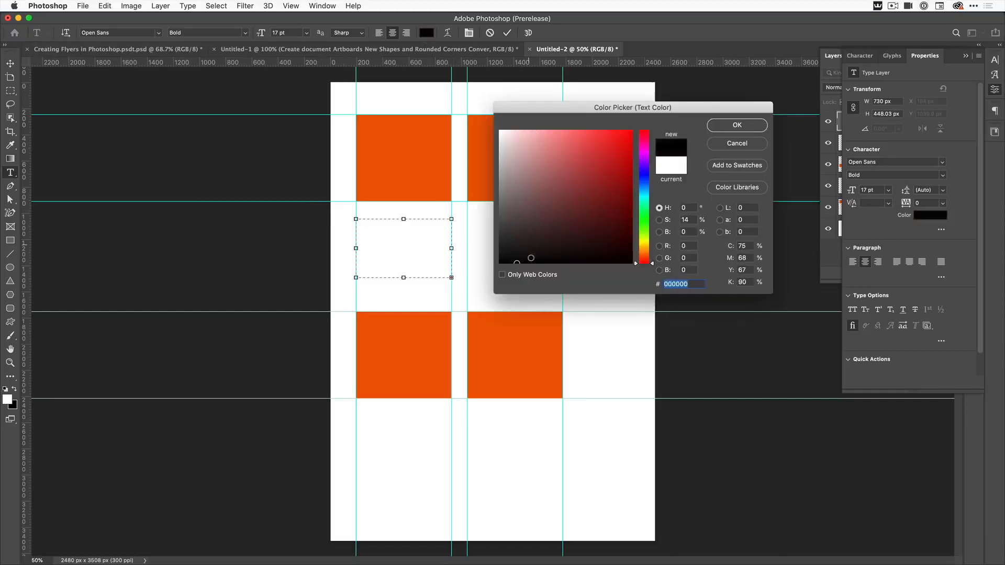
left_click(720, 125)
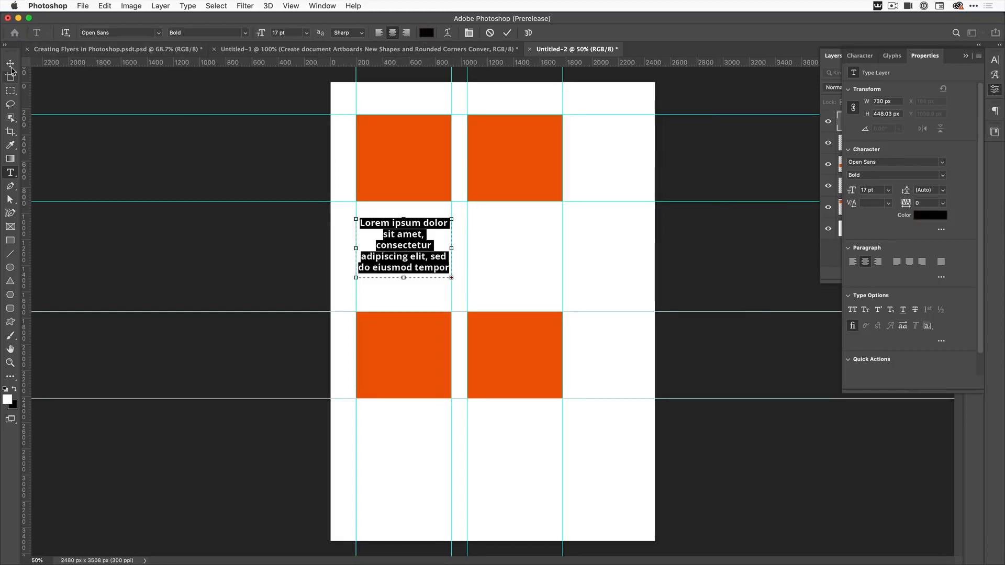
left_click(11, 67)
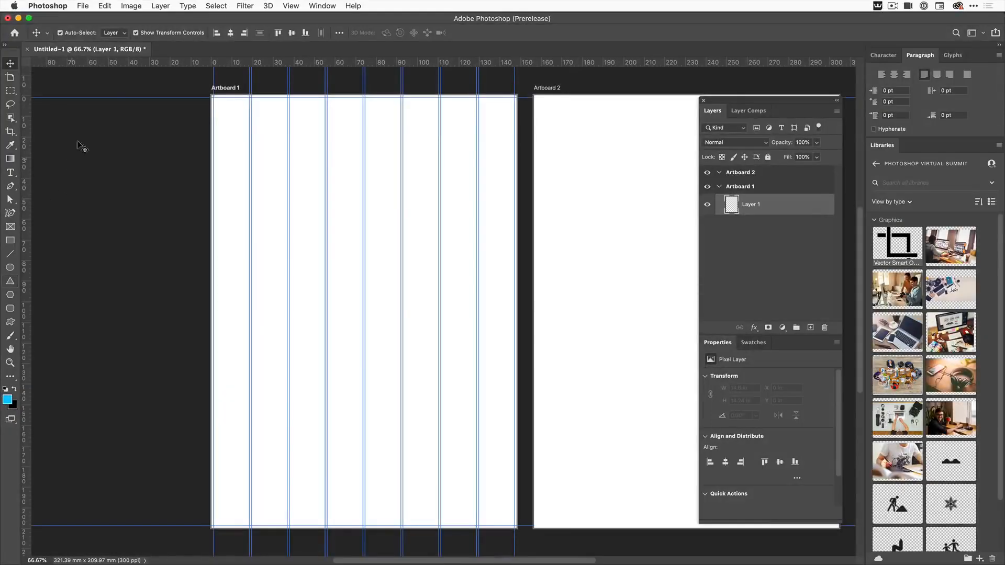
- Examine the toolbar customisation list down to the separate shape tools and close it without changes
left_click(104, 6)
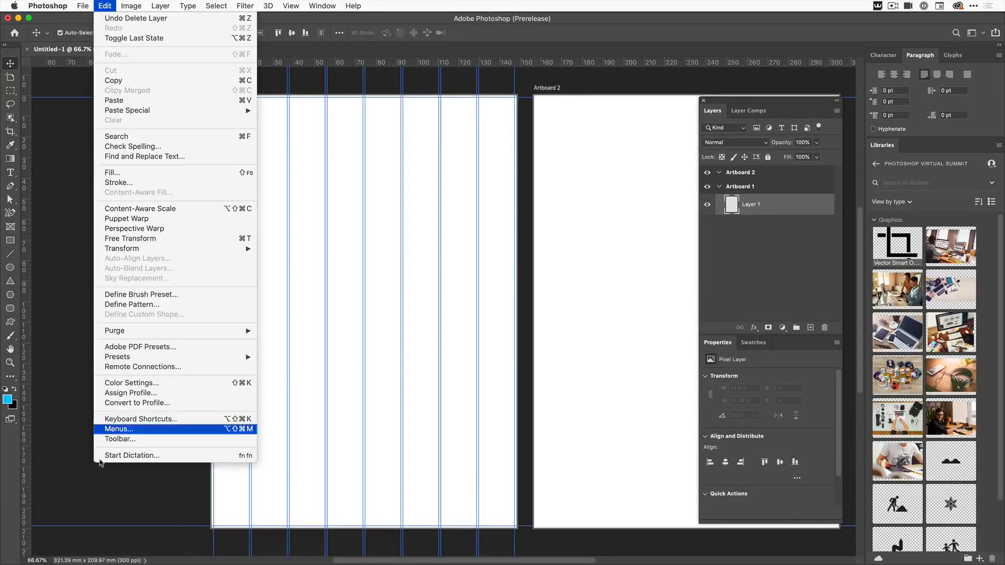
left_click(129, 441)
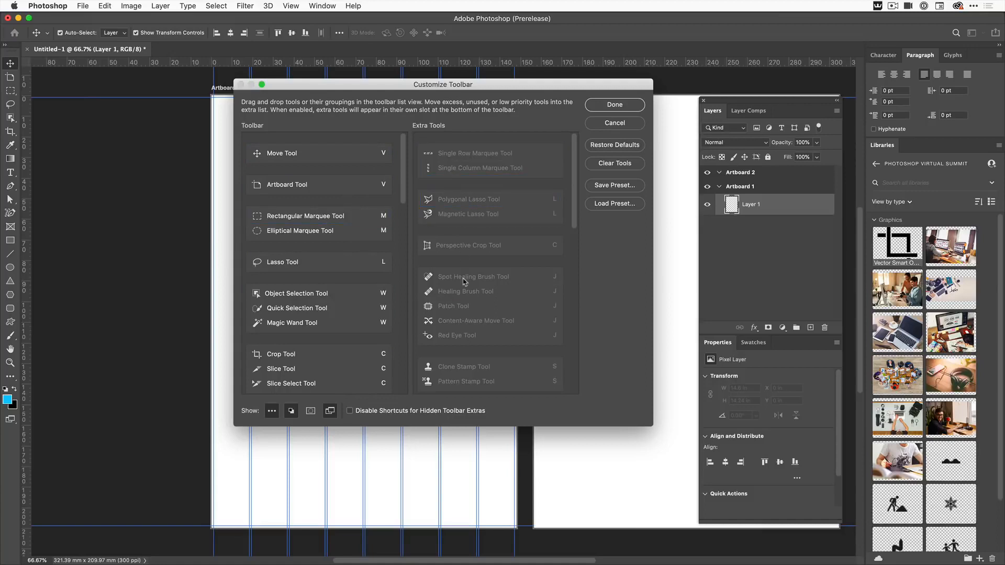
left_click_drag(404, 186, 403, 342)
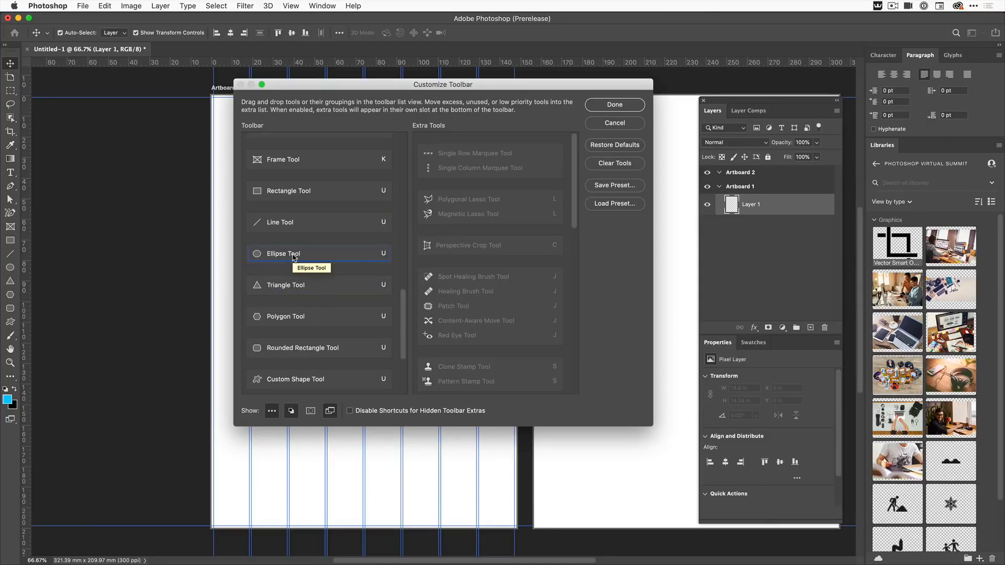
left_click(615, 105)
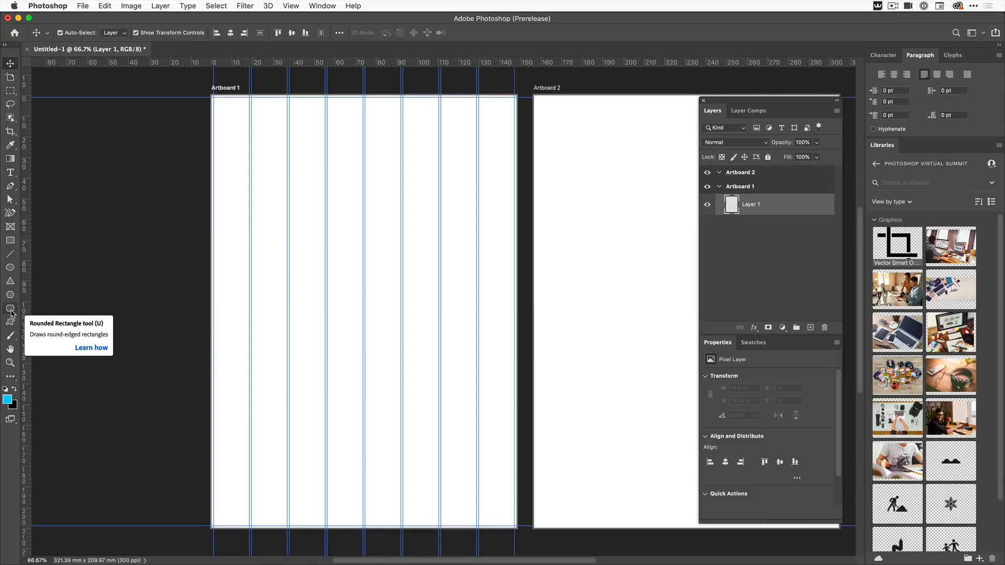
- Activate the Triangle tool and choose Magenta as the path colour in its path options
left_click(12, 283)
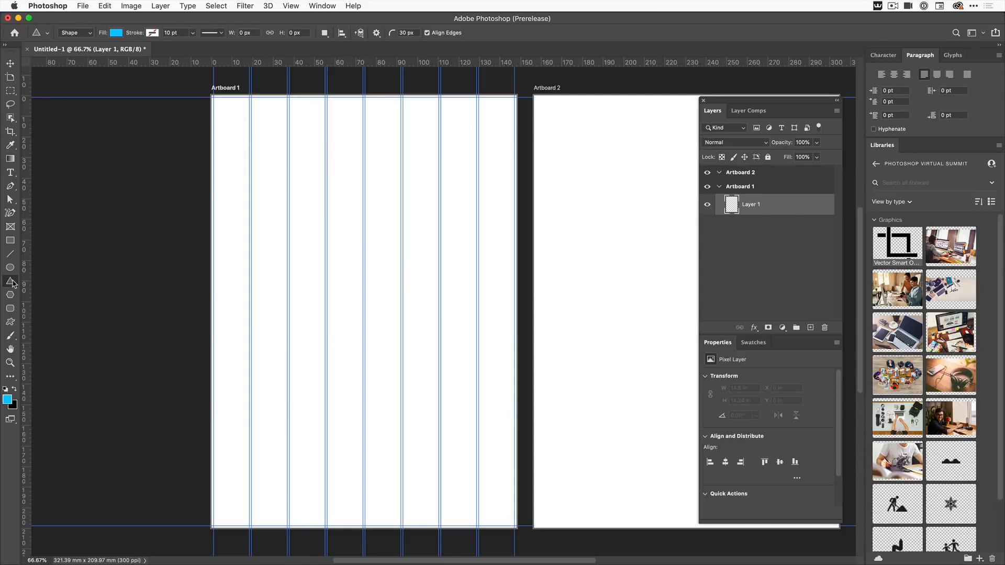
left_click(377, 33)
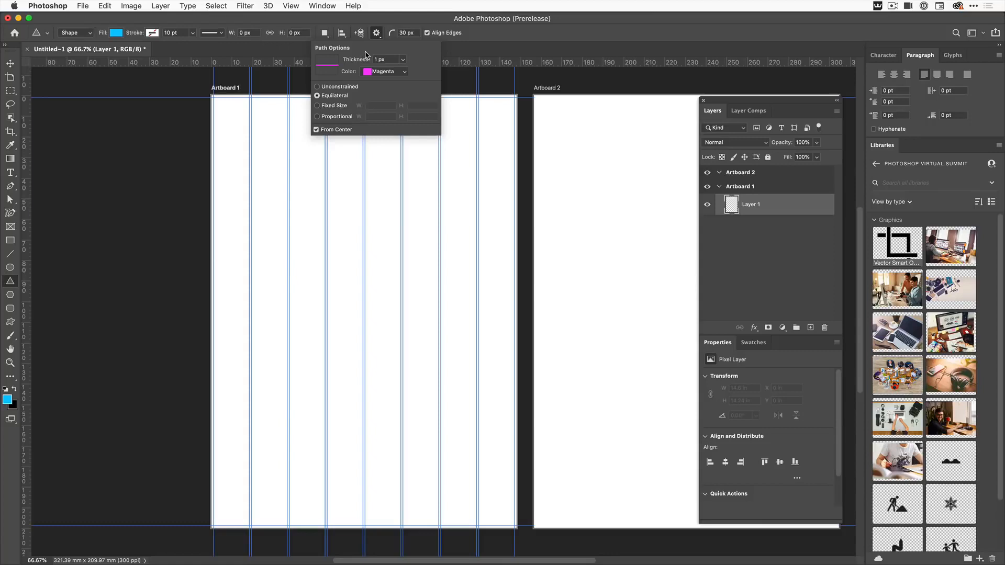
left_click(406, 73)
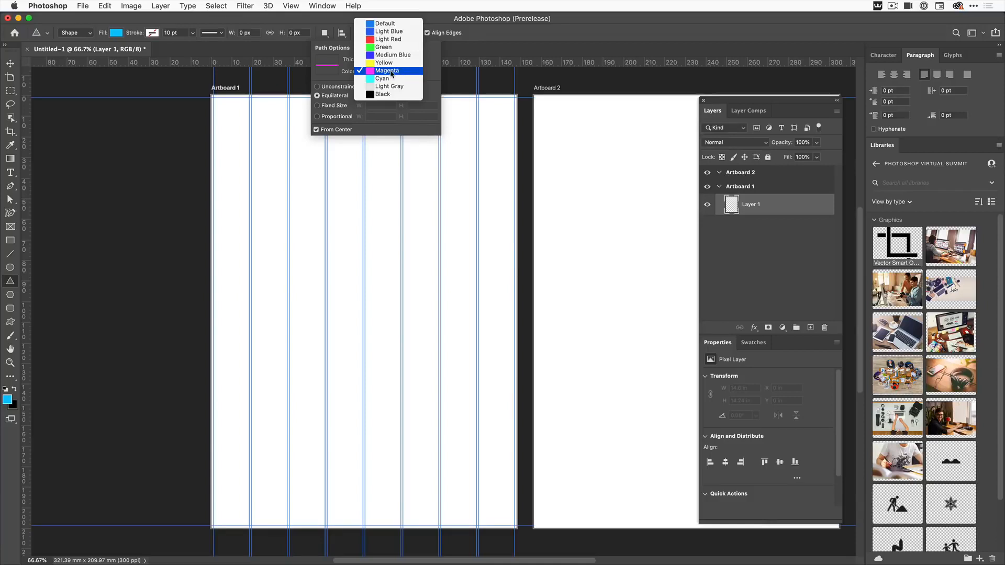
left_click(390, 74)
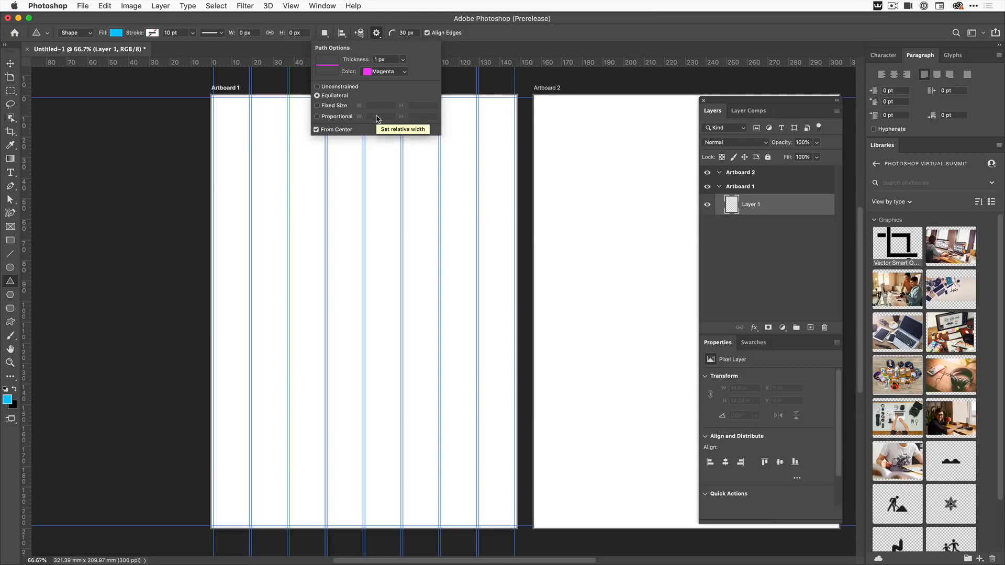
- Draw an equilateral triangle about 118 by 103 mm from its centre on Artboard 1 and view its stroke options
scroll(377, 119, "right", 3)
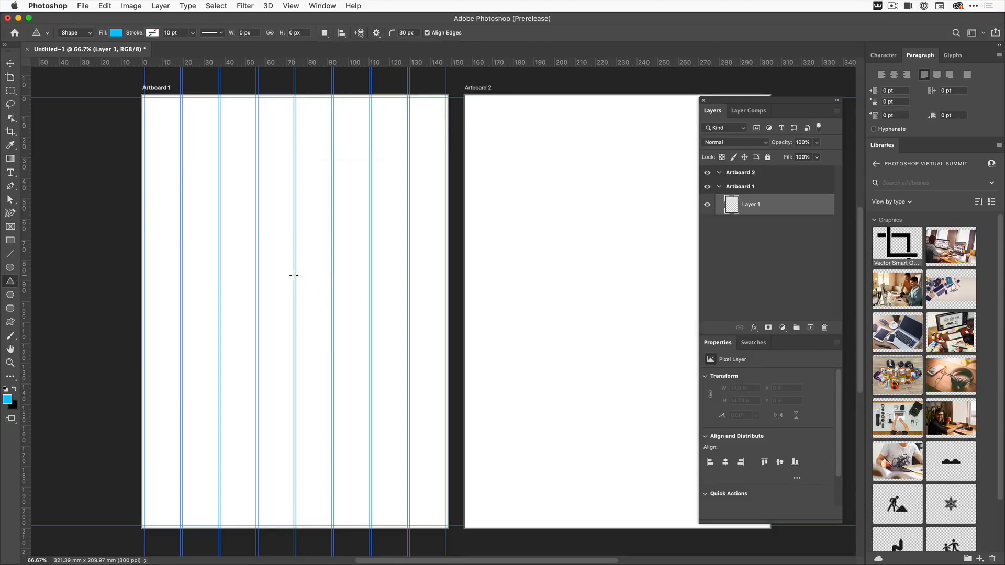
left_click_drag(293, 275, 529, 421)
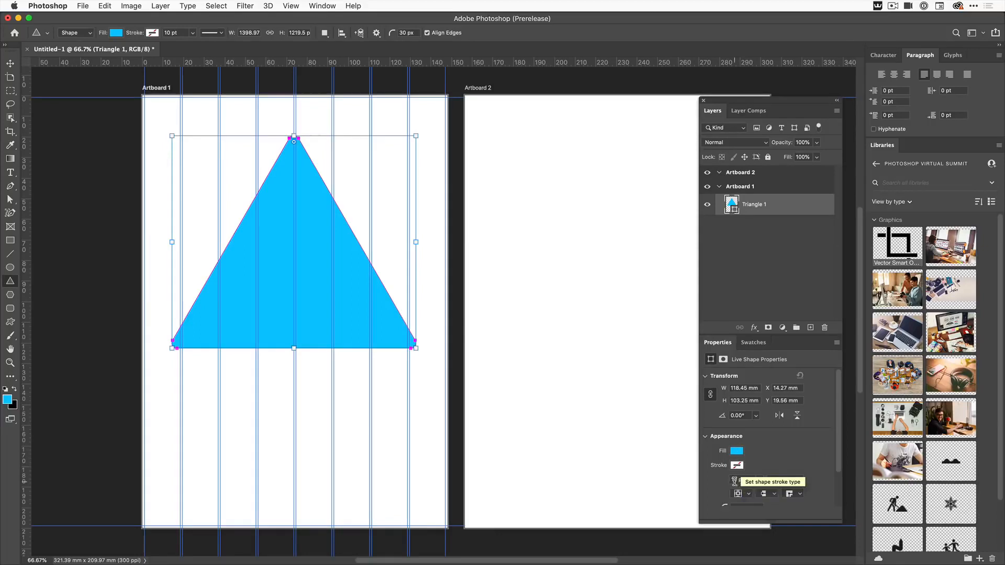
left_click(797, 480)
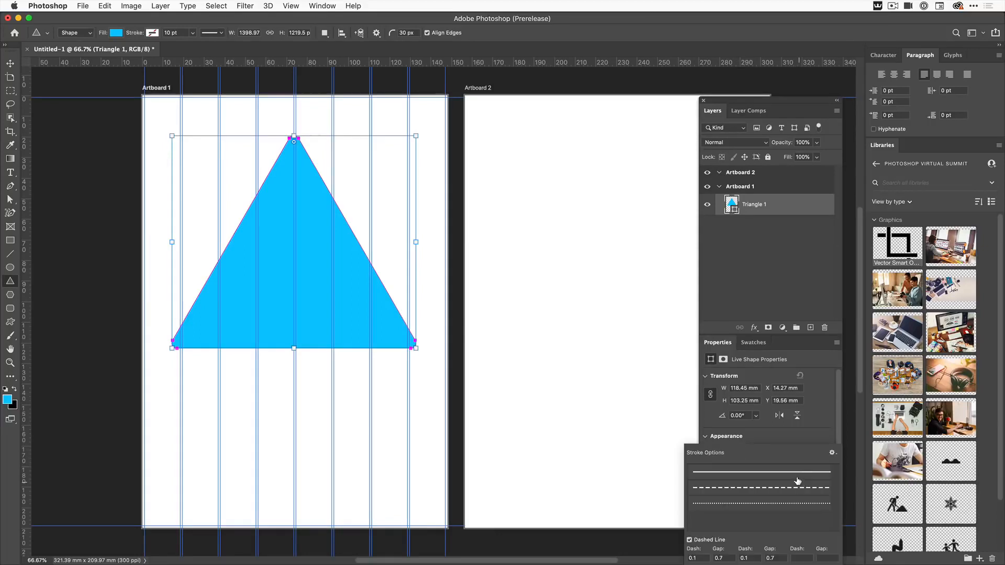
left_click(768, 435)
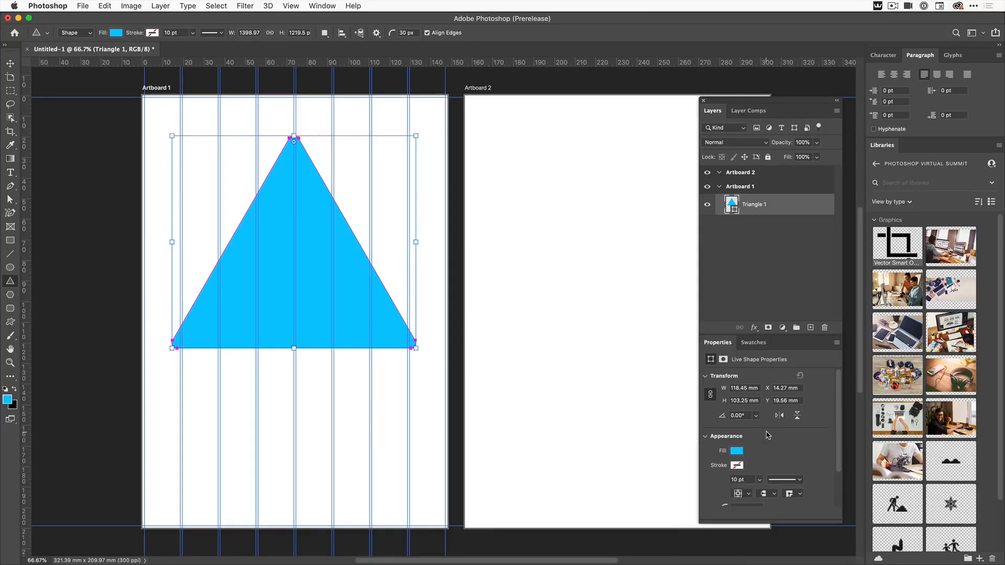
- Change the triangle's fill to the light purple from the recently used colours and keep the triangle selected
left_click(10, 63)
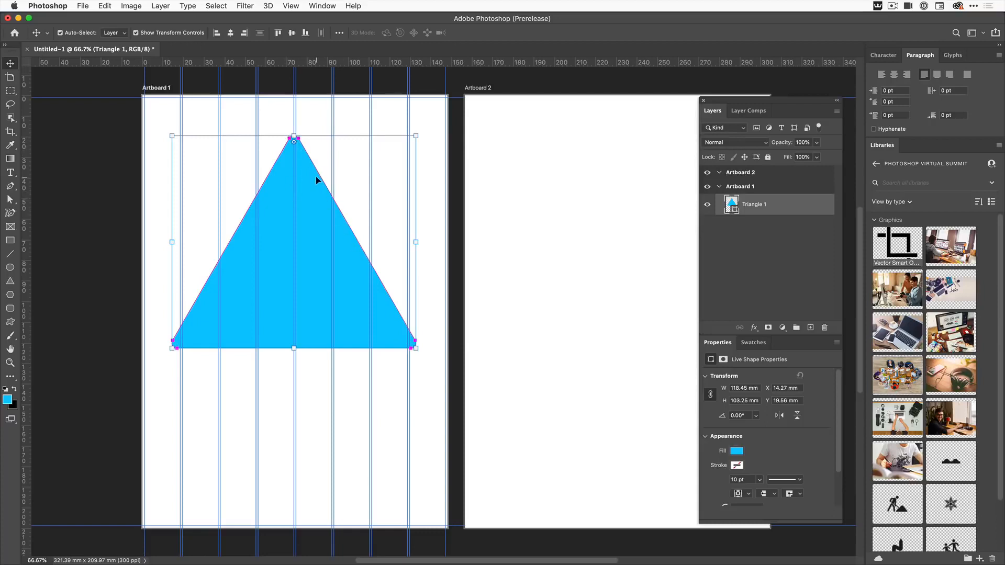
left_click(736, 451)
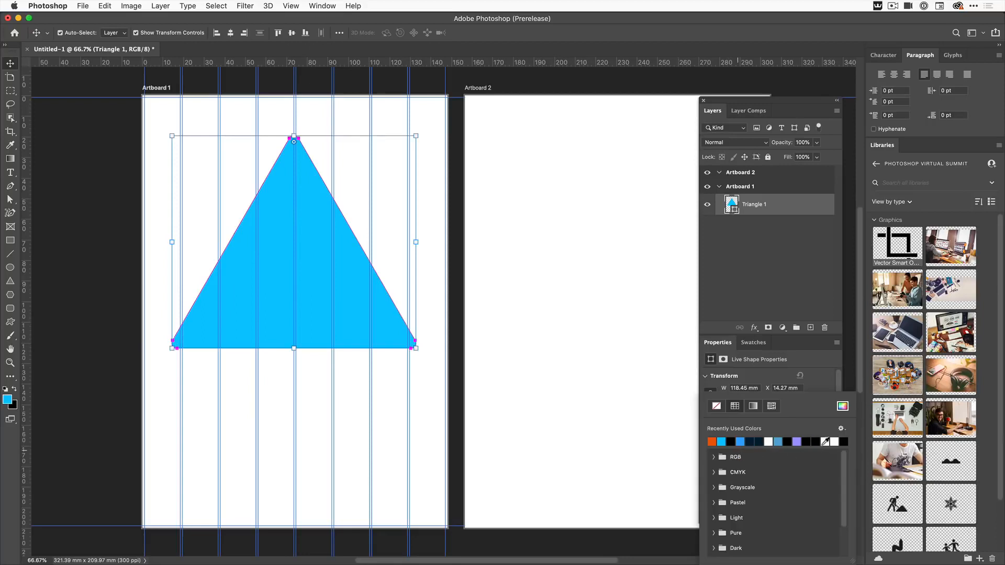
left_click(796, 442)
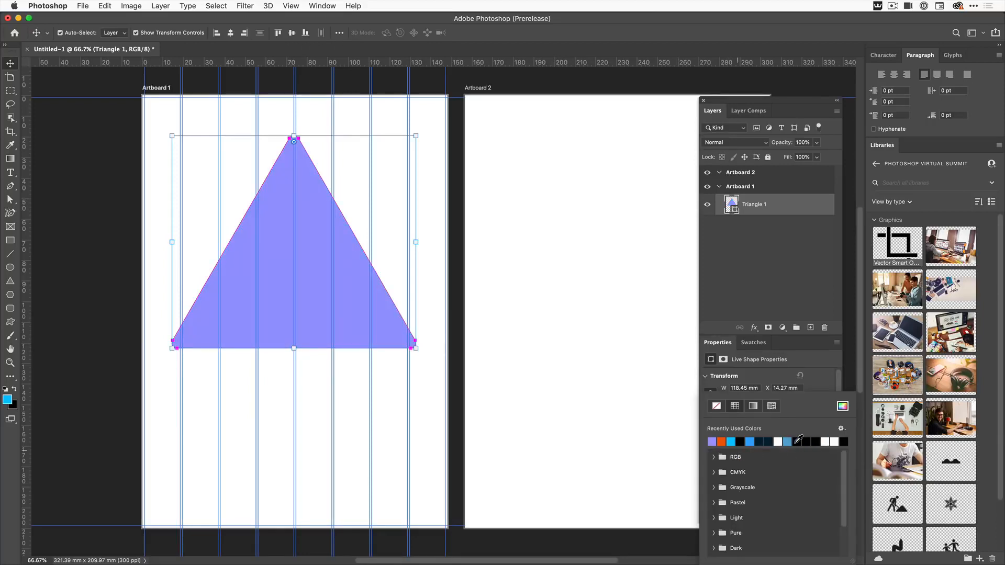
left_click(242, 186)
left_click(271, 183)
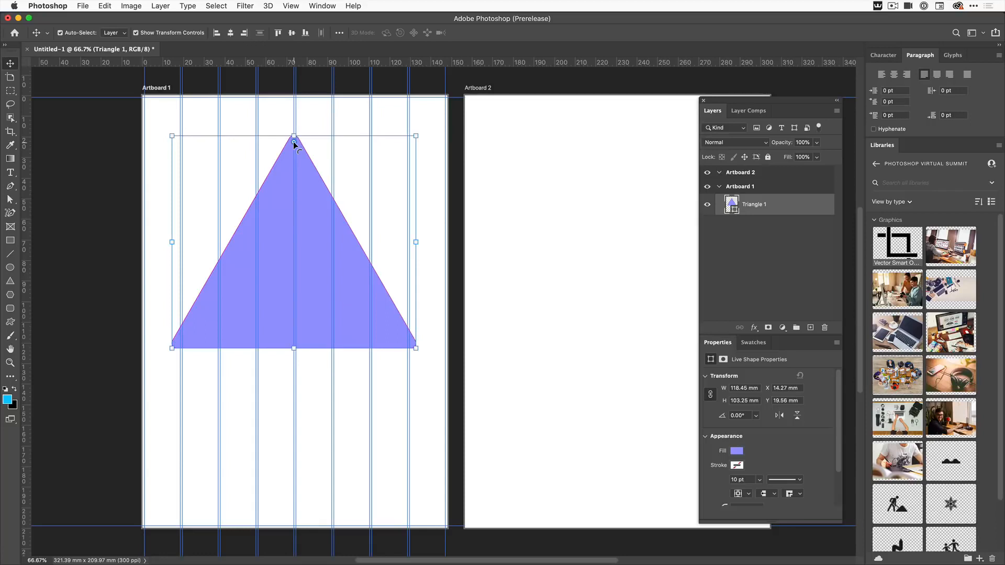
- Round the triangle's corners to a radius of about 142 px and show the radius in its shape properties
left_click_drag(293, 141, 294, 181)
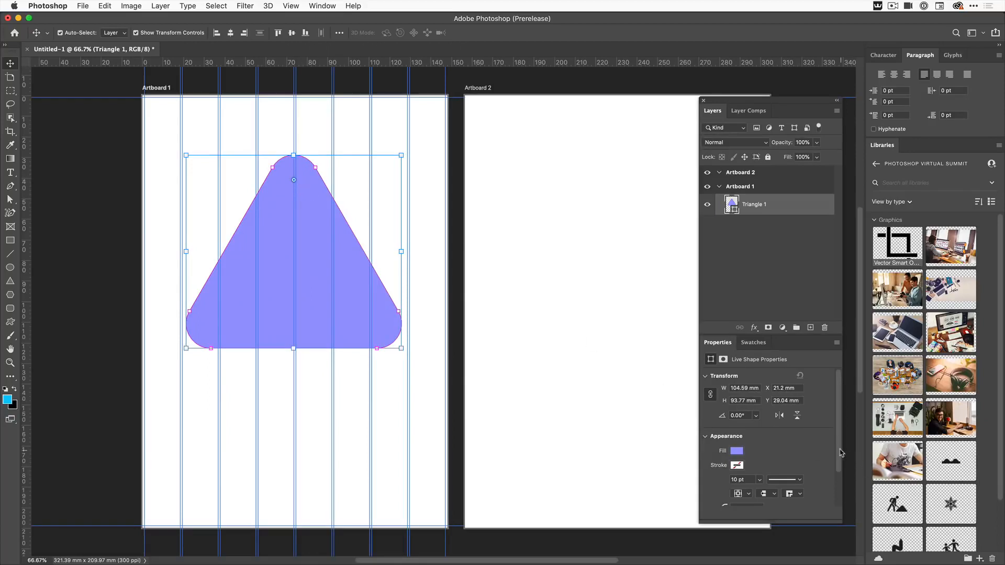
scroll(839, 457, "down", 1)
scroll(838, 456, "down", 3)
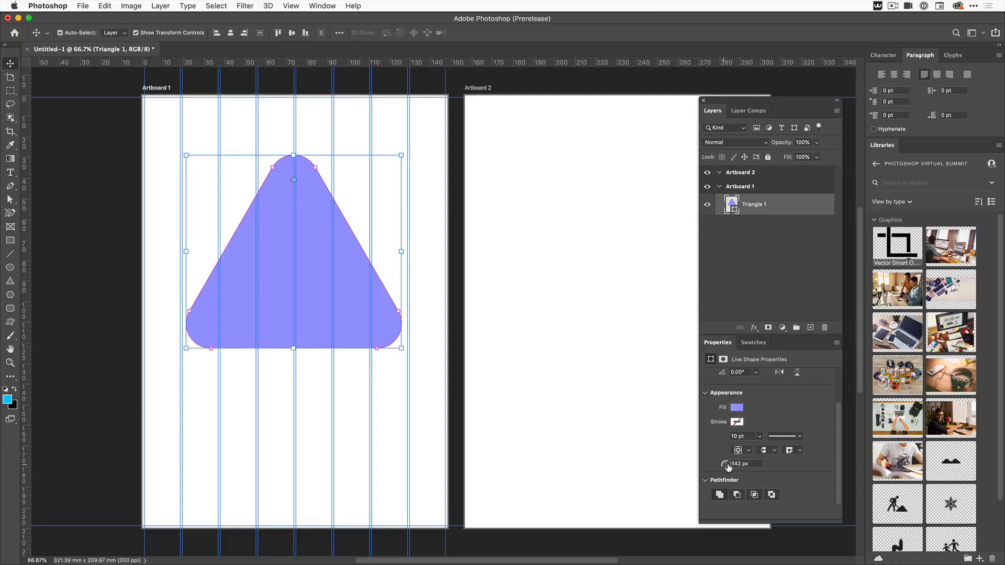
mouse_move(724, 465)
left_mouse_down()
mouse_move(755, 466)
mouse_move(723, 466)
left_mouse_up()
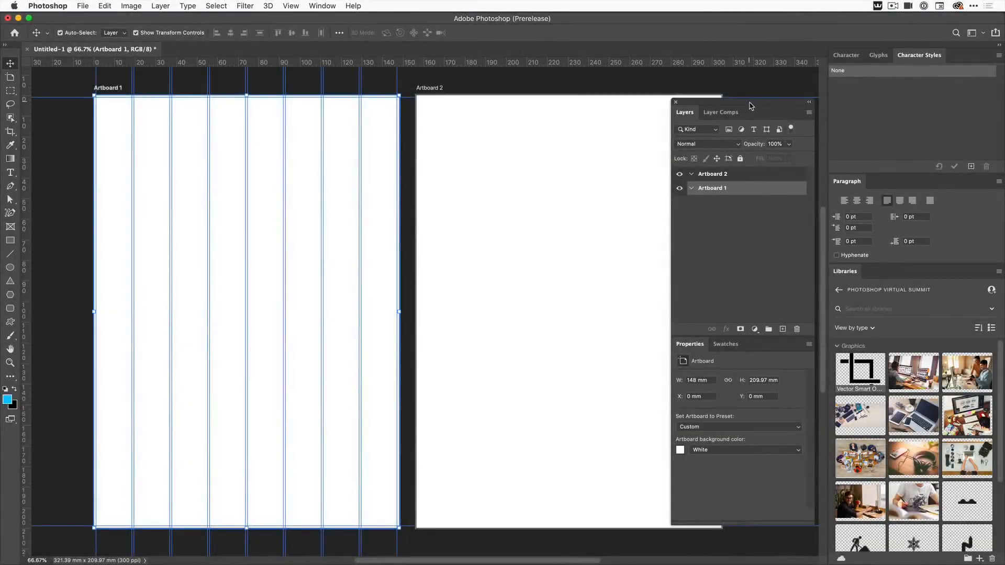
- Rename Artboard 1 as Front and Artboard 2 as Rear
left_click_drag(751, 106, 560, 106)
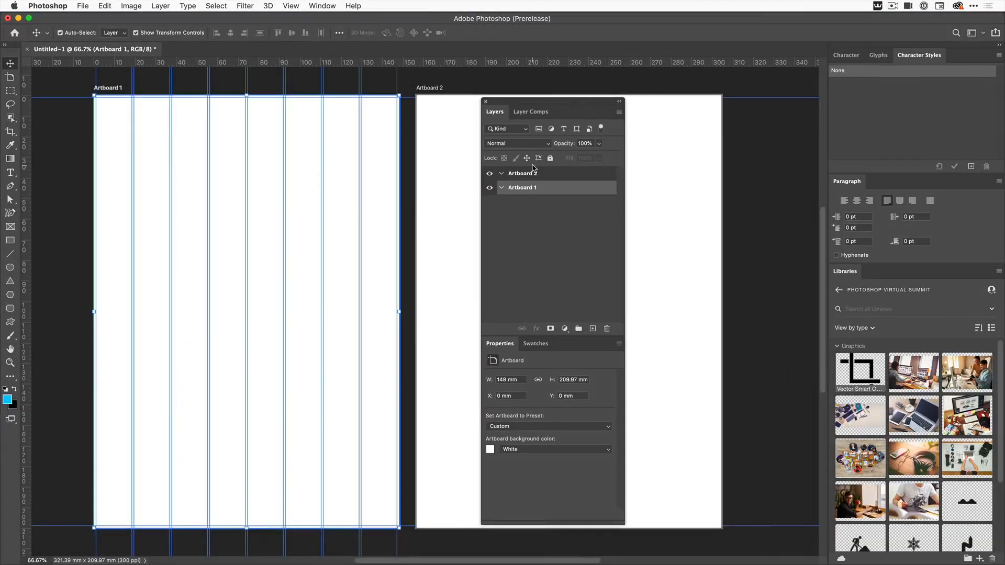
double_click(521, 189)
type("Front")
left_click(516, 175)
double_click(516, 173)
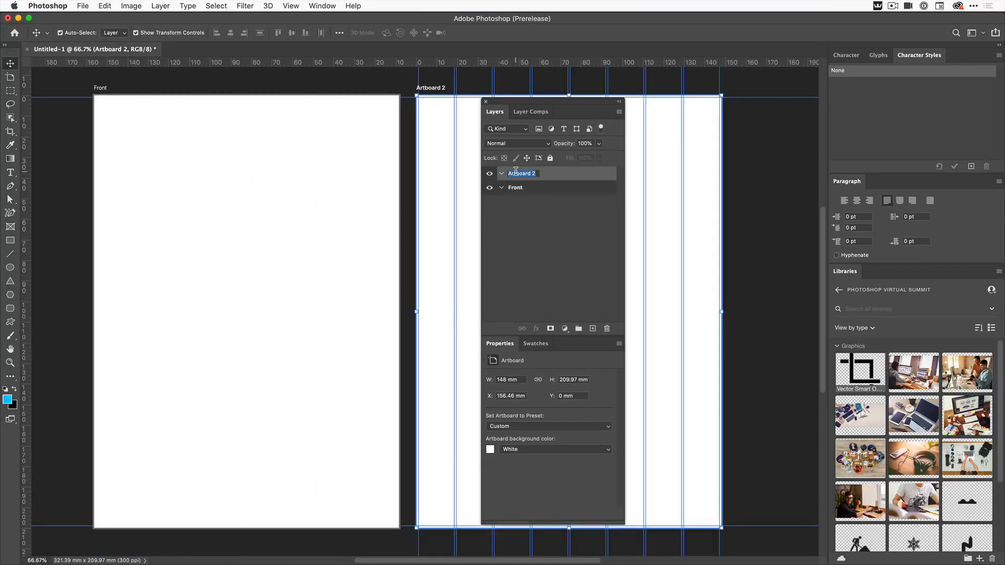
type("Rear")
left_click(536, 210)
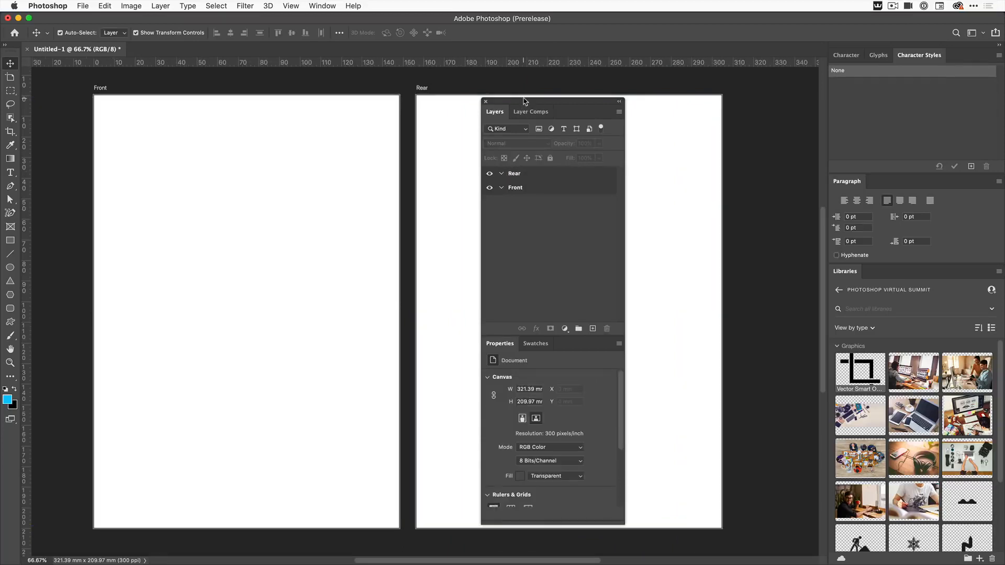
left_click_drag(525, 100, 705, 101)
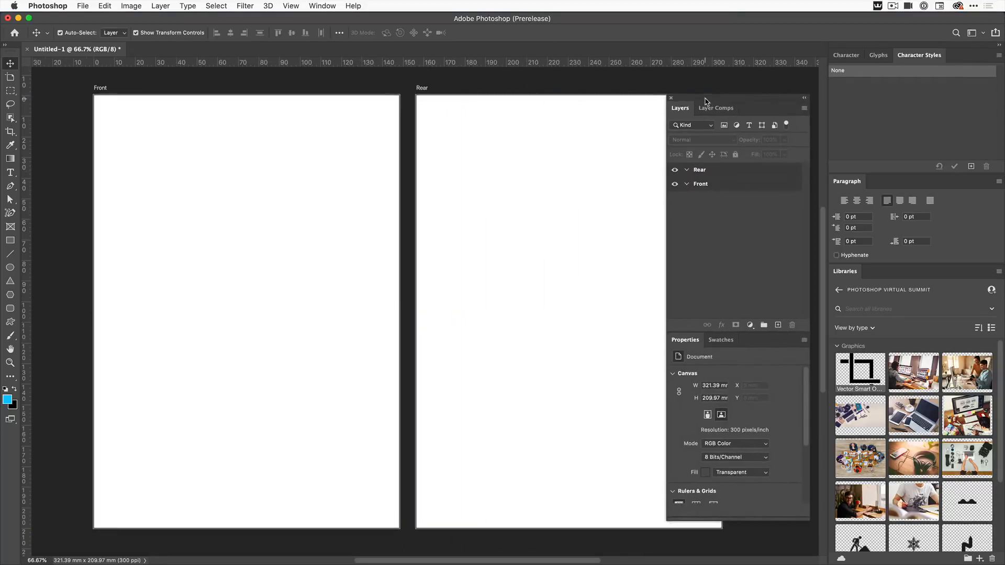
- Draw a symmetric six-sided polygon about 32 by 30 mm from its centre on the Front artboard
left_click(367, 208)
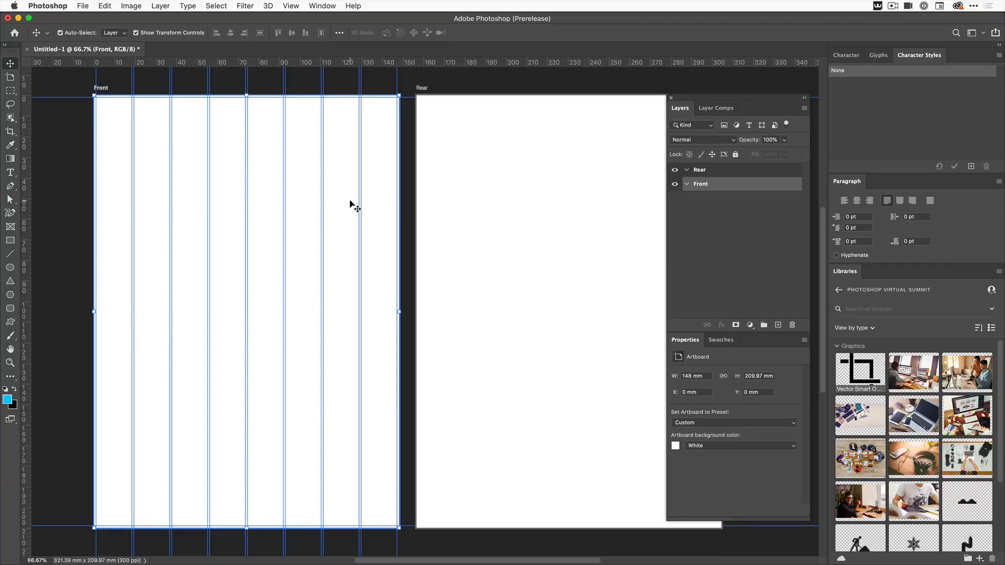
left_click(10, 296)
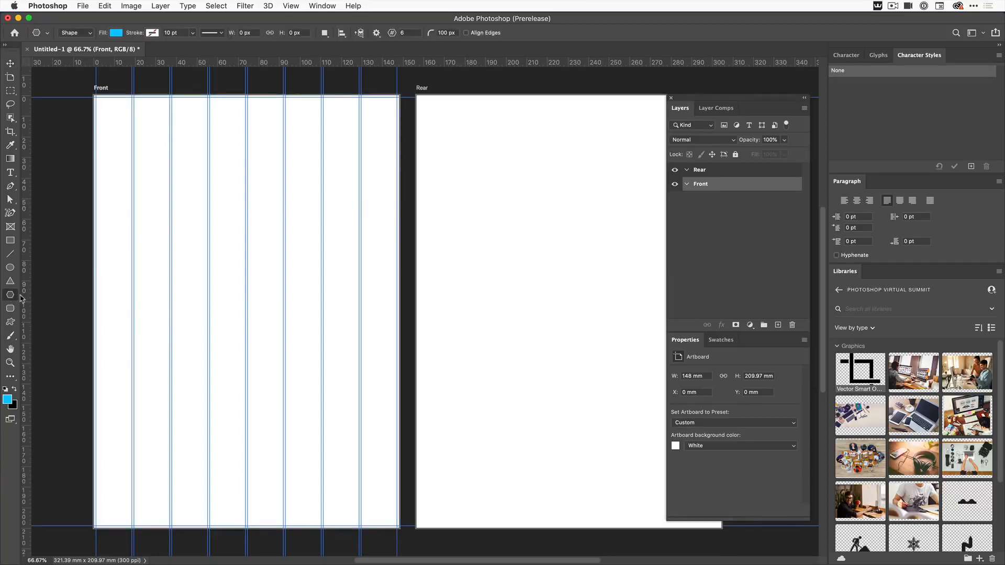
left_click(377, 33)
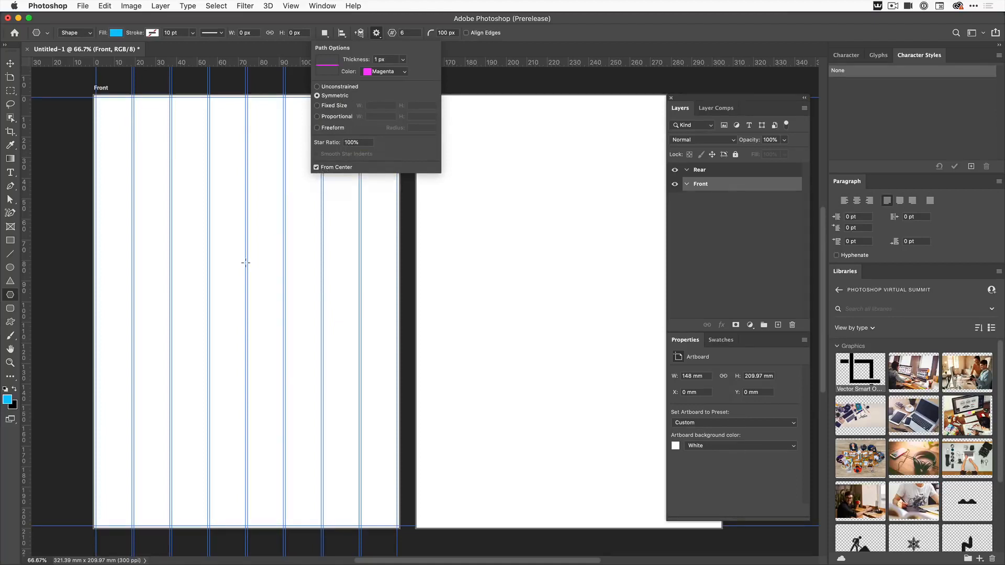
left_click_drag(246, 261, 278, 293)
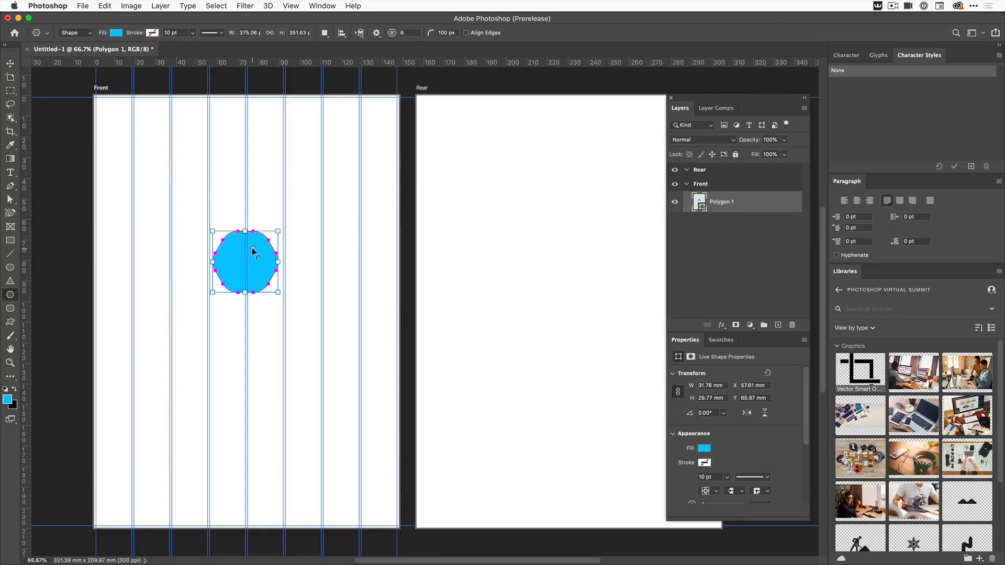
- Reduce the hexagon's corner rounding, float its properties separately and set the corner radius to 50 px
left_click_drag(252, 251, 259, 240)
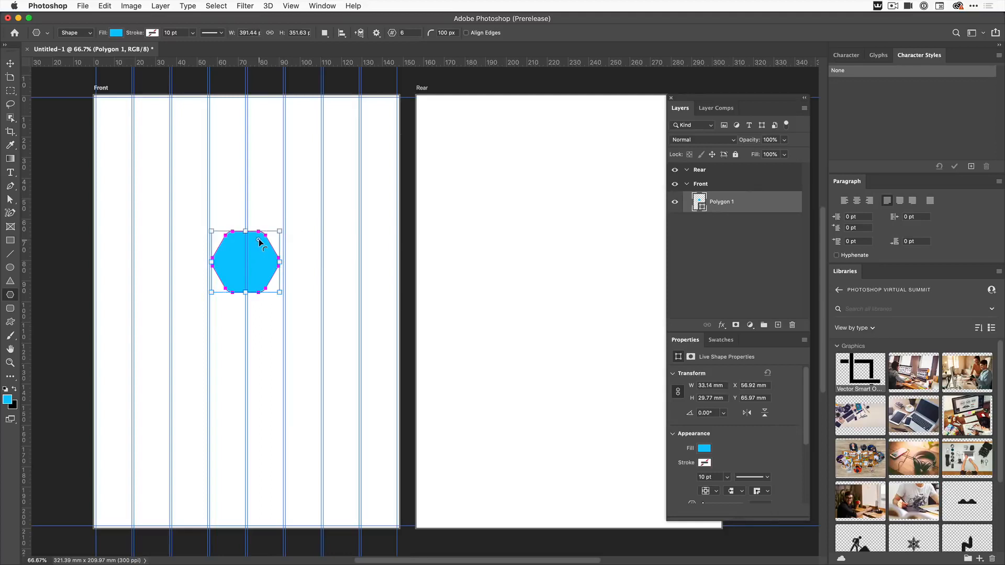
left_click_drag(680, 342, 556, 469)
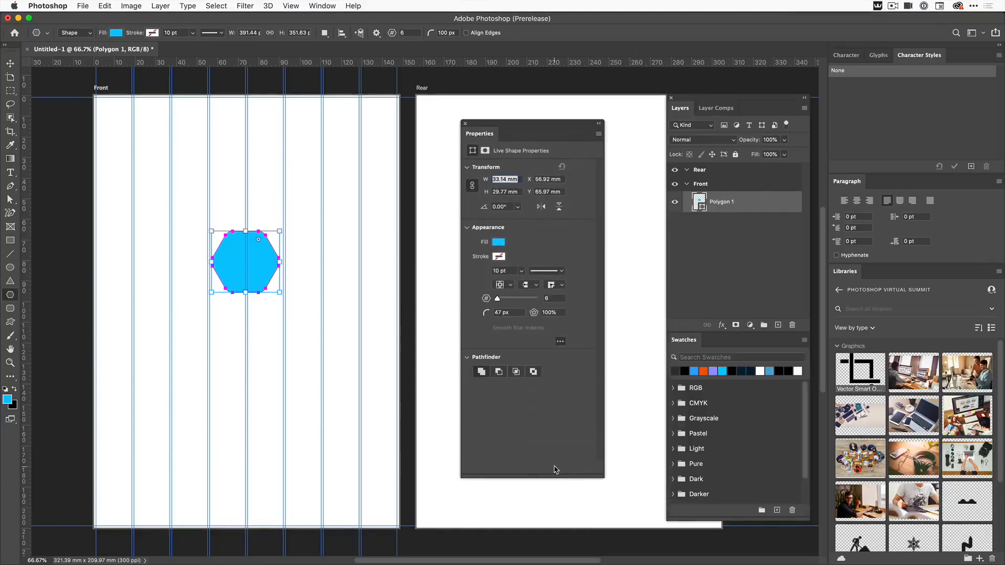
double_click(501, 312)
type("50")
key("Return")
- Try enlarging the hexagon to about 107 by 94 mm and about 62 by 52 mm, undoing each resize
left_click_drag(277, 293, 351, 358)
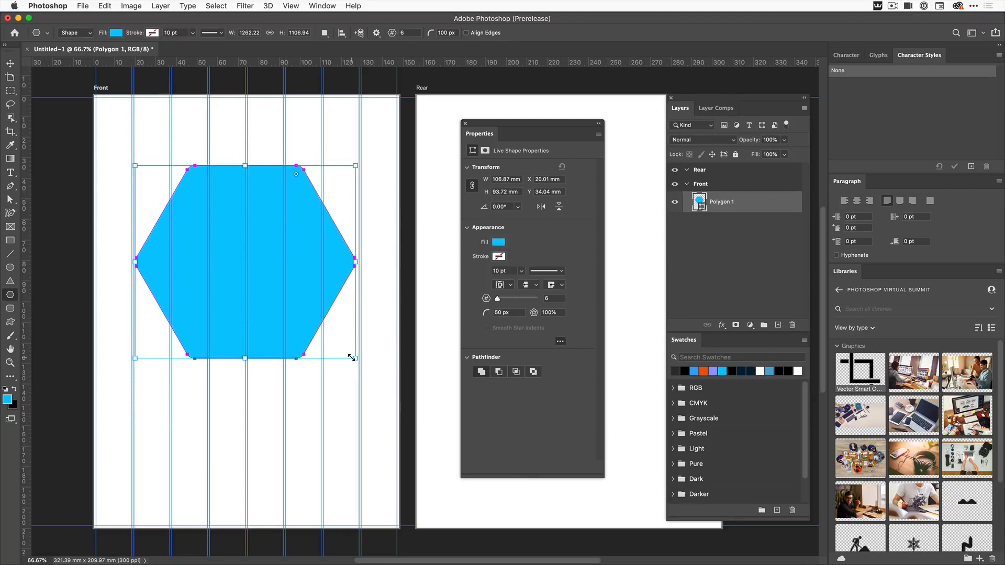
key("ctrl+z")
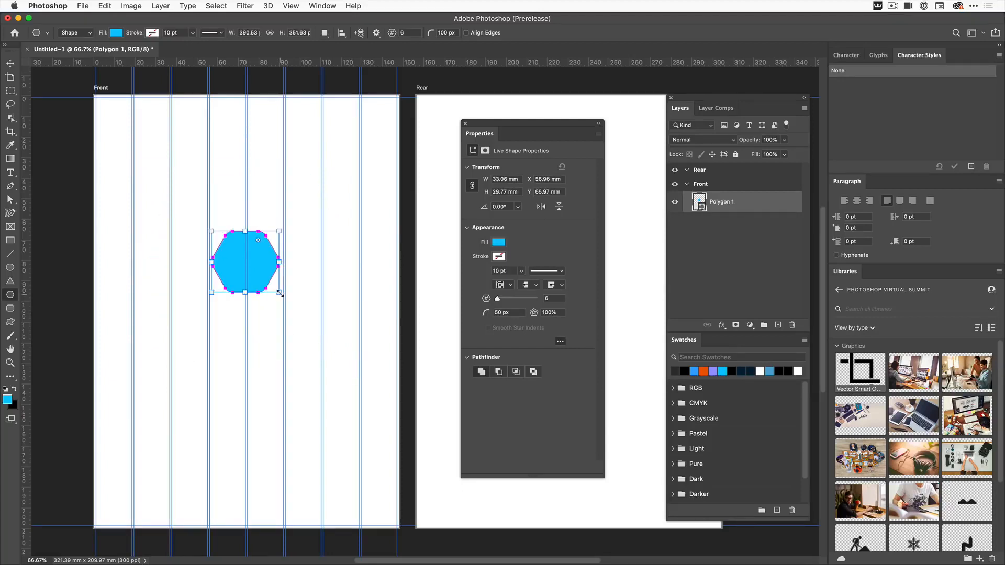
key("shift")
left_click_drag(279, 292, 309, 316)
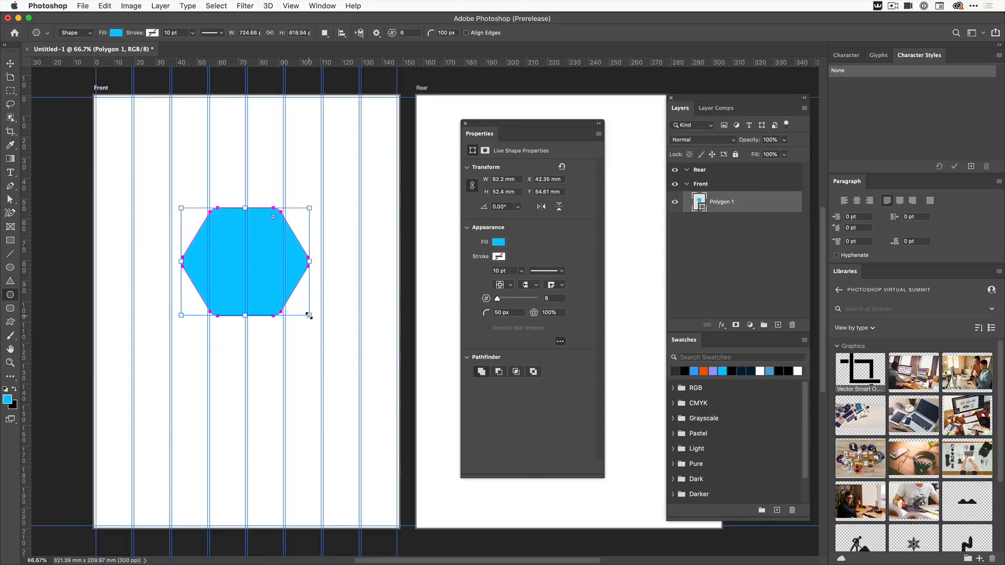
key("super+z")
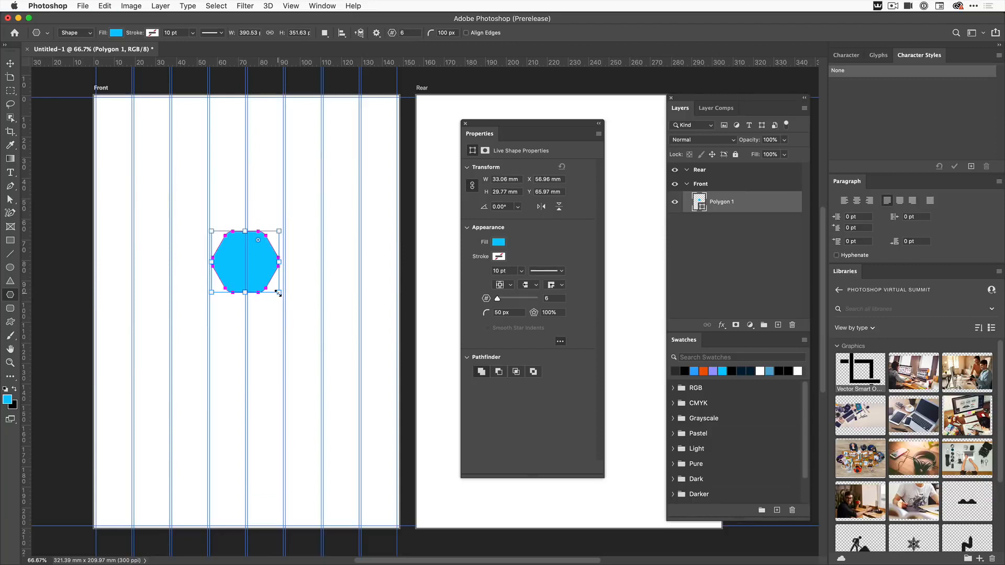
- Enlarge the hexagon to about 108 by 94 mm, raise its number of sides to 100 and set it back to 6
left_click_drag(278, 293, 329, 361)
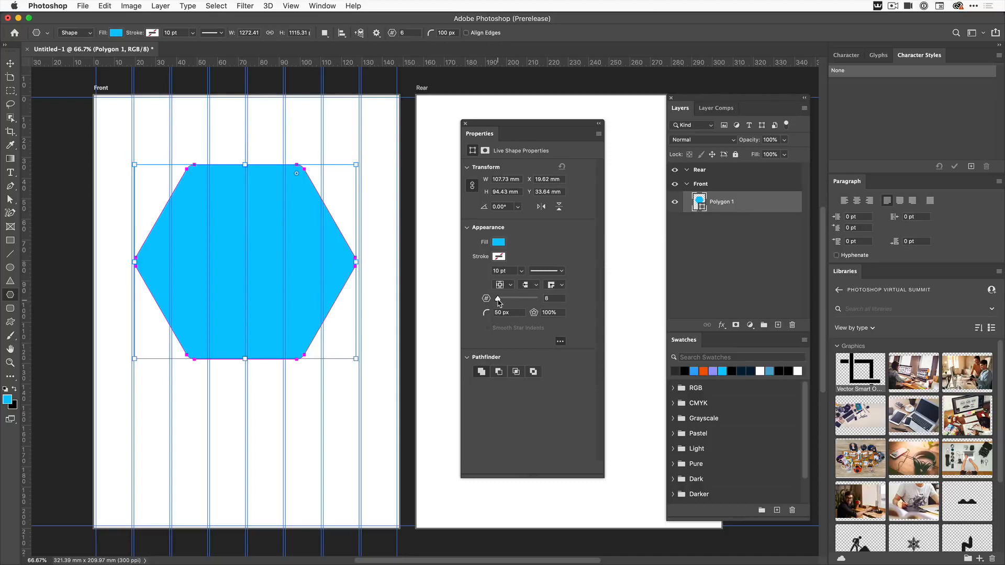
left_click_drag(498, 303, 538, 303)
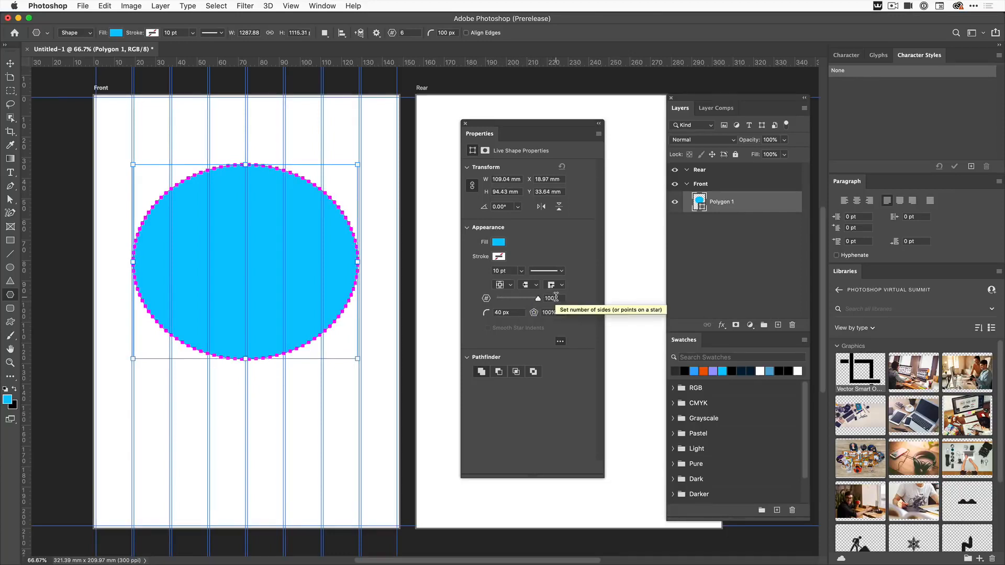
left_click(536, 298)
type("6")
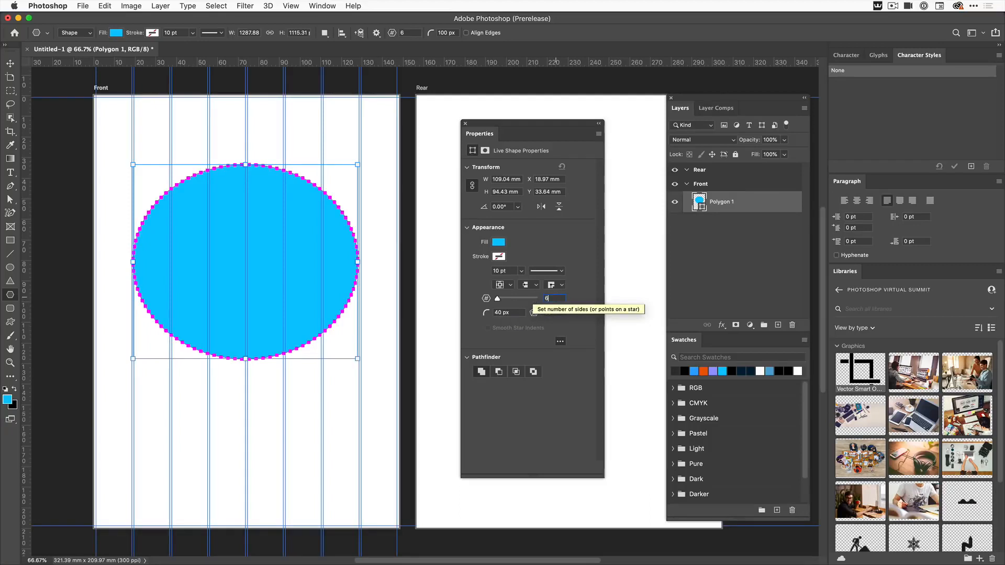
key("Return")
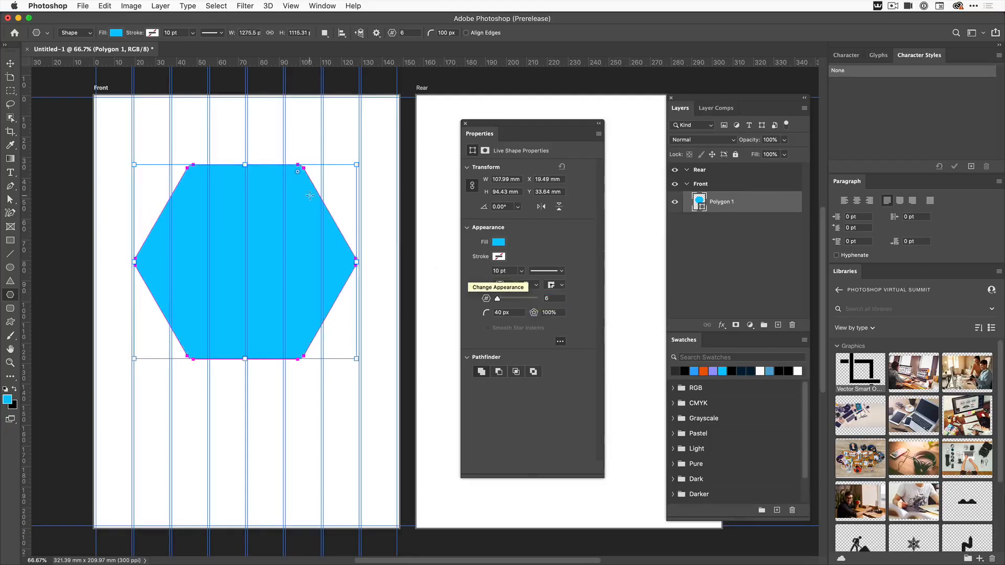
- Round the hexagon's corners to a radius of 94 px and shrink it to about 37 by 34 mm
left_click_drag(295, 170, 291, 183)
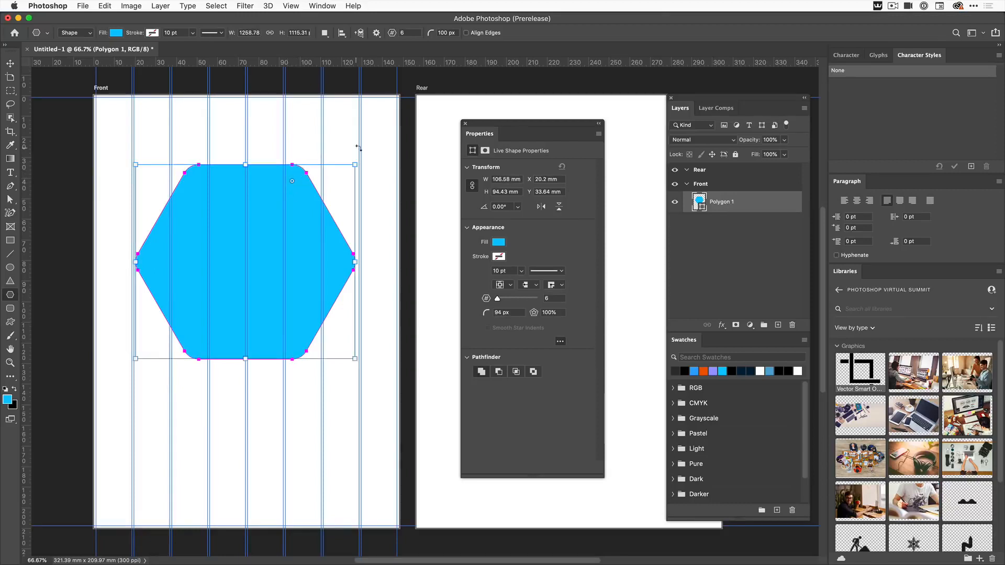
left_click_drag(356, 164, 296, 234)
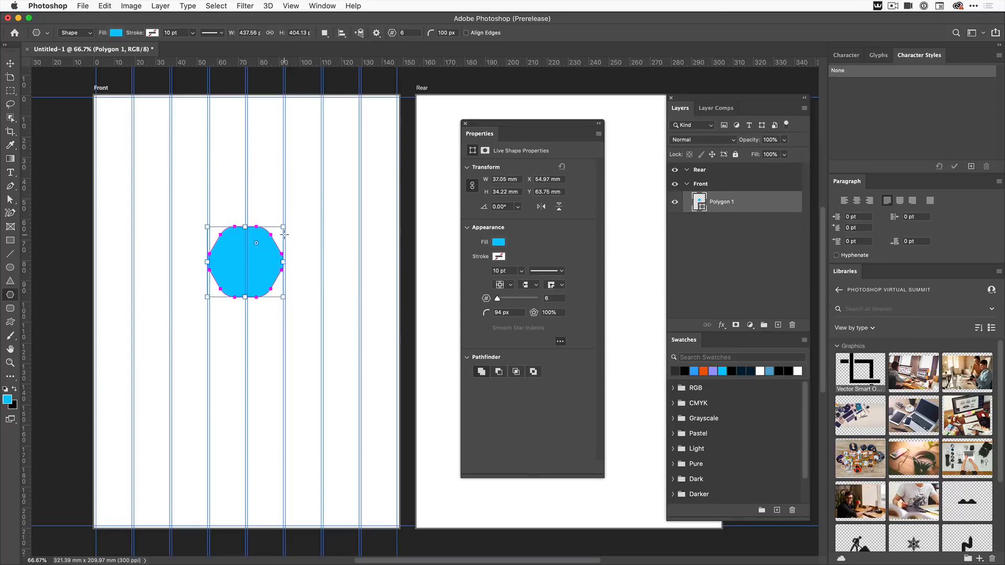
left_click(256, 244)
left_click_drag(256, 244, 256, 243)
- Rotate the hexagon 90° and scale it to about 36 mm wide and 39 mm high, fitted between the column guides
key("v")
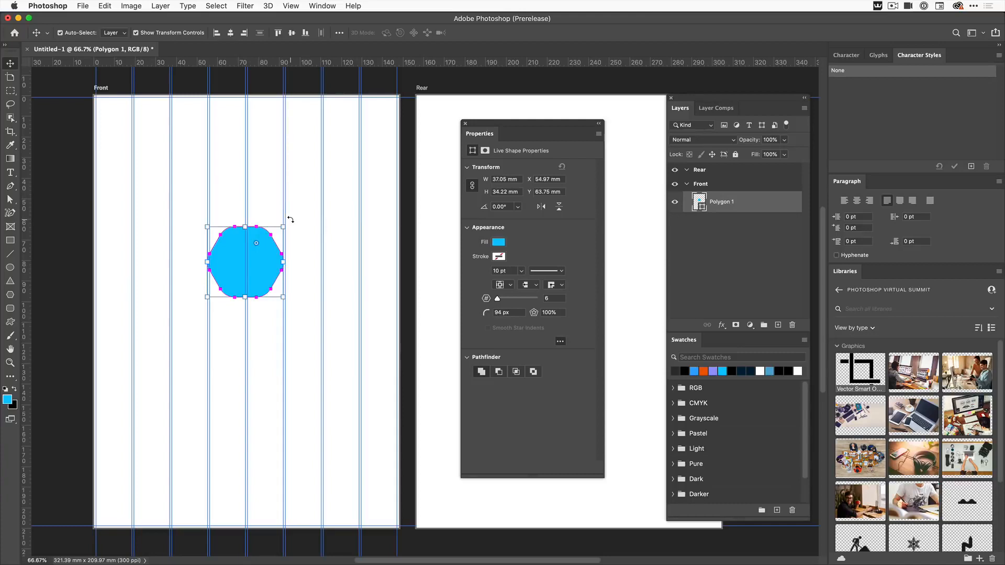
left_click_drag(290, 219, 285, 297)
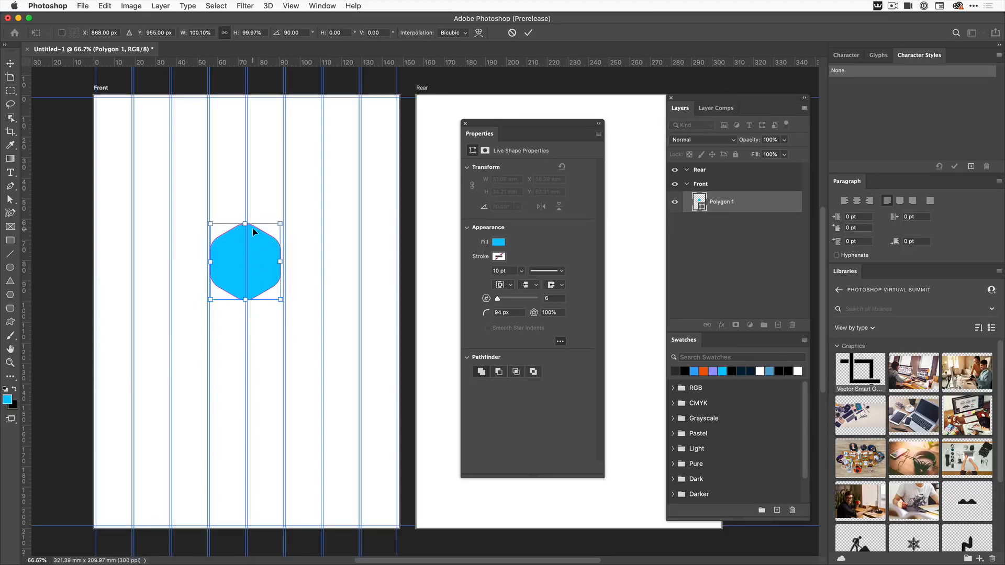
key("super+equal")
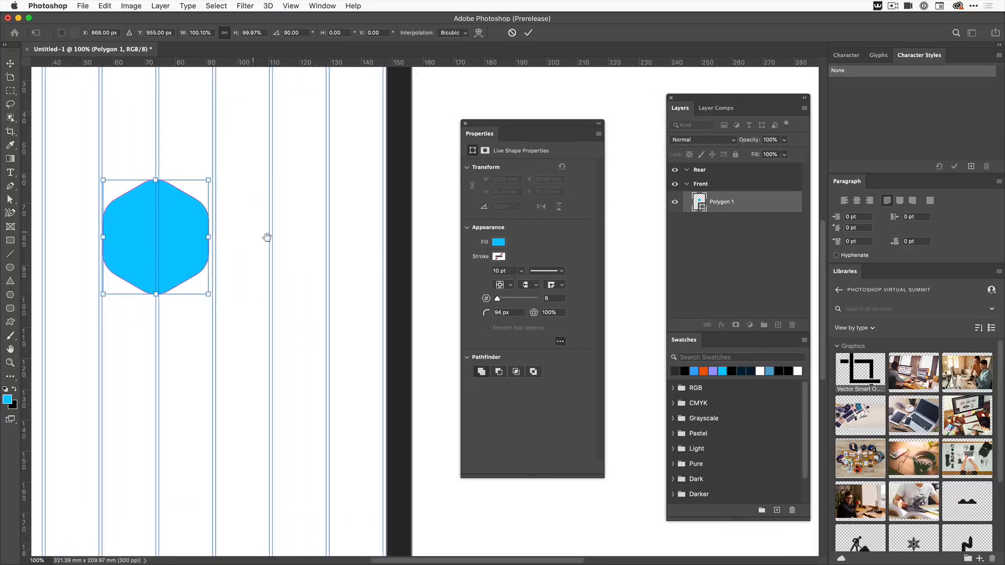
left_click_drag(267, 233, 337, 285)
left_click_drag(274, 278, 273, 269)
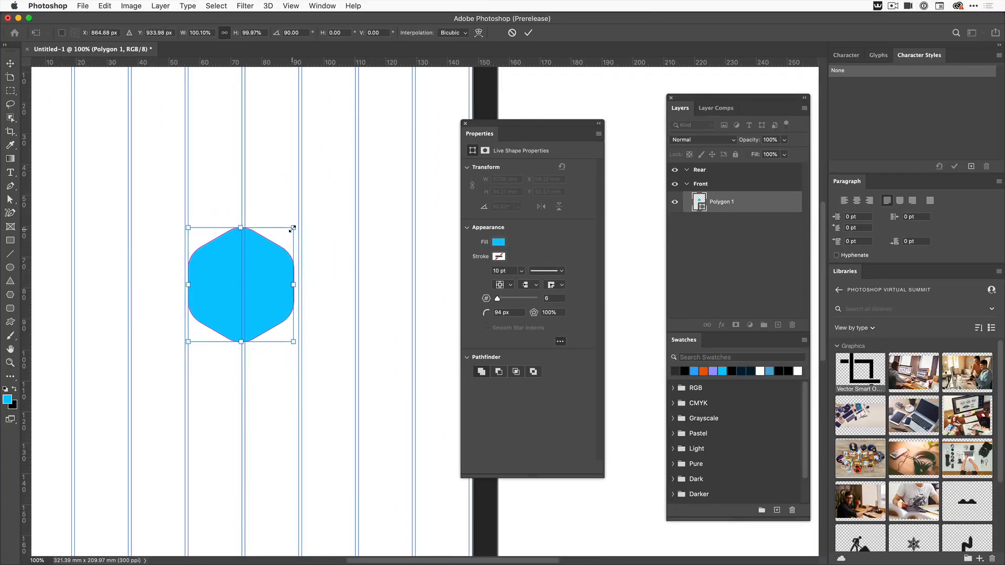
left_click_drag(295, 227, 297, 223)
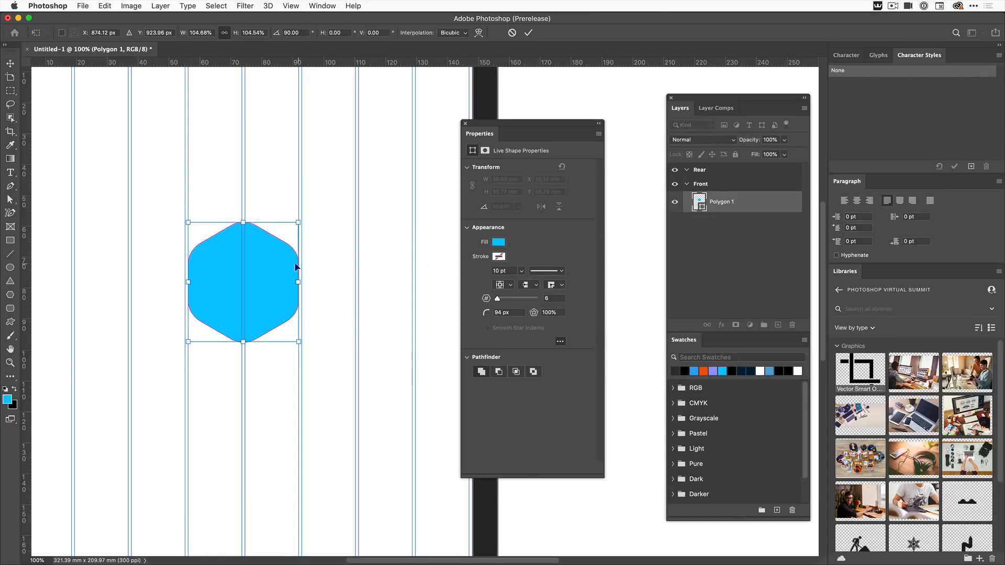
key("Return")
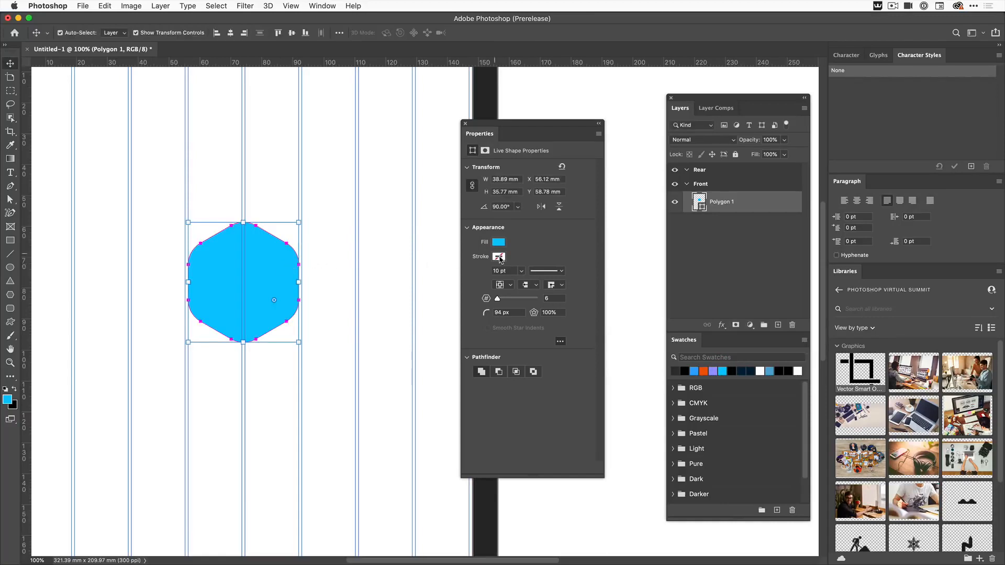
- Give the hexagon a dark navy stroke from the recently used colours with a solid line style
left_click(498, 257)
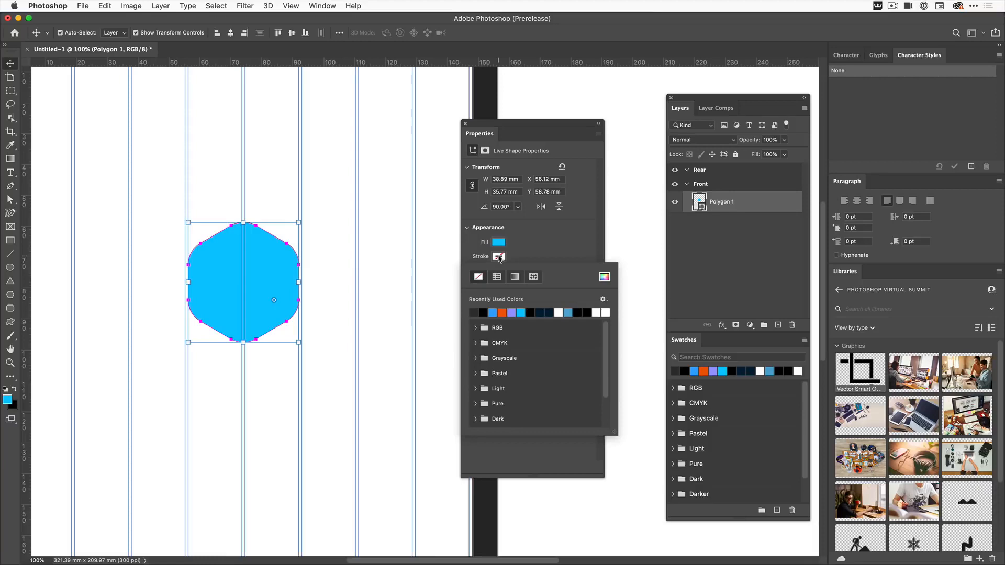
left_click(550, 311)
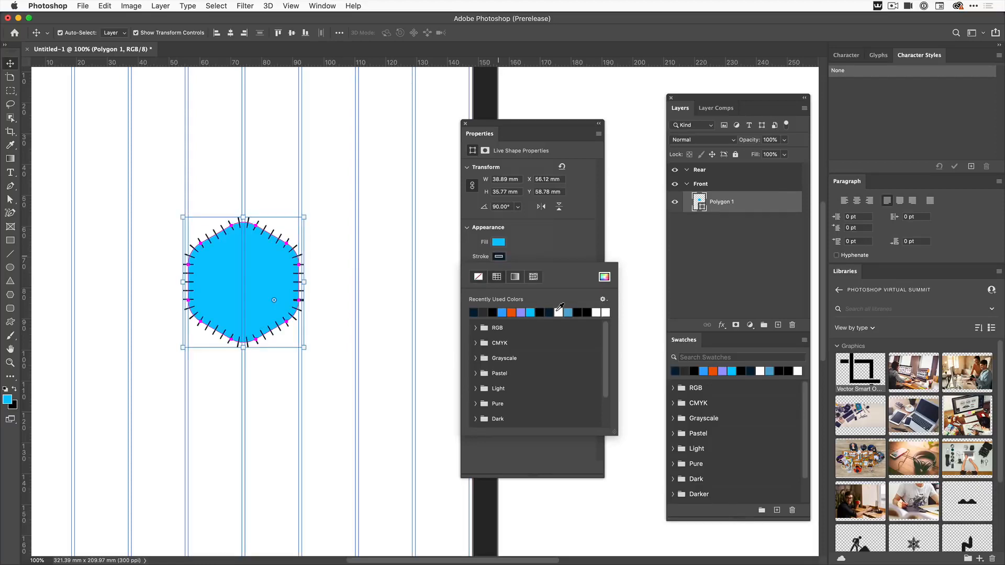
left_click(539, 249)
left_click(560, 273)
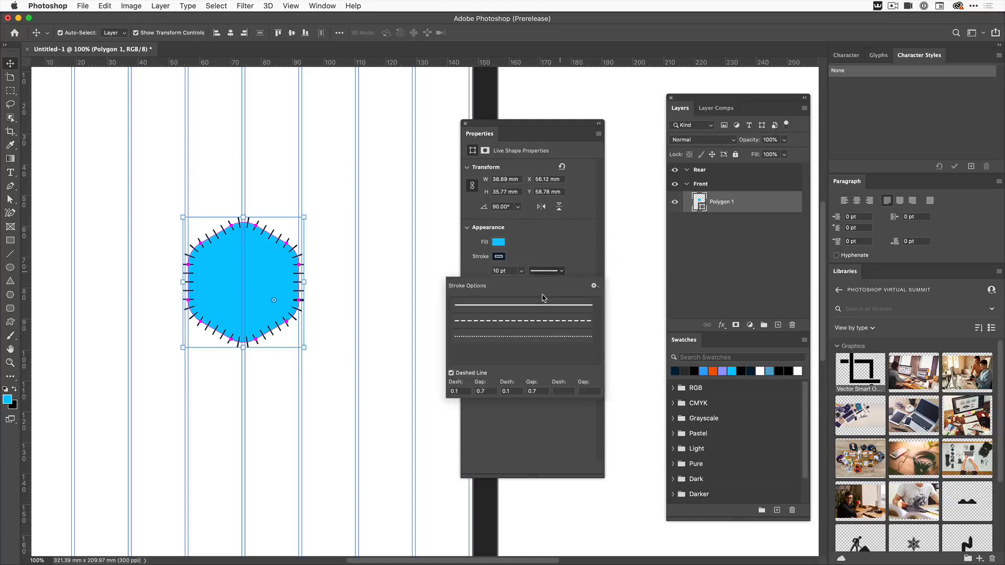
left_click(538, 307)
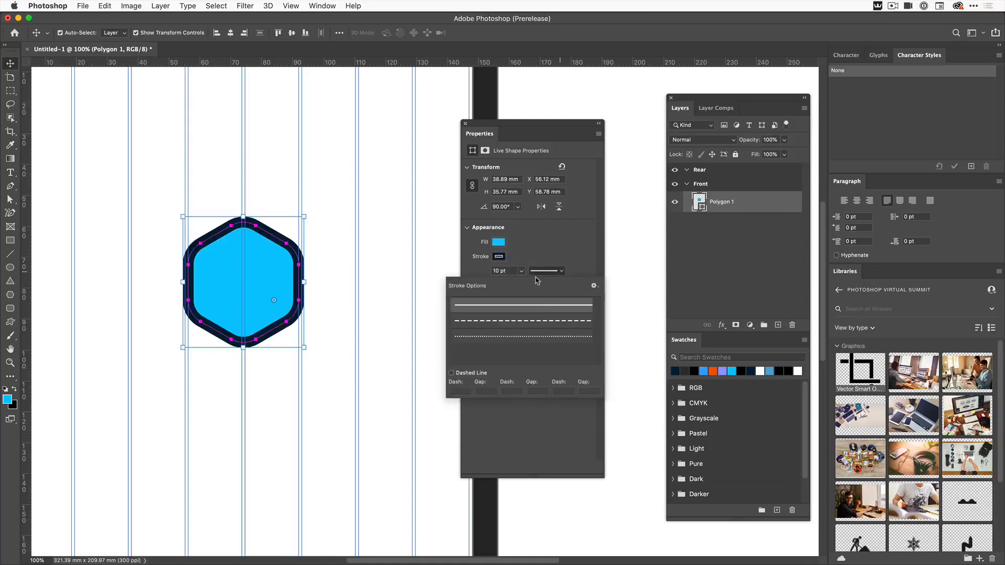
- Set the hexagon's stroke width to 6 pt and align the stroke to the inside of the shape
left_click(494, 270)
left_click(494, 270)
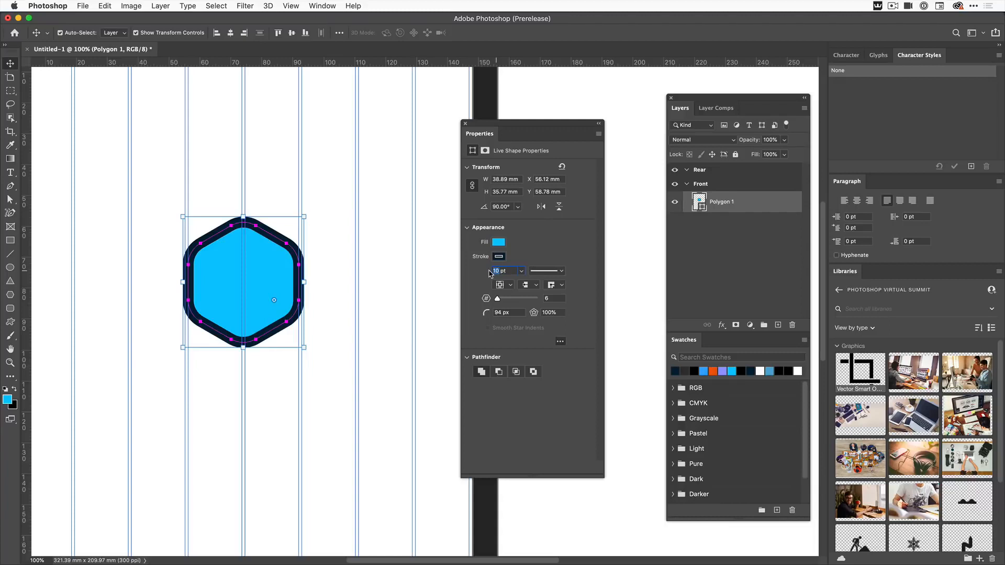
type("6")
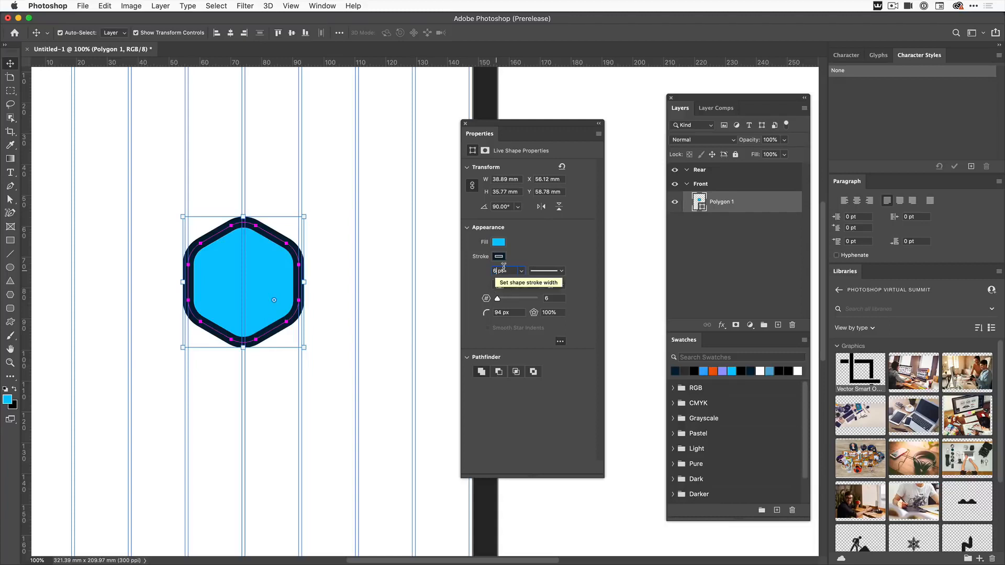
key("Return")
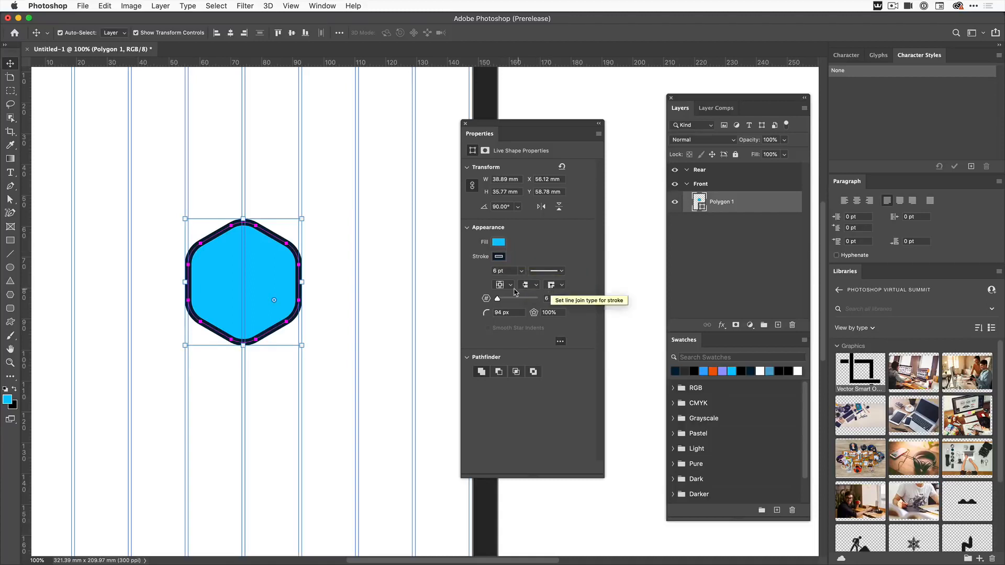
left_click(510, 284)
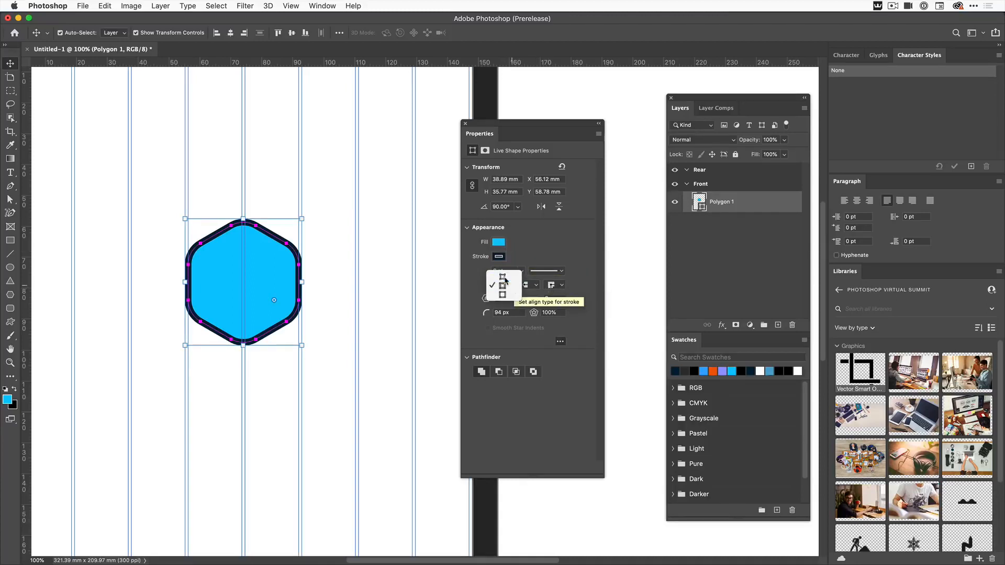
left_click(505, 279)
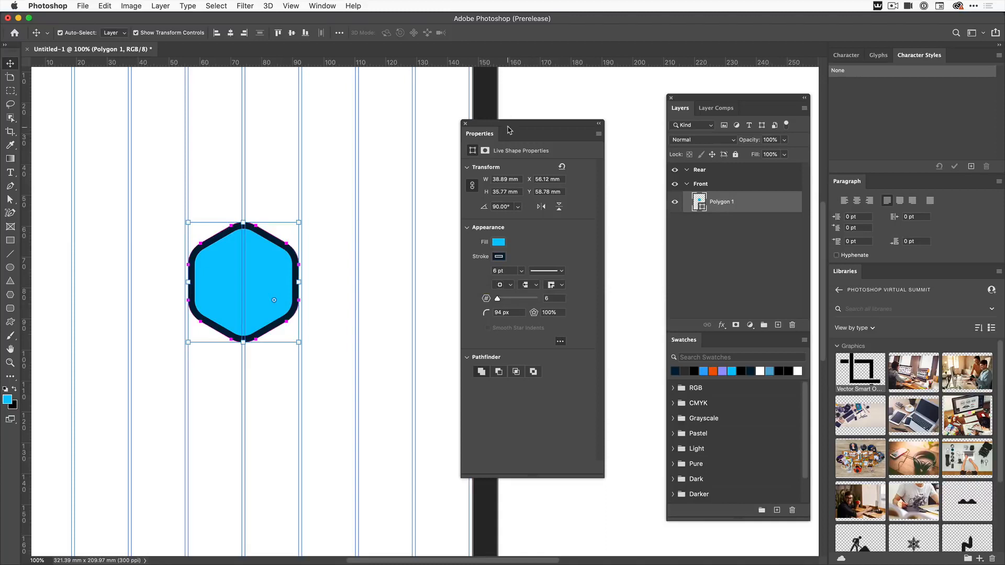
- Move the hexagon to the right-hand columns of the Front artboard and duplicate it leftward into a row of four between the guides
left_click_drag(511, 126, 563, 104)
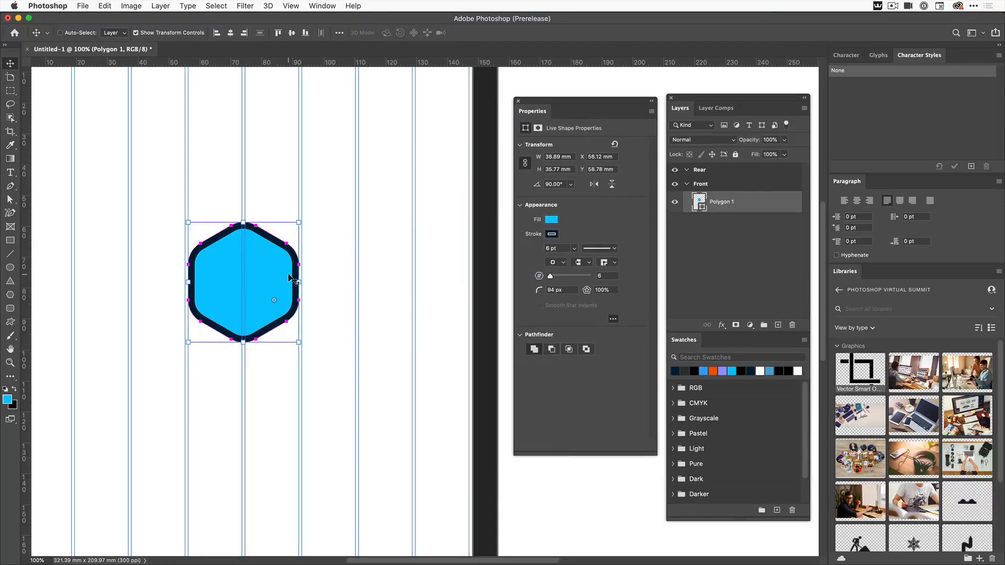
key("super+minus")
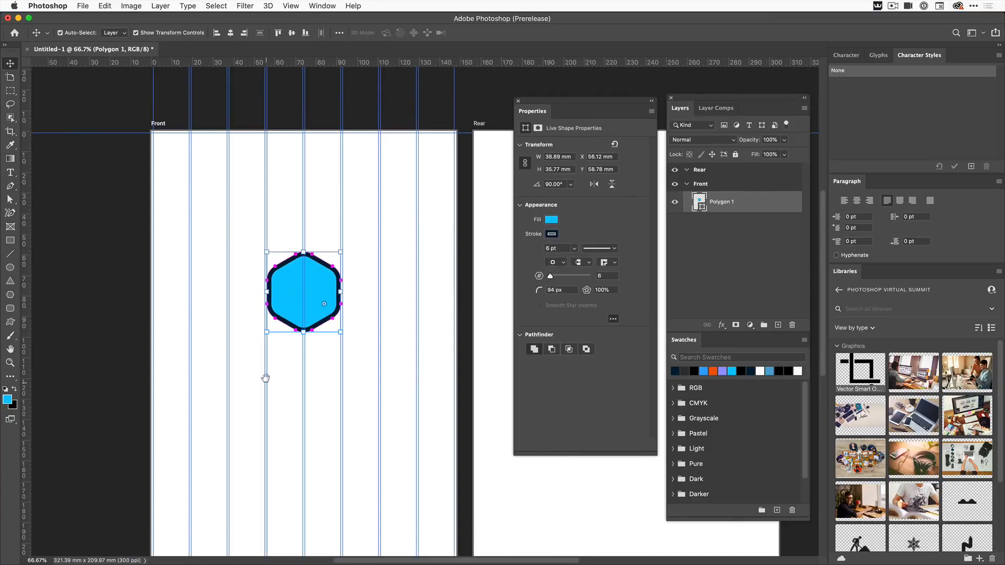
left_click_drag(265, 377, 237, 339)
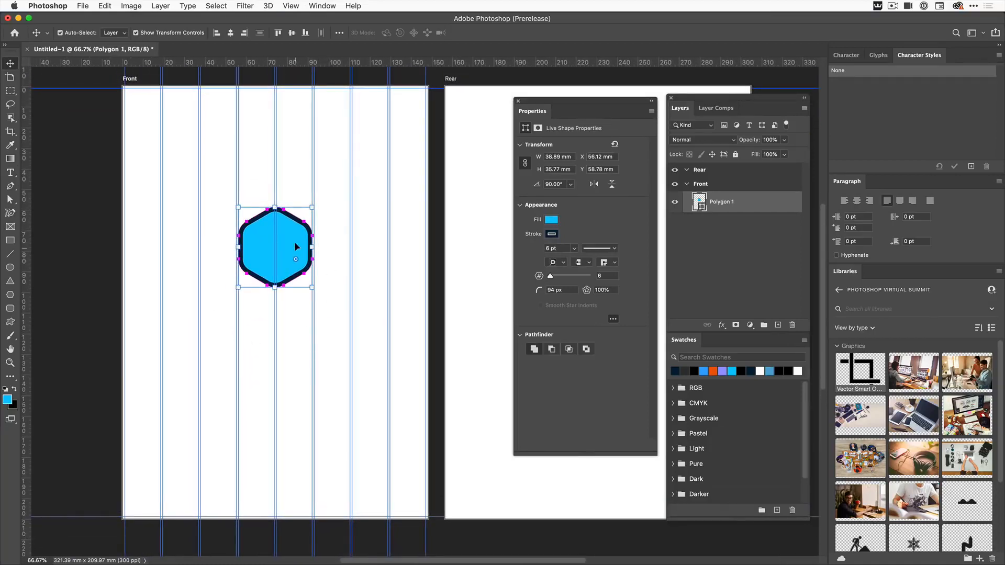
left_click_drag(293, 240, 407, 267)
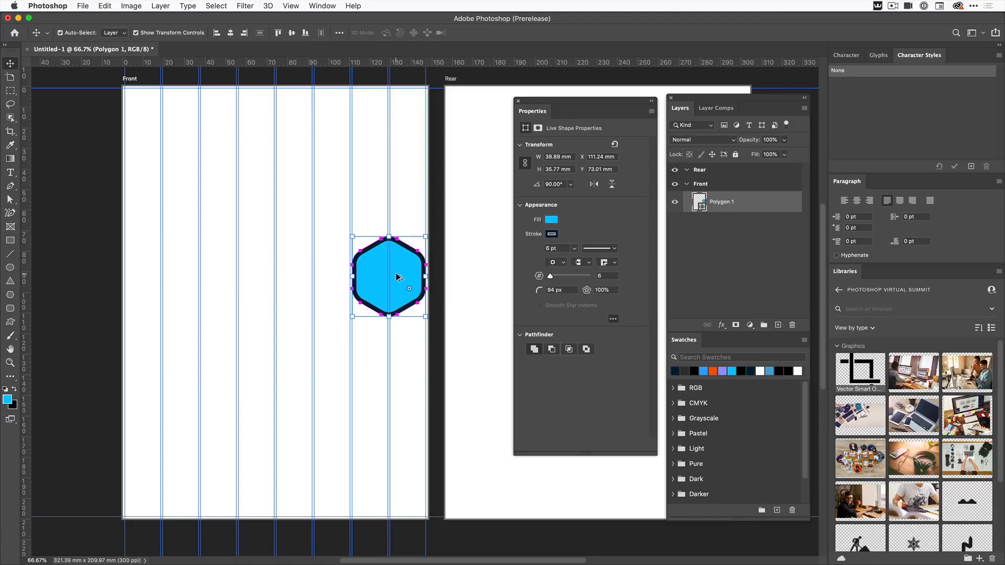
left_click_drag(396, 277, 173, 278)
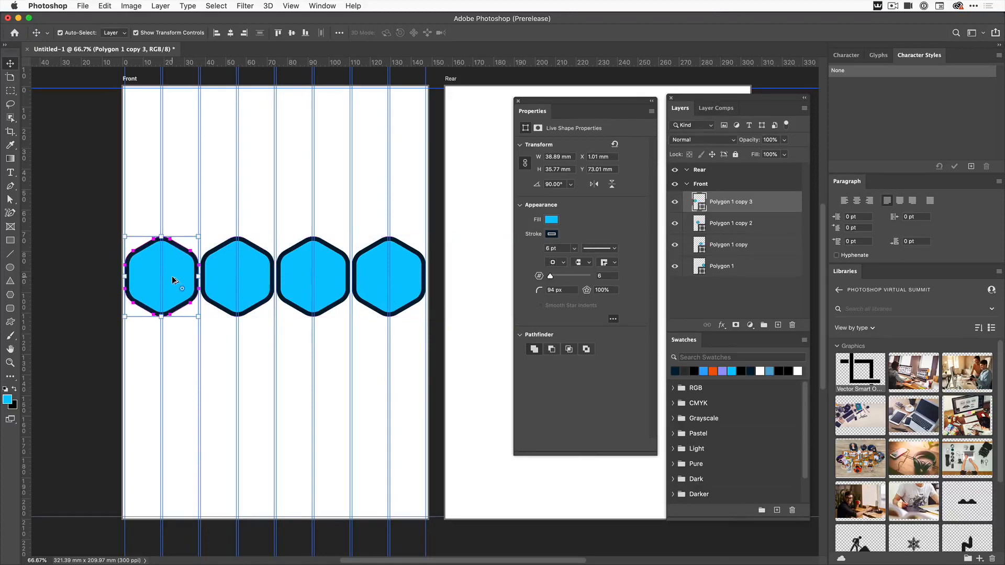
left_click(263, 278, "shift")
left_click(329, 275, "shift")
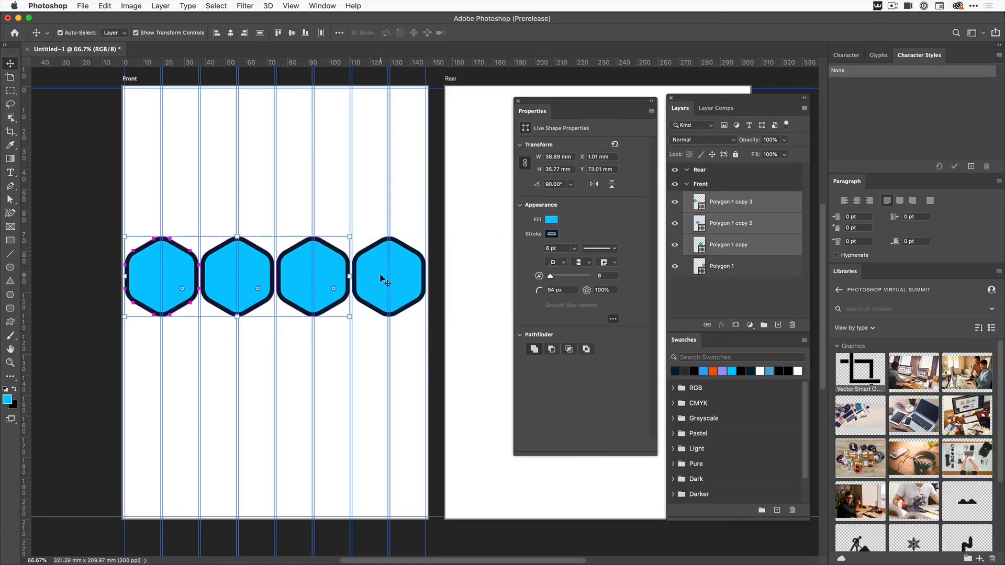
left_click(381, 277, "shift")
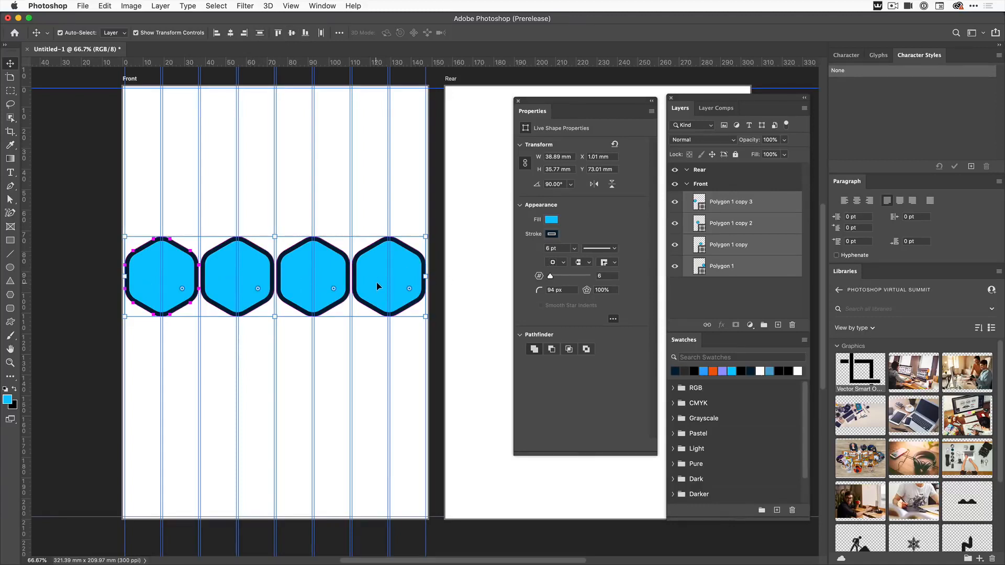
left_click(349, 346)
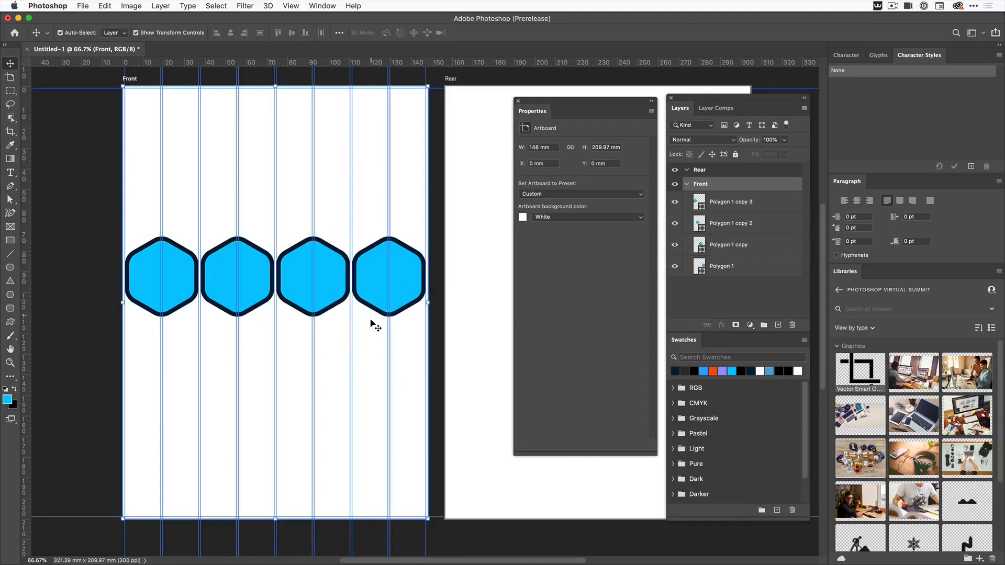
- Duplicate the three rightmost hexagons into a second row below, offset by half a hexagon so they nest between the first row's shapes
left_click(375, 296)
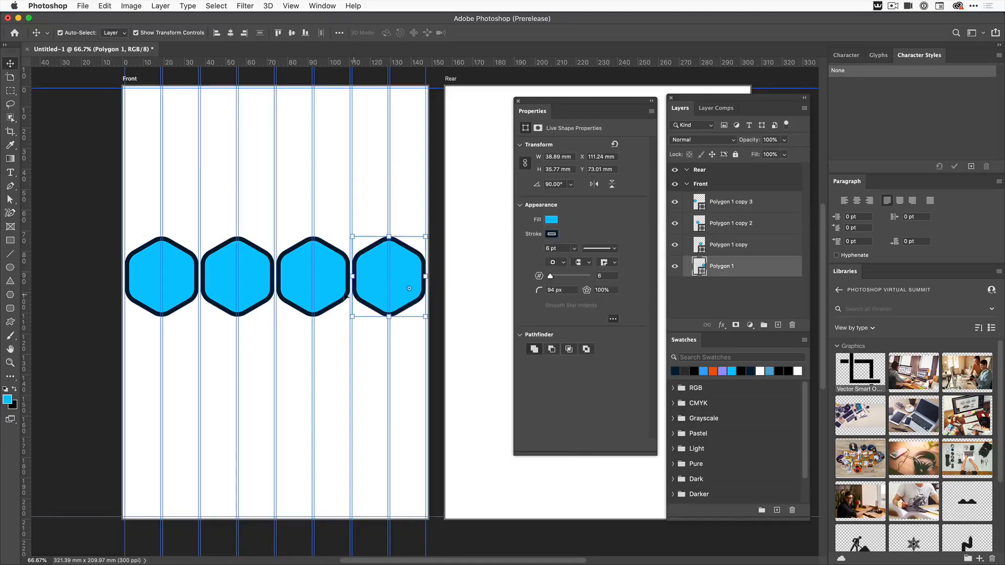
left_click(297, 287, "shift")
left_click(257, 287, "shift")
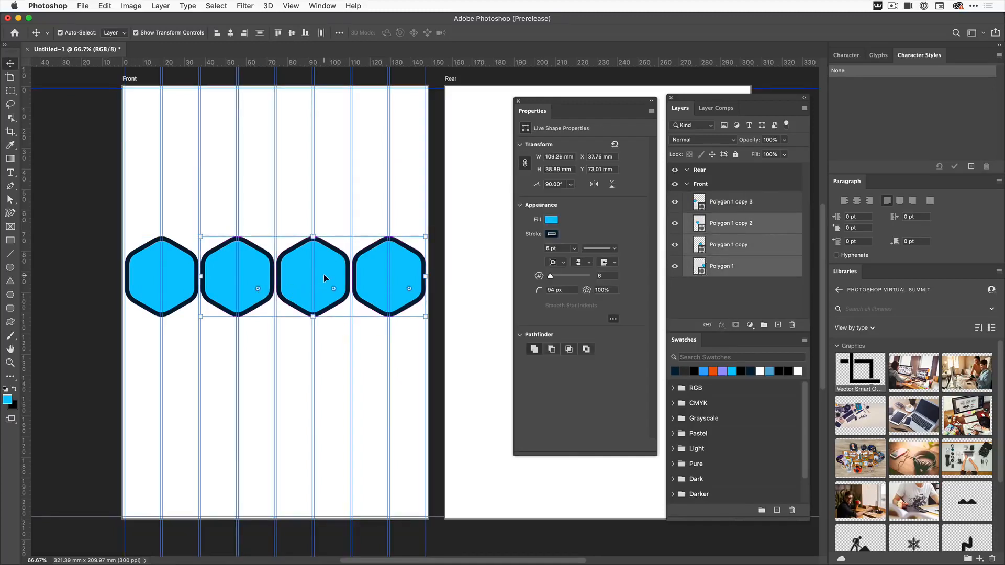
left_click_drag(333, 273, 295, 341)
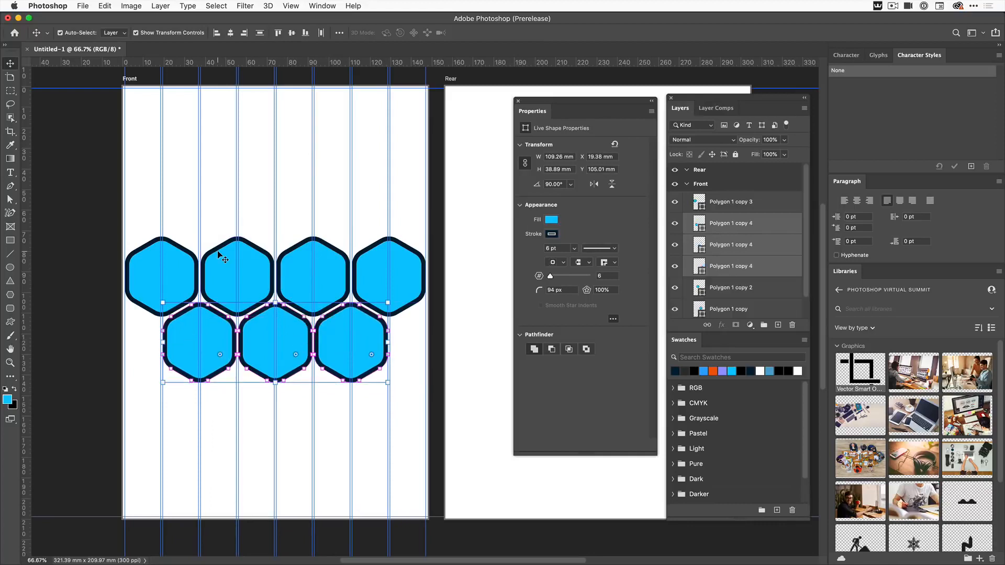
- Duplicate the four top-row hexagons straight down to form a third row beneath the middle one, then deselect them
left_click(181, 273)
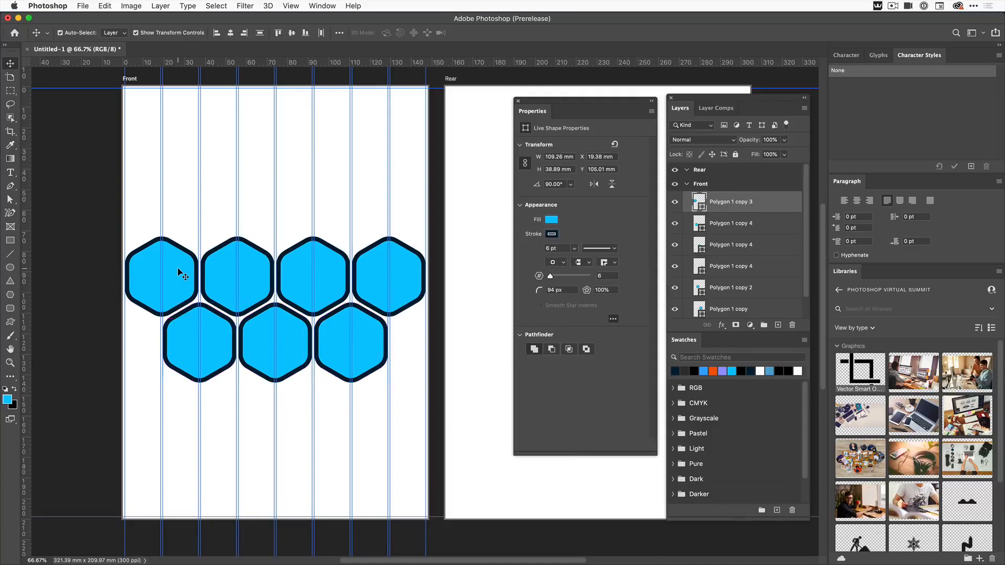
left_click(262, 271, "shift")
left_click(309, 276, "shift")
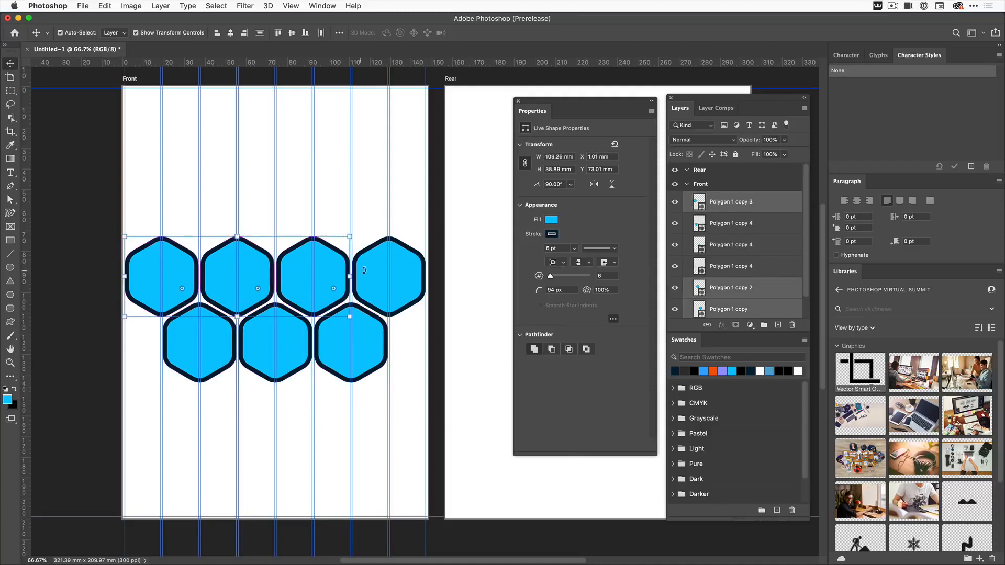
left_click(373, 274, "shift")
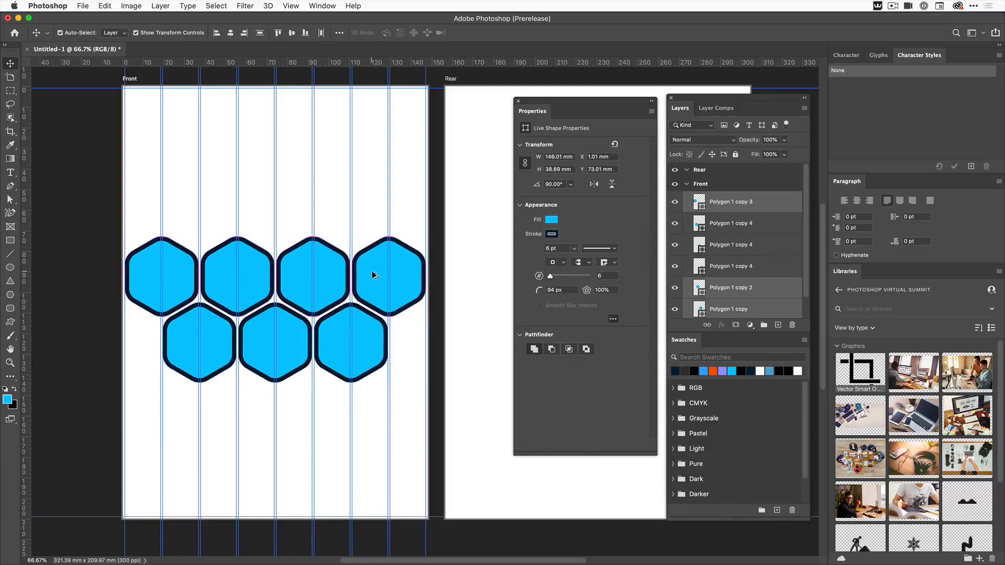
left_click_drag(372, 274, 372, 404)
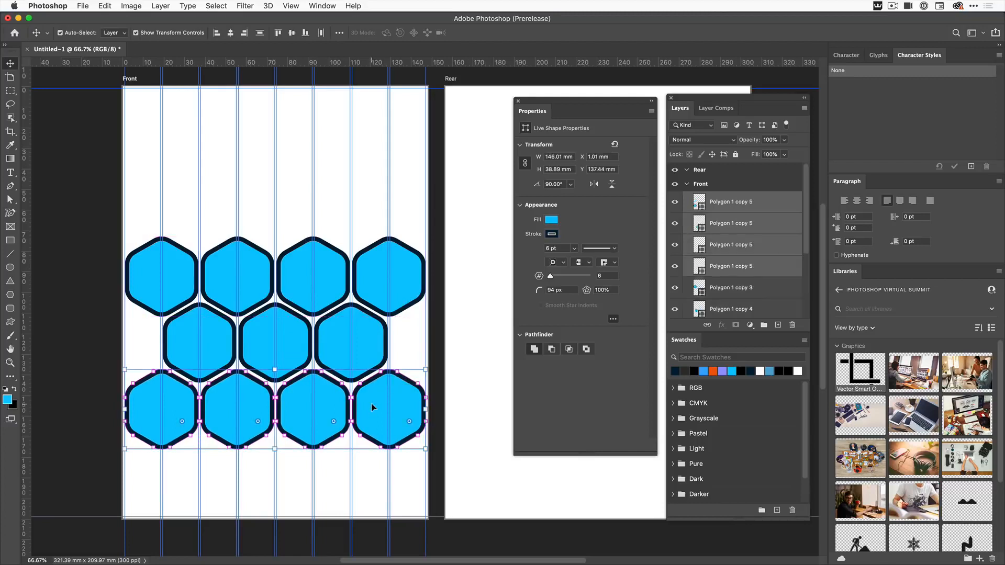
left_click(331, 185)
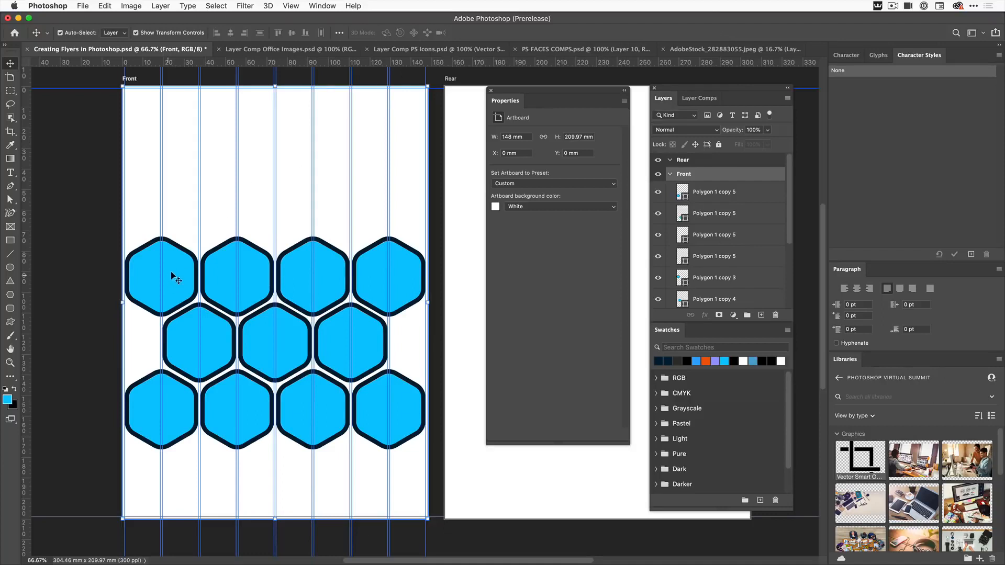
- Convert the first hexagon in the top row to a frame named Polygon 1
left_click(183, 253)
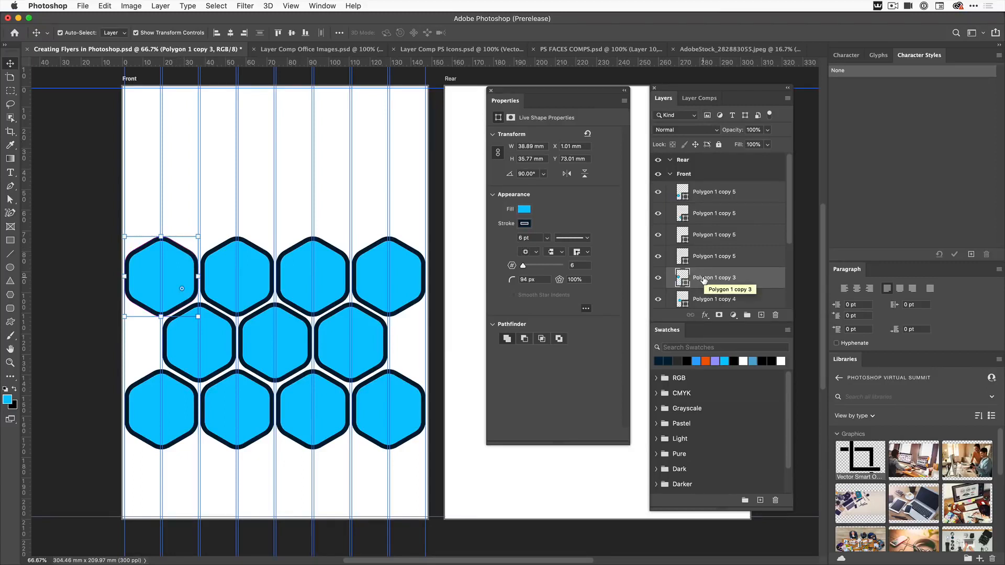
right_click(747, 281)
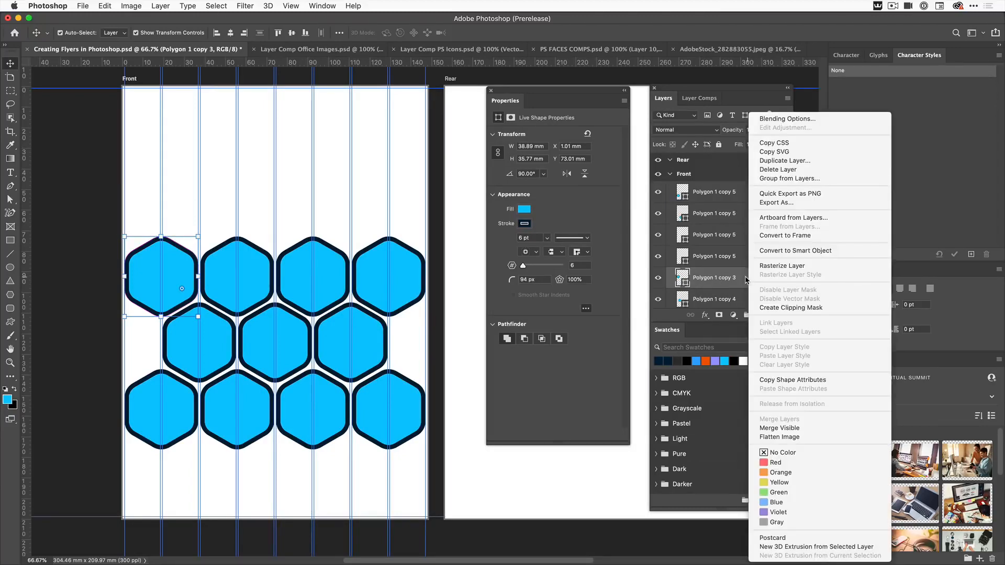
left_click(778, 235)
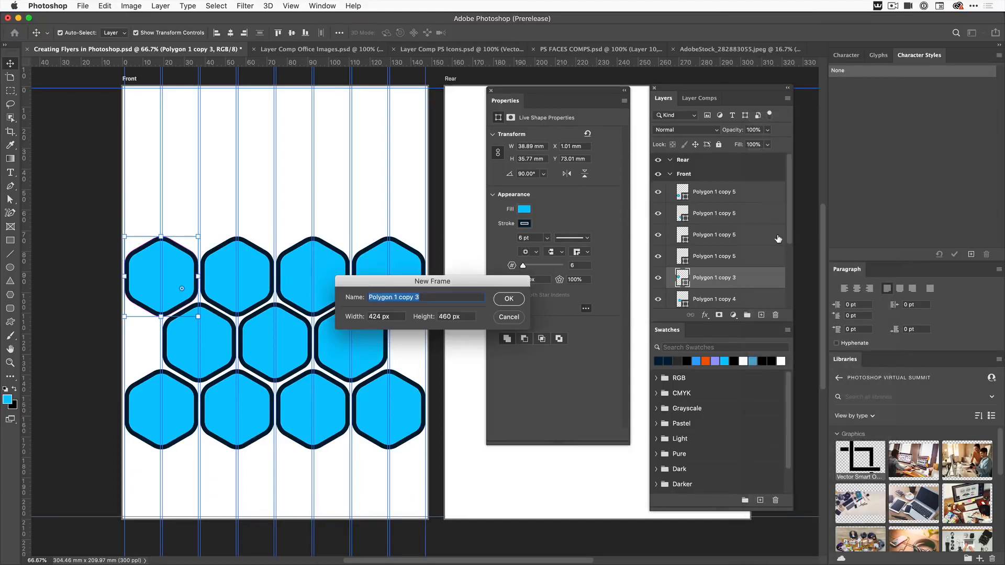
left_click_drag(398, 297, 453, 297)
key("BackSpace")
left_click(508, 298)
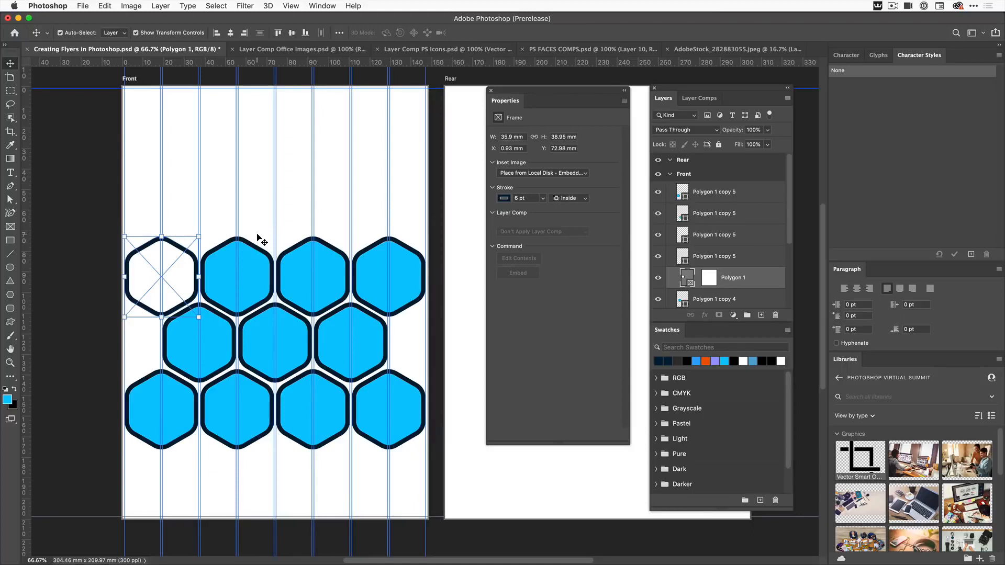
- Convert the remaining three top-row hexagons to frames named Polygon 2, Polygon 3 and Polygon 4
left_click(256, 256)
type("2")
key("Return")
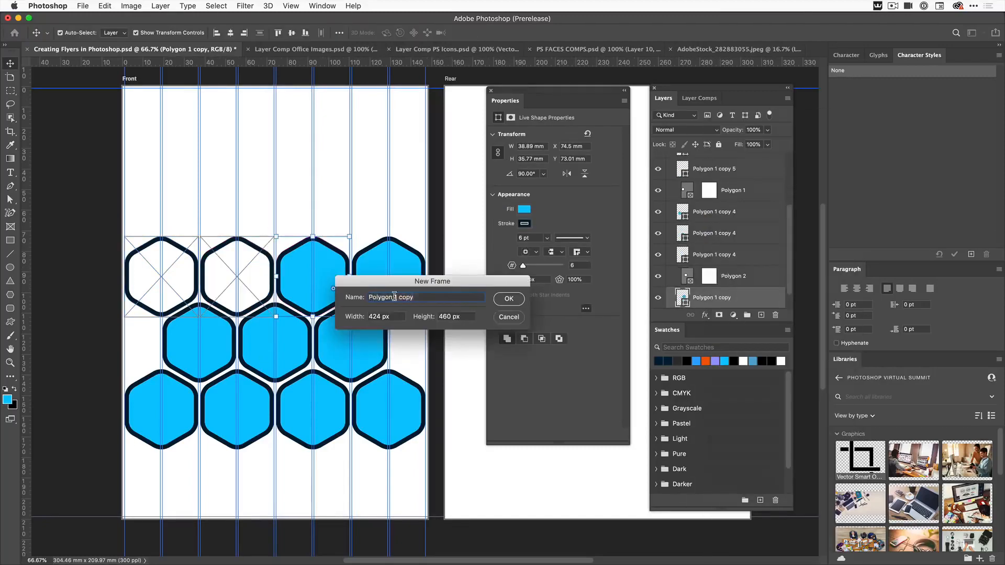
type("3")
key("Return")
type("4")
key("Return")
- Convert the middle-row and bottom-row hexagons to frames named Polygon 5 through Polygon 11
left_click_drag(394, 297, 475, 298)
type("5")
key("Return")
right_click(713, 211)
left_click(730, 236)
type("6")
key("Return")
right_click(712, 233)
left_click(730, 236)
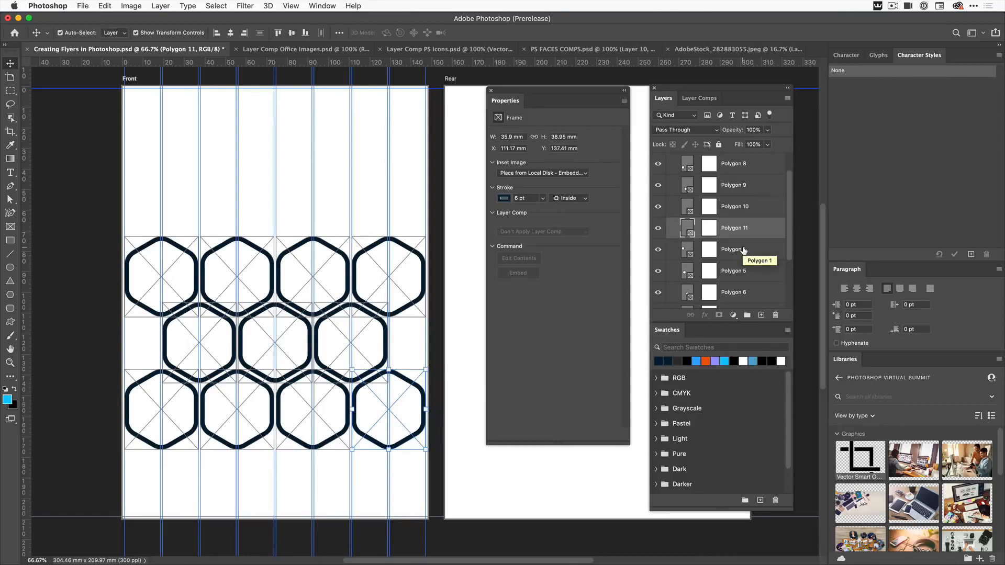
- Reorder the frame layers within the Front artboard numerically, from Polygon 1 at the top down to Polygon 11
scroll(731, 253, "up", 2)
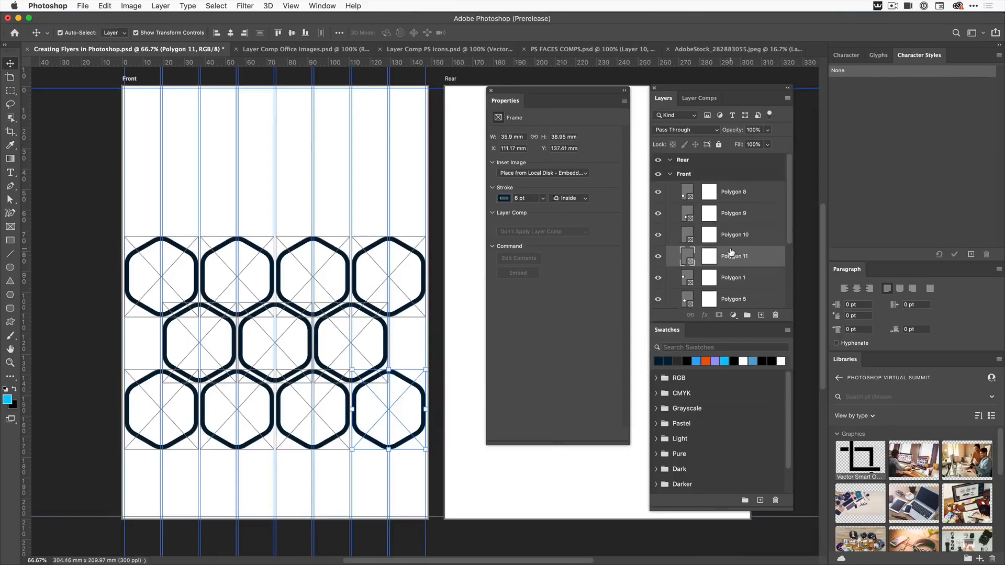
left_click(743, 191)
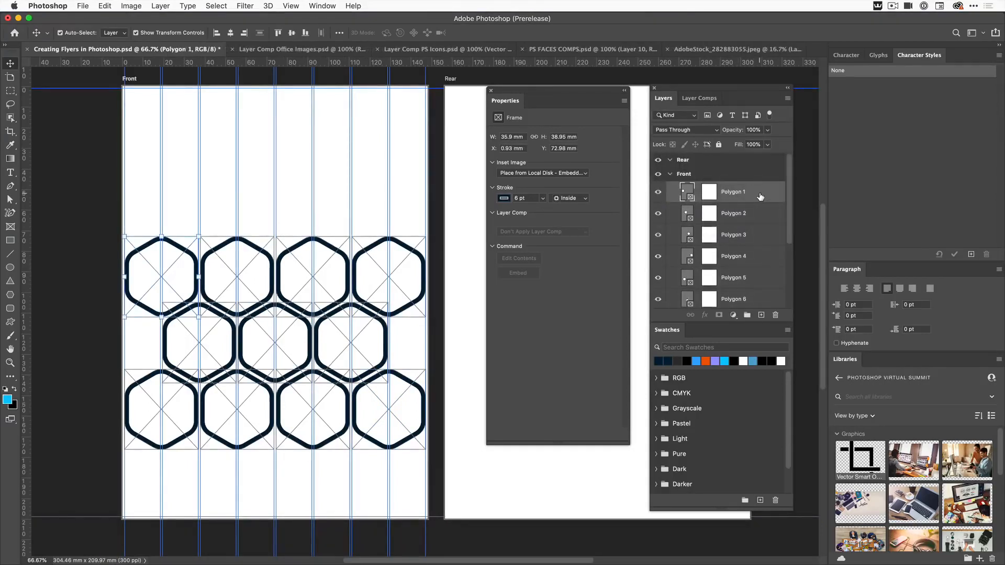
scroll(761, 225, "down", 6)
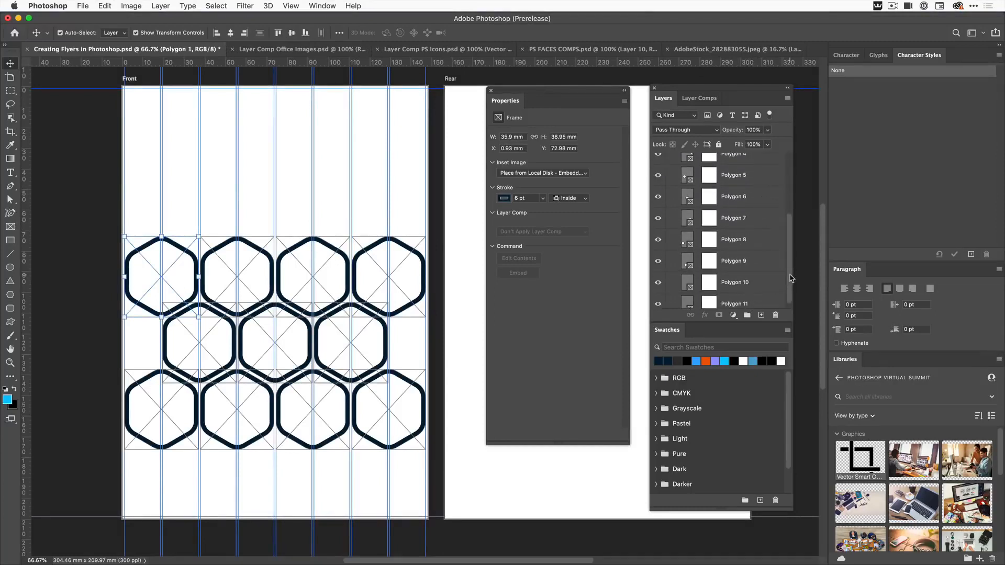
scroll(791, 279, "down", 1)
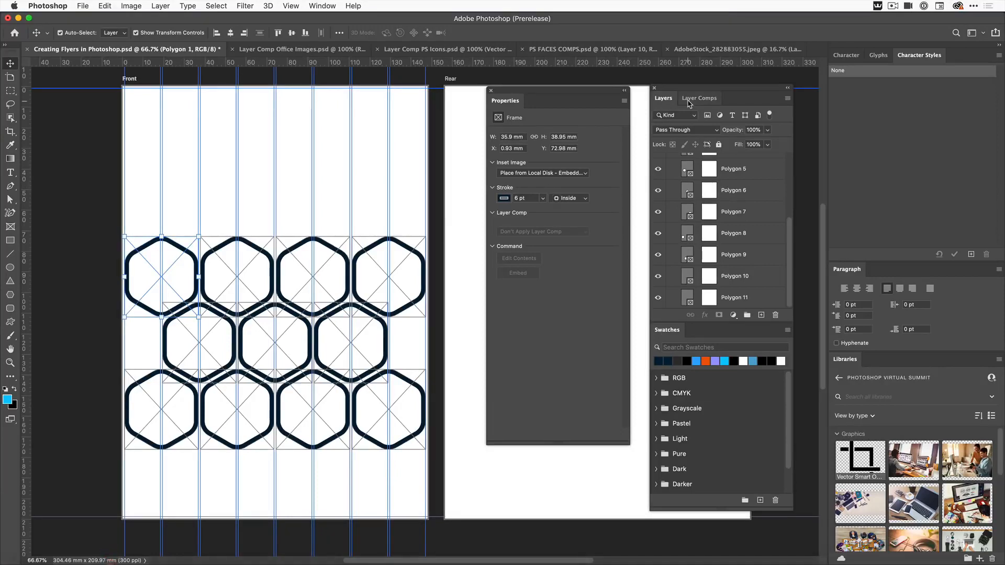
- Examine the portrait layers in PS FACES COMPS.psd and the source grid of faces in AdobeStock_282883055.jpeg
left_click(590, 49)
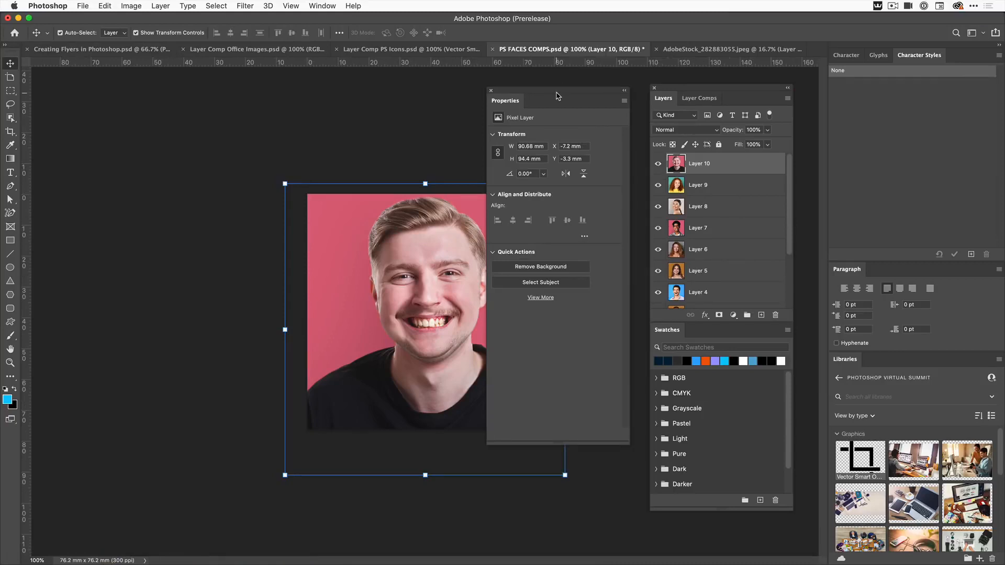
left_click_drag(556, 96, 141, 97)
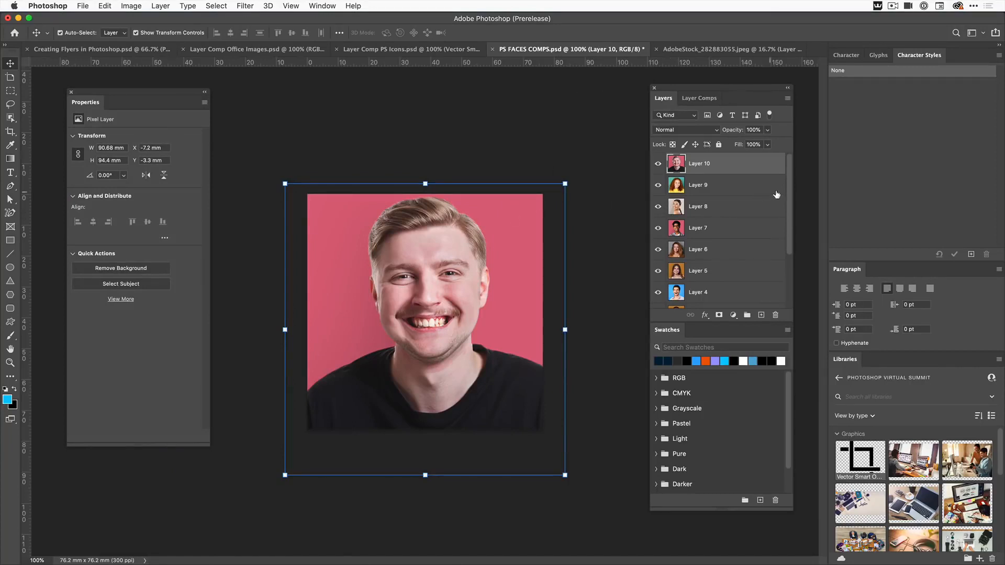
left_click_drag(789, 193, 790, 171)
left_click(708, 50)
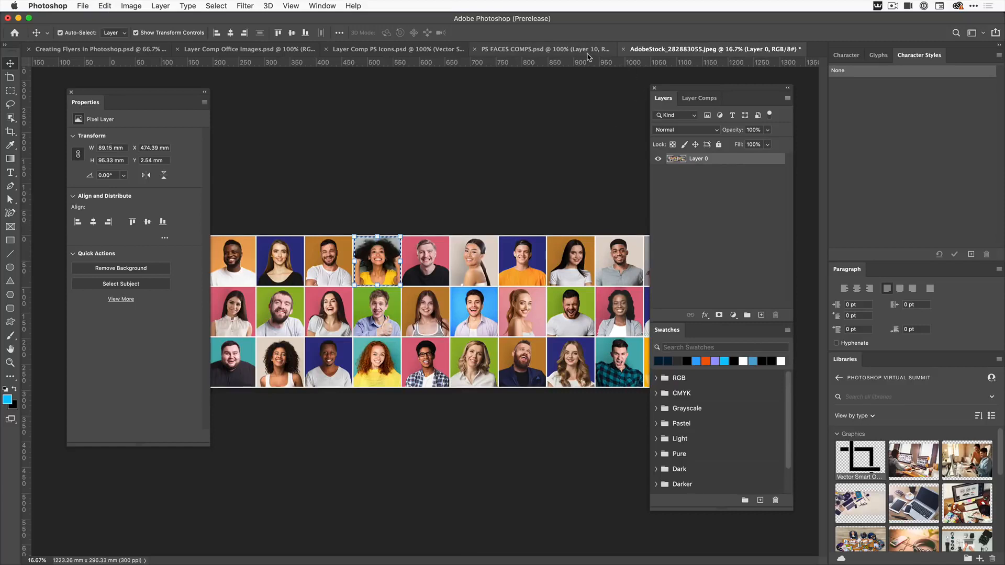
left_click(587, 53)
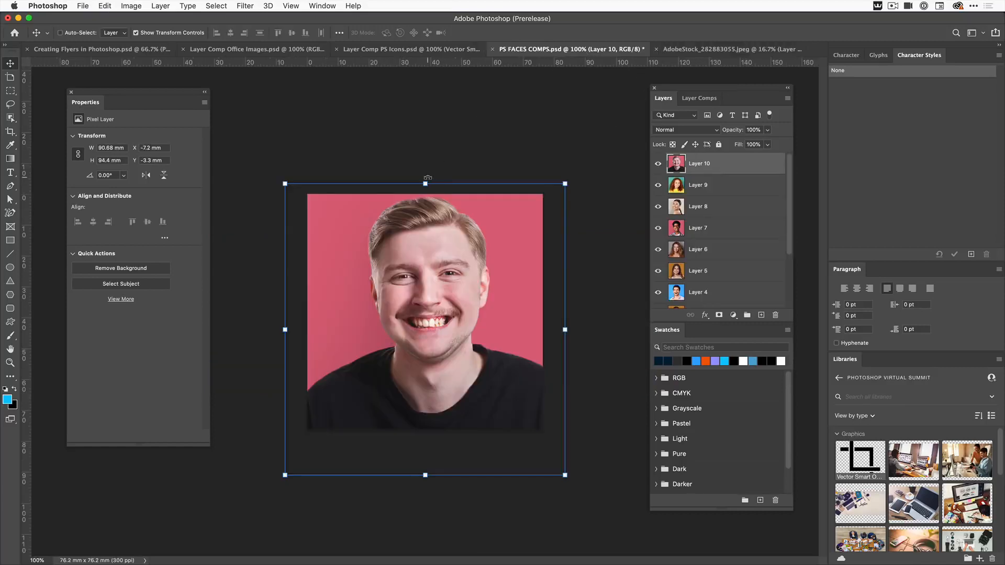
- Paste the copied portrait of the woman in yellow as a new layer and centre her face in the square canvas
key("super+v")
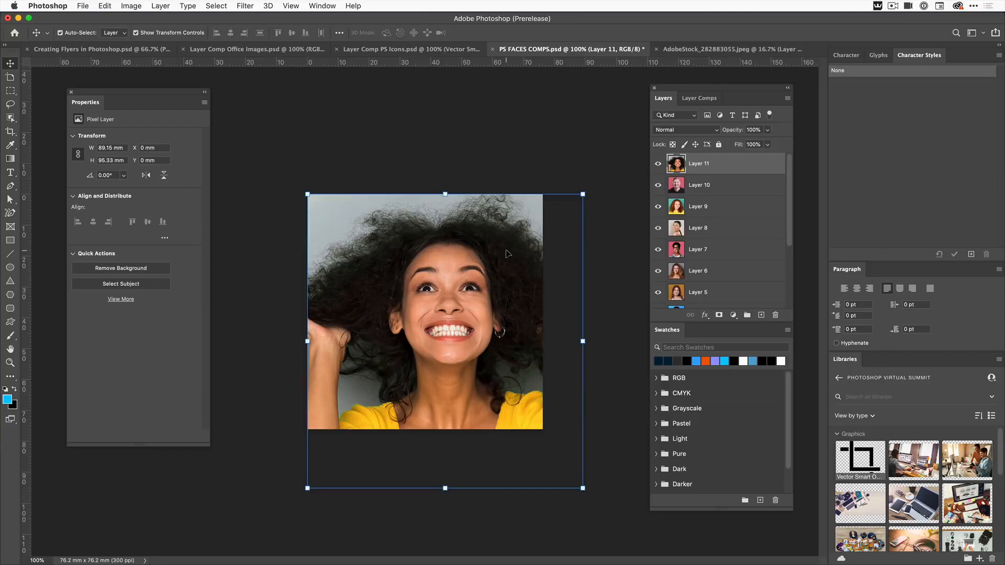
left_click_drag(473, 264, 454, 260)
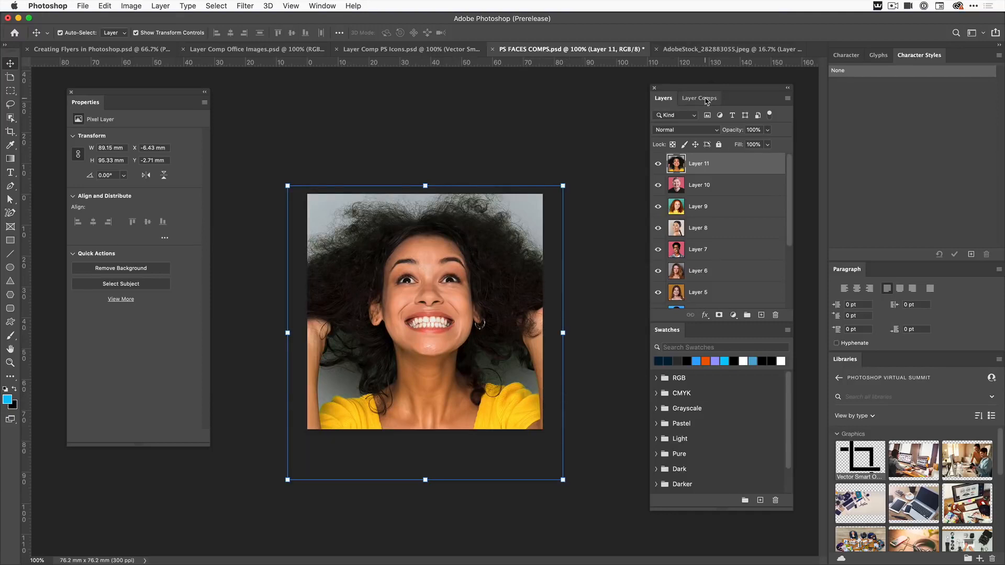
- Create a layer comp named Face 11 that records layer visibility, and save PS FACES COMPS.psd
left_click(706, 100)
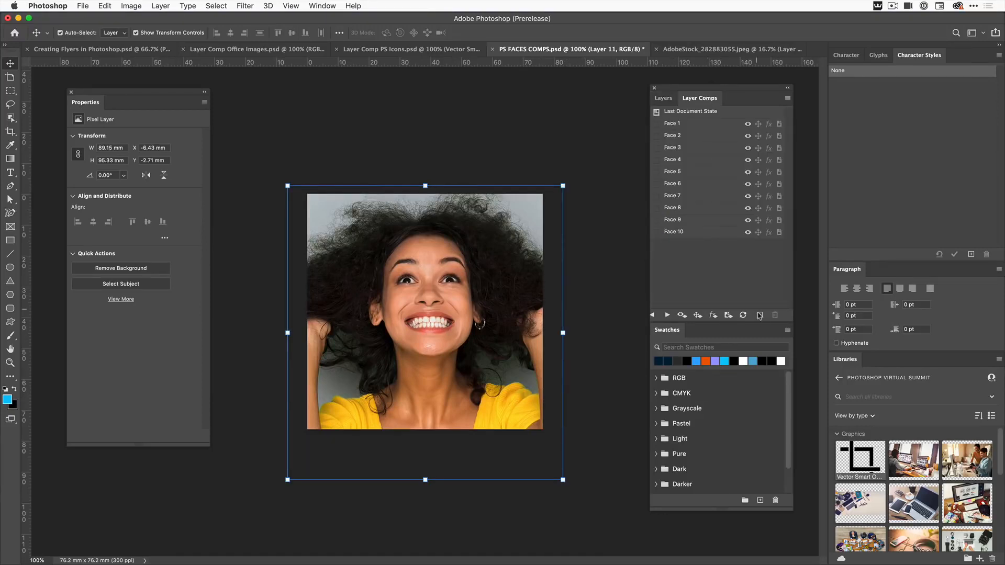
left_click(759, 316)
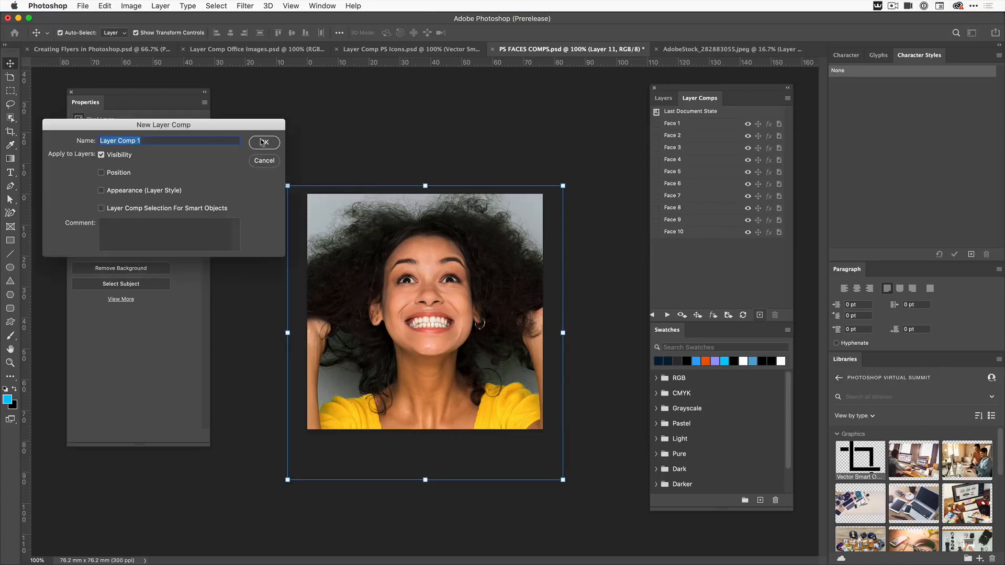
left_click_drag(250, 126, 547, 91)
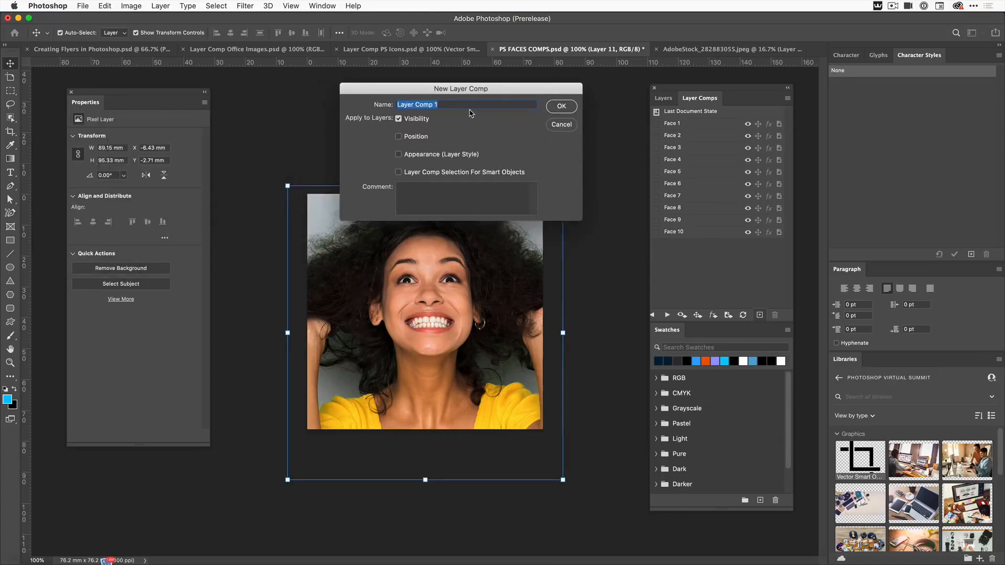
type("Face 11")
left_click(561, 107)
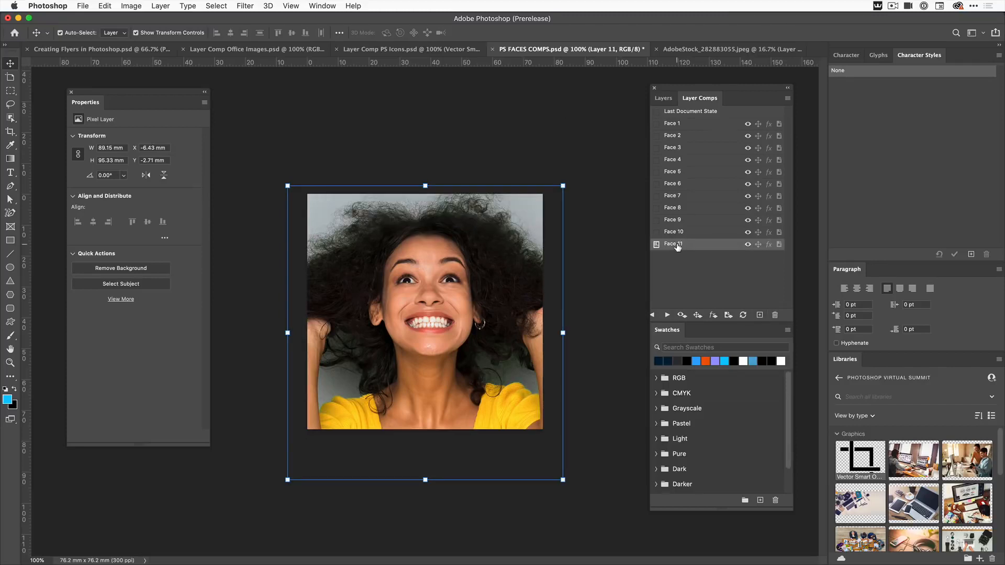
left_click(85, 6)
left_click(92, 114)
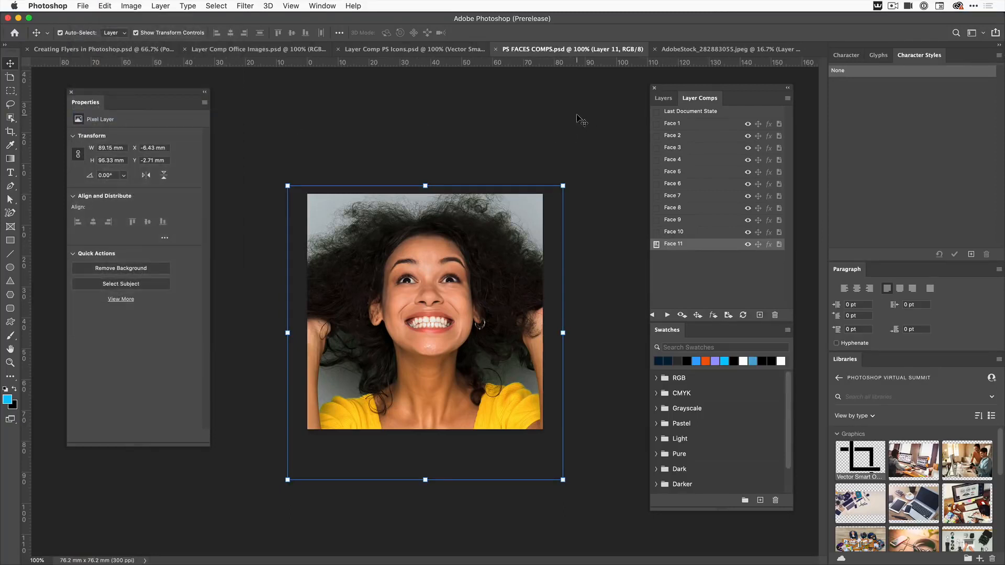
- In the flyer document, place PS FACES COMPS.psd embedded in the first top-row hexagon frame and apply the Face 1 layer comp
left_click(138, 52)
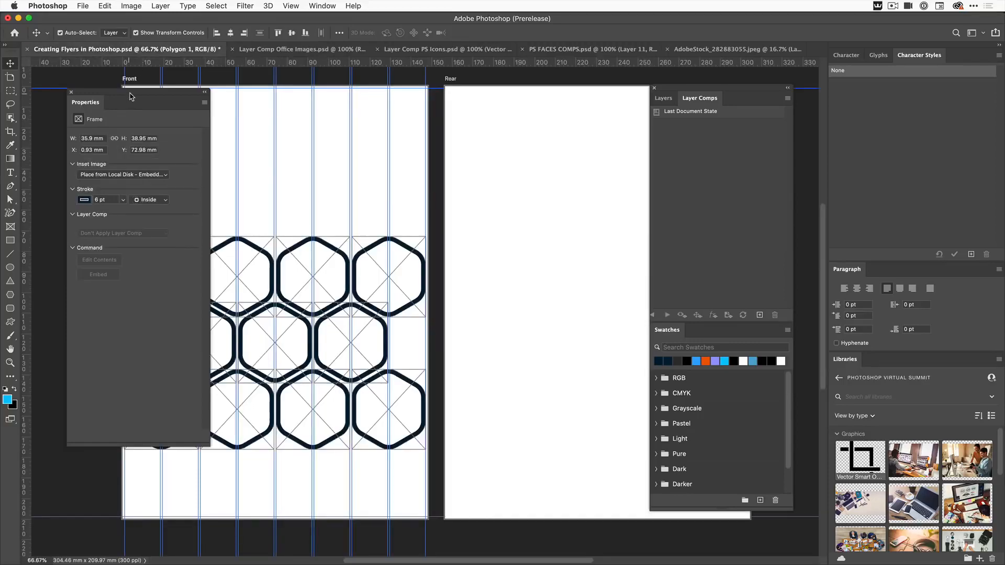
left_click_drag(132, 96, 534, 111)
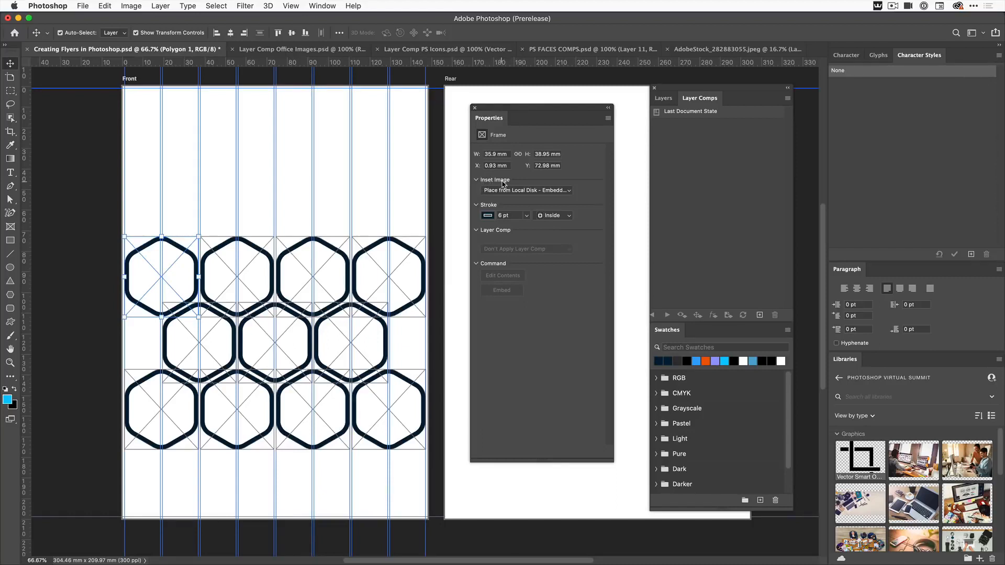
left_click(503, 191)
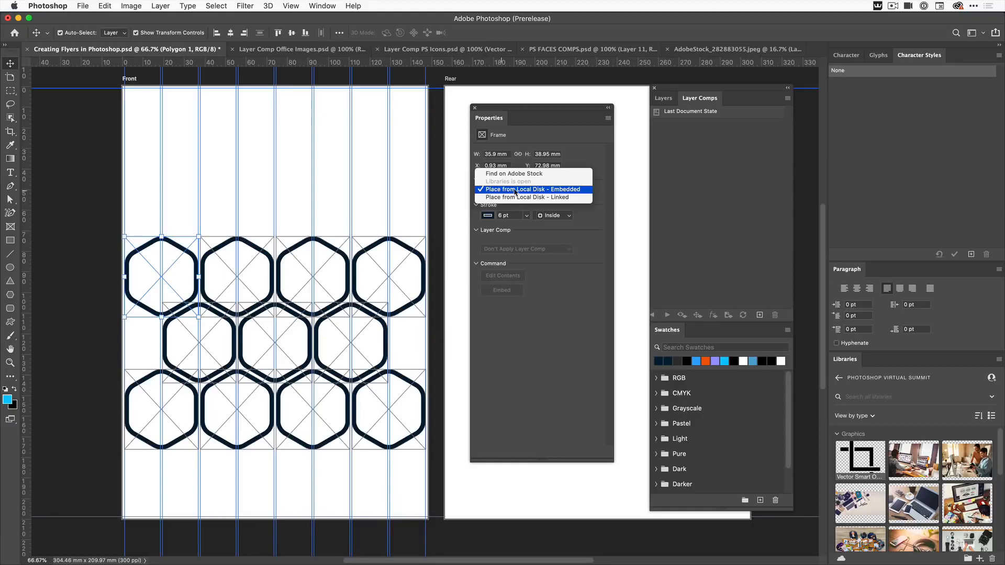
left_click(515, 189)
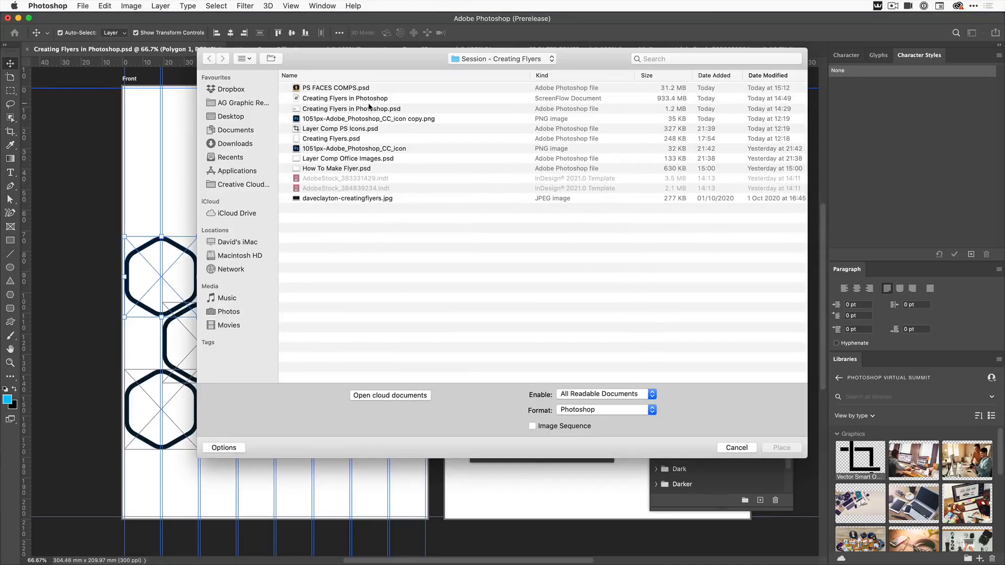
left_click(317, 89)
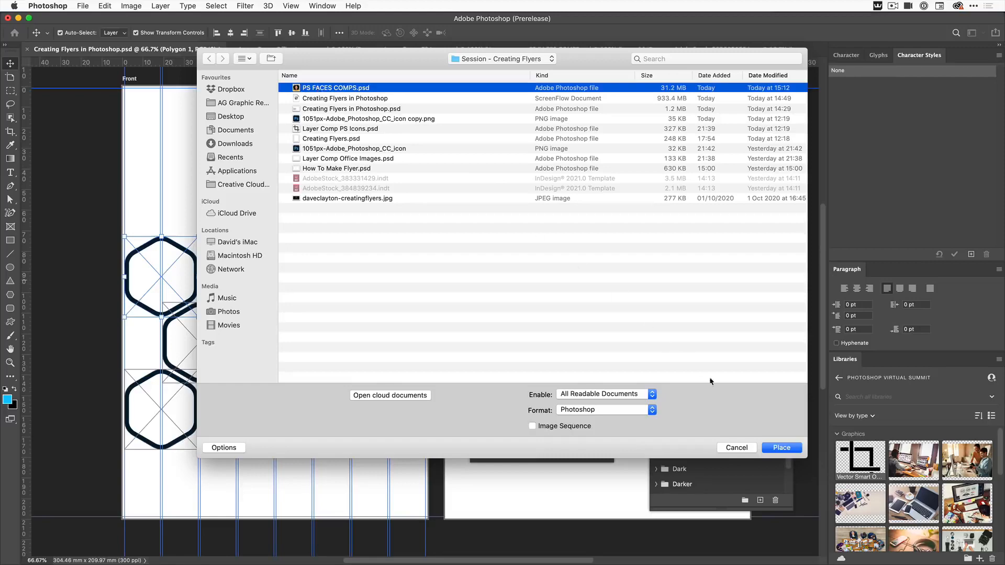
left_click(781, 448)
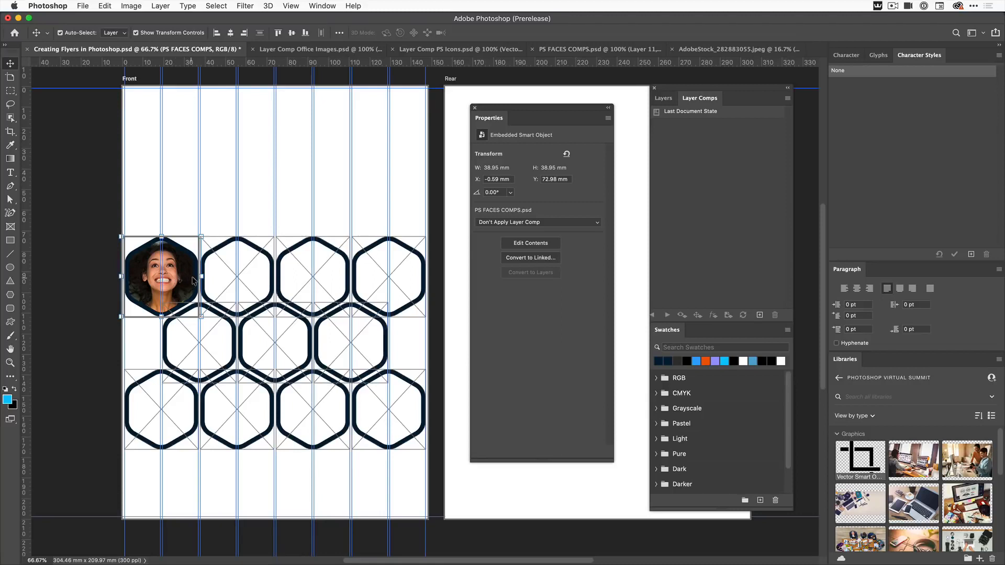
left_click(595, 224)
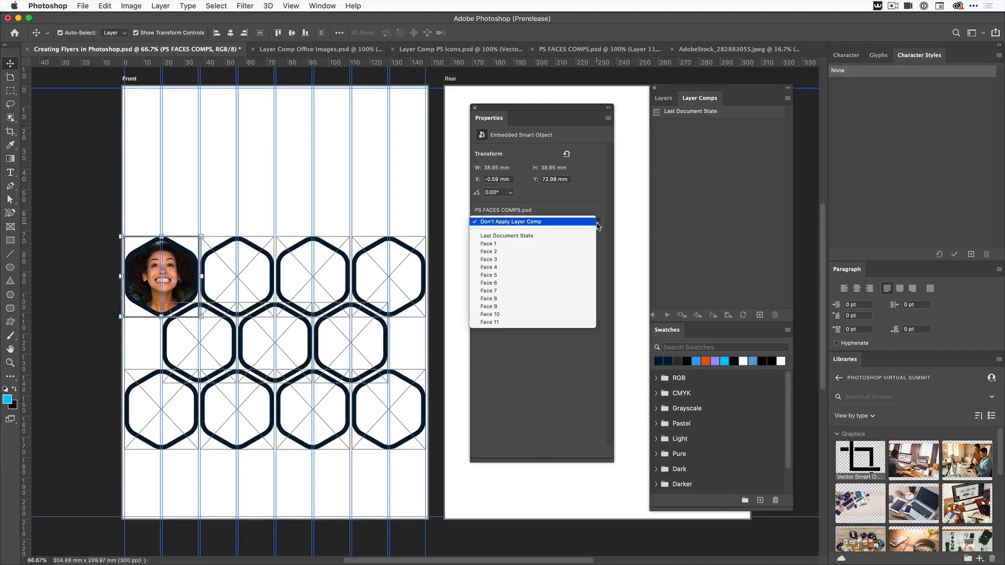
left_click(504, 245)
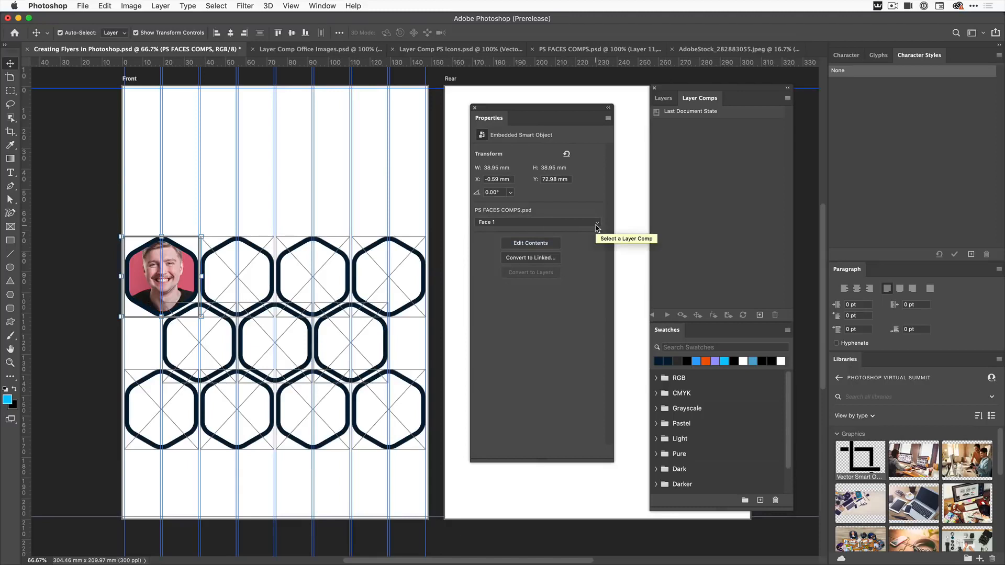
- Place PS FACES COMPS.psd as an embedded image in the second top-row hexagon frame, Polygon 2
left_click(265, 272)
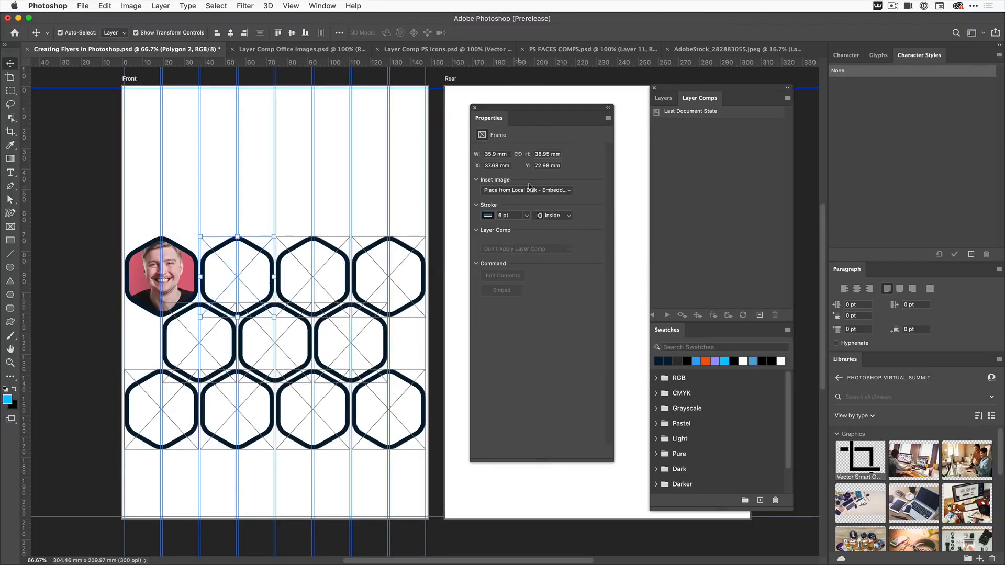
left_click(539, 191)
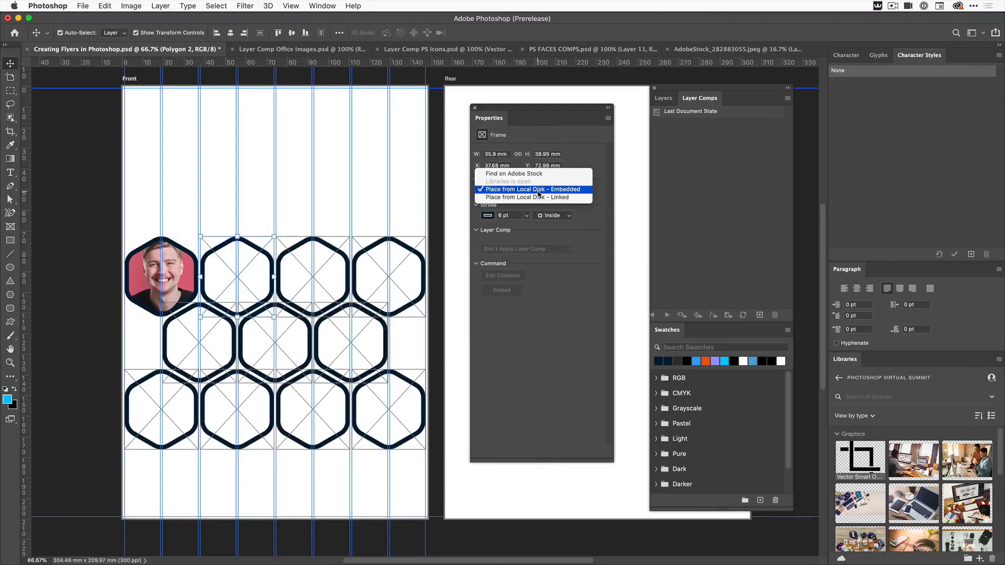
left_click(538, 190)
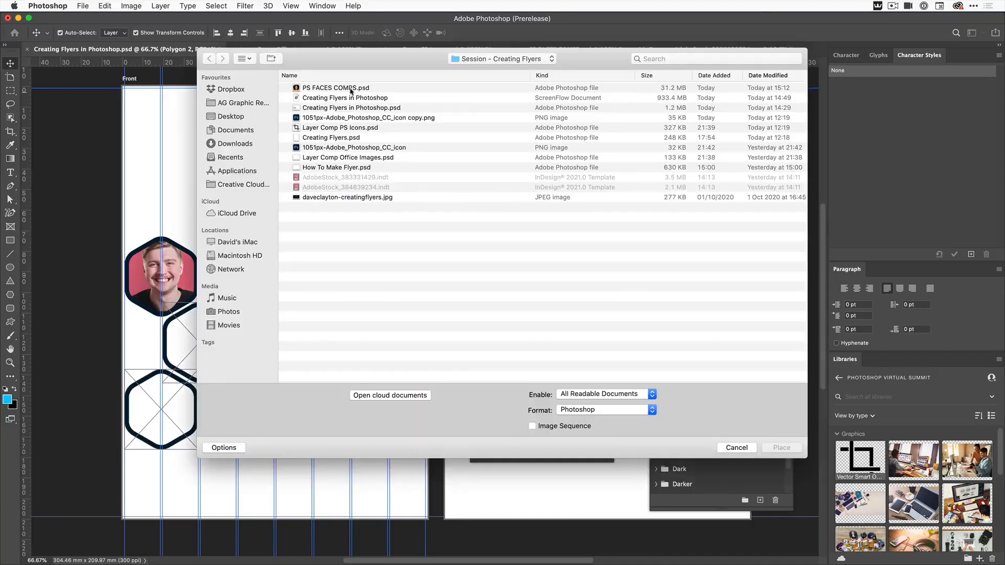
left_click(350, 89)
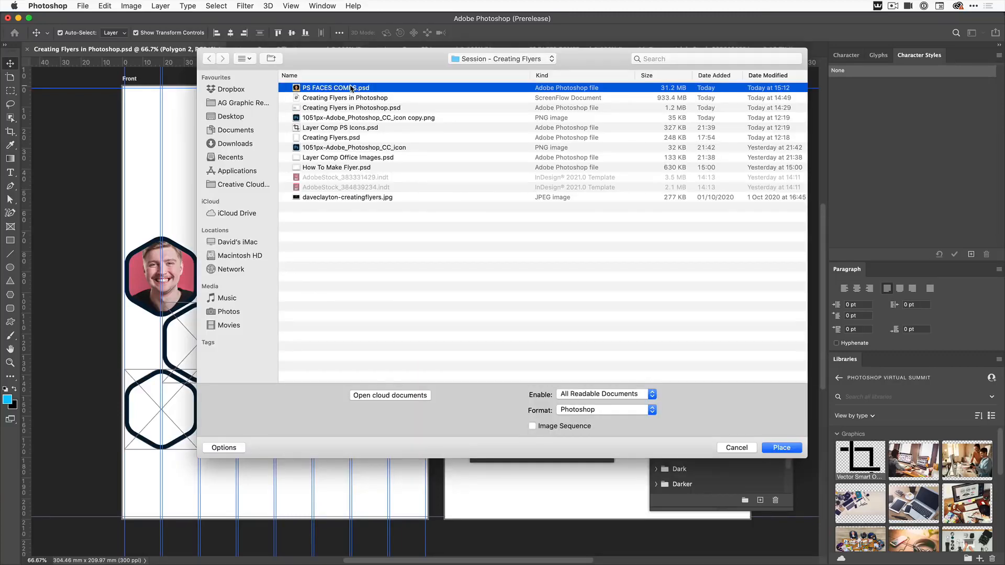
left_click(780, 448)
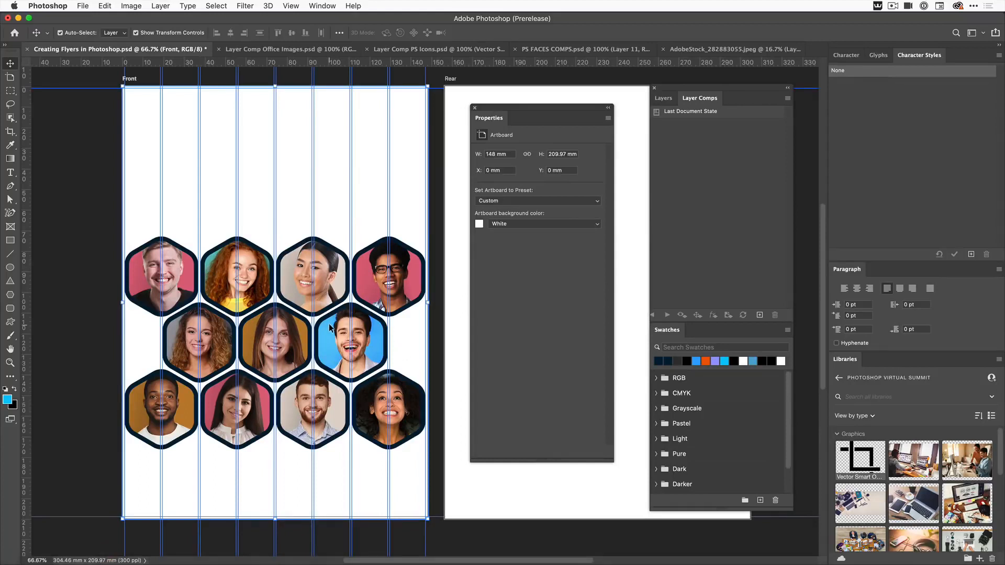
- Swap two portraits by applying the Face 11 layer comp to the central hexagon and Face 6 to the last bottom-row hexagon
left_click(296, 330)
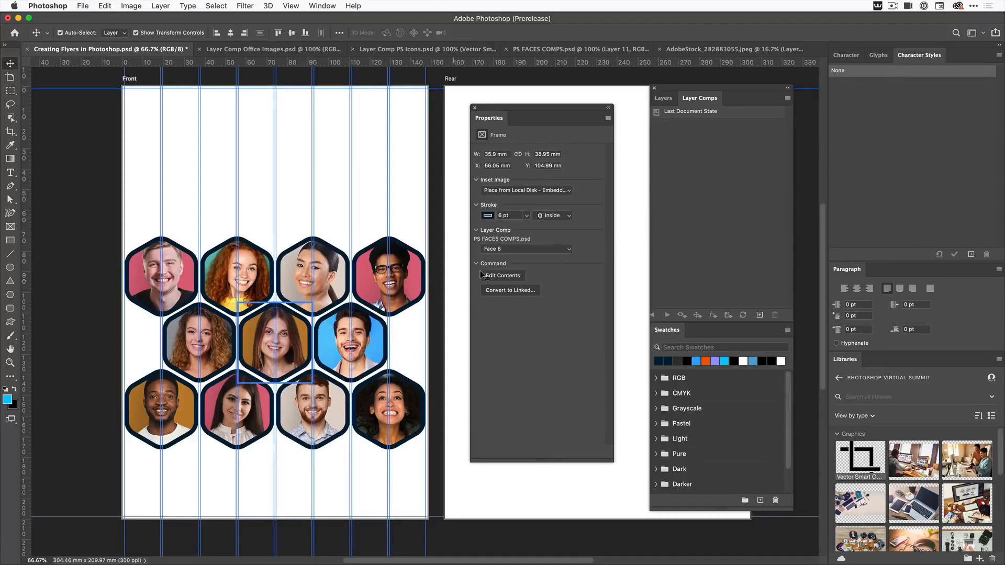
left_click(505, 250)
left_click(498, 295)
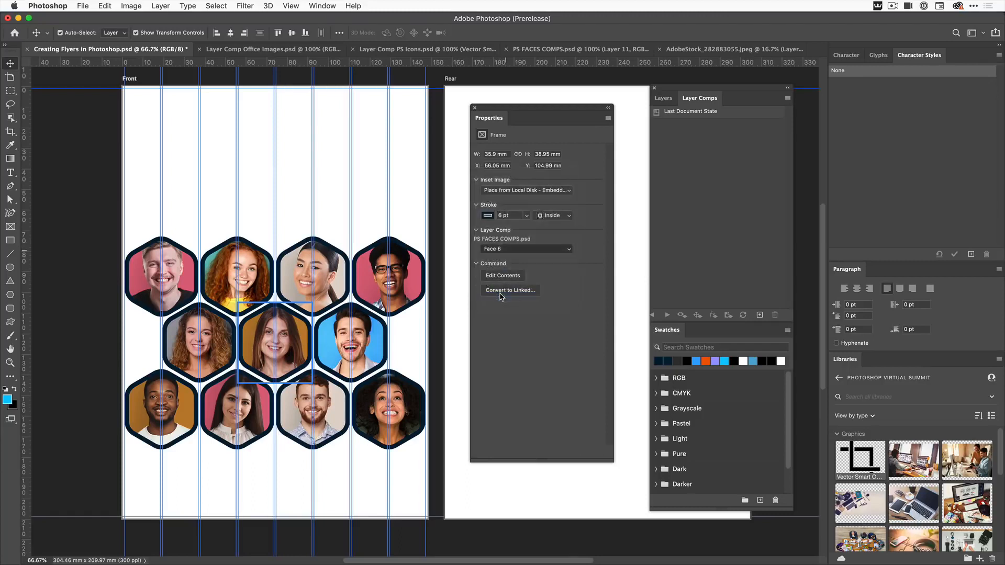
left_click(415, 407)
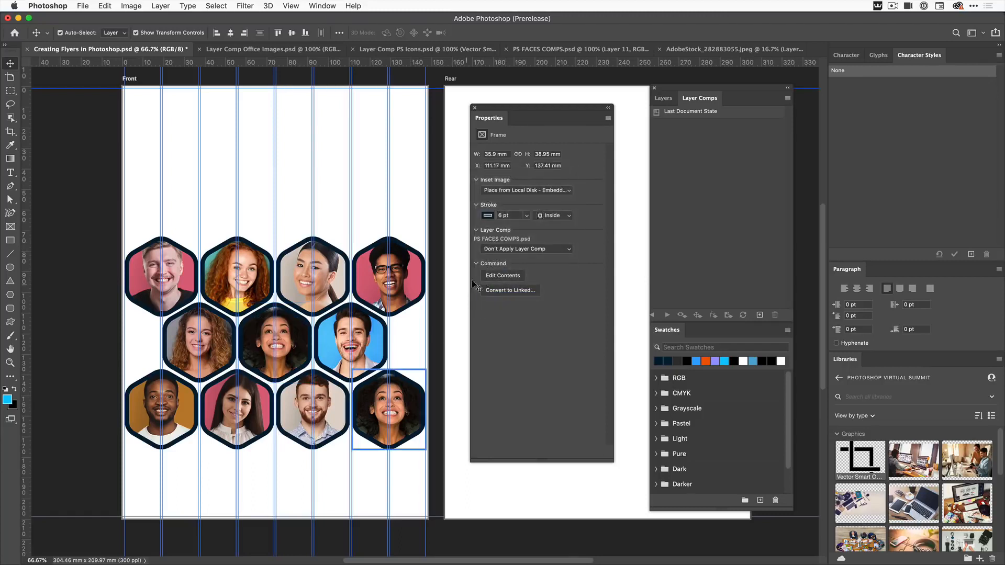
left_click(505, 250)
left_click(503, 324)
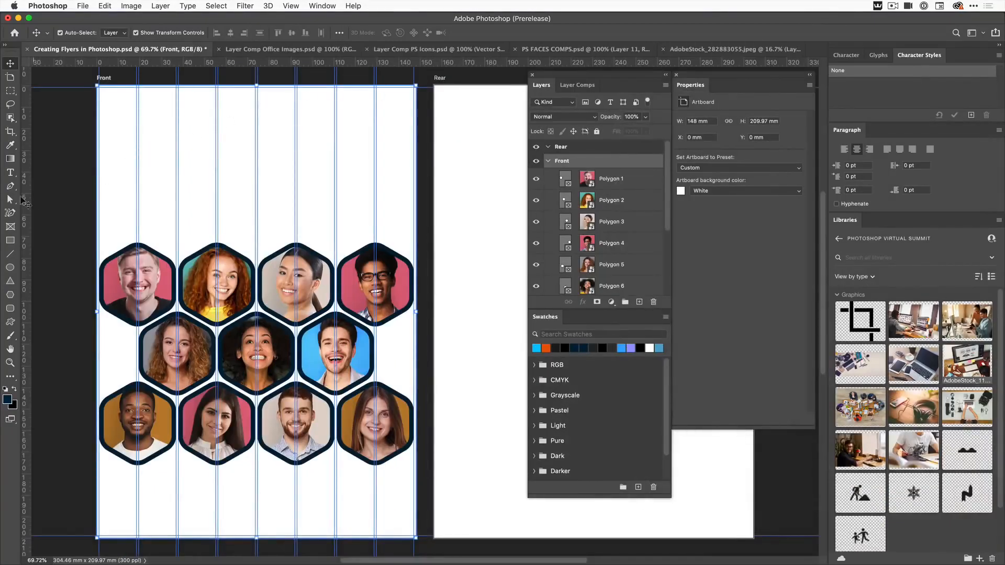
- Add the two-line heading LEARN PHOTOSHOP above the hexagons on the Front artboard and centre it across the artboard's width
left_click(10, 172)
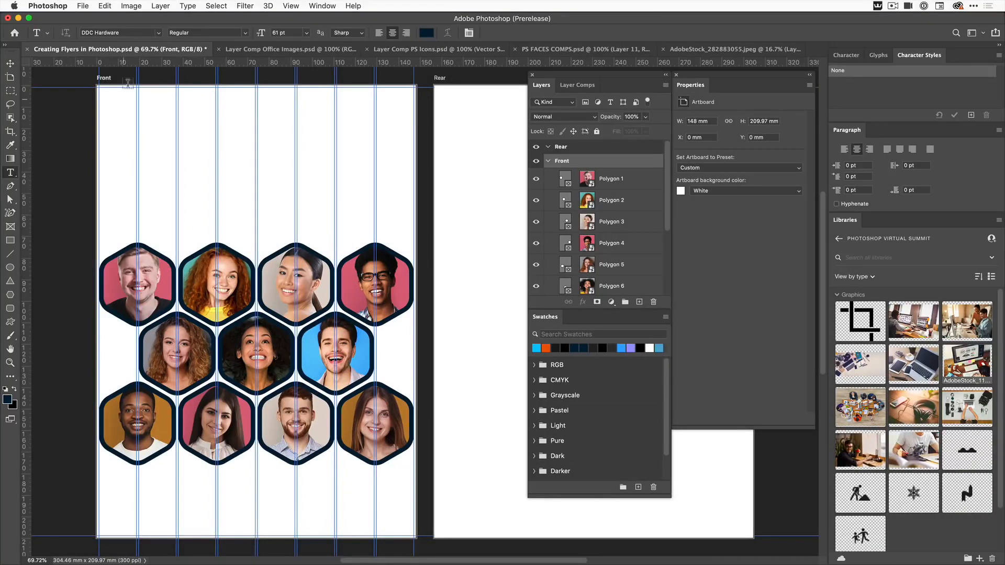
left_click(159, 131)
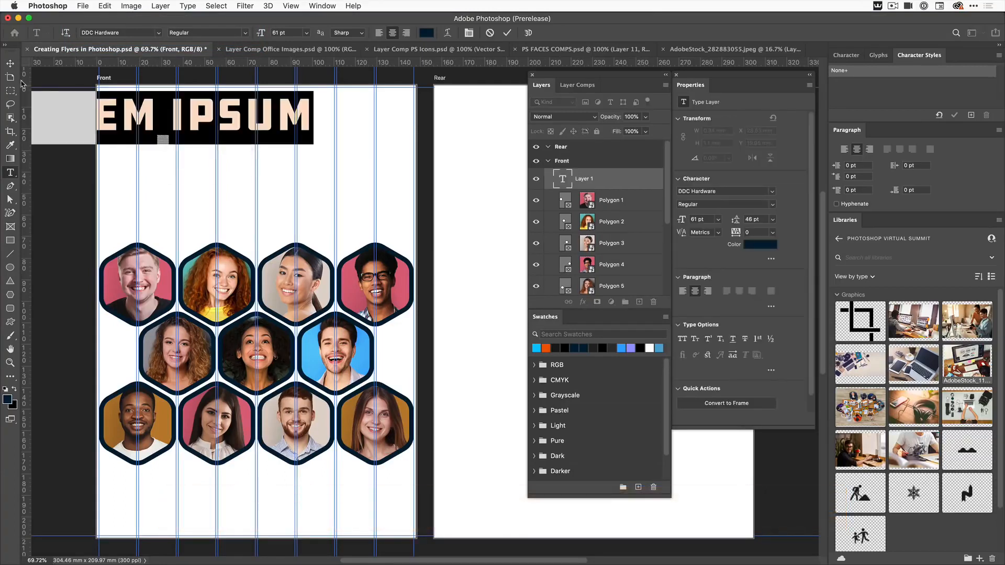
type("LEARN")
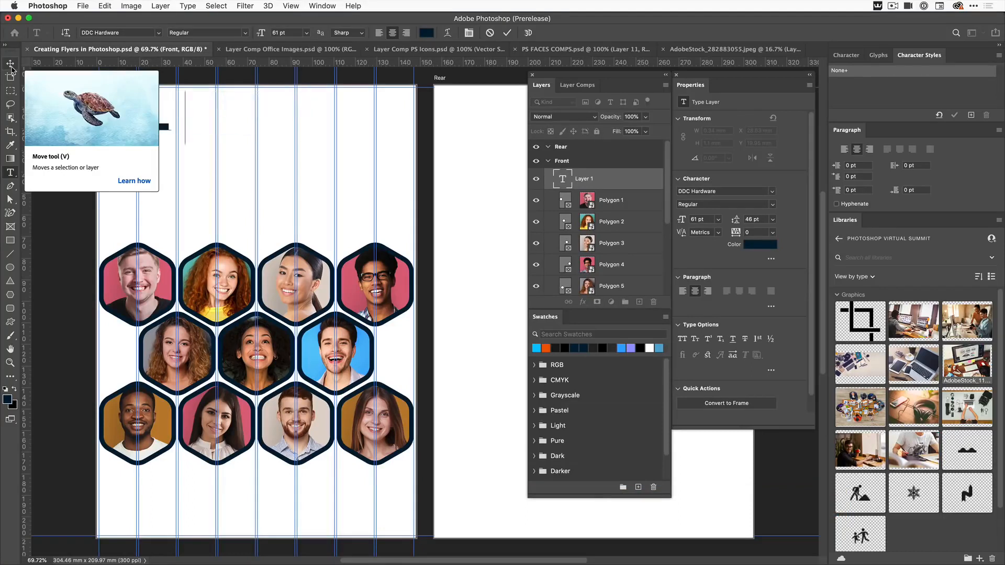
key("Return")
type("PHOTOSHO")
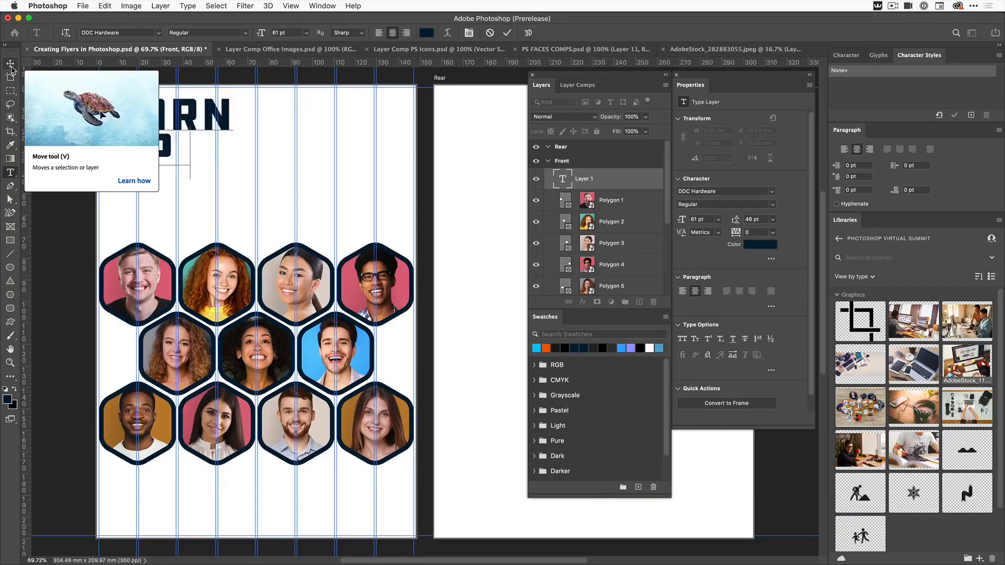
type("P")
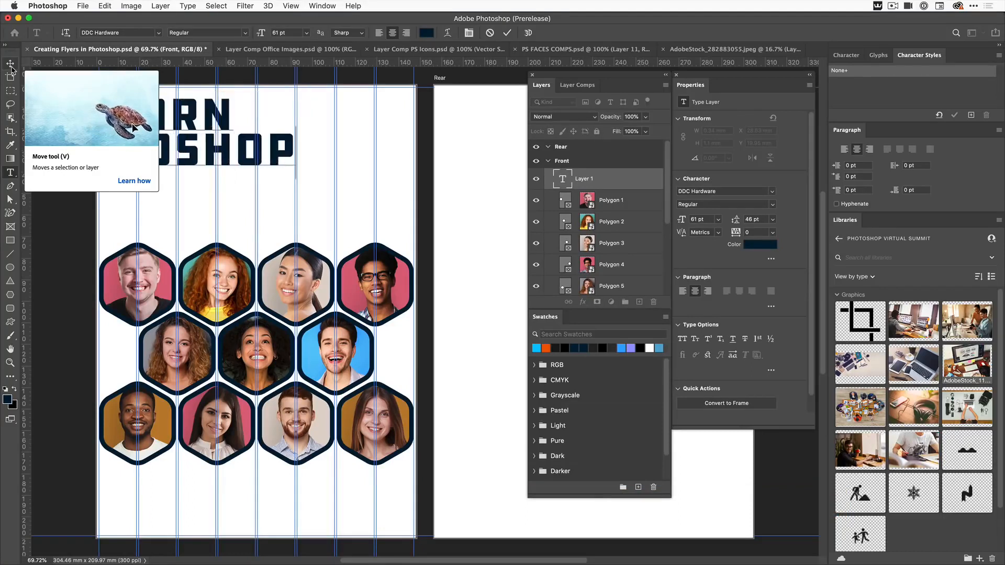
left_click(10, 63)
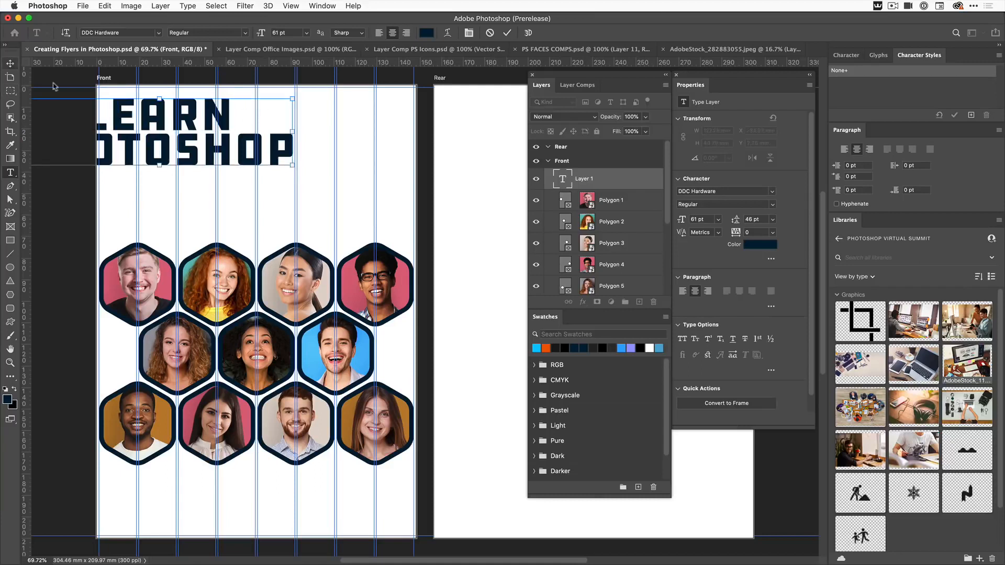
left_click_drag(193, 120, 287, 125)
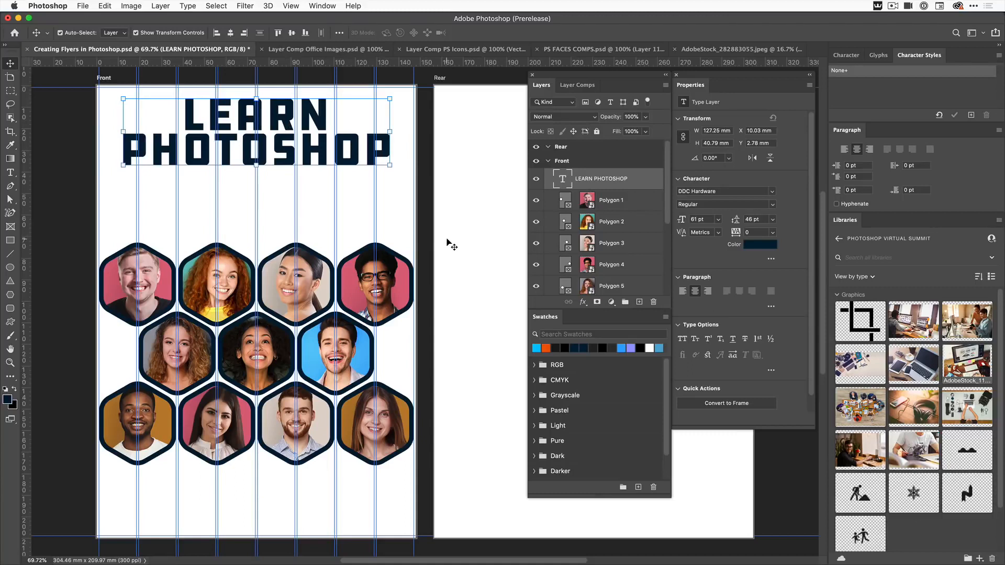
- Set the LEARN PHOTOSHOP heading's leading to Auto and its font size to 61 pt
left_click(773, 219)
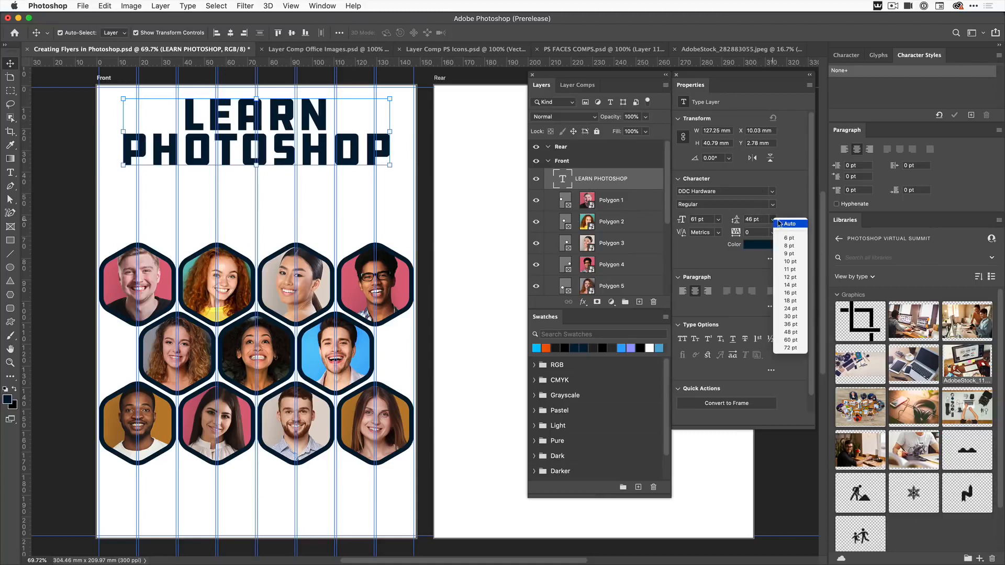
left_click(788, 225)
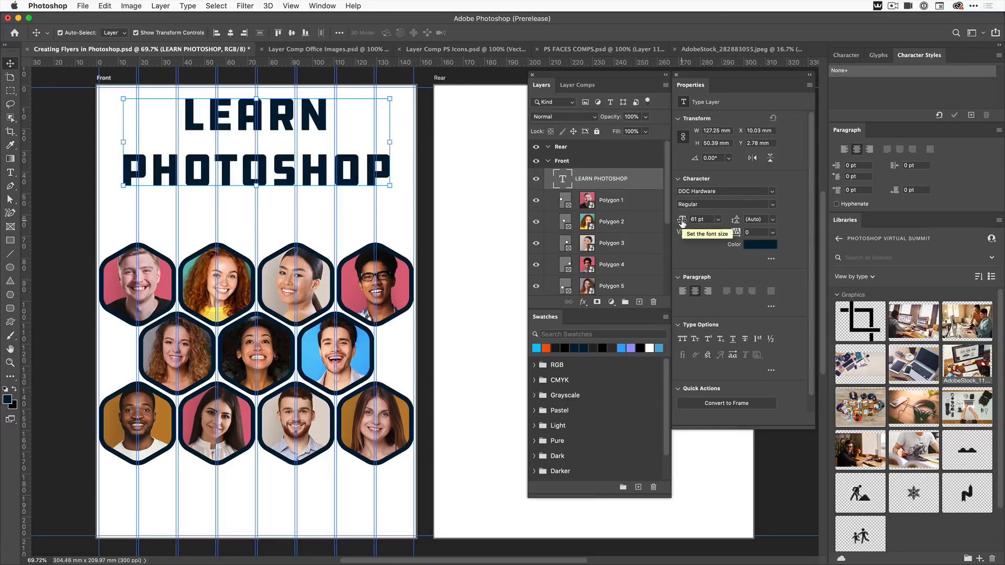
left_click(718, 220)
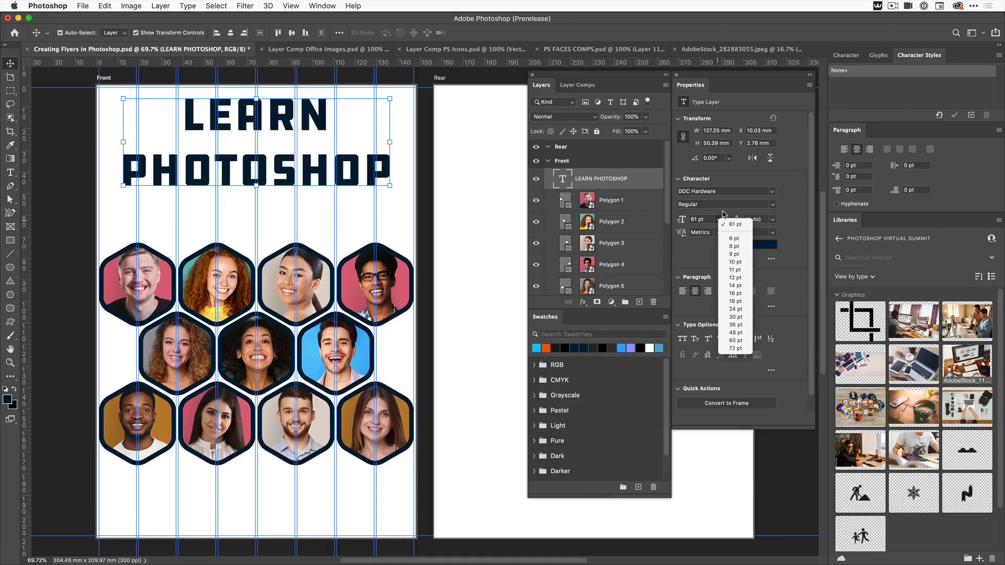
left_click(735, 224)
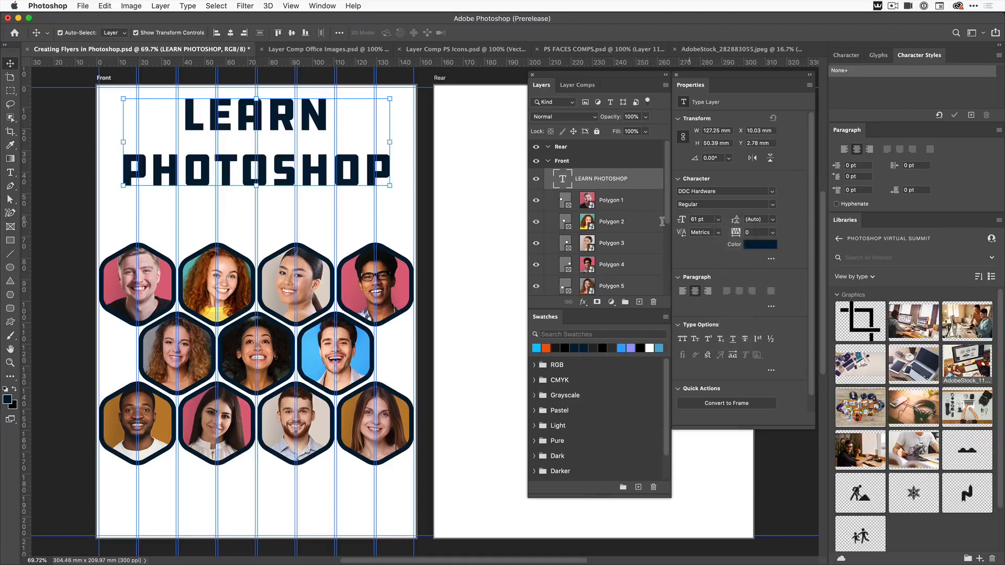
- Set the LEARN PHOTOSHOP heading's font size to 64 pt and its leading to 68 pt
left_click(10, 172)
left_click_drag(188, 120, 416, 177)
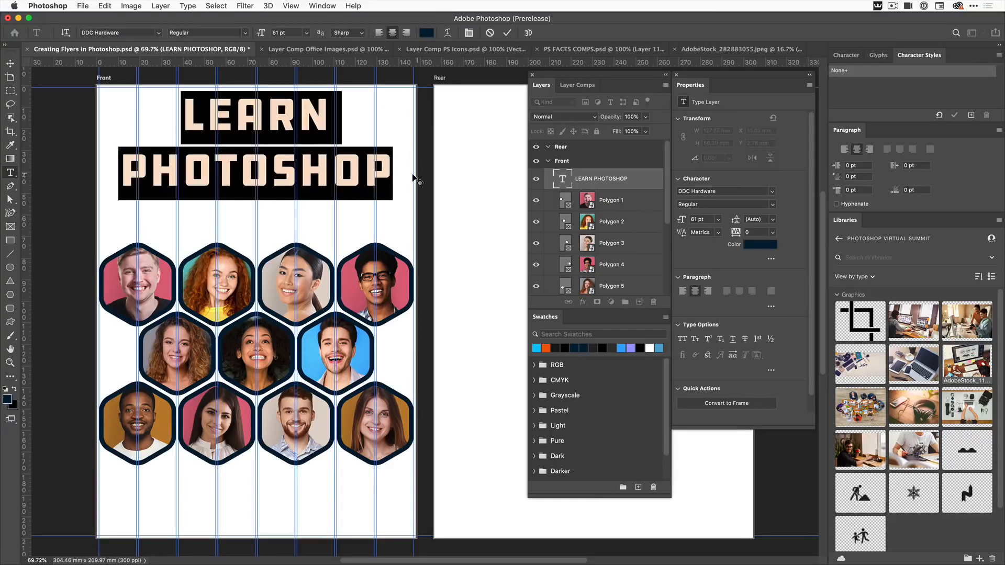
left_click(720, 220)
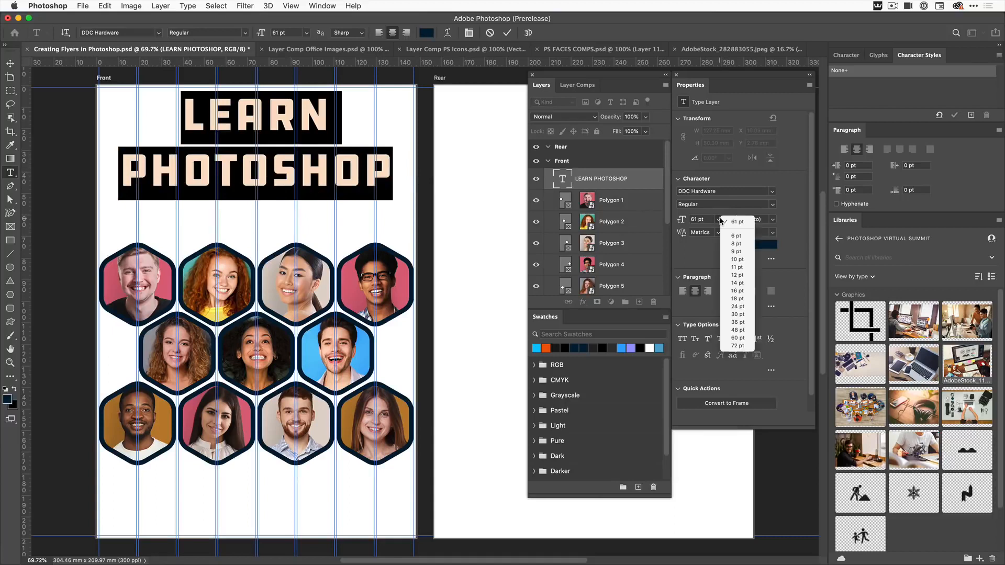
left_click(737, 330)
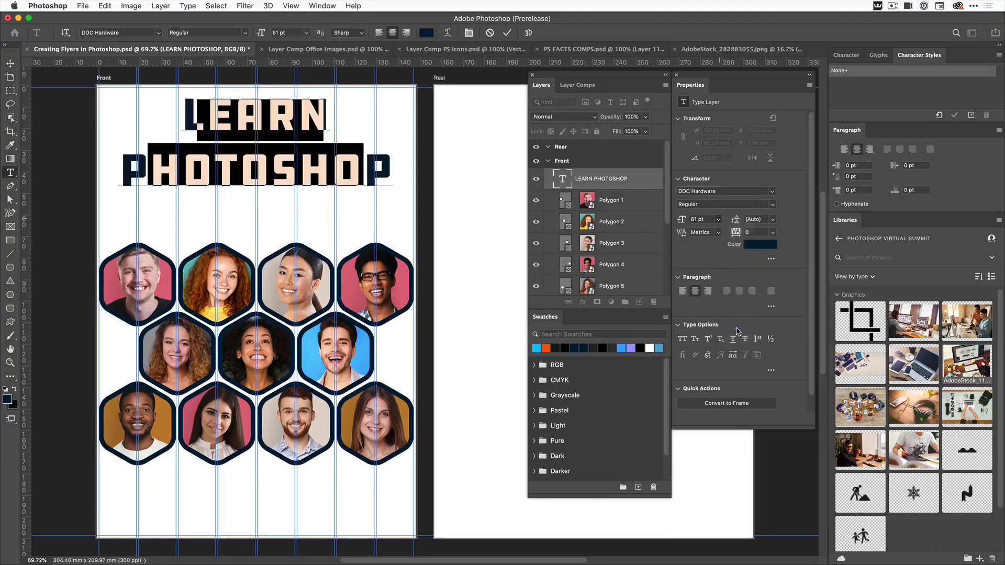
left_click(719, 220)
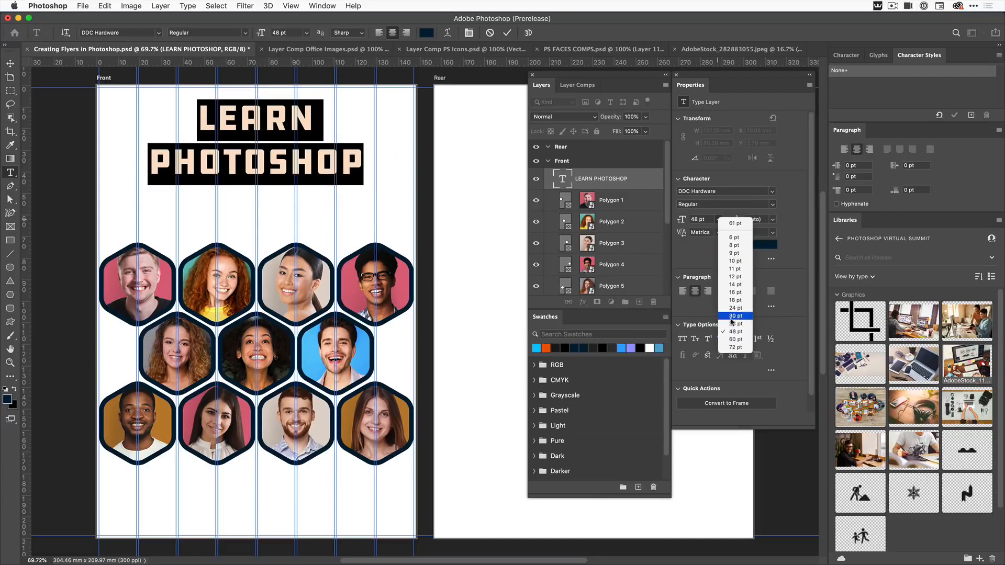
left_click(733, 340)
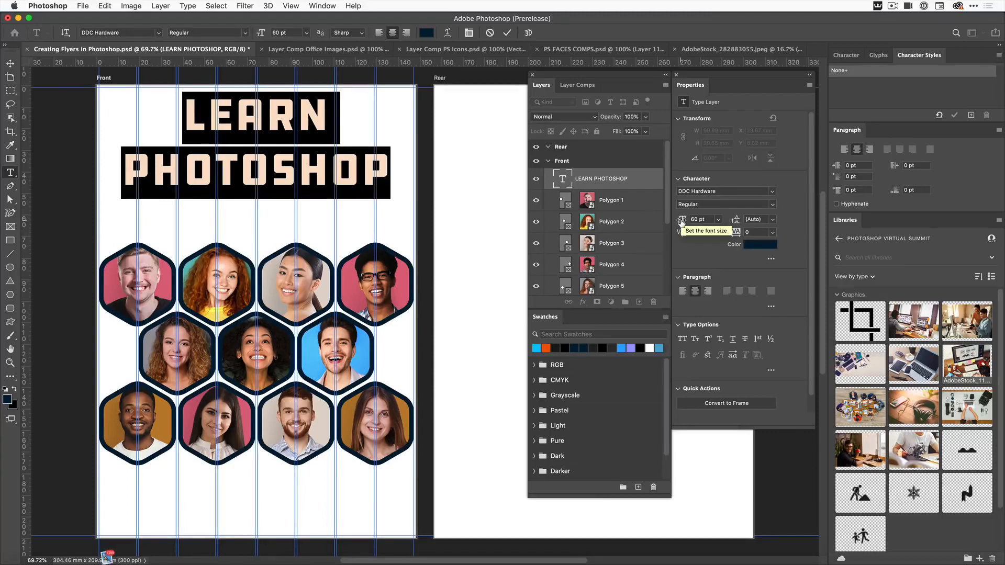
left_click_drag(681, 222, 683, 222)
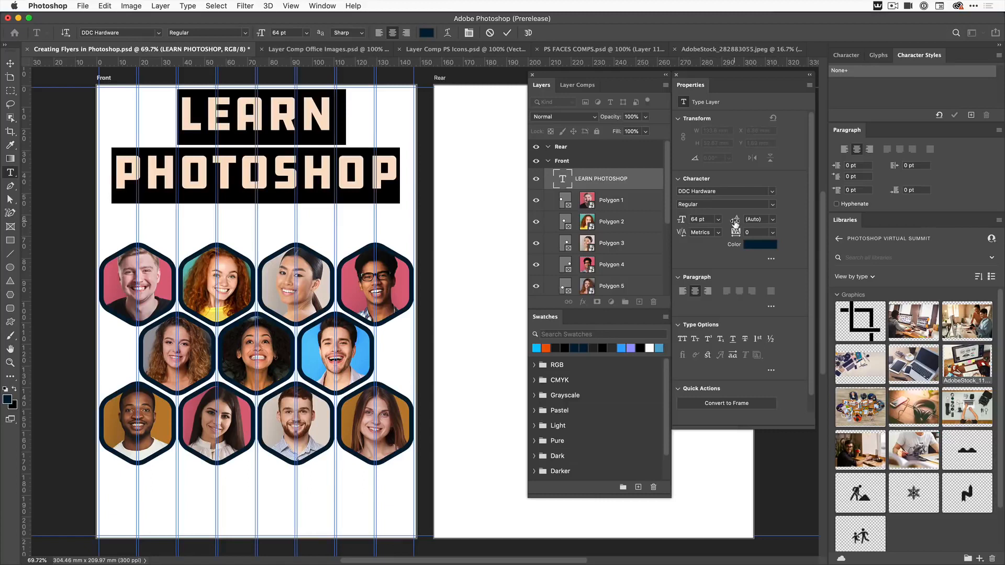
left_click_drag(735, 222, 731, 223)
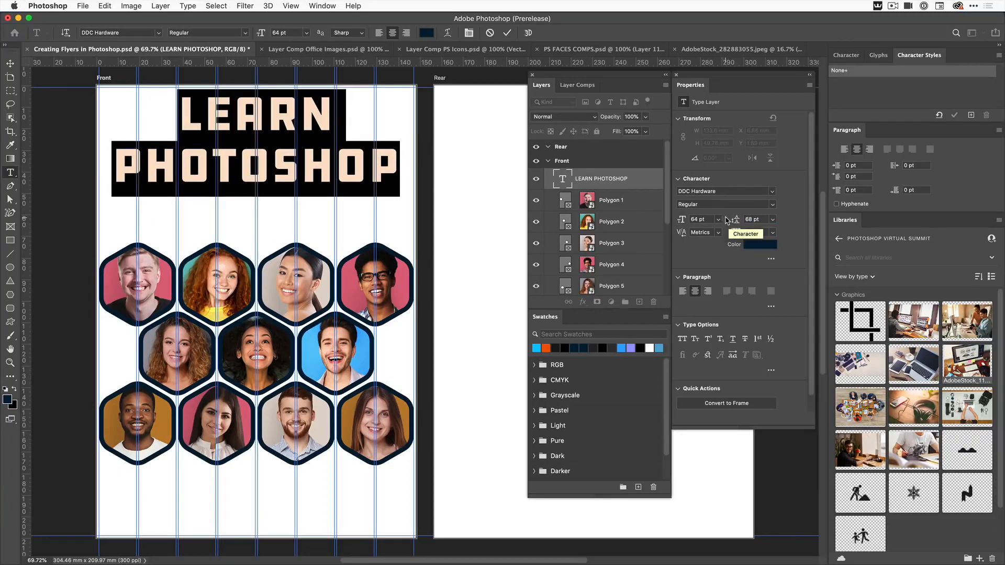
left_click(10, 63)
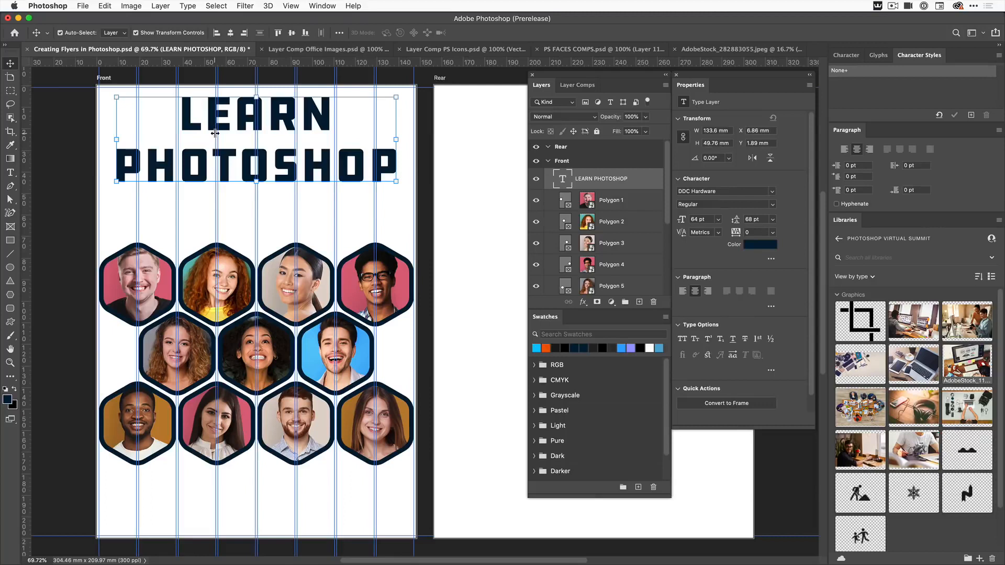
- Convert the LEARN PHOTOSHOP heading to a frame, fill it with library image AdobeStock_113402101, and shift the image down inside the letters
right_click(590, 181)
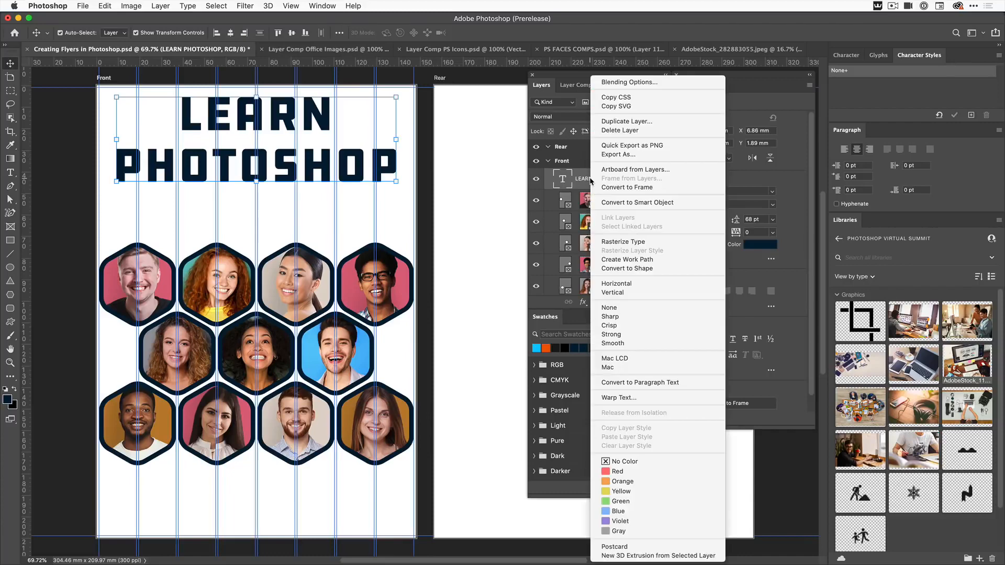
left_click(615, 188)
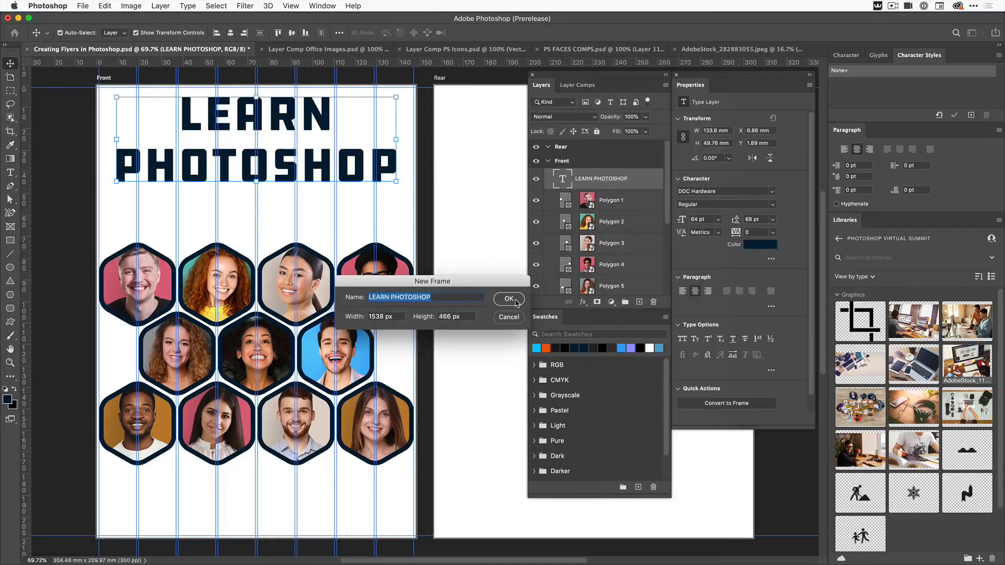
left_click(509, 299)
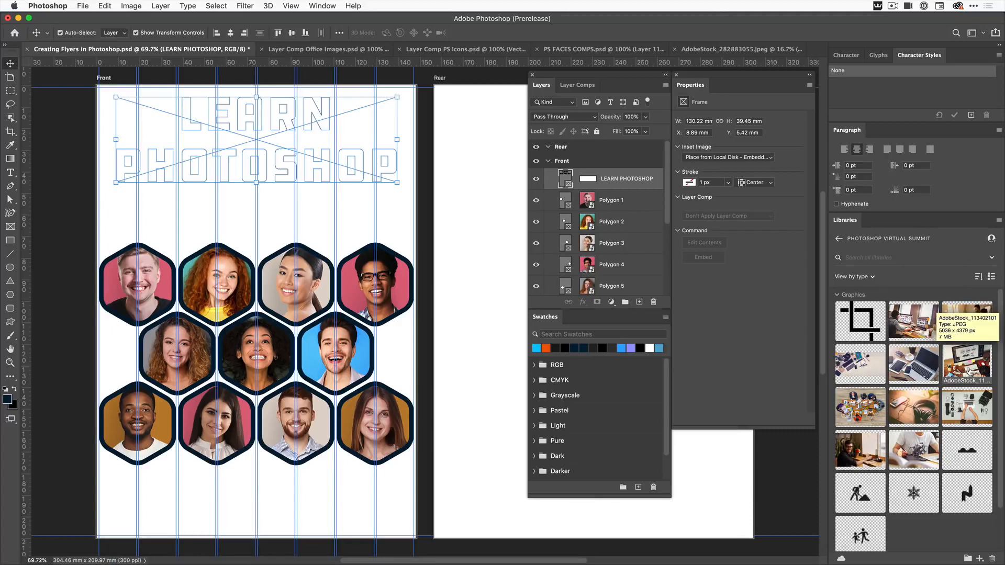
left_click_drag(968, 366, 257, 141)
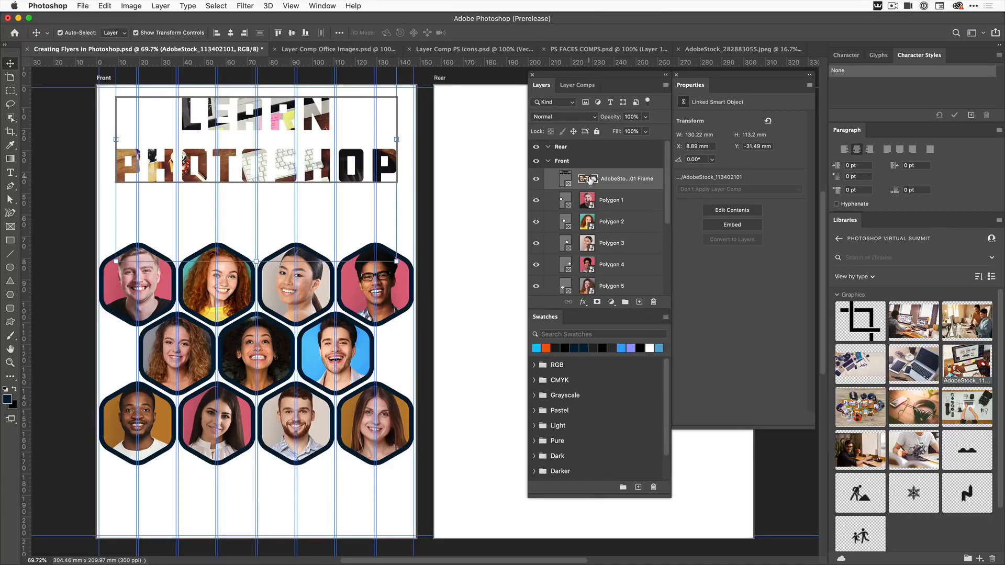
left_click_drag(357, 175, 358, 230)
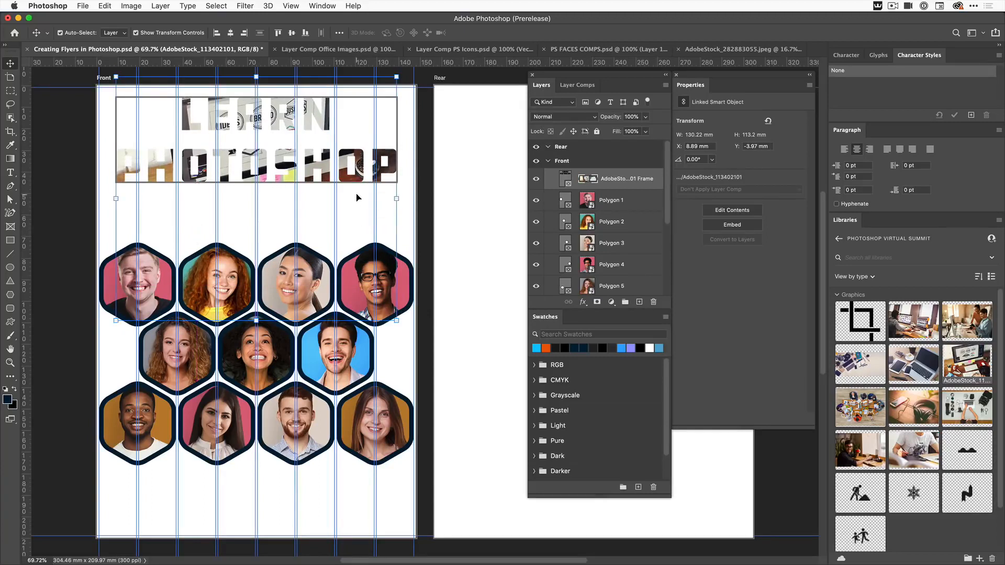
- Give the heading frame a light blue stroke of about 10.14 px aligned to the outside
left_click(565, 177)
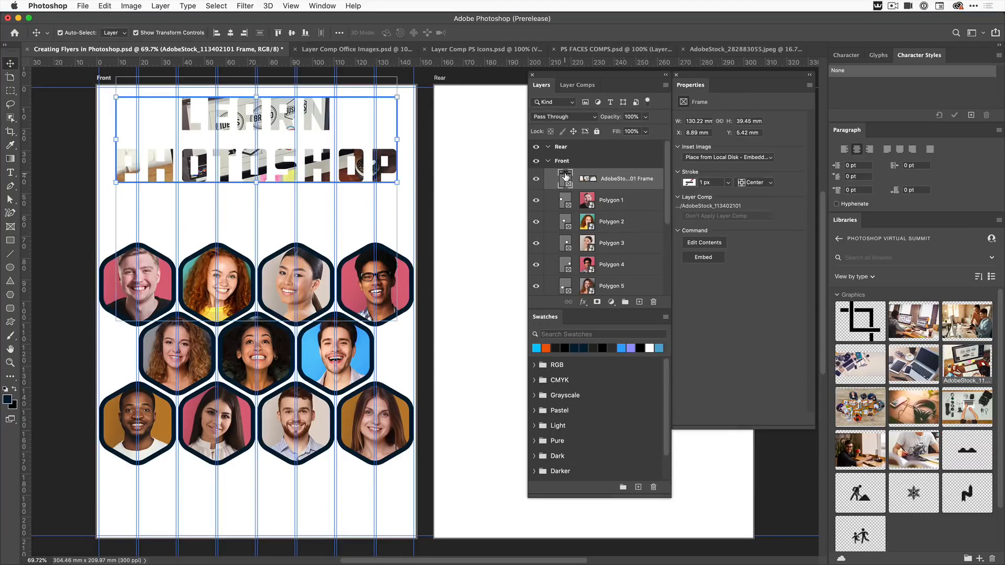
left_click(688, 182)
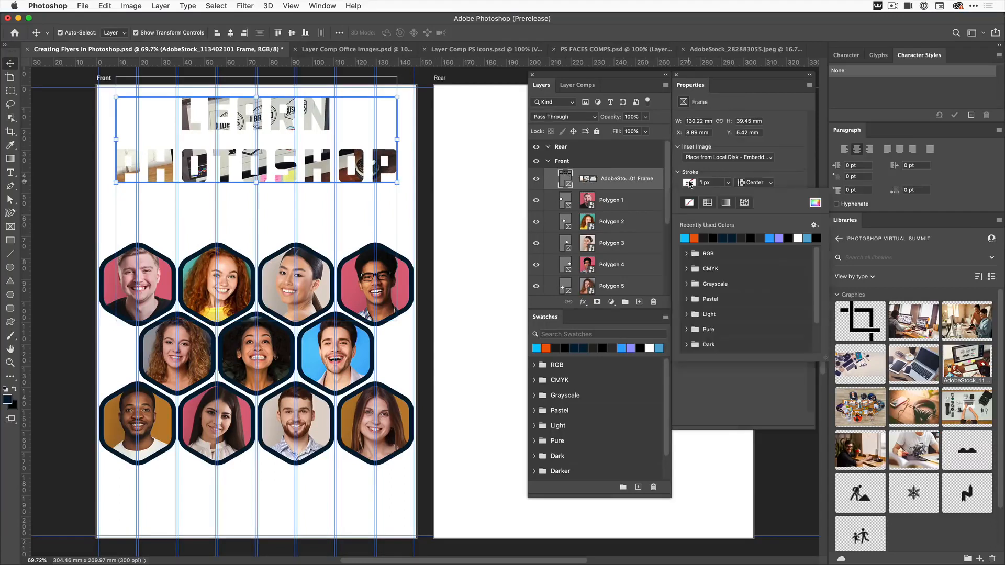
left_click(686, 237)
left_click(728, 183)
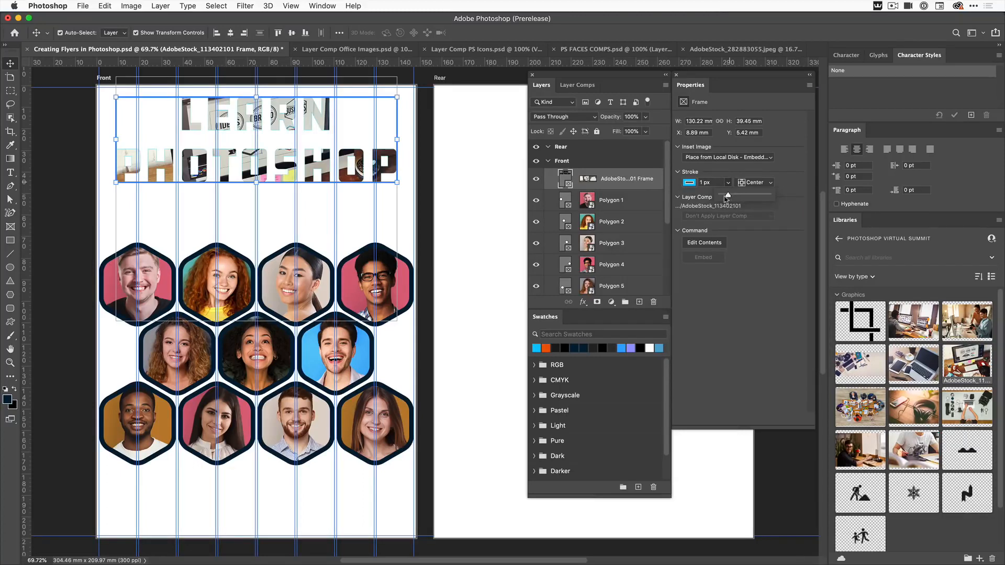
left_click_drag(729, 198, 730, 197)
left_click(770, 183)
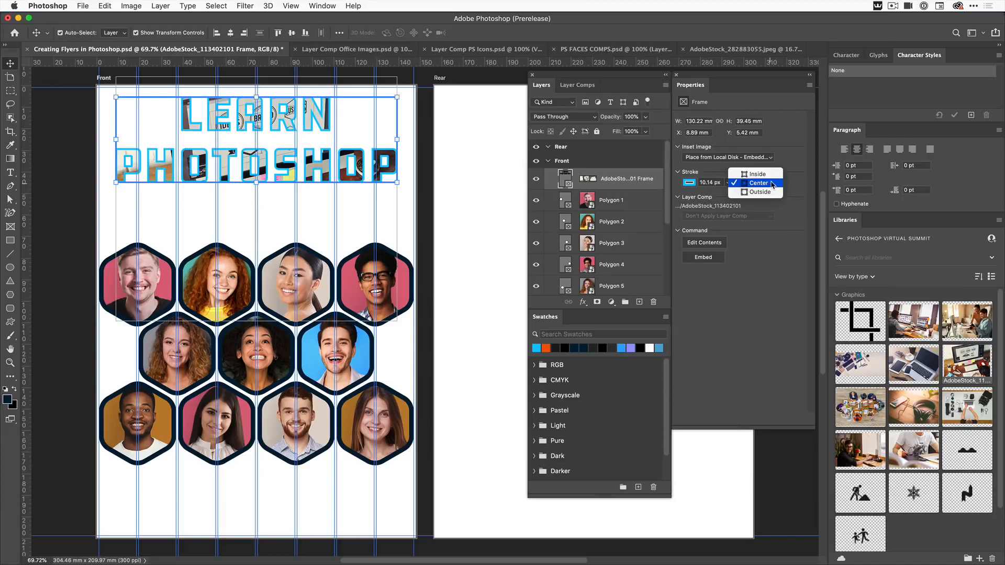
left_click(762, 192)
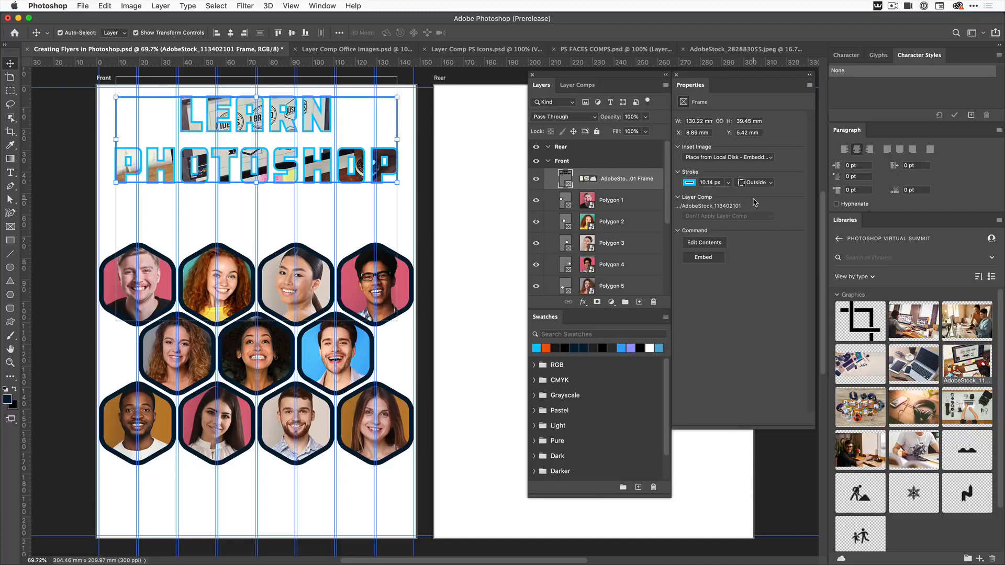
left_click(409, 227)
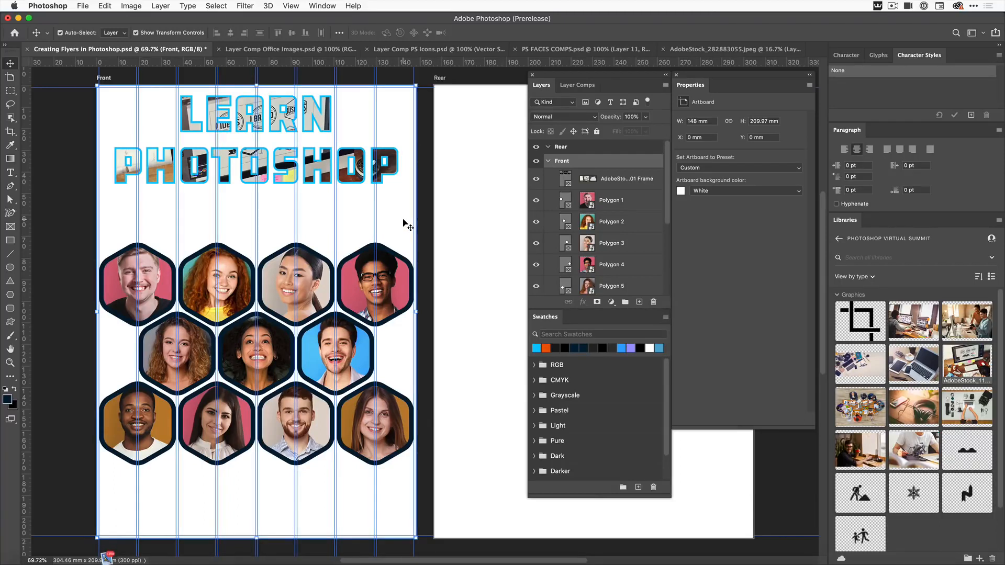
- Hide the guides across the flyer's artboards
key("super+semicolon")
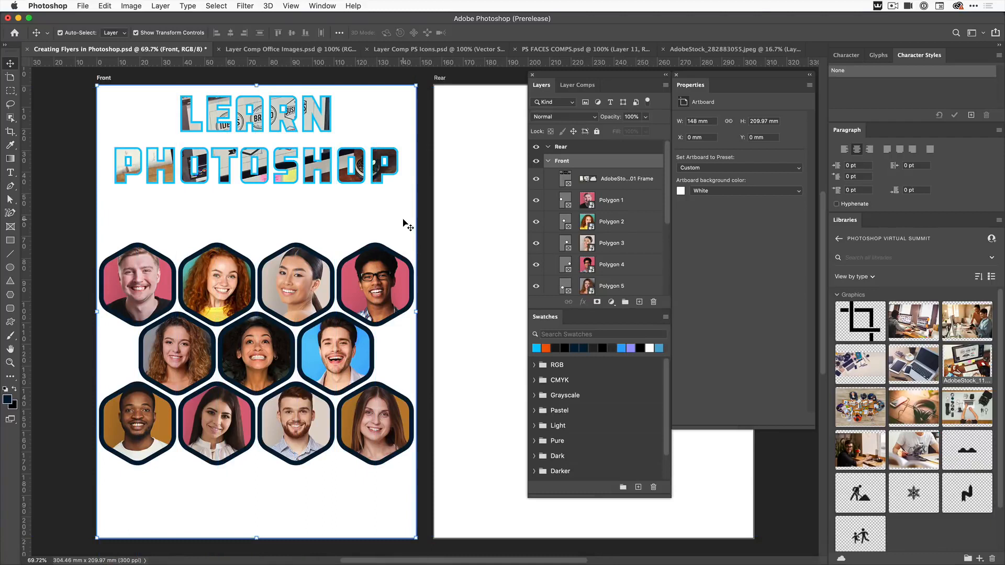
key("super+semicolon")
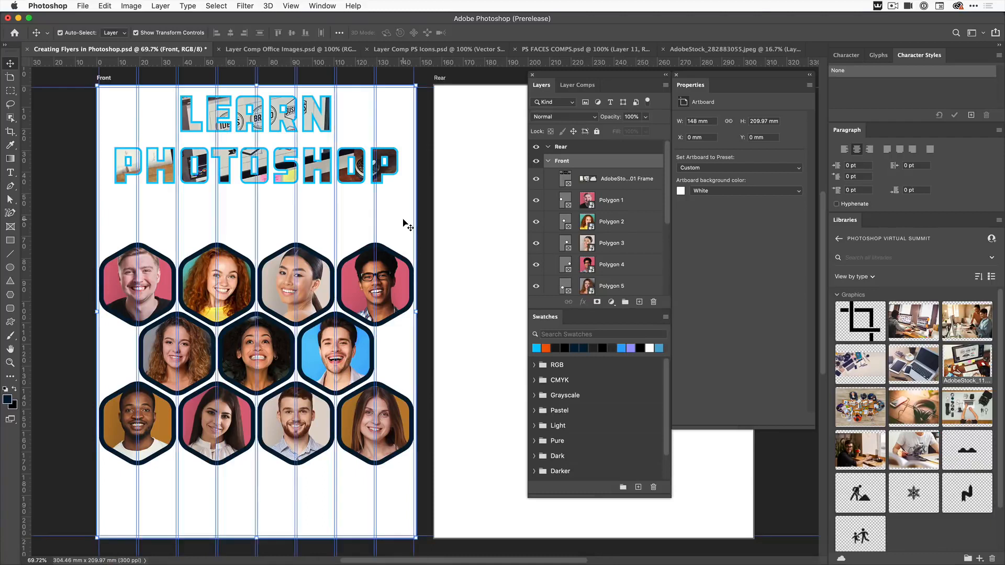
key("super+semicolon")
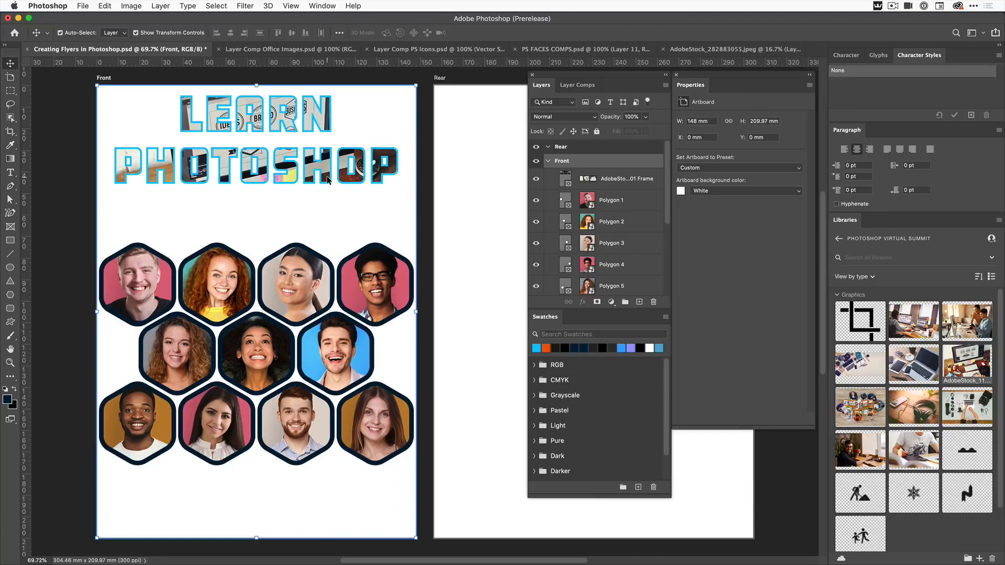
- Delete the LEARN PHOTOSHOP heading from the Front artboard
left_click(327, 175)
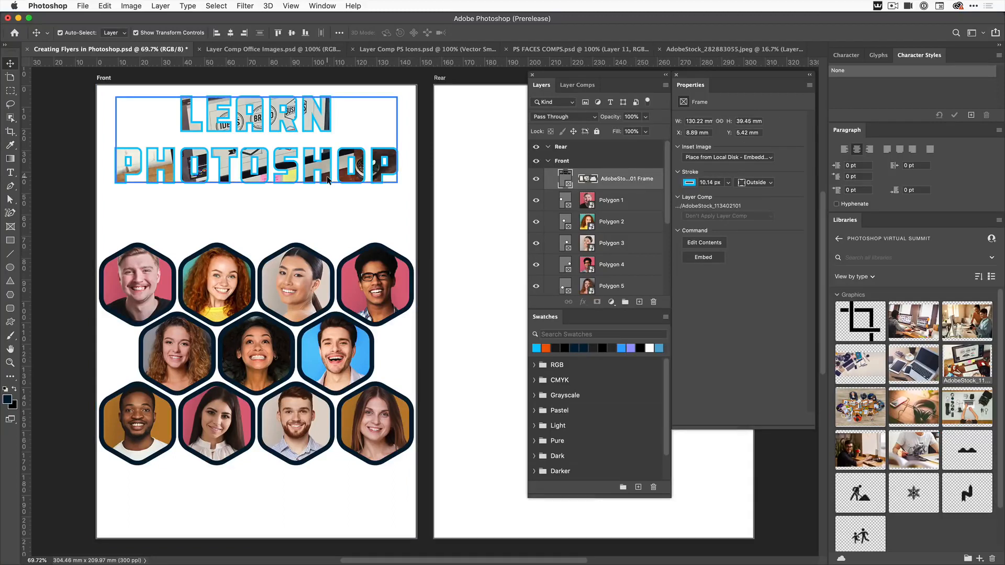
key("Delete")
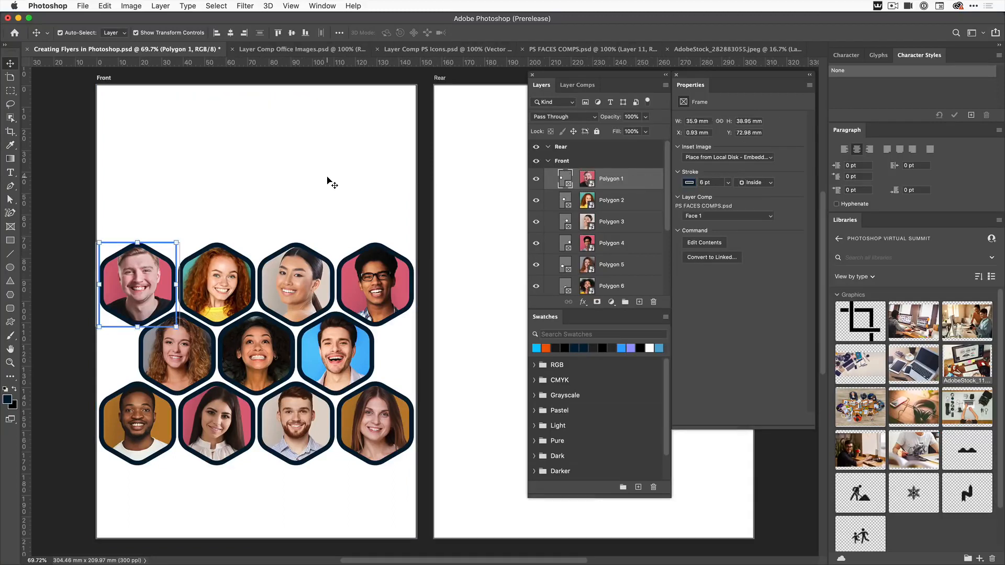
left_click(327, 179)
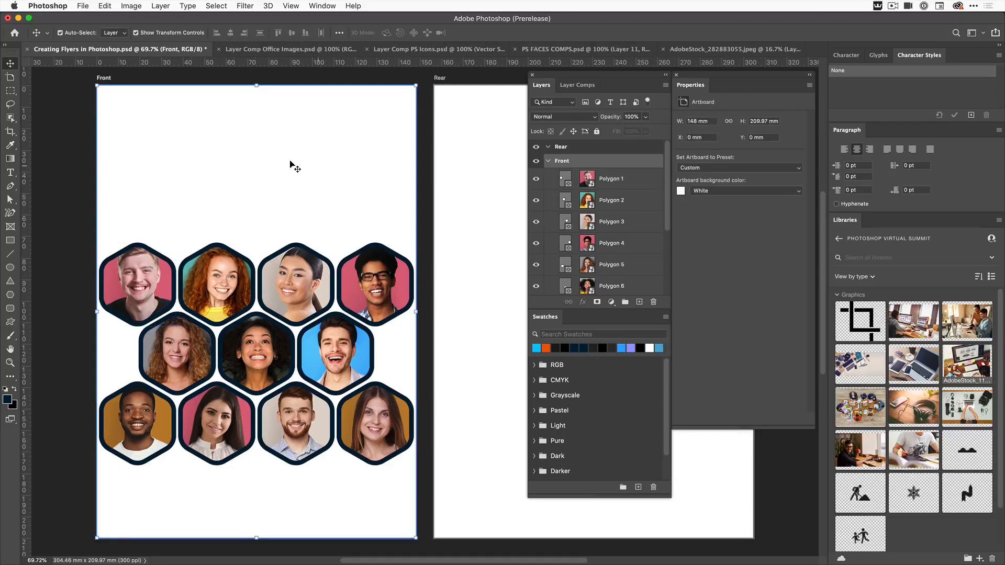
- Add a new two-line text heading LEARN PHOTOSHOP above the hexagons and position it at about X 5.28 mm, Y 7.22 mm
left_click(10, 172)
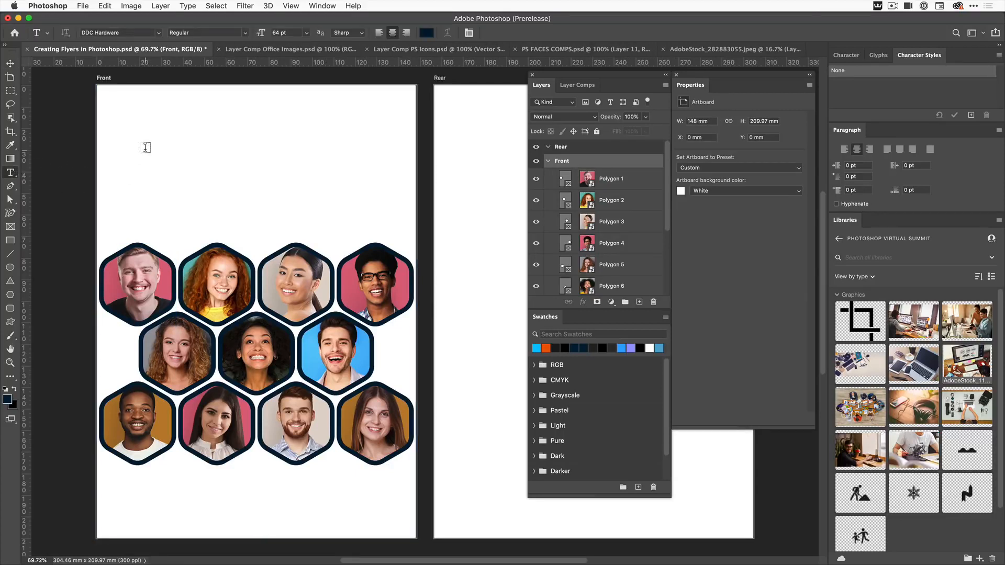
left_click(197, 147)
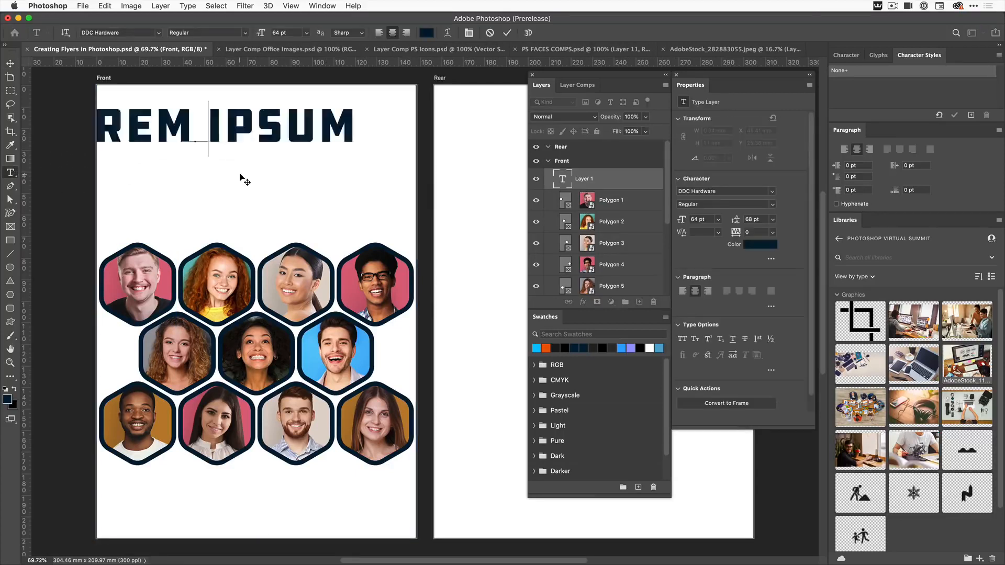
type("LEARN")
key("Return")
type("PHTO")
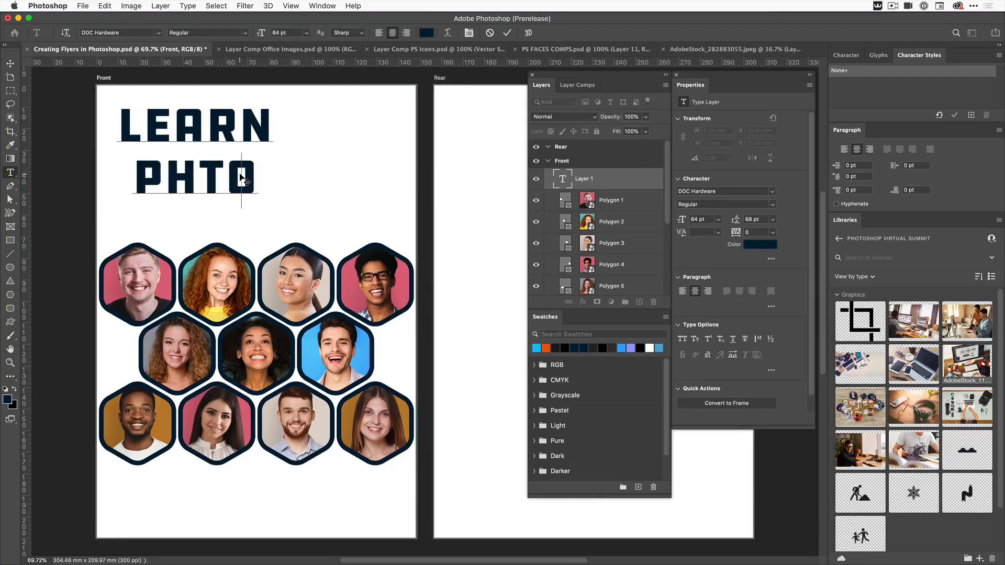
key("BackSpace")
key("BackSpace")
type("OTOSHOP")
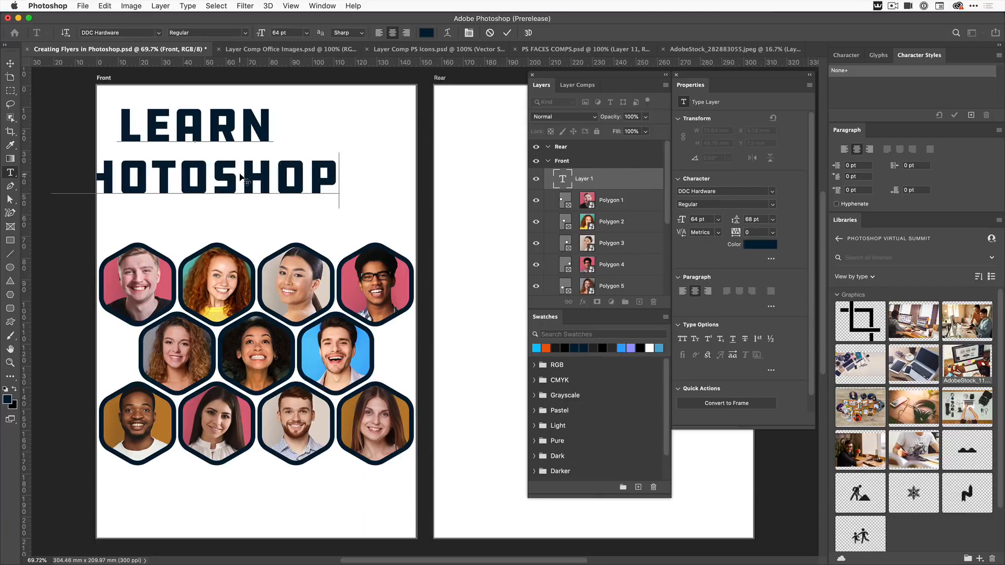
left_click(10, 63)
left_click_drag(198, 123, 275, 131)
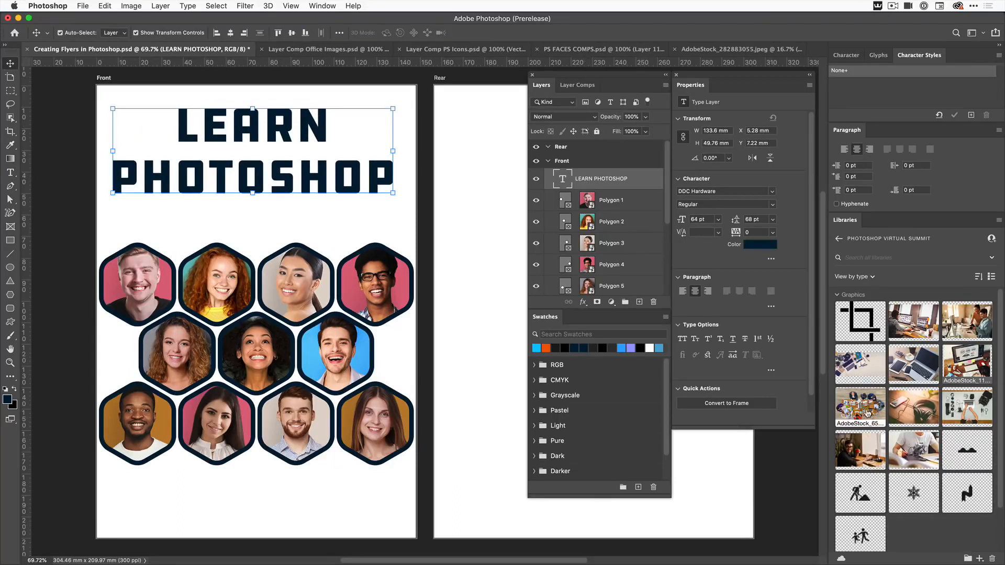
- Place library image AdobeStock_65698953 over the heading, scaled to 36.60% to span the artboard's width, and clip it to the LEARN PHOTOSHOP text
left_click_drag(863, 412, 619, 173)
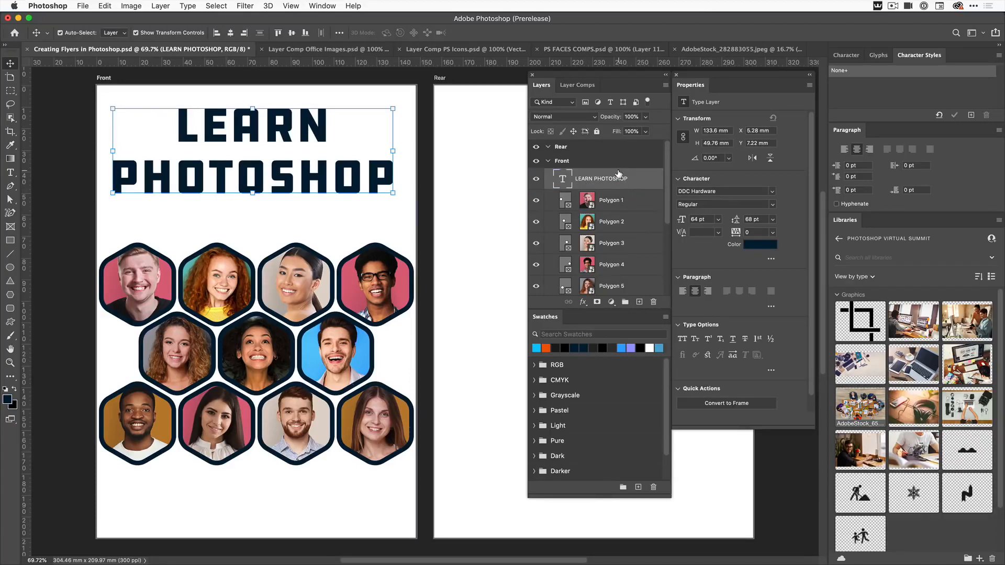
left_click_drag(380, 254, 381, 120)
left_click_drag(361, 189, 394, 134)
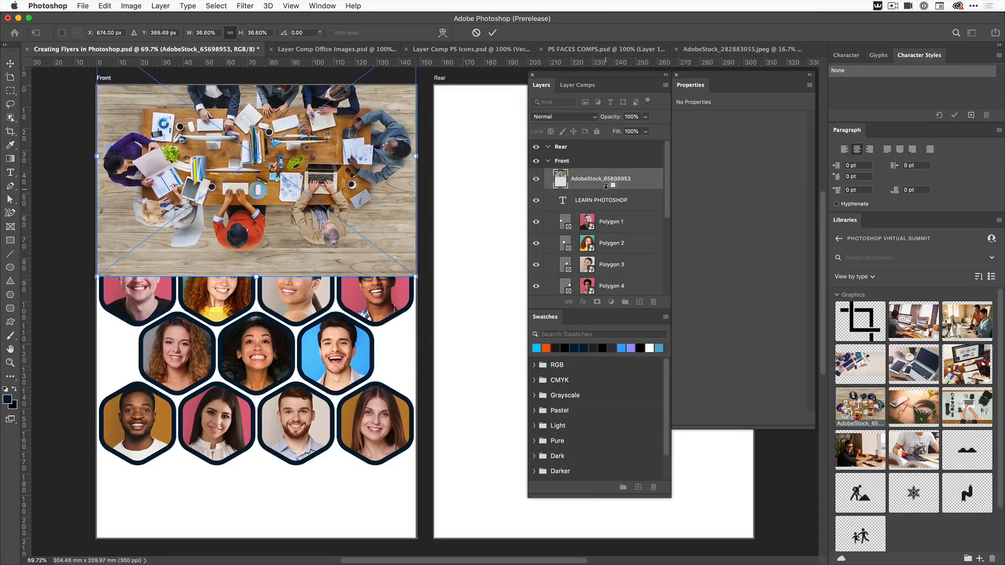
left_click(609, 187, "alt")
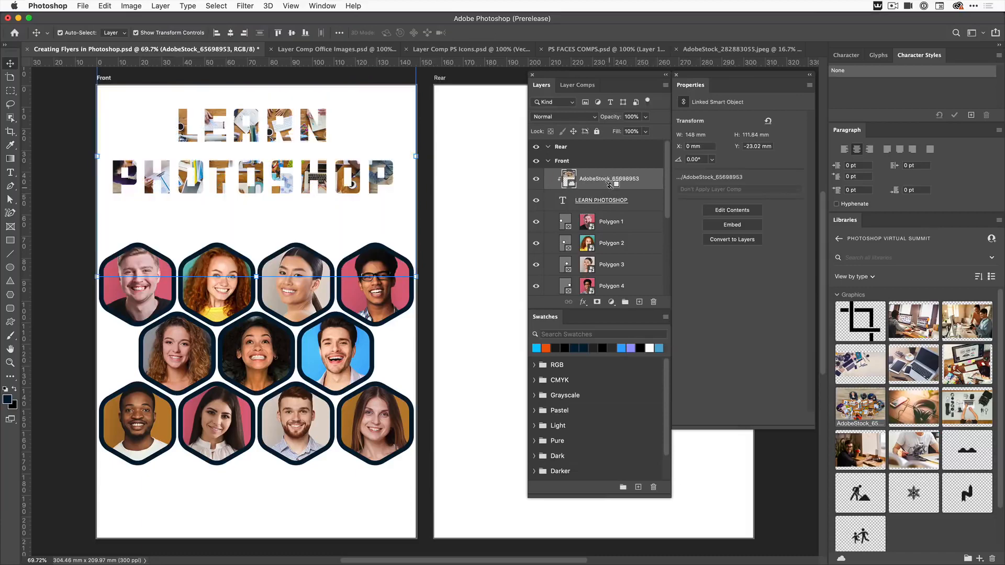
- Change the first line of the Front artboard's heading from LEARN to LEARNING, keeping the image clipped to the text
left_click(639, 203)
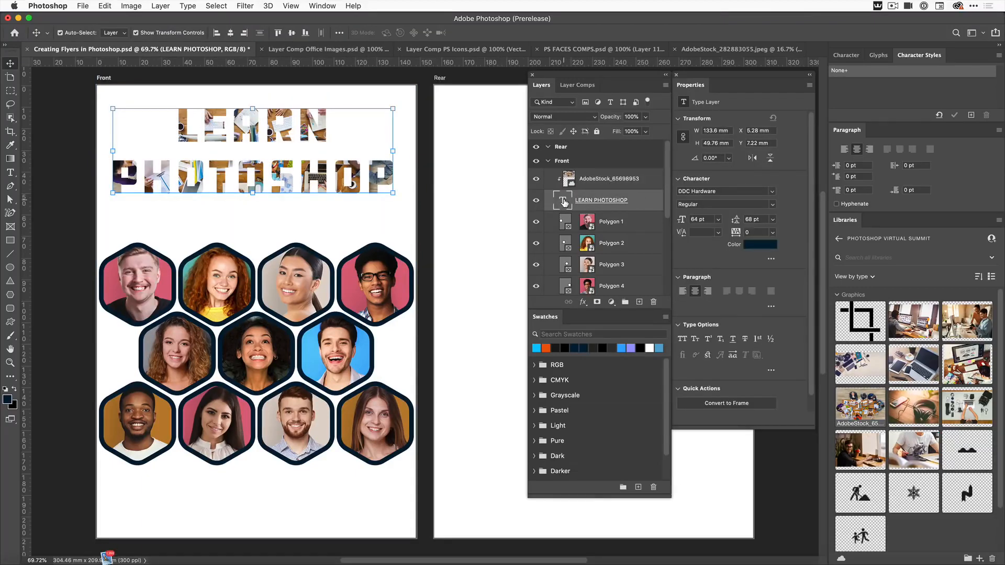
left_click(12, 174)
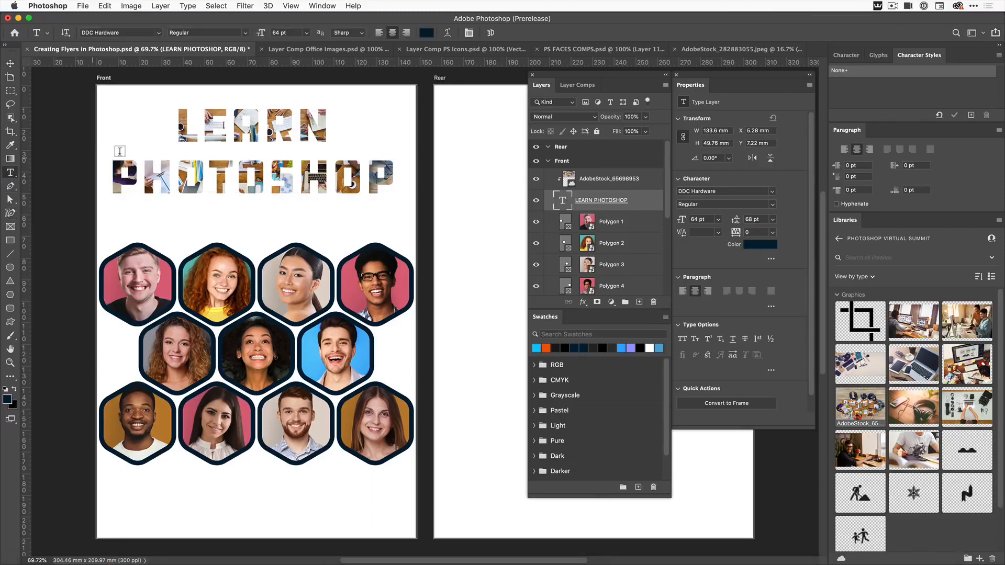
left_click_drag(180, 131, 322, 127)
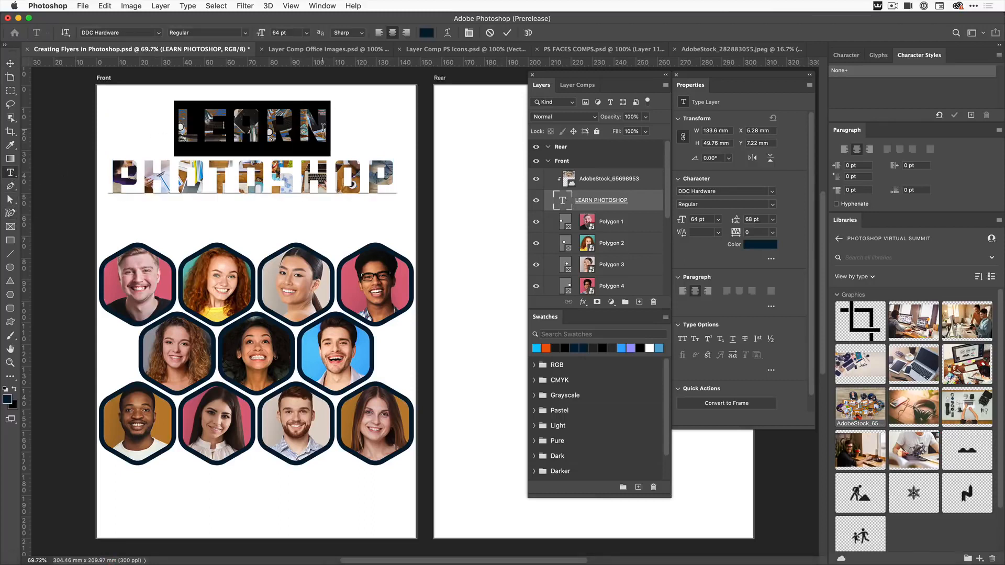
left_click(324, 128)
type("ING")
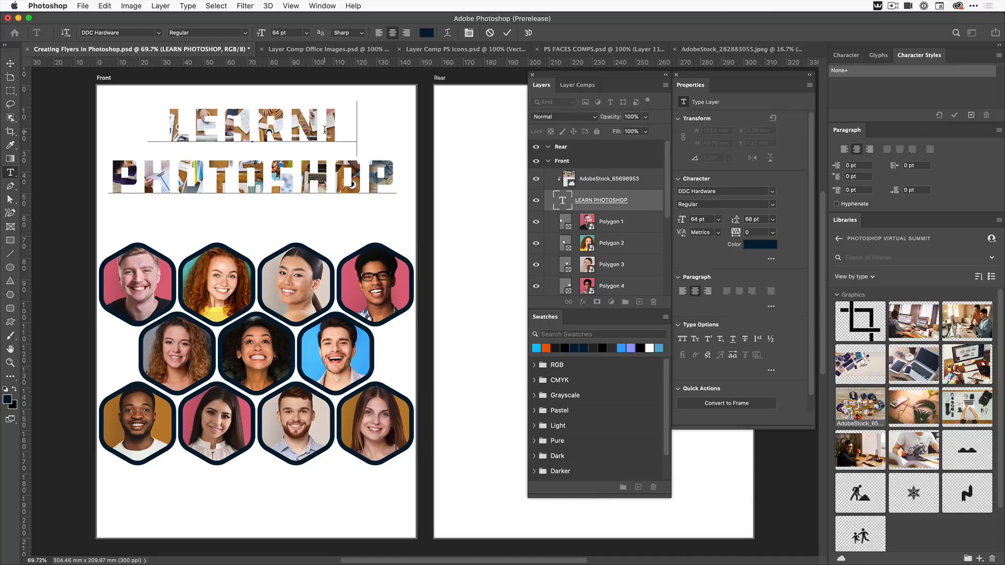
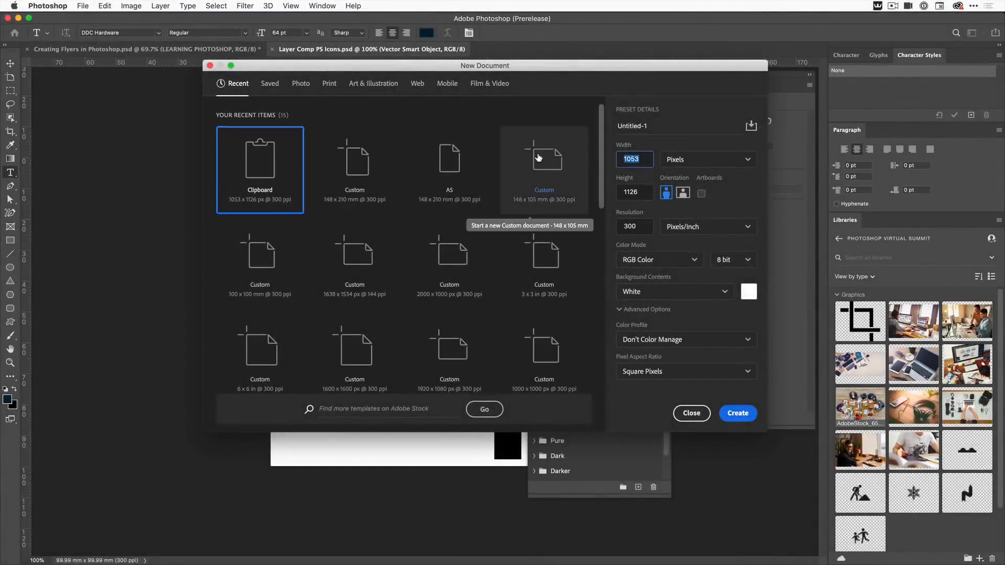
- Create a new 40 x 40 pixel document at 300 pixels/inch with a white background
type("40")
key("Tab")
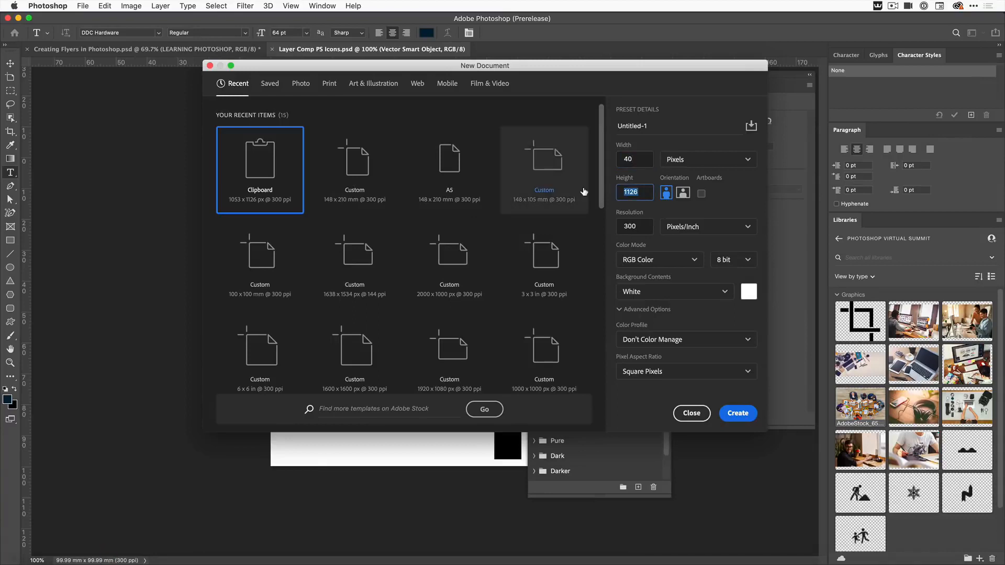
type("40")
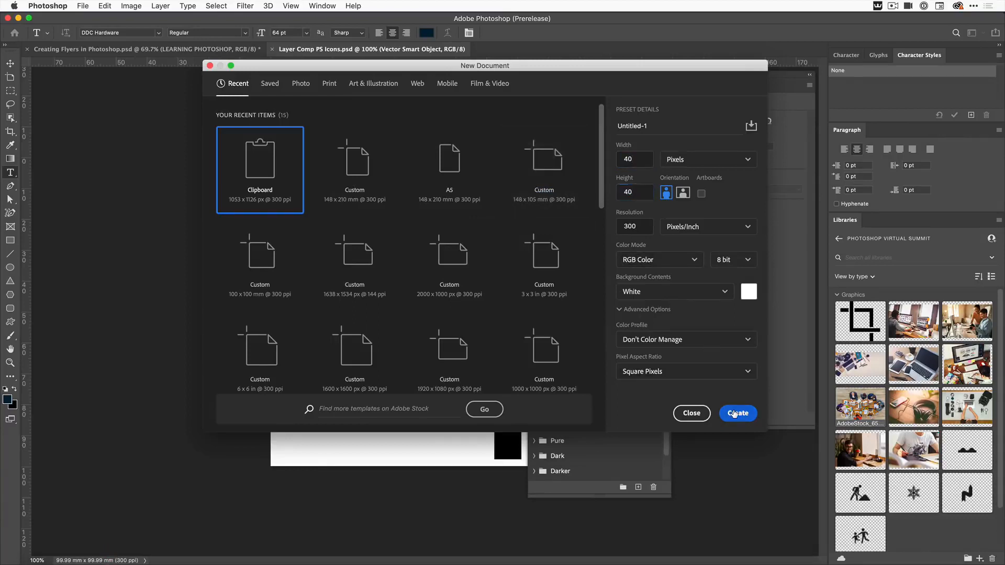
left_click(734, 413)
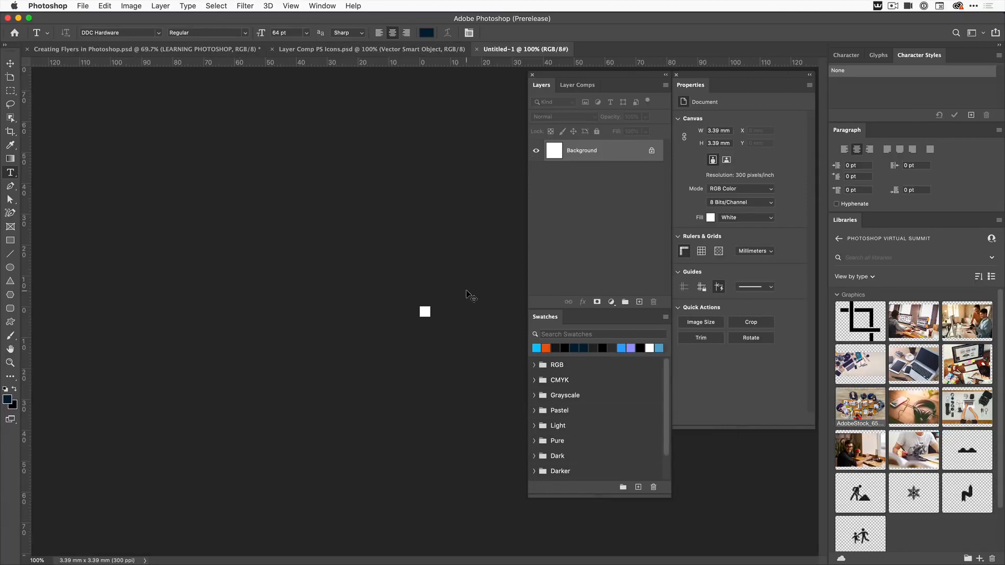
- Switch the rulers to pixels and add a vertical and a horizontal guide through the canvas centre at 20 px
key("super+equal")
key("super+equal")
key("super+equal")
key("super+equal")
key("super+equal")
key("super+equal")
key("super+equal")
key("super+equal")
key("super+equal")
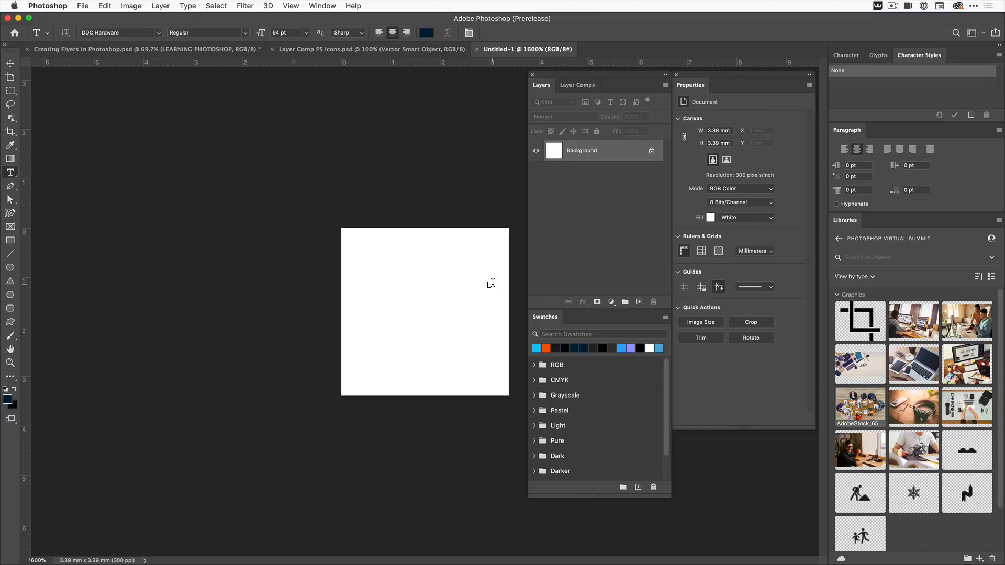
key("v")
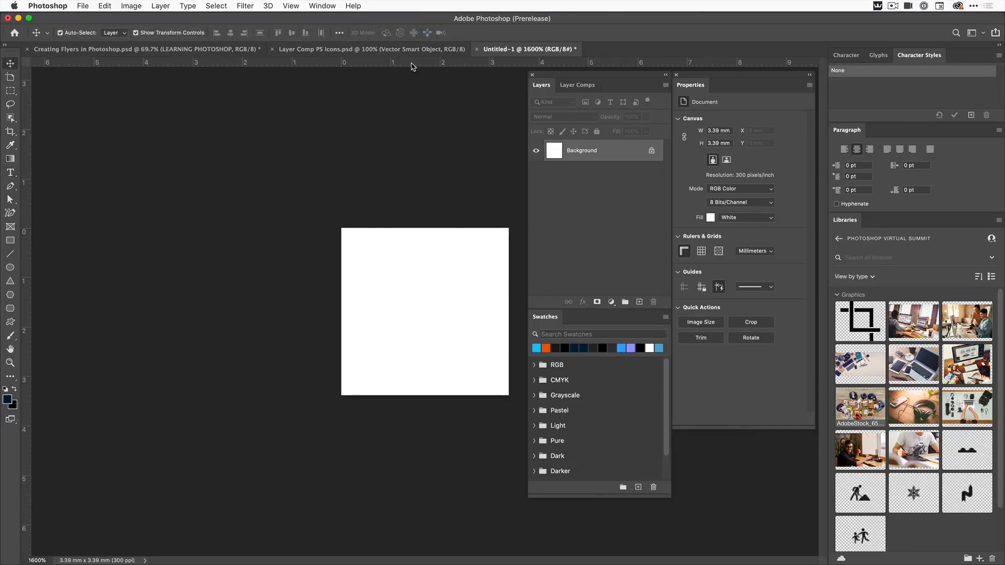
right_click(411, 64)
left_click(438, 70)
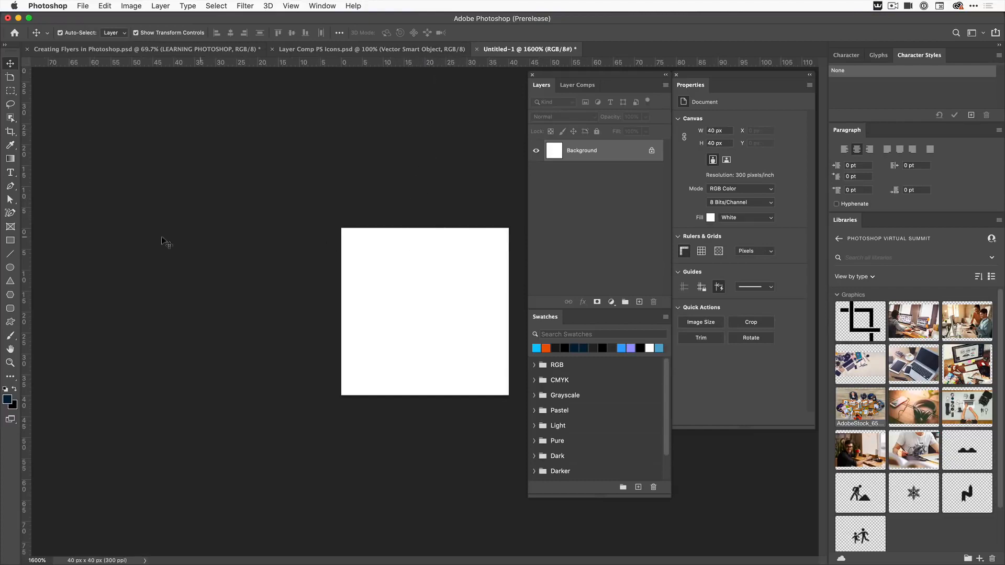
left_click_drag(26, 225, 424, 220)
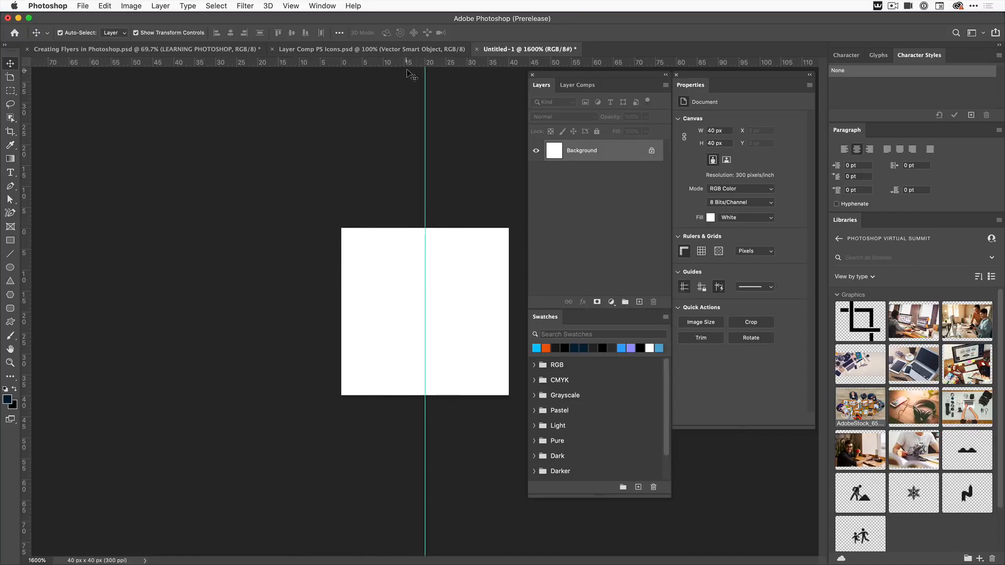
left_click_drag(411, 63, 394, 312)
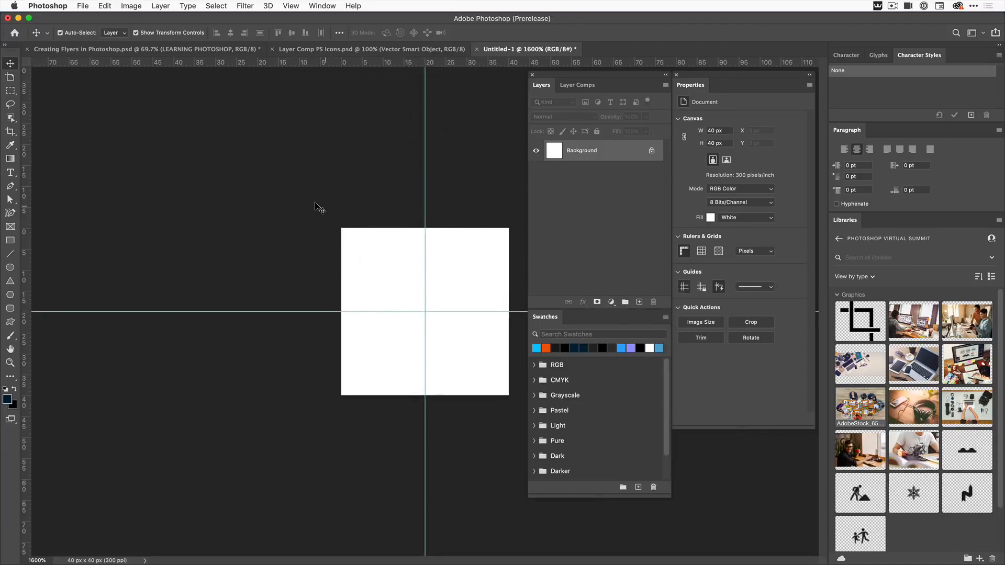
- Draw a rectangle shape in the canvas's upper-left quadrant and fit it to exactly 20 x 20 px at X 0, Y 0
left_click(11, 242)
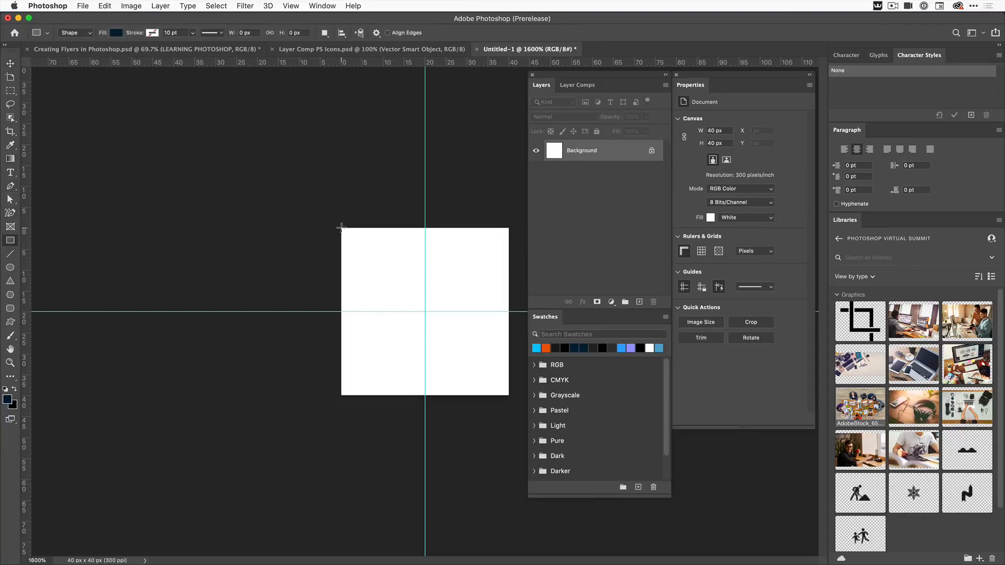
left_click_drag(342, 227, 425, 311)
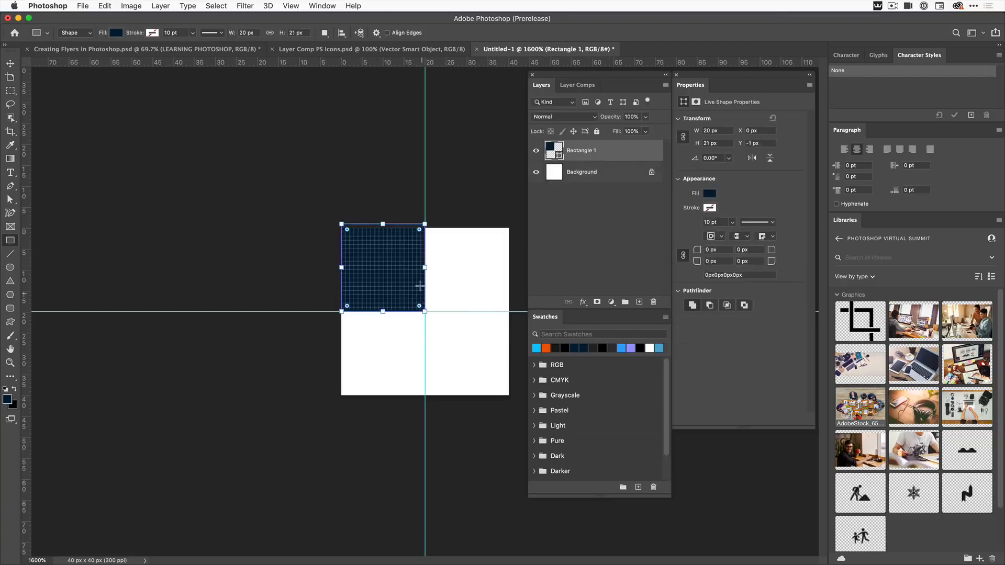
key("v")
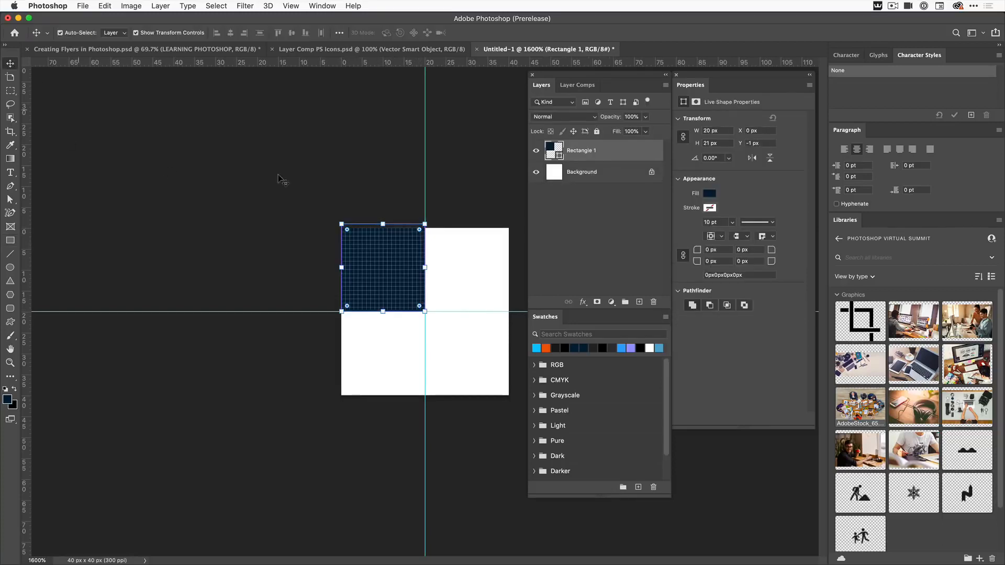
left_click(381, 226)
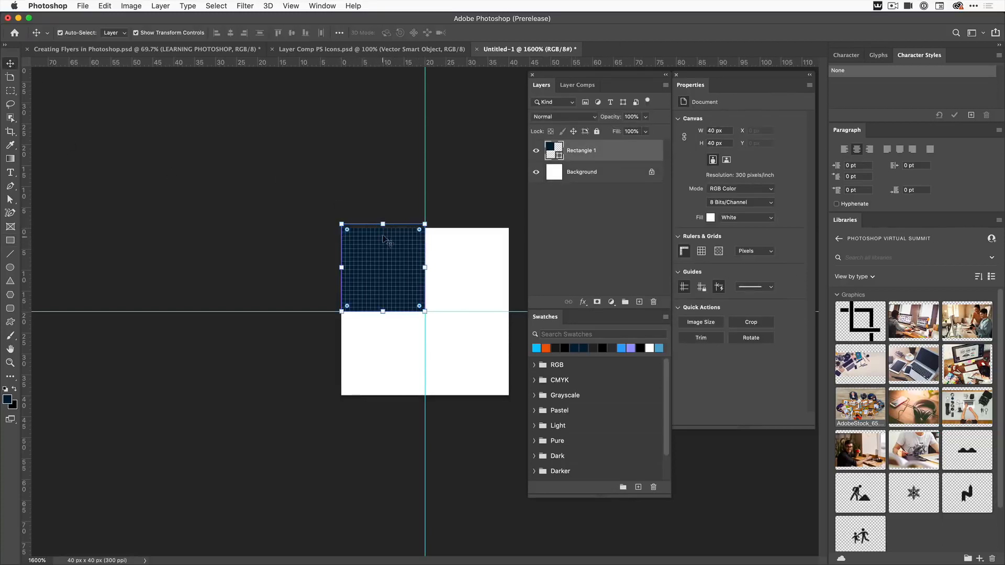
left_click_drag(383, 224, 383, 229)
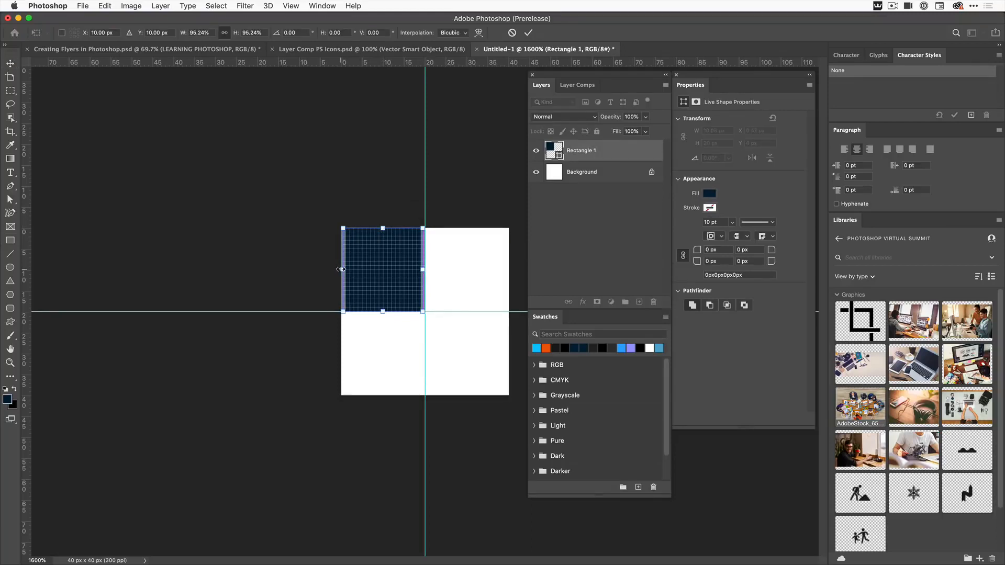
left_click_drag(340, 269, 338, 269)
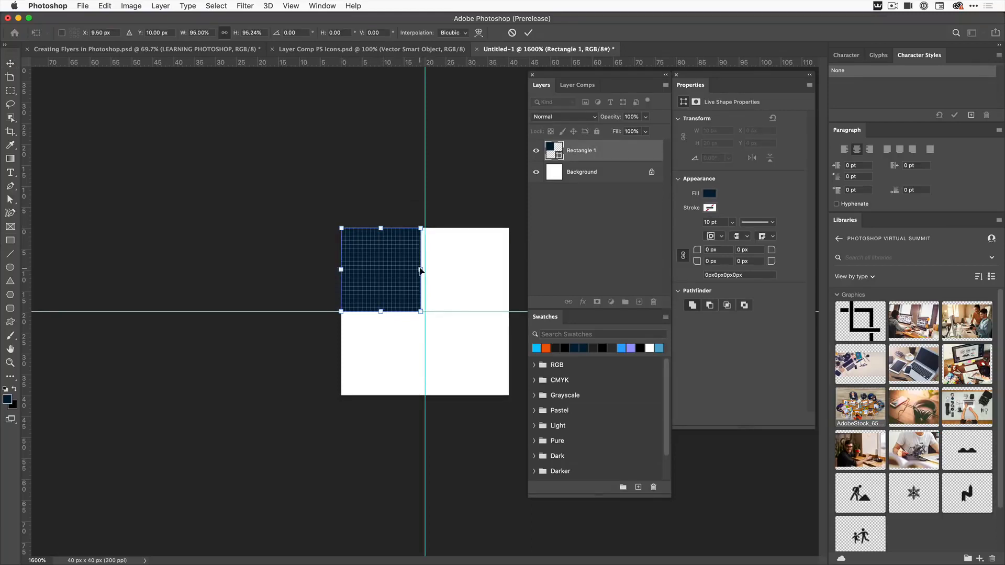
left_click_drag(421, 269, 425, 270)
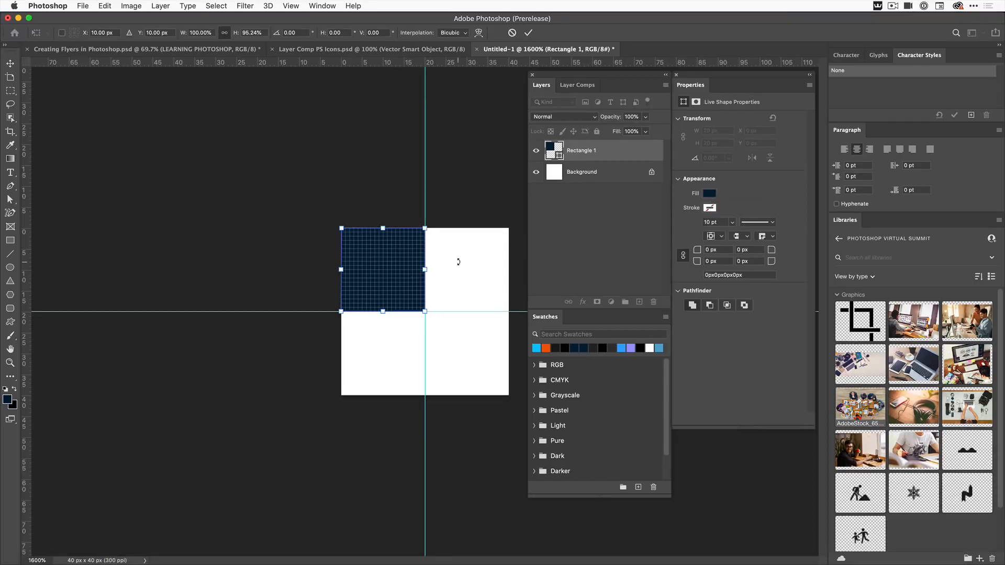
key("Return")
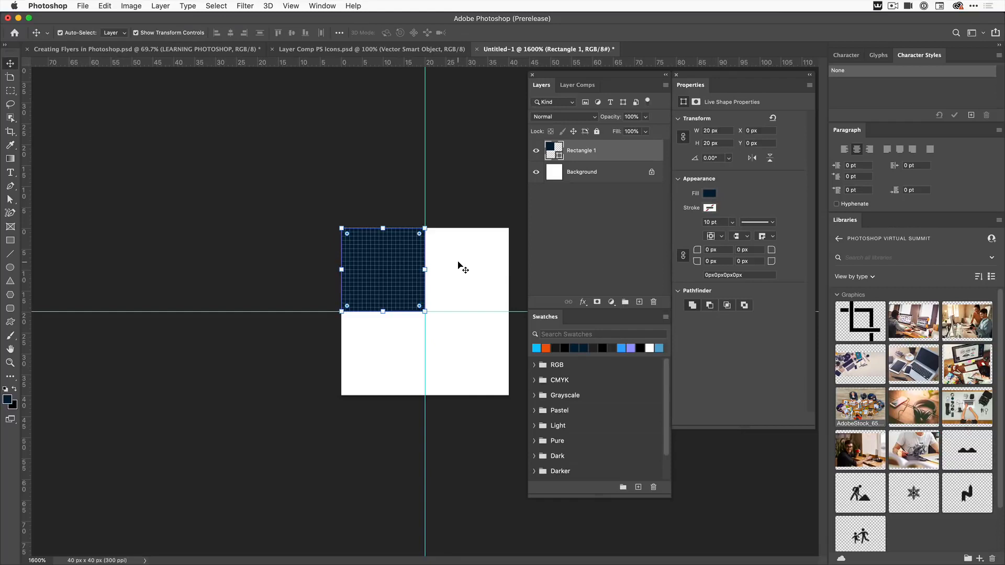
- Set the fill colour of the upper-left square to mid grey #8d8d8d
left_click(710, 193)
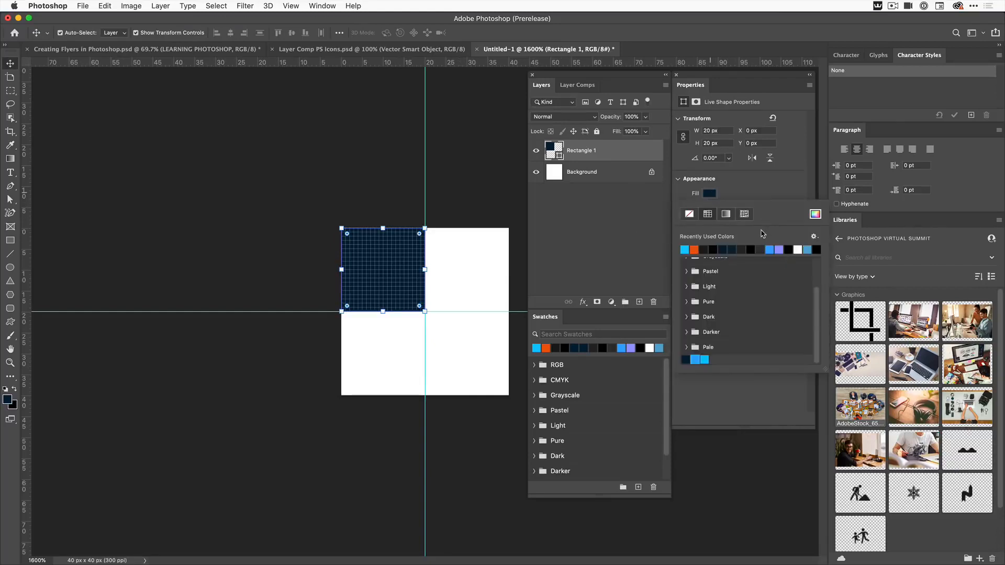
left_click(815, 215)
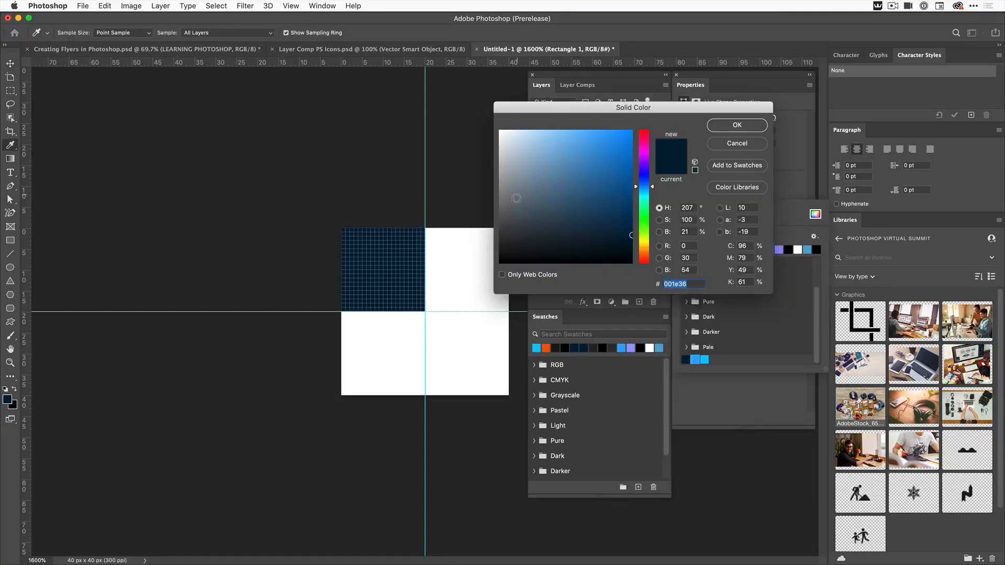
left_click_drag(500, 213, 498, 189)
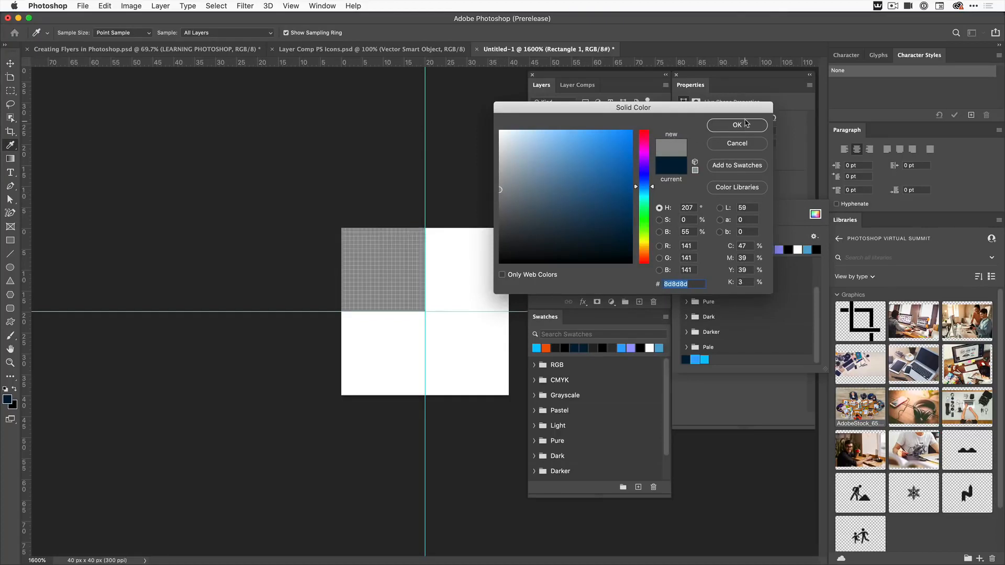
left_click(736, 126)
- Duplicate the grey square into the canvas's lower-right quadrant at X 20 px, Y 20 px
key("v")
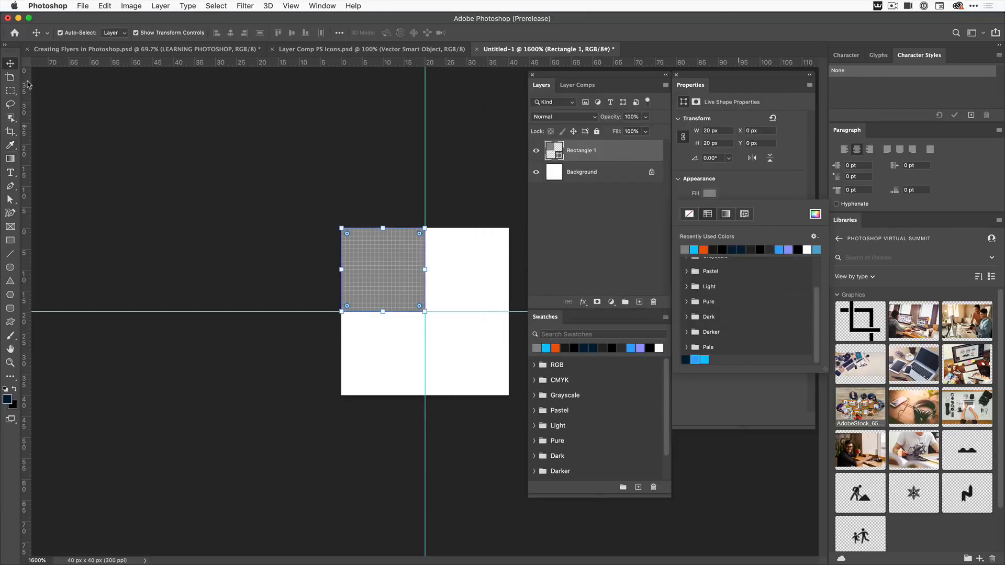
left_click(371, 268)
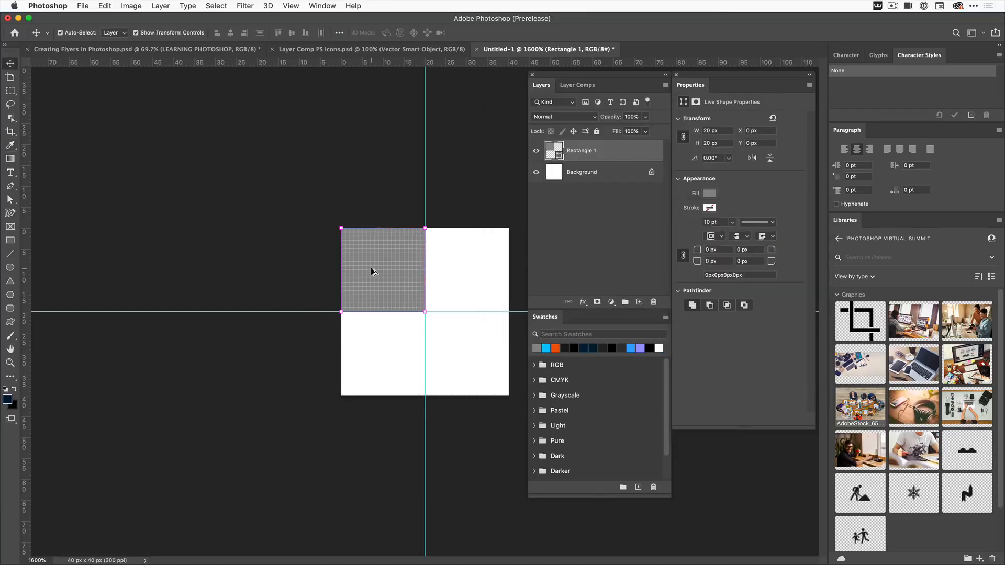
left_click_drag(370, 268, 455, 357)
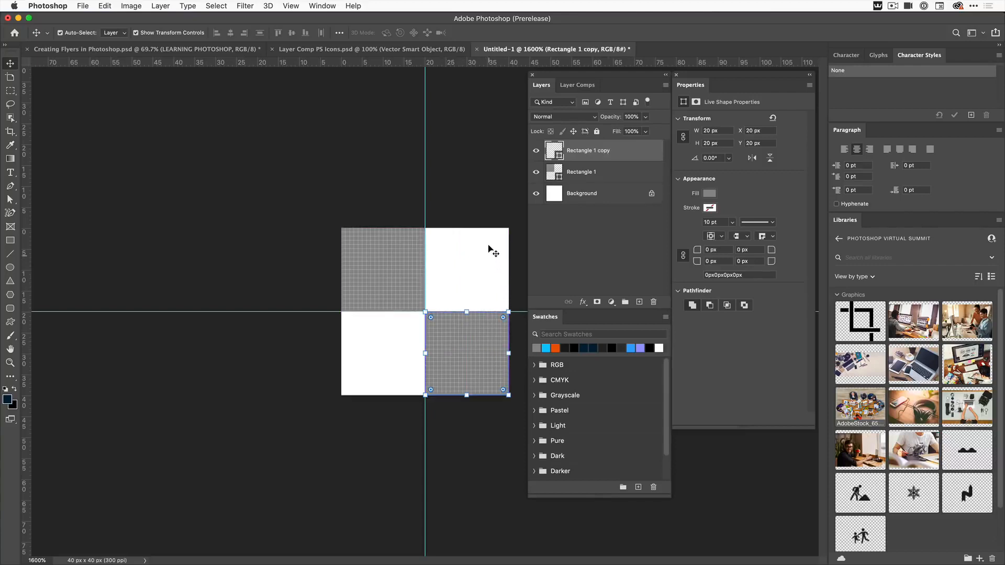
- Deselect the shapes and define the checkered canvas as a pattern named Grey Grid
left_click(296, 222)
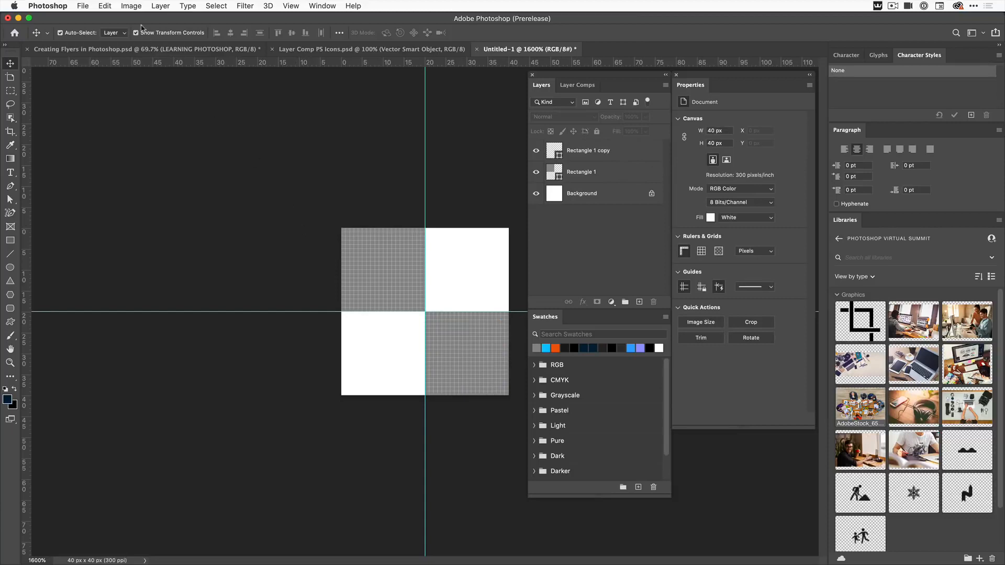
left_click(105, 6)
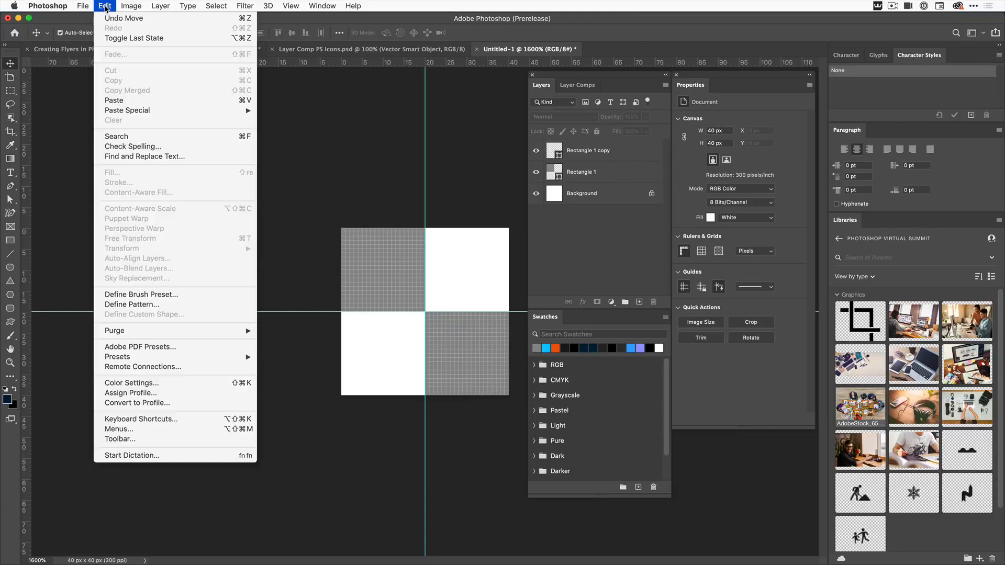
left_click(146, 307)
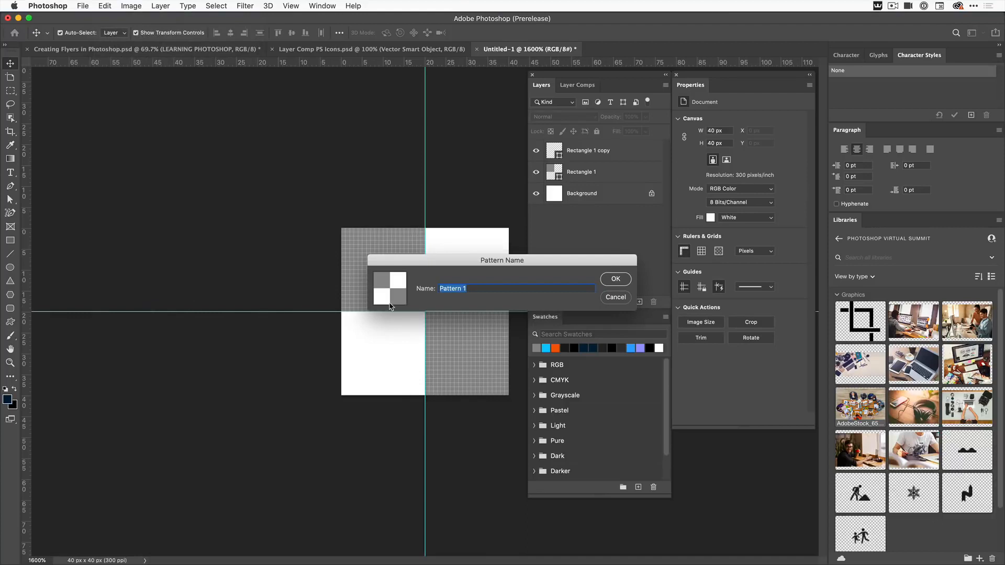
key("BackSpace")
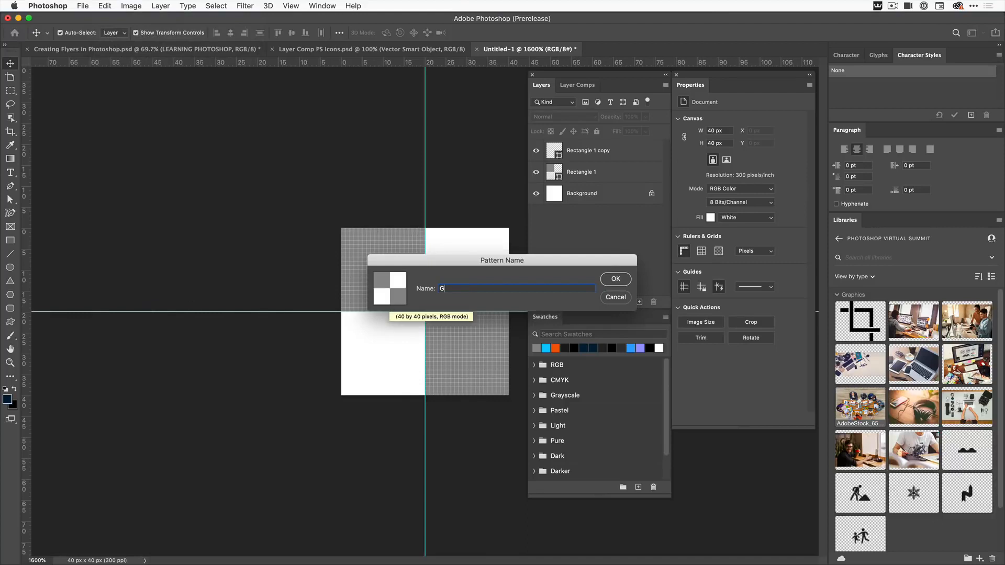
type("Grey Gri")
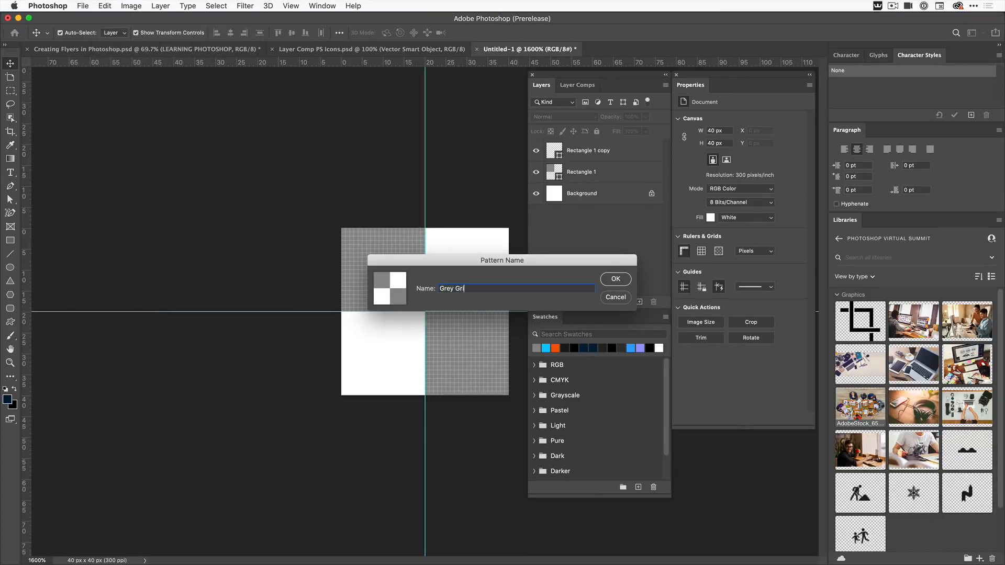
type("d")
left_click(616, 280)
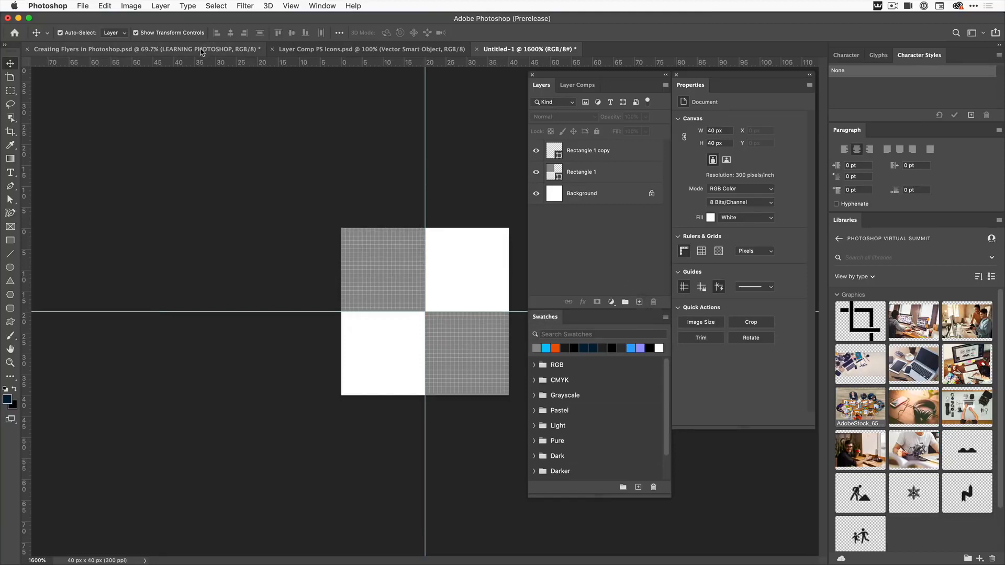
- Return to the Creating Flyers in Photoshop document and delete the AdobeStock_65698953 photo layer clipped to the heading
left_click(202, 50)
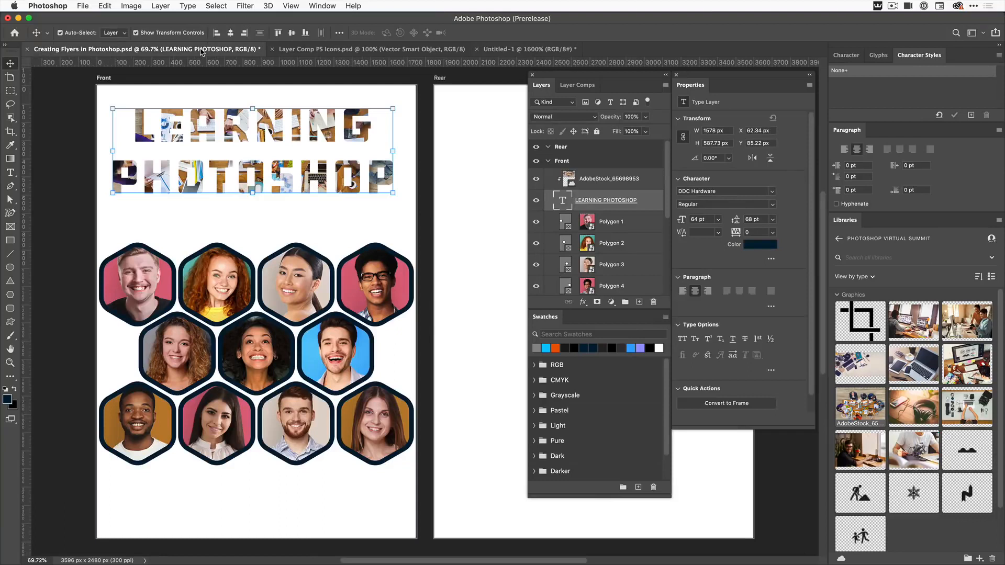
left_click(316, 127)
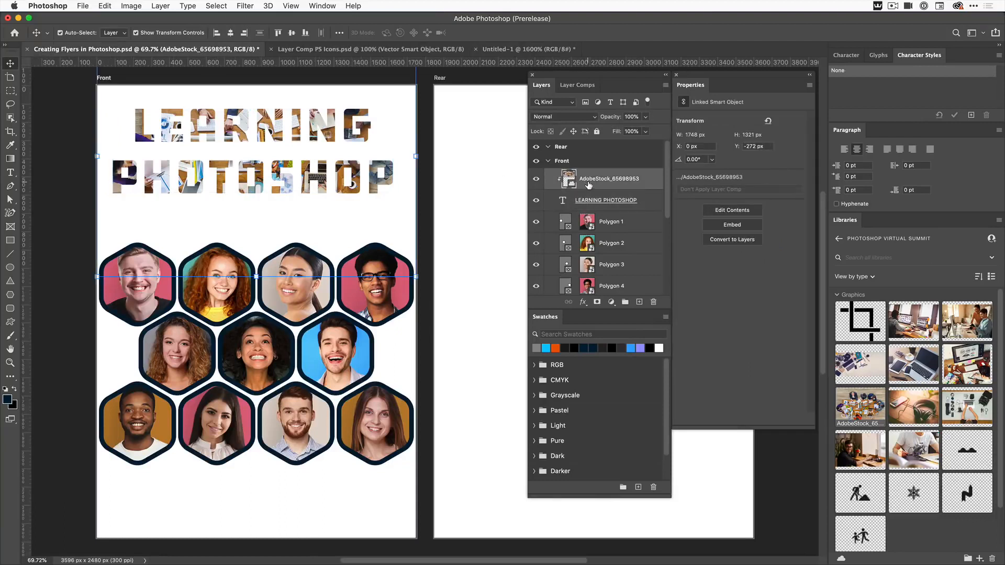
left_click(653, 302)
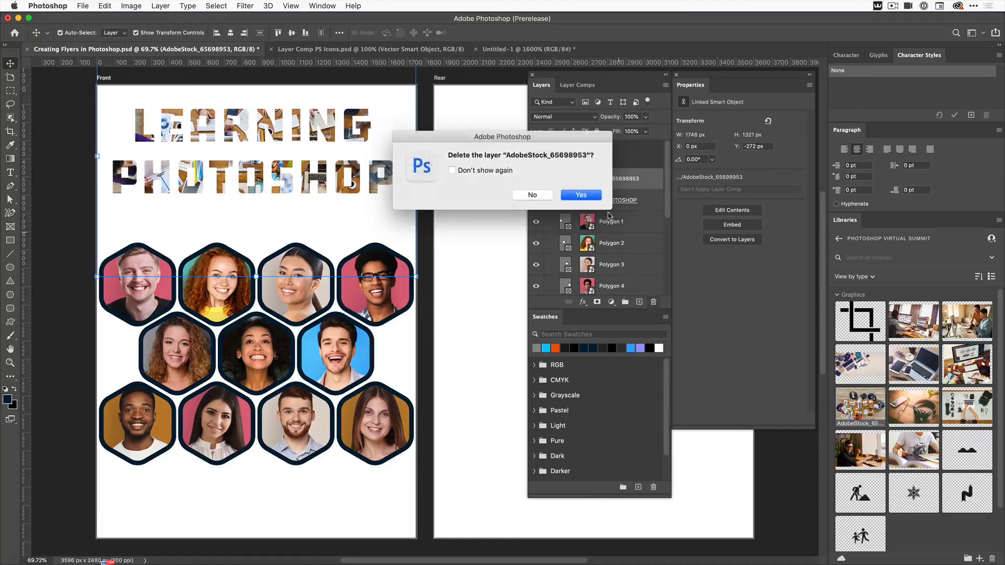
left_click(581, 195)
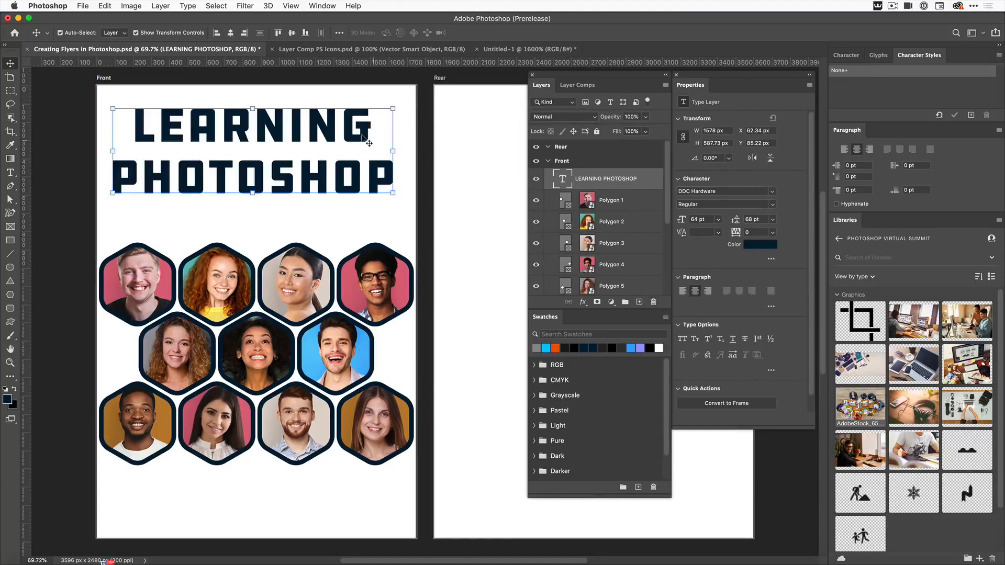
- Apply a Pattern Overlay to the LEARNING PHOTOSHOP heading using the grey-and-white grid pattern at 51% scale and 100% opacity
double_click(647, 182)
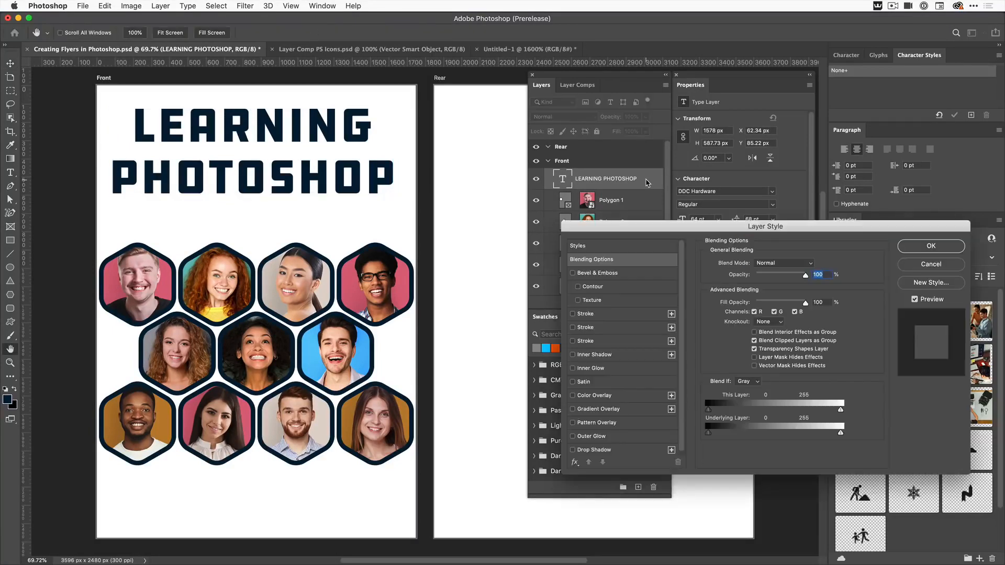
left_click_drag(668, 230, 601, 185)
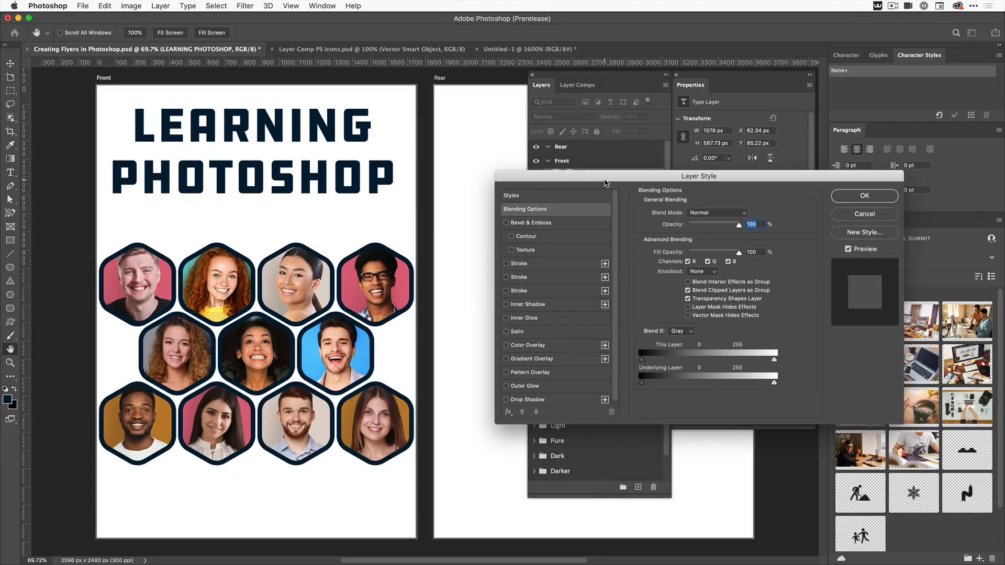
left_click(530, 373)
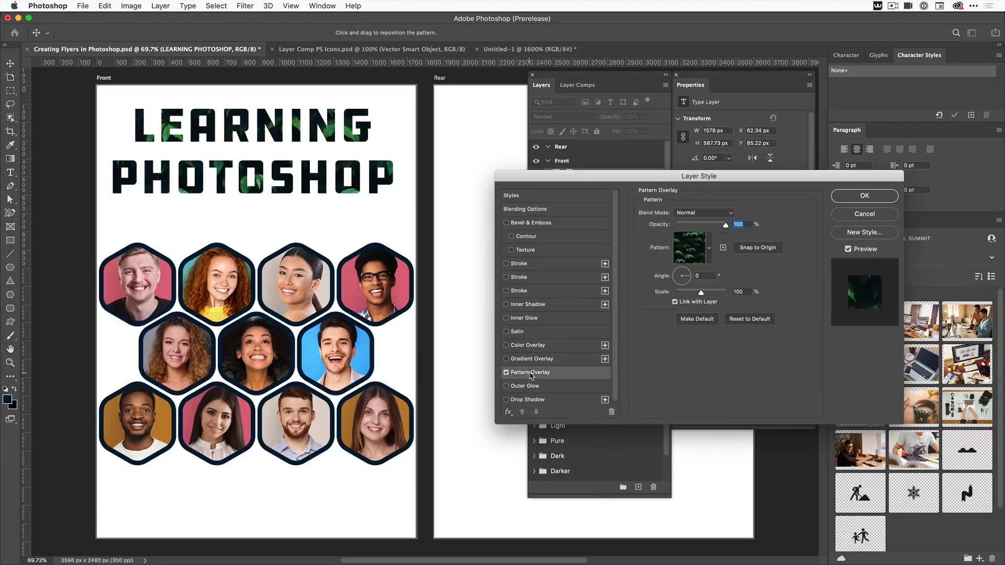
left_click(709, 249)
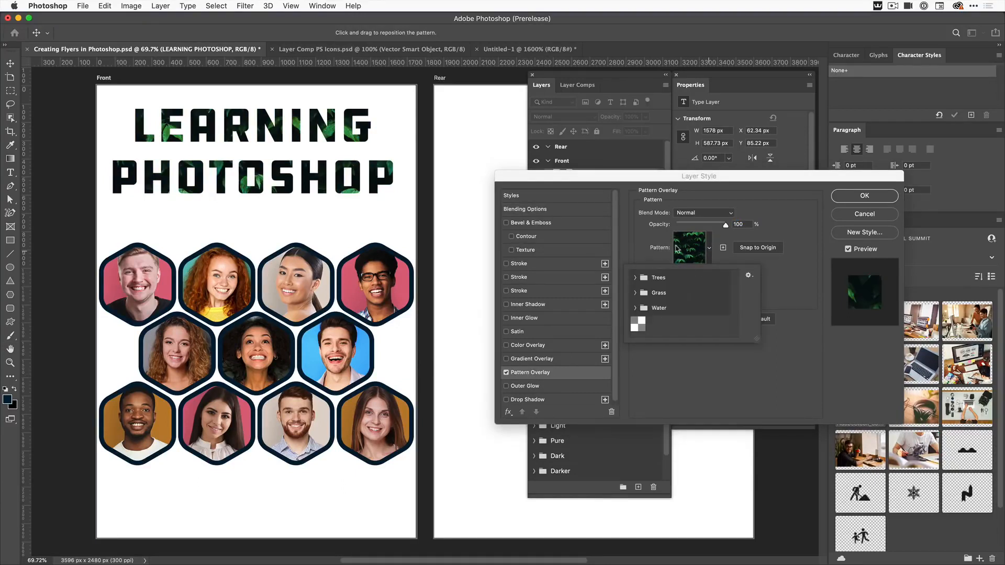
left_click(639, 325)
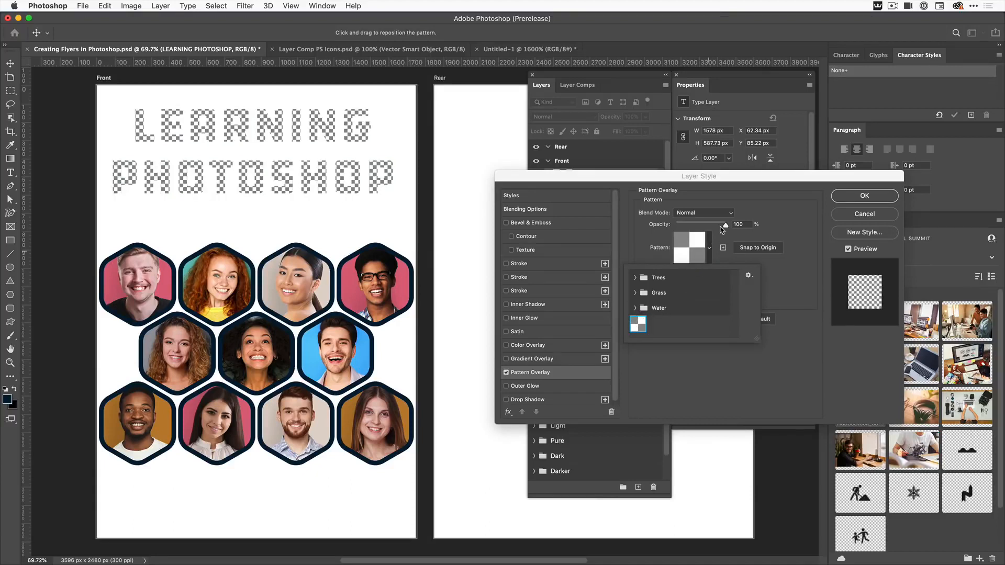
left_click(739, 265)
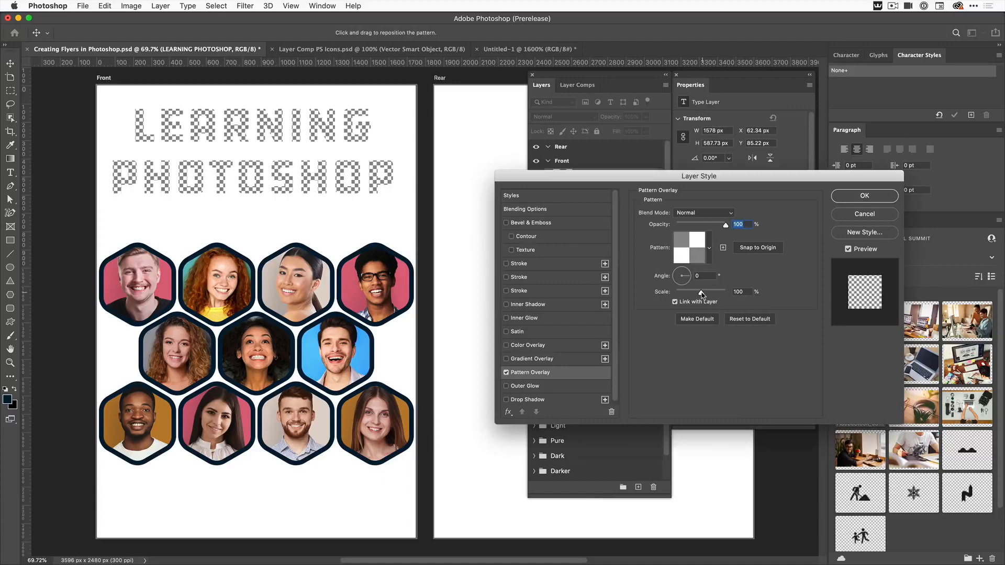
left_click_drag(701, 293, 689, 293)
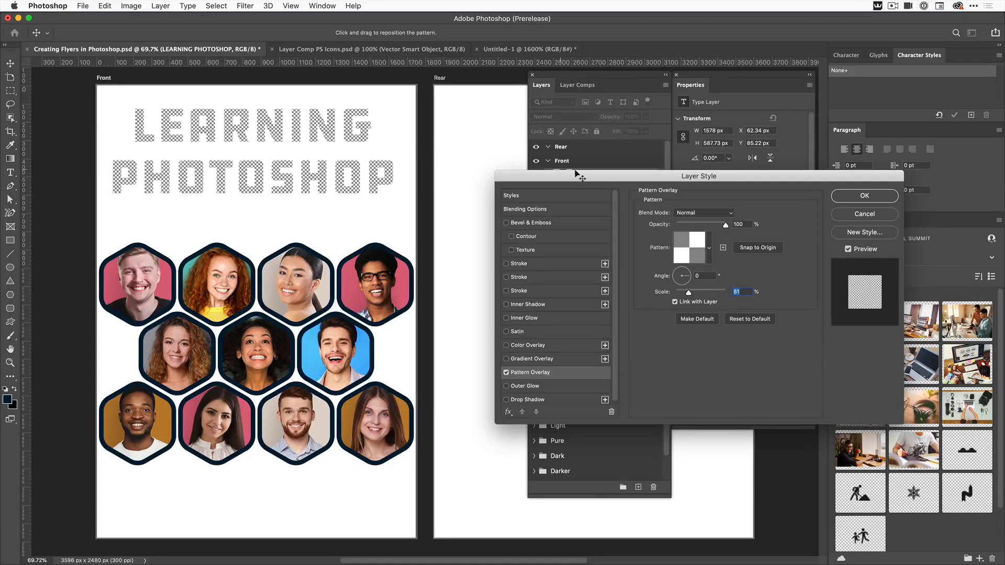
mouse_move(726, 226)
left_mouse_down()
mouse_move(717, 226)
mouse_move(735, 228)
left_mouse_up()
left_click(852, 197)
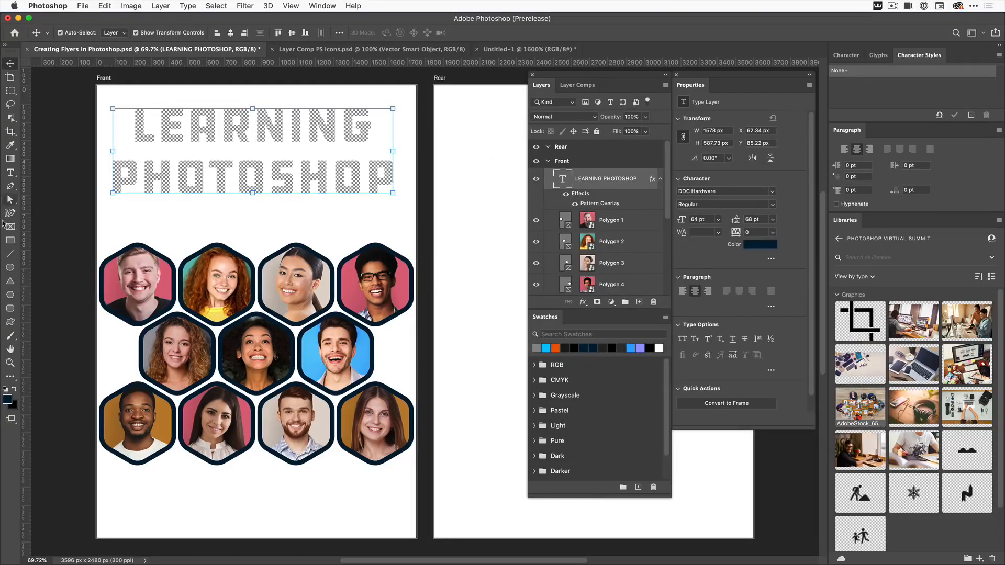
- Draw a dark navy rectangle about 1839 x 563 px across the Front artboard's heading area and place it behind the heading text
left_click(10, 241)
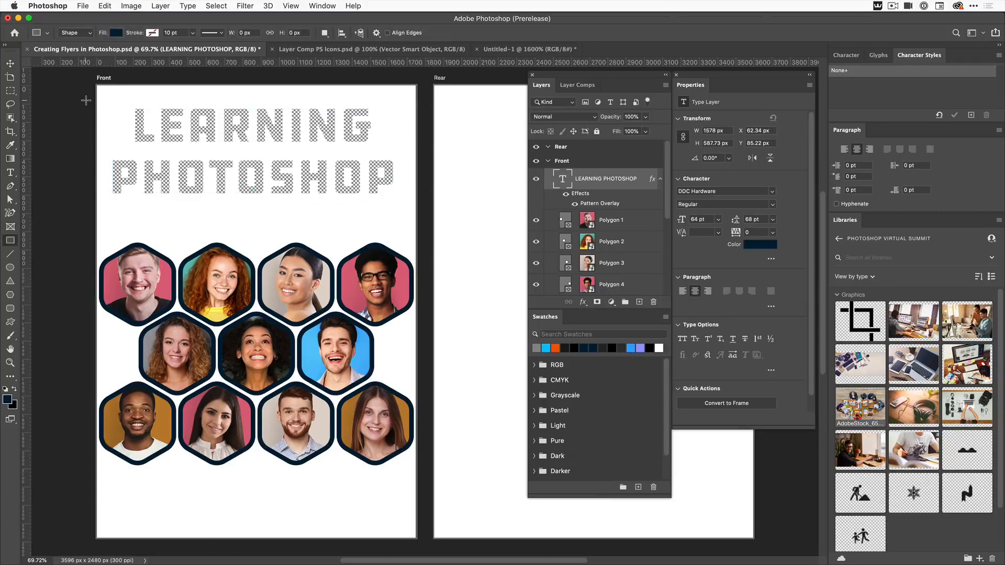
left_click_drag(88, 102, 423, 205)
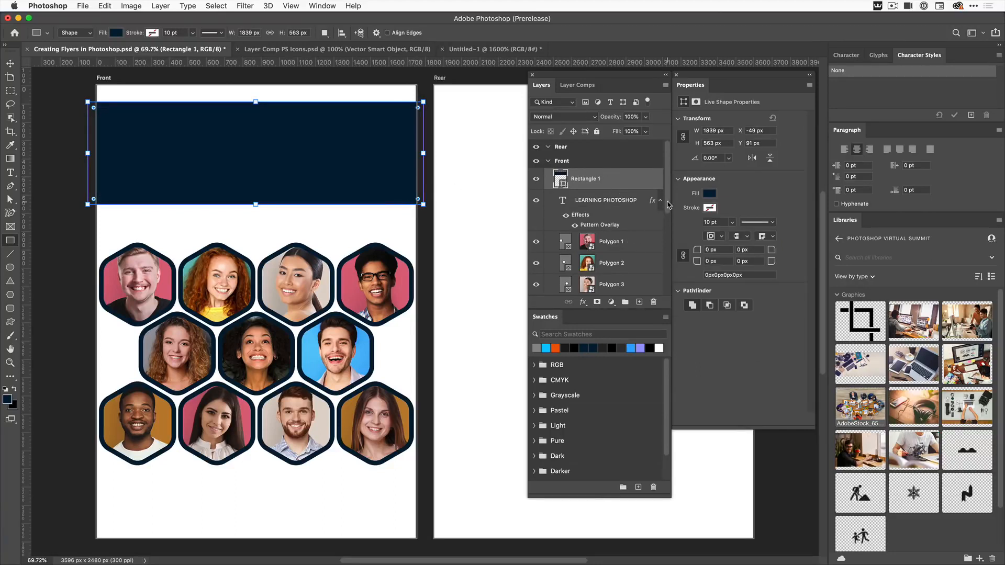
left_click_drag(613, 184, 611, 233)
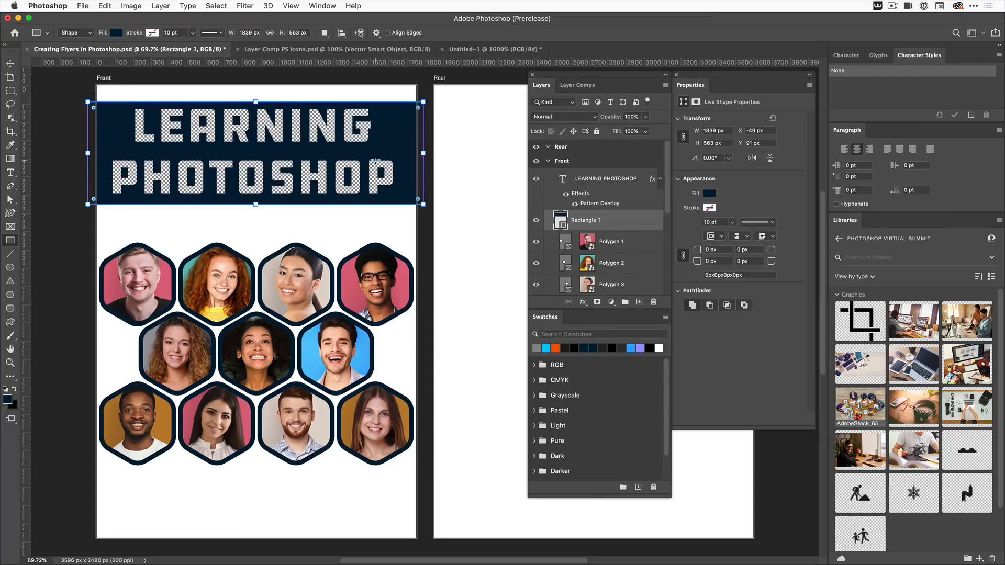
left_click(10, 63)
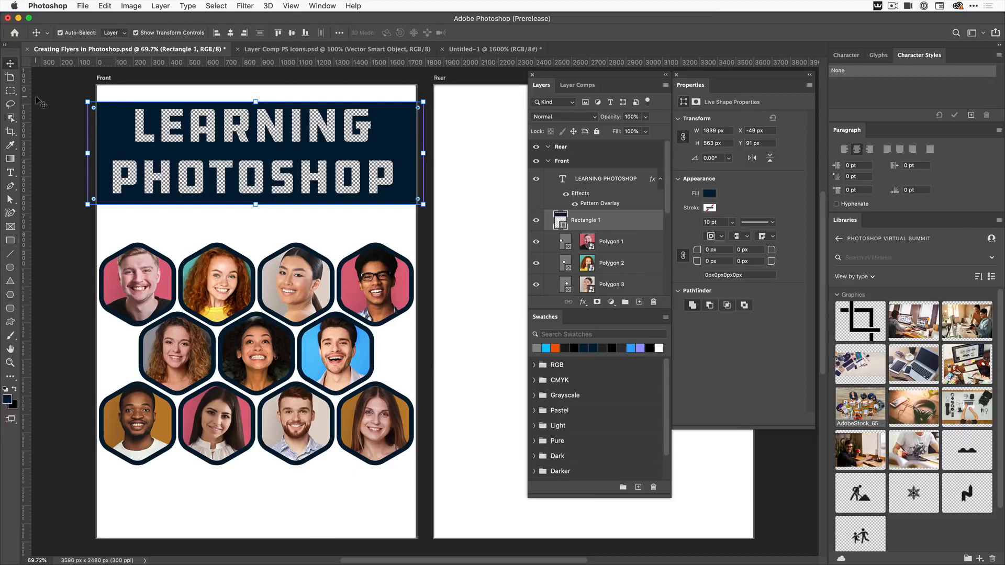
left_click(63, 111)
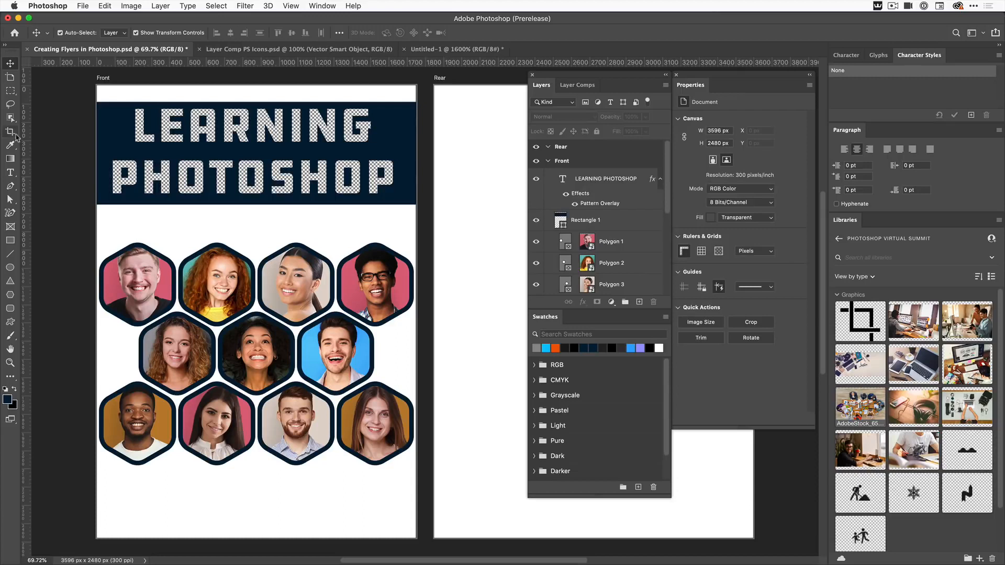
- Show the guides and nudge the LEARNING PHOTOSHOP heading left to centre it horizontally on the Front artboard
left_click(320, 231)
key("super+semicolon")
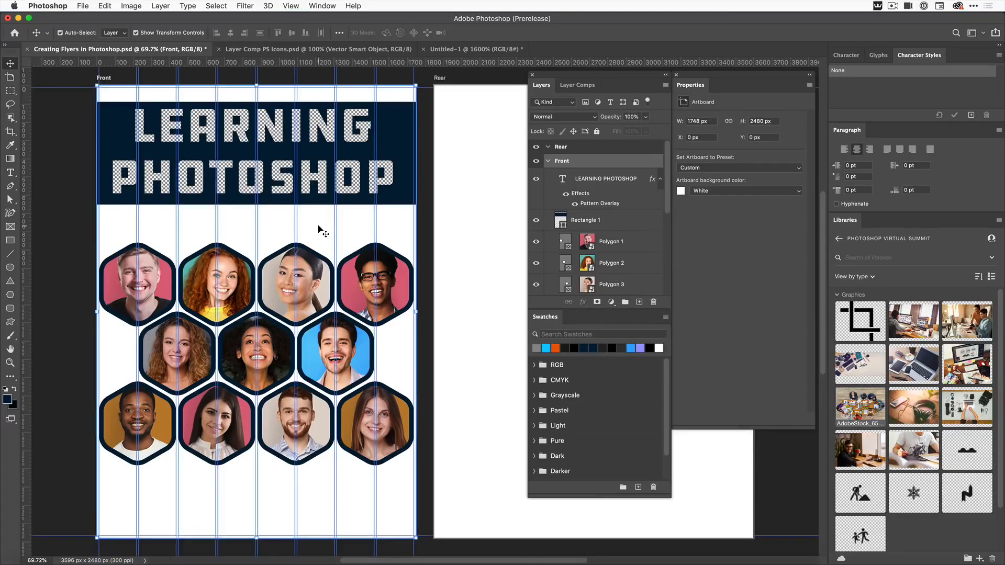
left_click(279, 128)
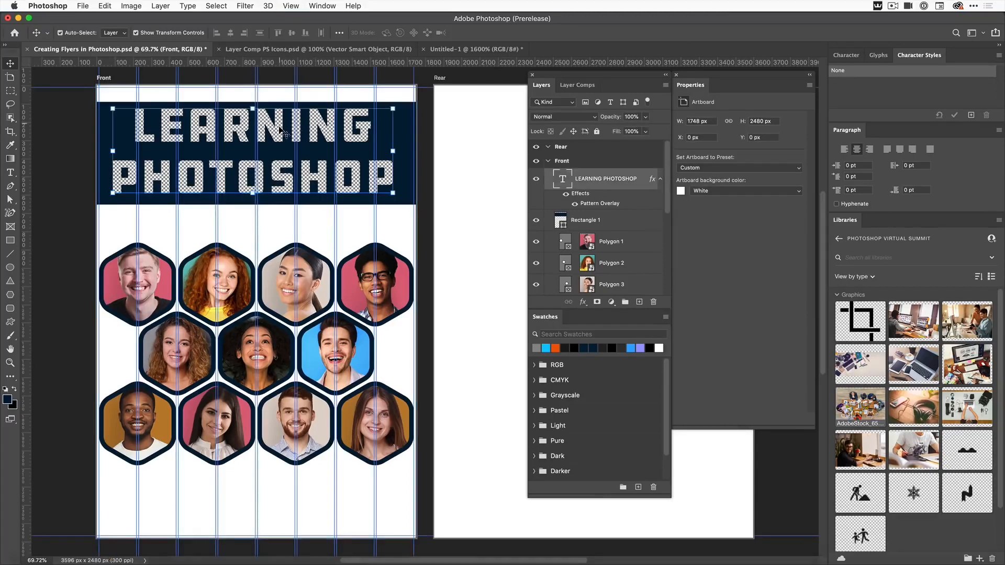
double_click(280, 128)
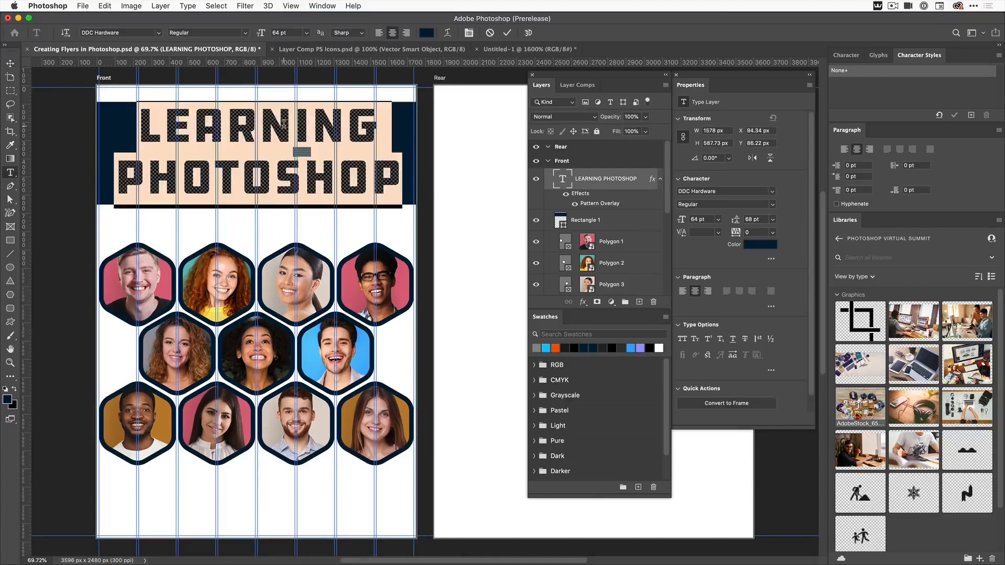
left_click(10, 63)
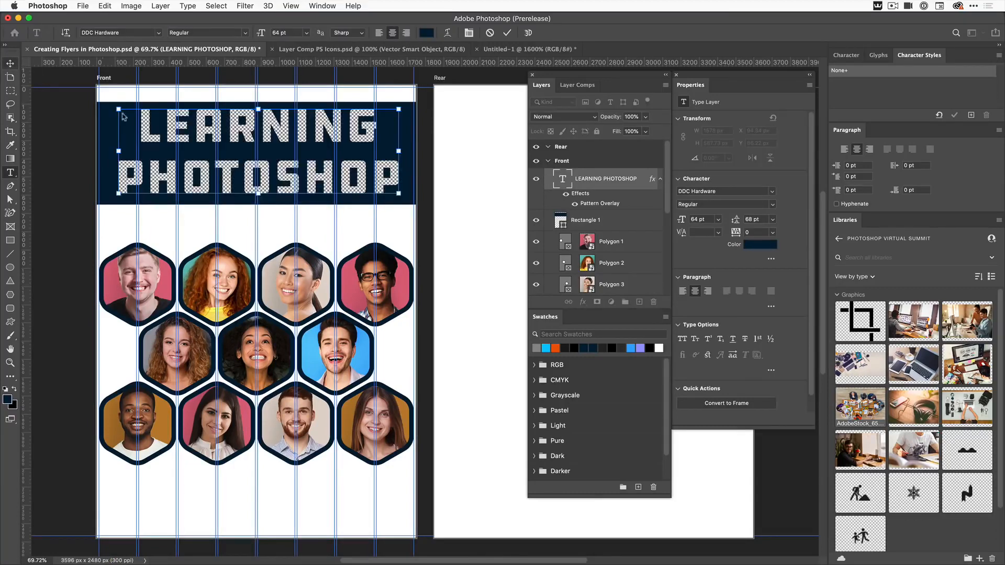
key("Left")
key("Left")
key("Left")
key("Left")
key("Left")
key("Left")
key("Left")
key("Left")
key("Left")
key("Left")
key("Left")
key("Left")
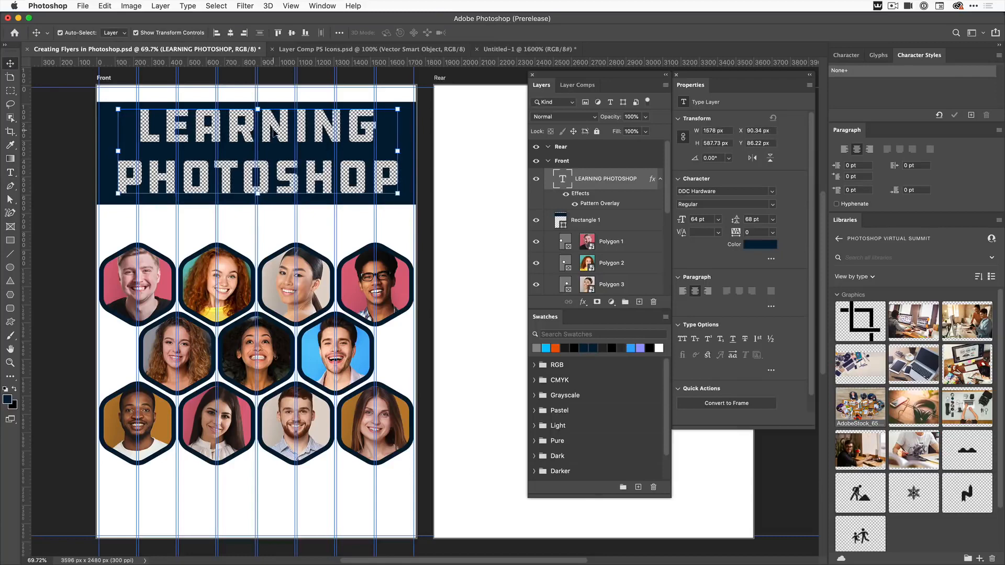
left_click(425, 166)
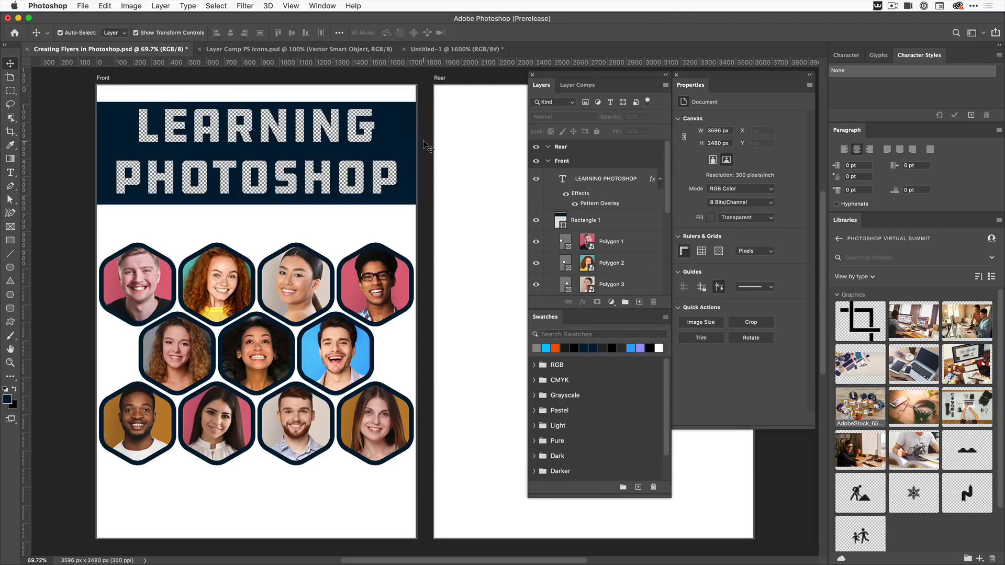
- Open the PNG image 1051px-Adobe_Photoshop_CC_icon and move the floating panels clear of the icon
left_click(83, 5)
left_click(85, 31)
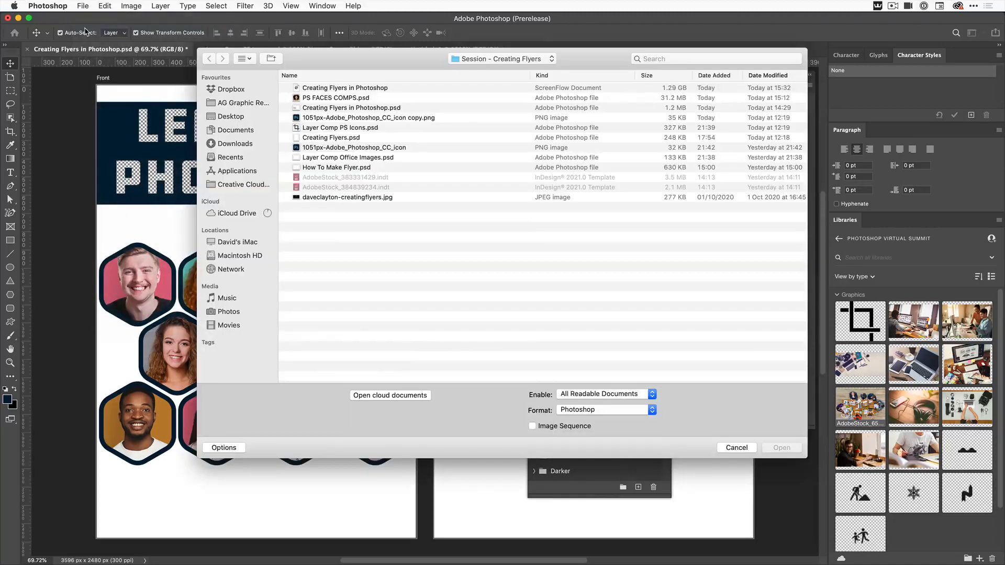
left_click(329, 148)
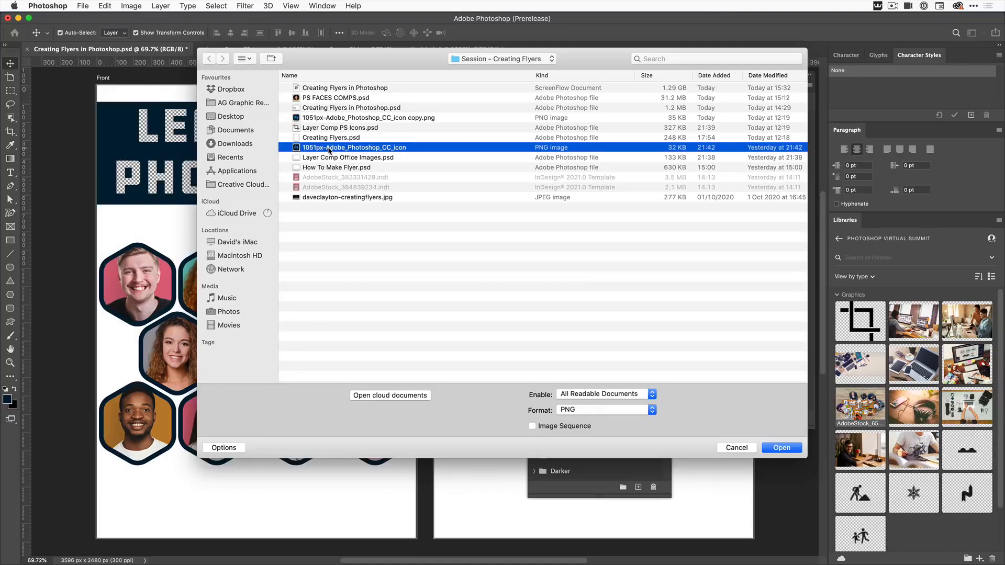
left_click(786, 449)
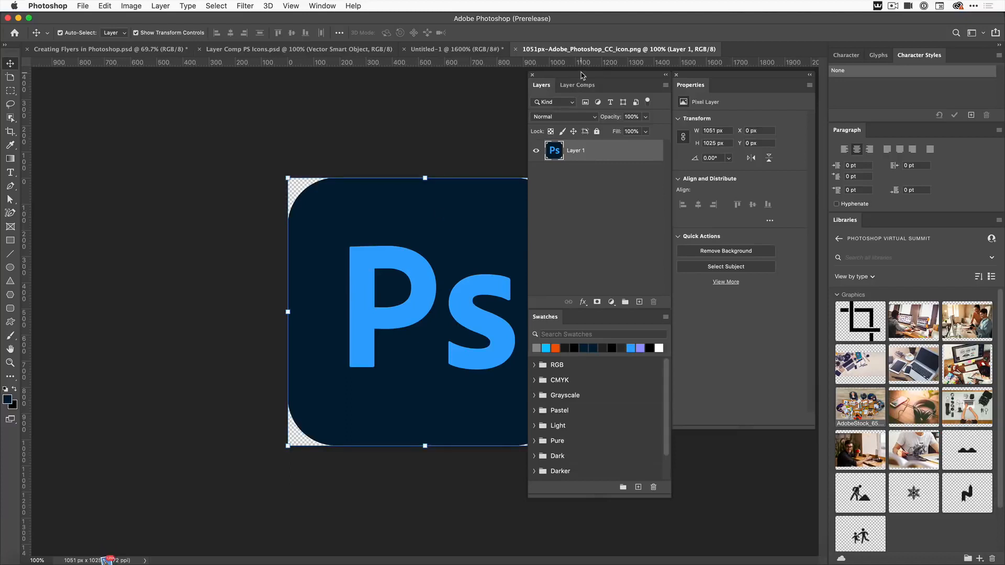
left_click_drag(575, 77, 174, 83)
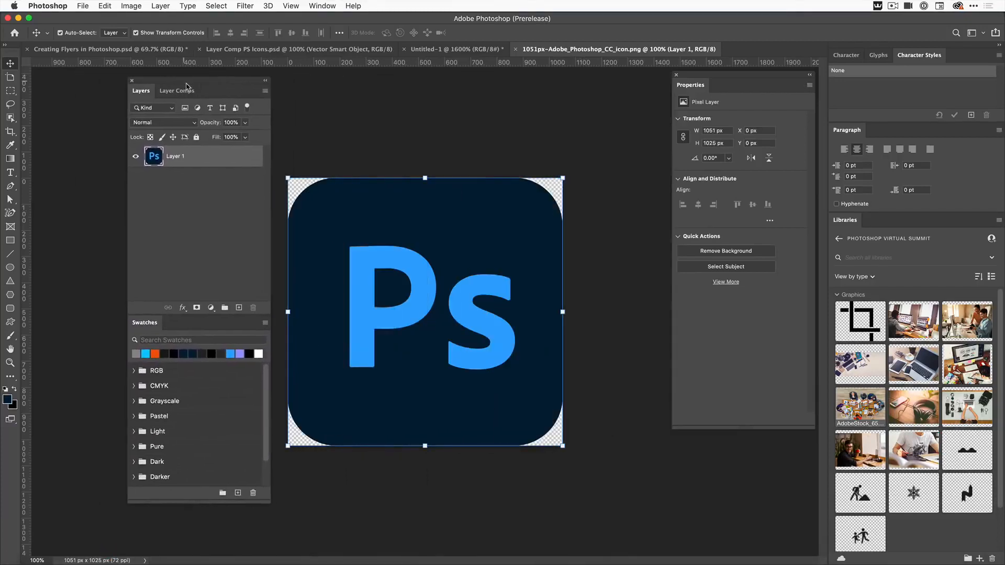
left_click_drag(709, 80, 634, 95)
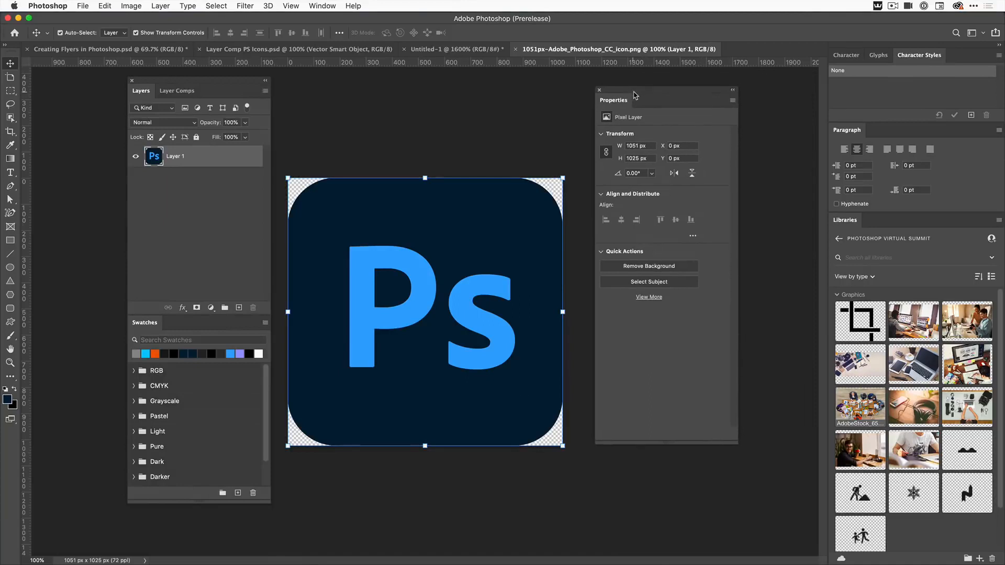
- Start creating a library pattern from the Ps icon image and reposition the icon up within the pattern's sampling area
left_click(980, 559)
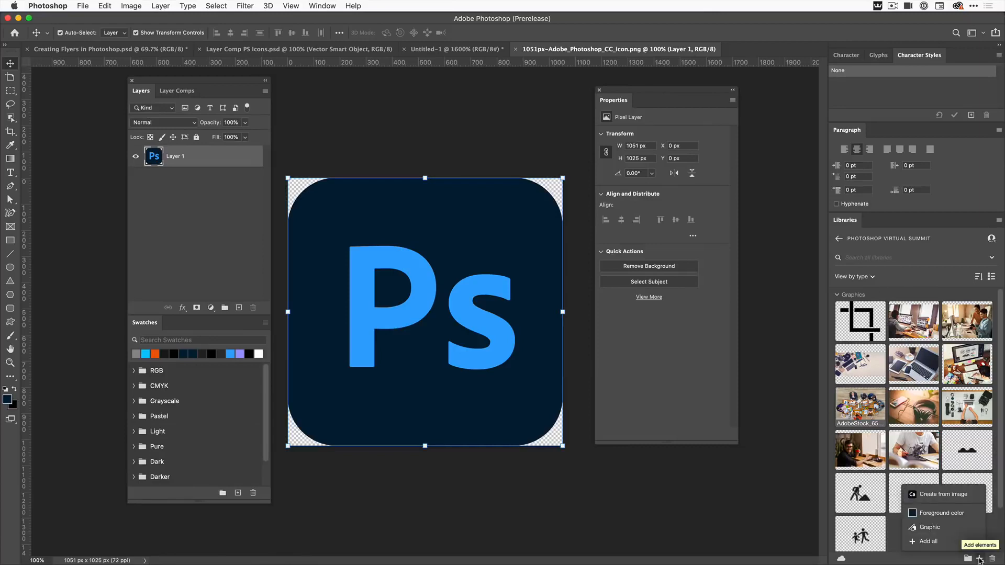
left_click(925, 496)
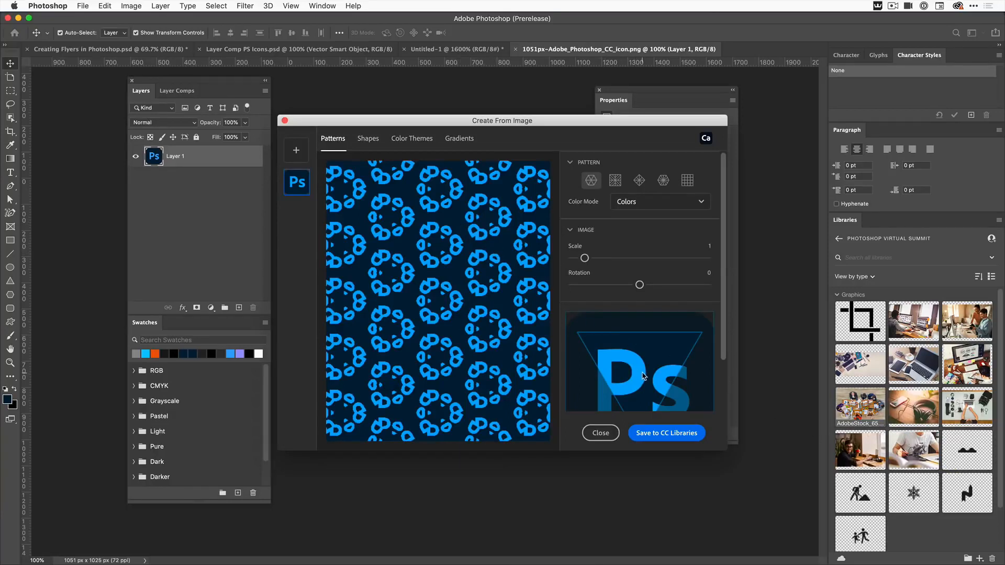
left_click_drag(643, 376, 653, 354)
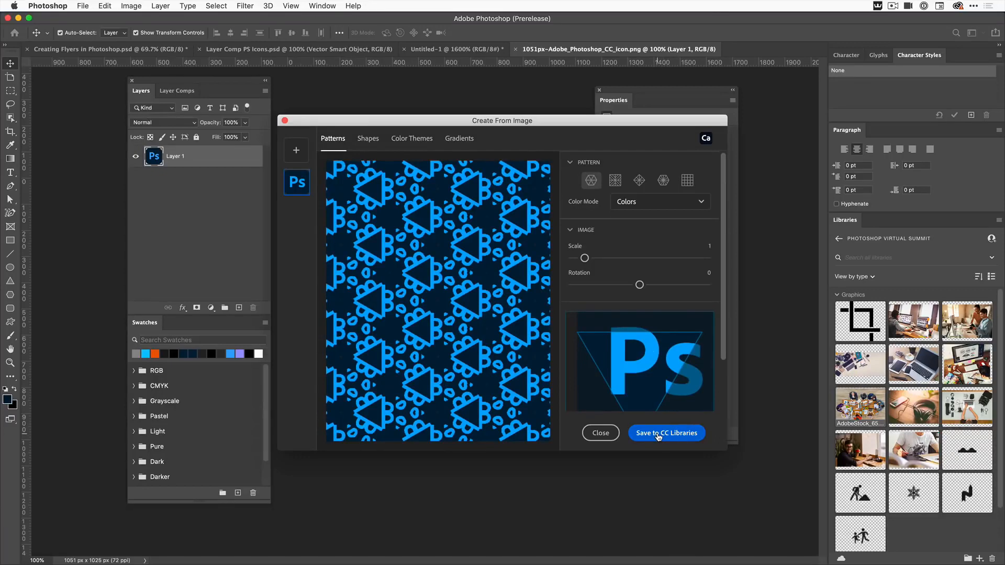
- Switch the pattern to the third tiling style, keep the Colors mode, and set the image scale to 1.1 and rotation to -1
left_click(614, 181)
left_click(639, 181)
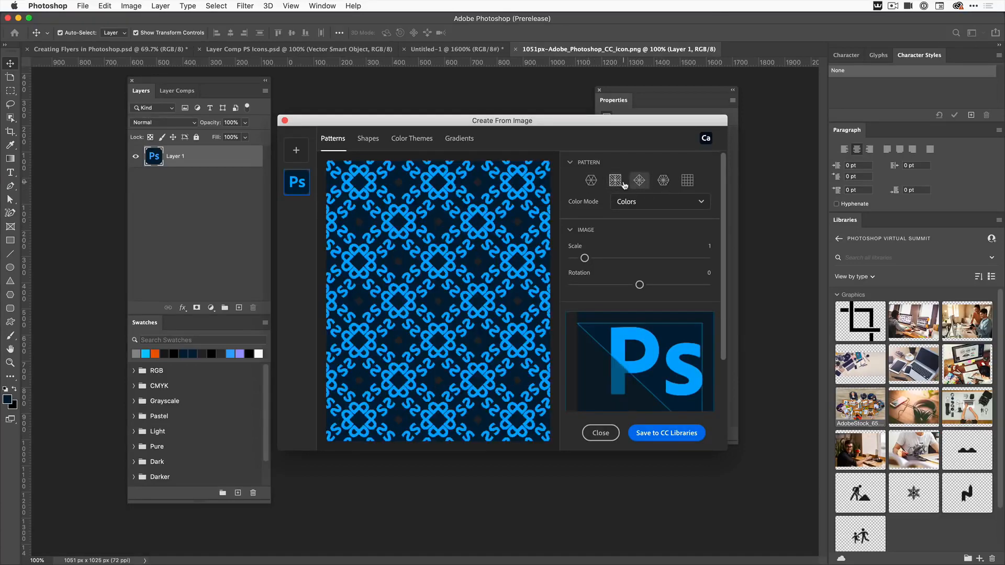
left_click(636, 207)
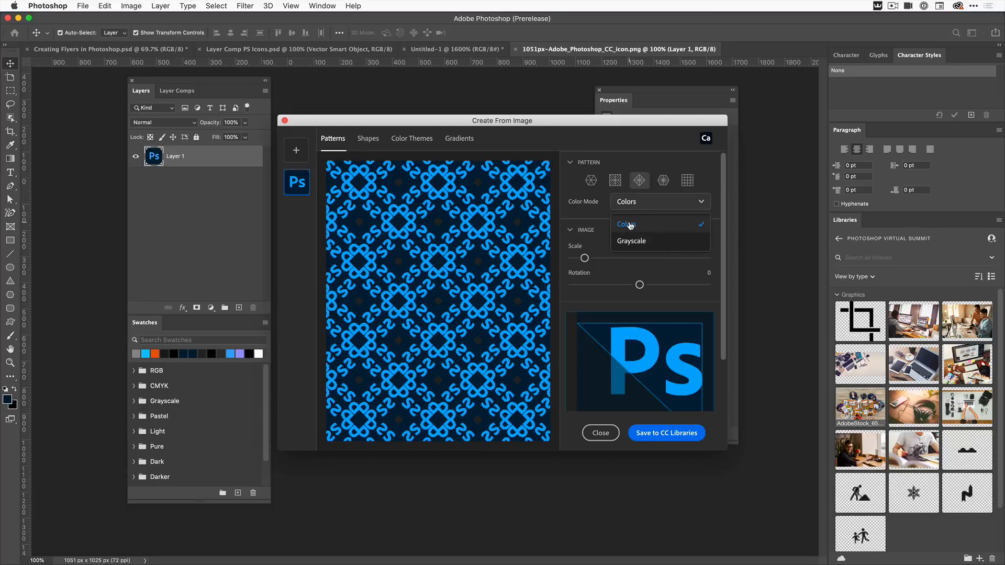
left_click(630, 226)
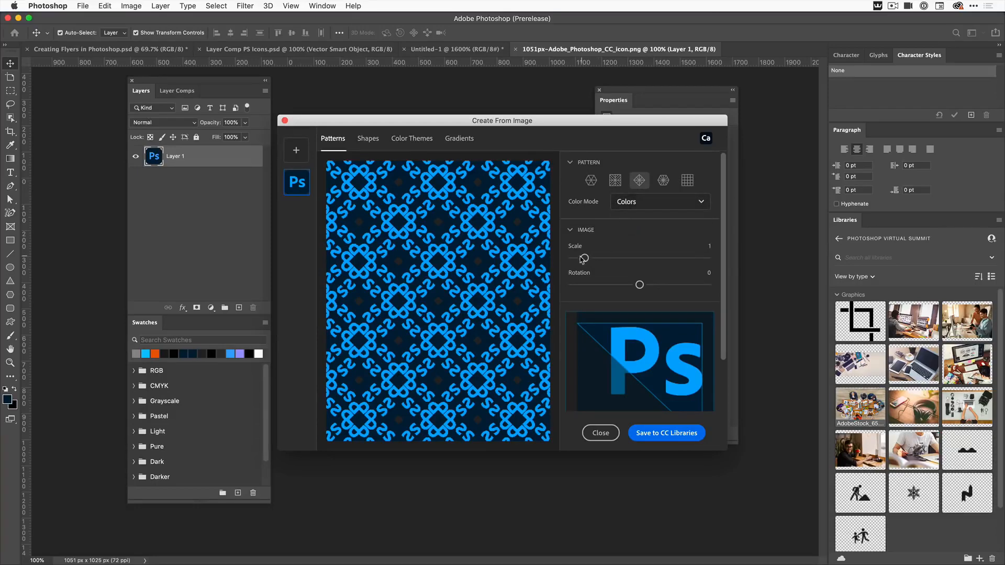
left_click_drag(583, 257, 584, 259)
left_click_drag(639, 285, 636, 286)
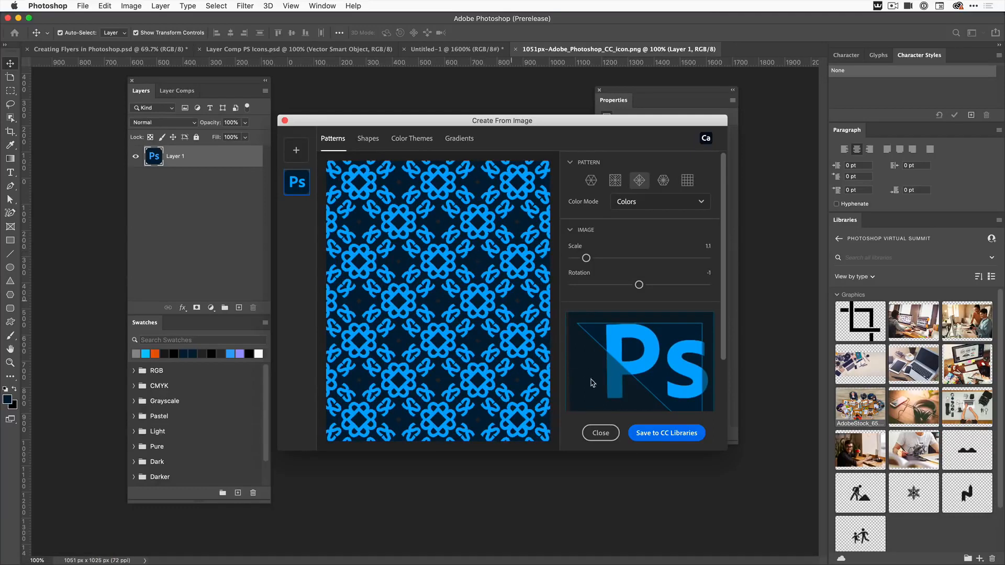
- Save the Ps icon pattern to CC Libraries and return to the Creating Flyers in Photoshop.psd document
left_click(655, 433)
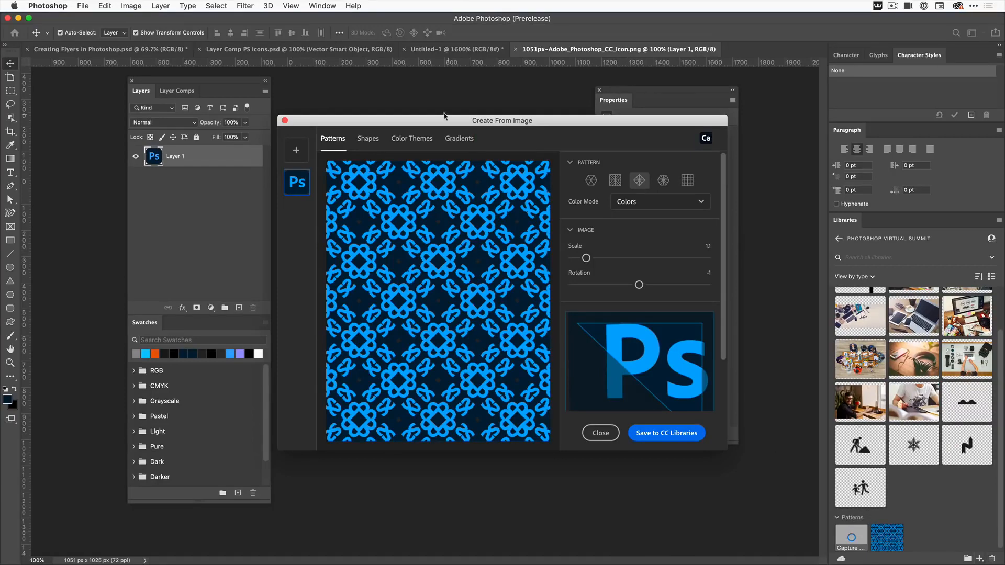
left_click(600, 434)
left_click(140, 49)
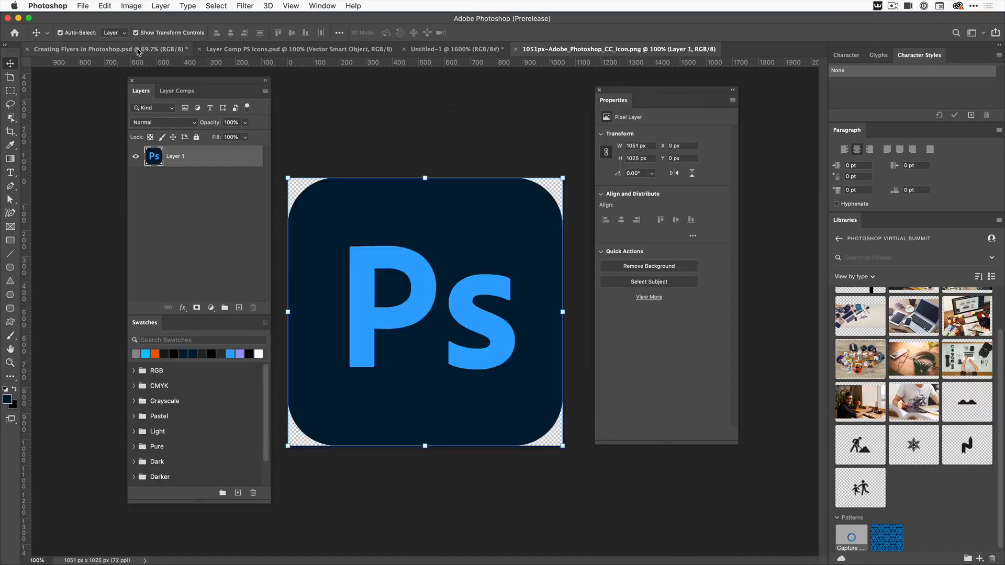
- Add a new empty layer beneath Polygon 11 at the bottom of the Front artboard's layer stack
left_click_drag(189, 82, 505, 95)
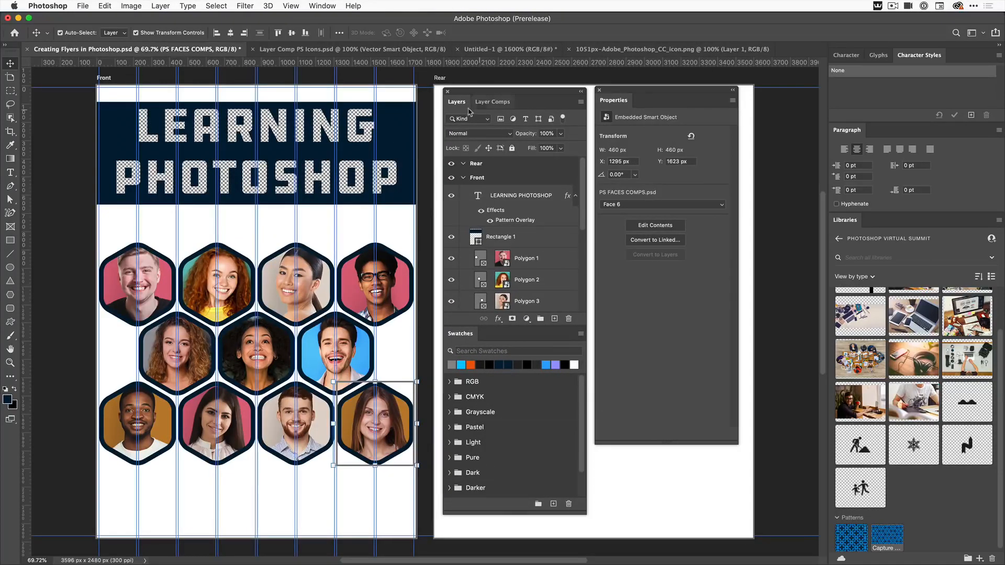
left_click_drag(583, 212, 582, 321)
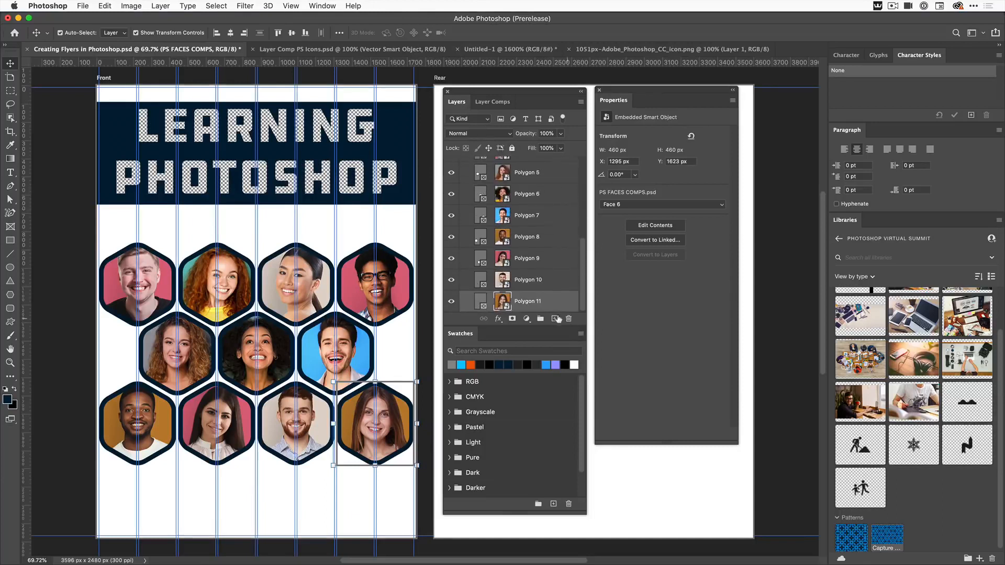
left_click(554, 319)
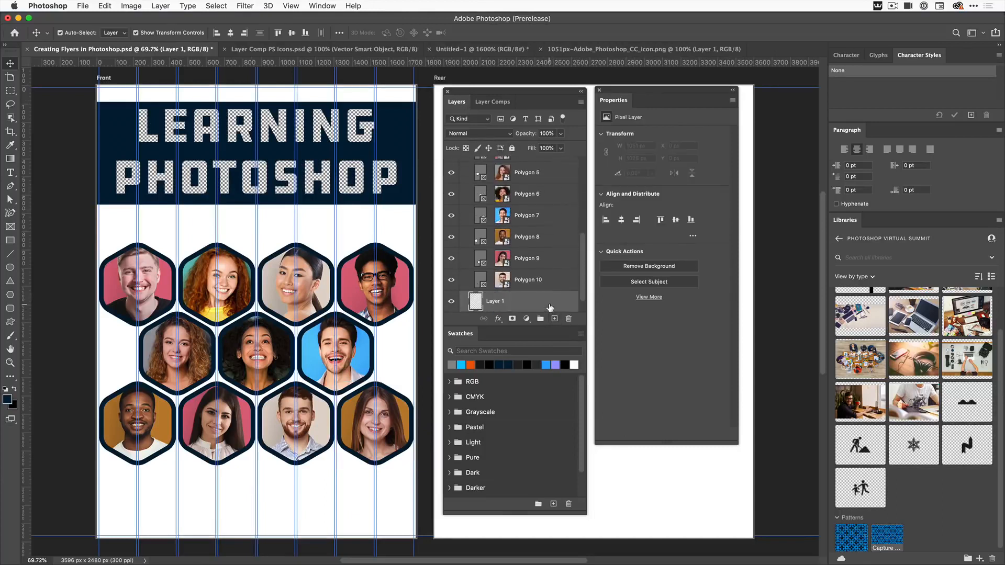
left_click_drag(524, 302, 525, 273)
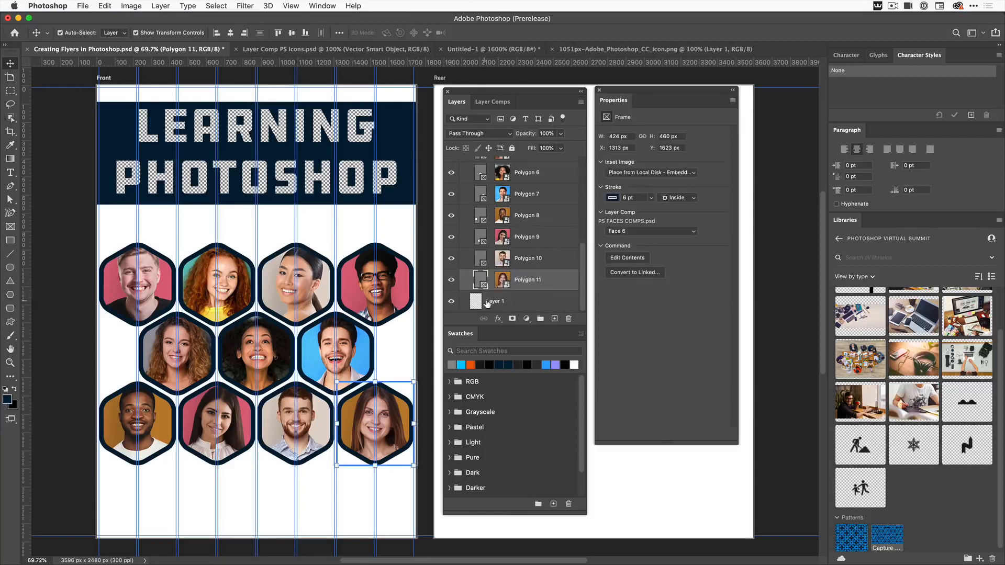
left_click(512, 304)
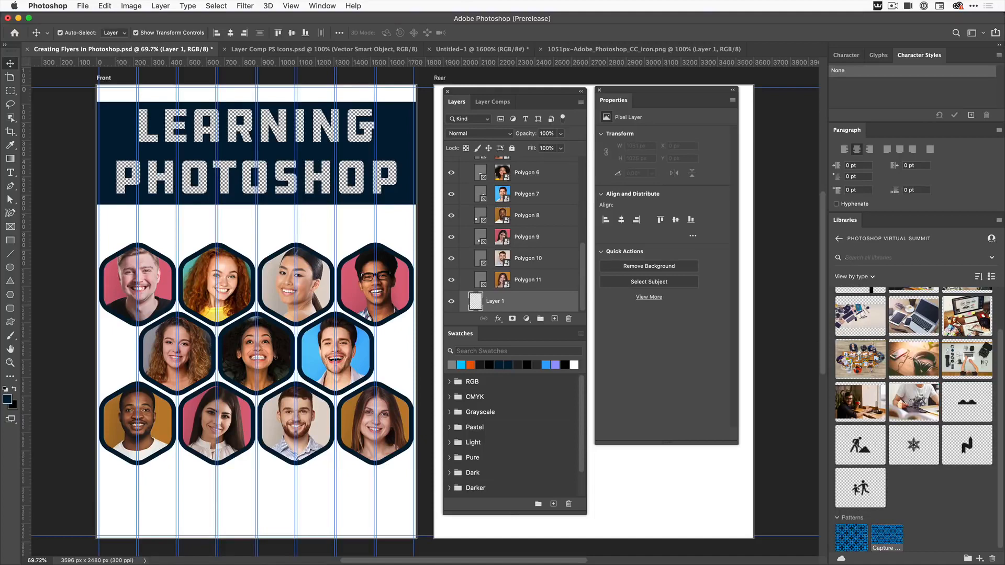
- Fill the new layer with the second library pattern at 25% scale and a 10.91° angle, and lower the fill layer's opacity
left_click(885, 542)
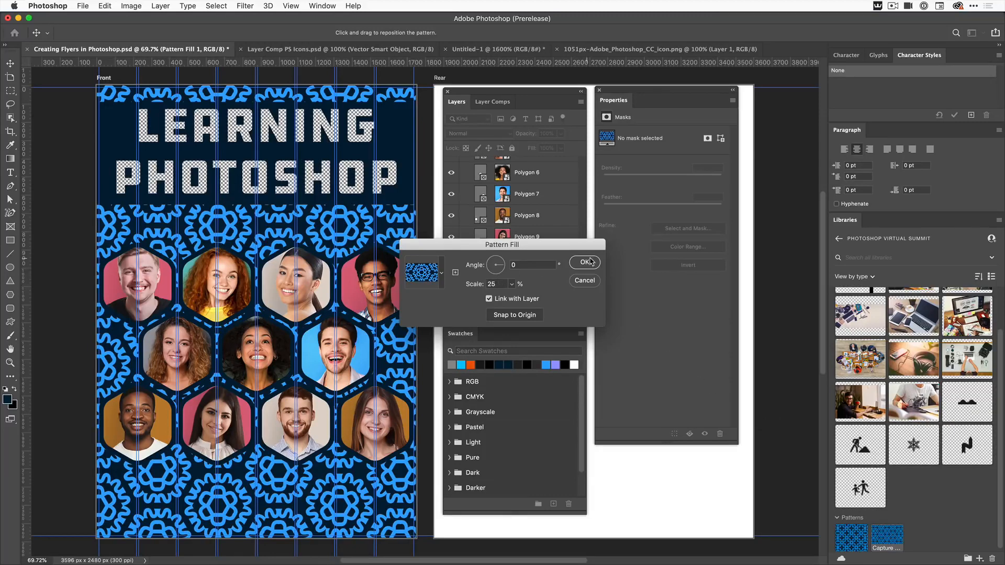
left_click_drag(503, 265, 505, 266)
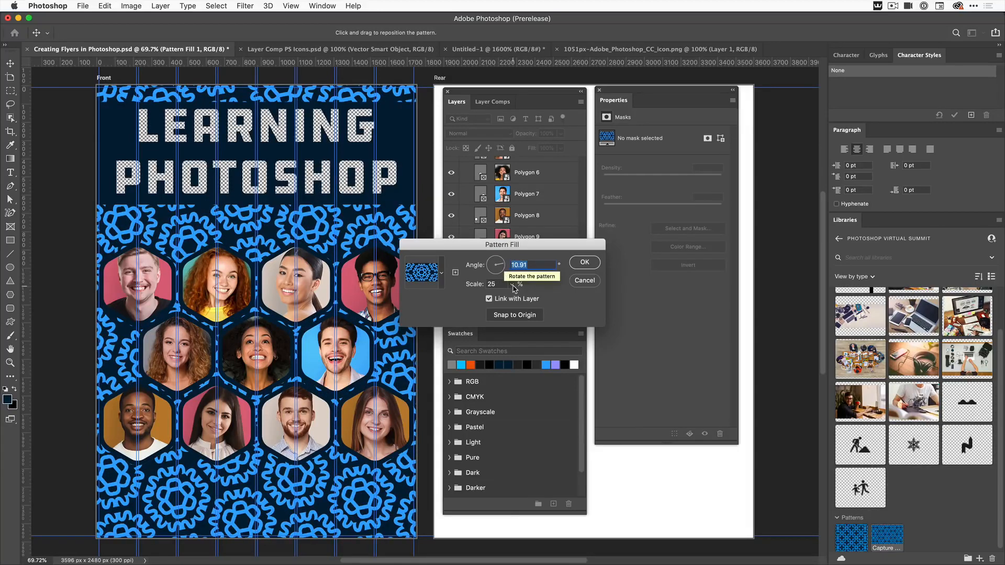
left_click(585, 263)
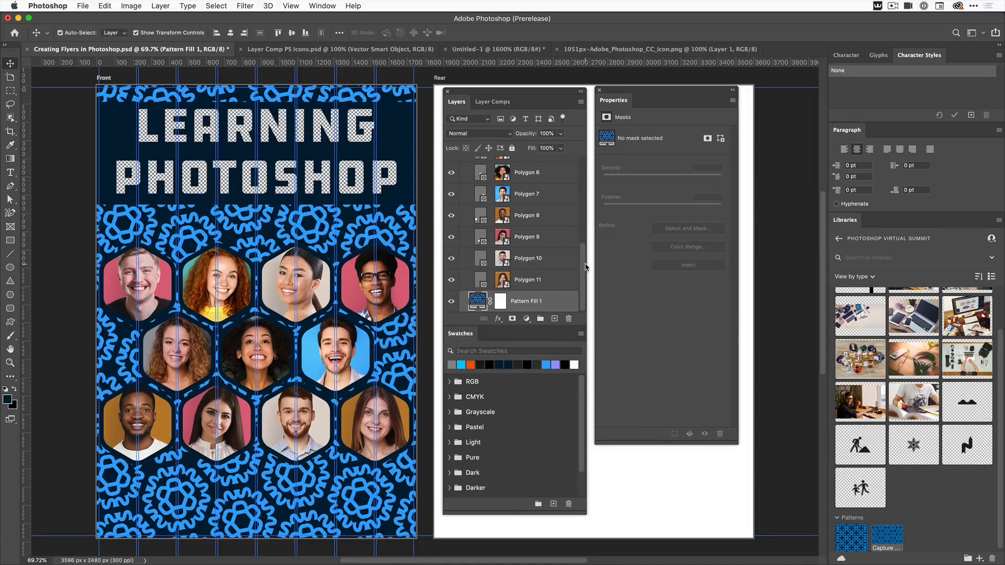
left_click(560, 134)
left_click_drag(561, 147, 530, 151)
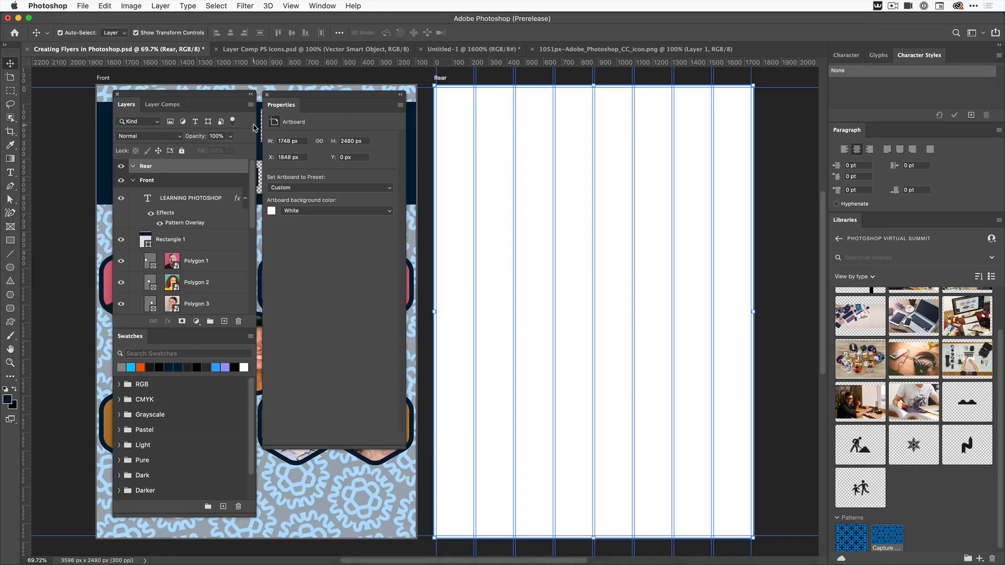
- Set the Type tool's font to Myriad Pro at 12 pt for text on the Rear artboard
left_click(11, 174)
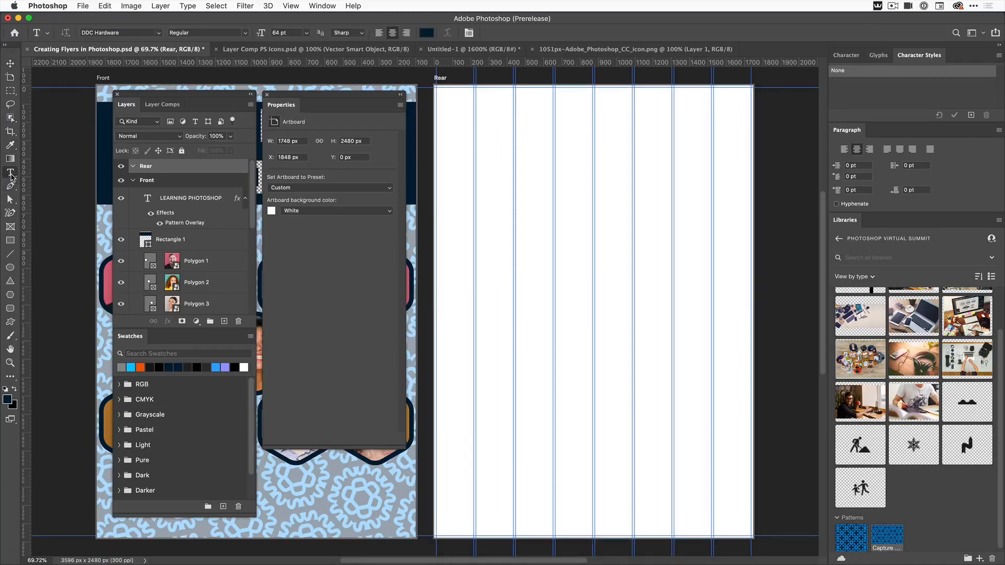
left_click(845, 55)
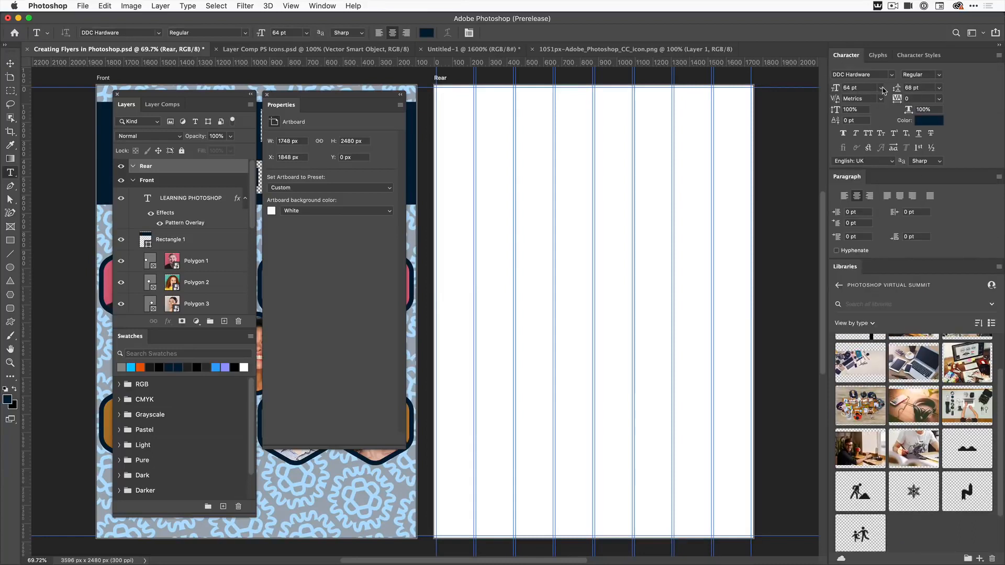
left_click(884, 88)
left_click(899, 144)
left_click(891, 75)
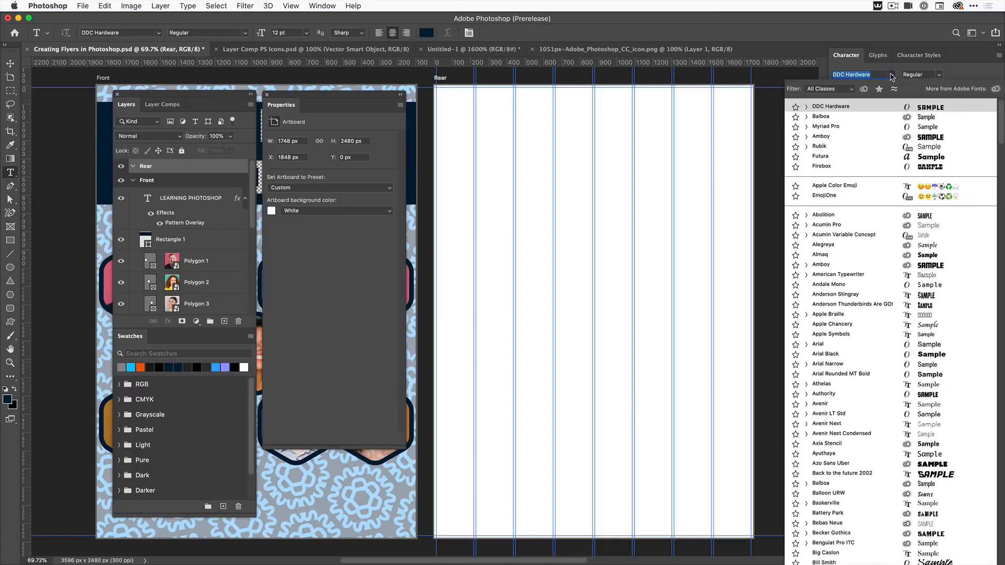
left_click(821, 126)
left_click(842, 148)
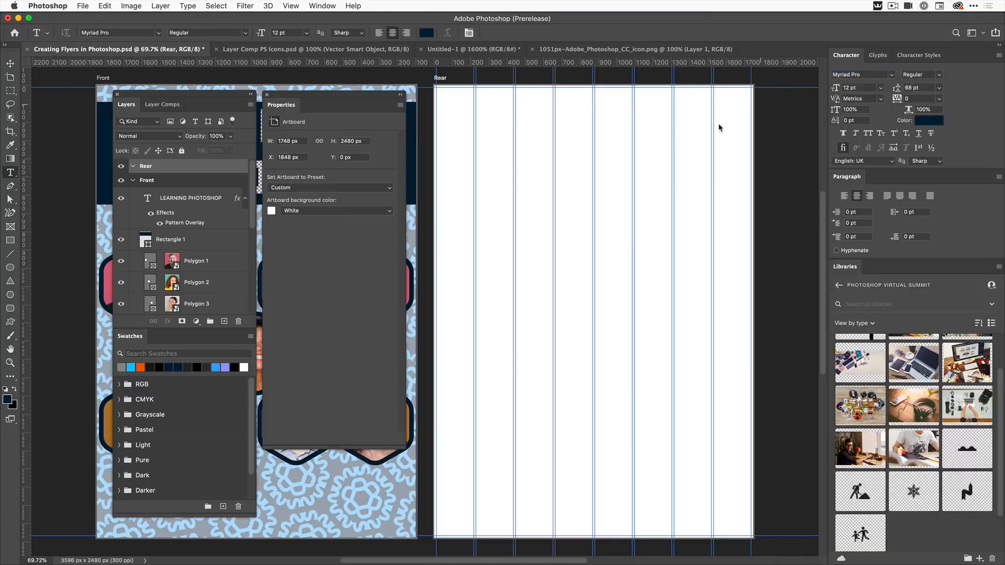
- Add the point text "LEARN PHOTOSHOP" near the top of the Rear artboard
left_click(528, 137)
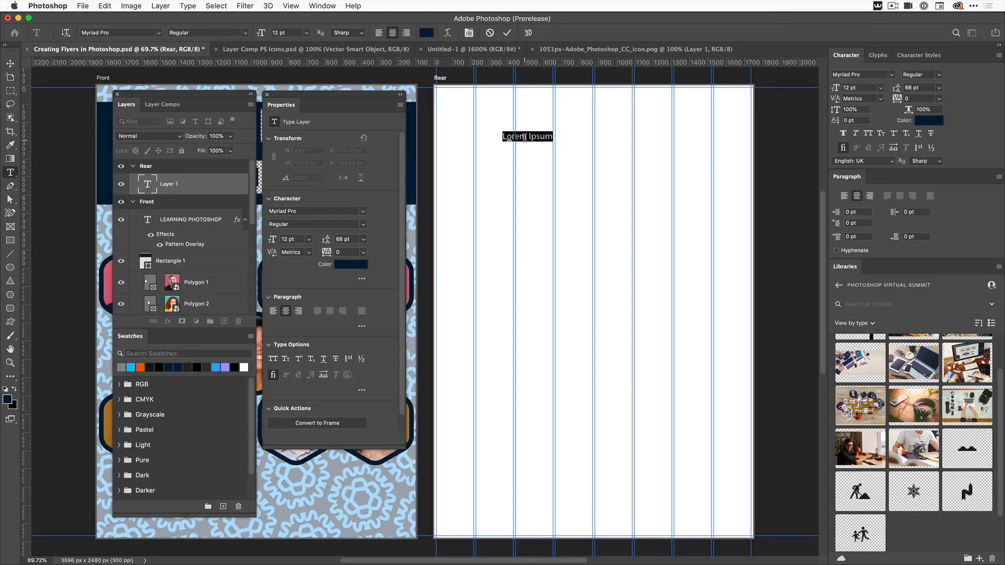
key("BackSpace")
type("LE")
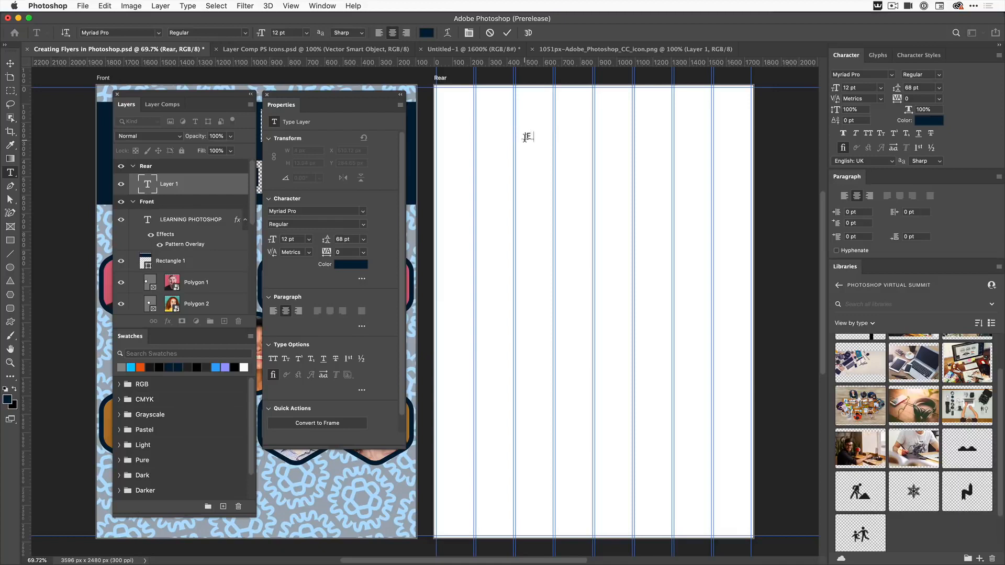
type("ARN PHOTOSHOP")
left_click(493, 137)
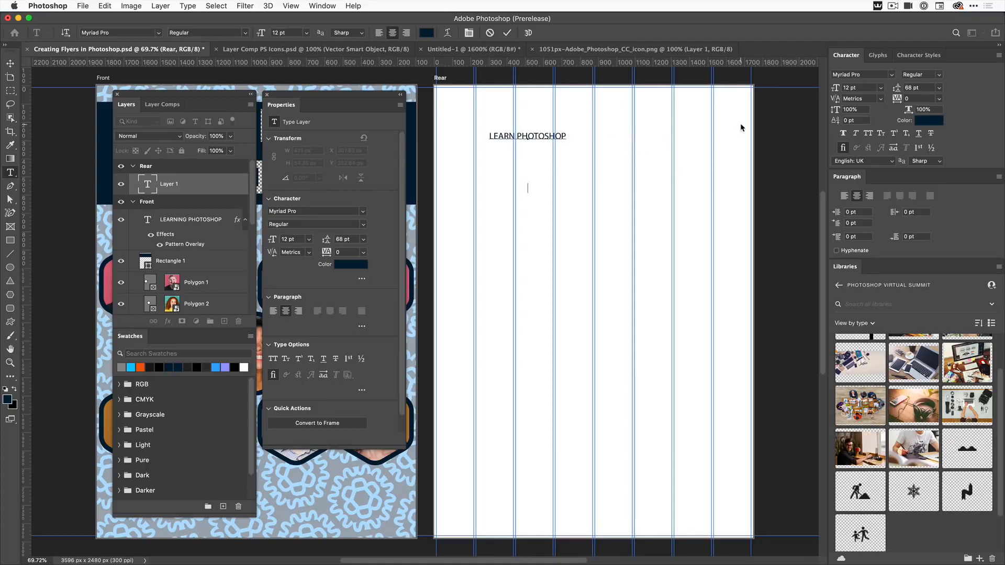
- Set the leading of the whole LEARN PHOTOSHOP text to Auto
key("super+a")
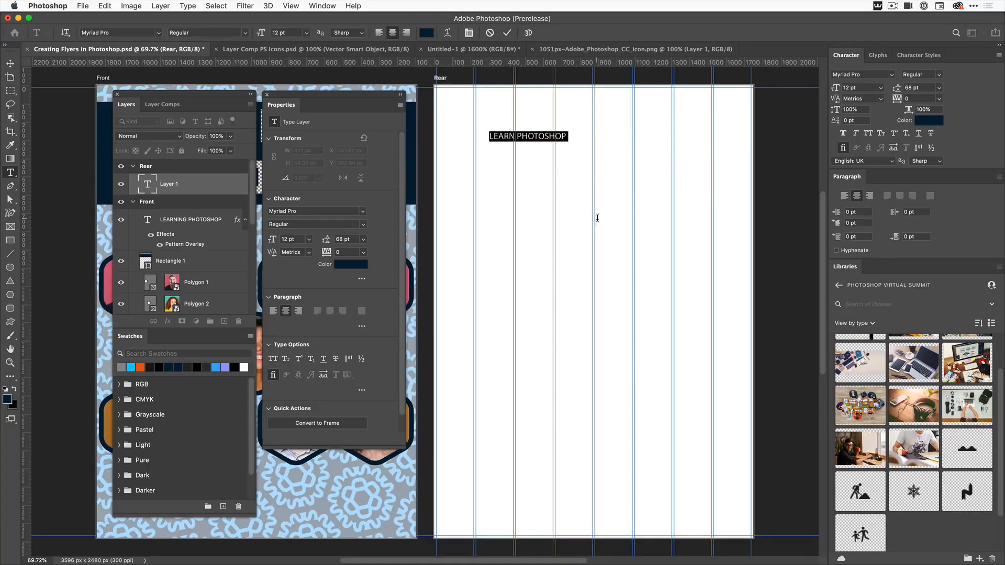
left_click(939, 88)
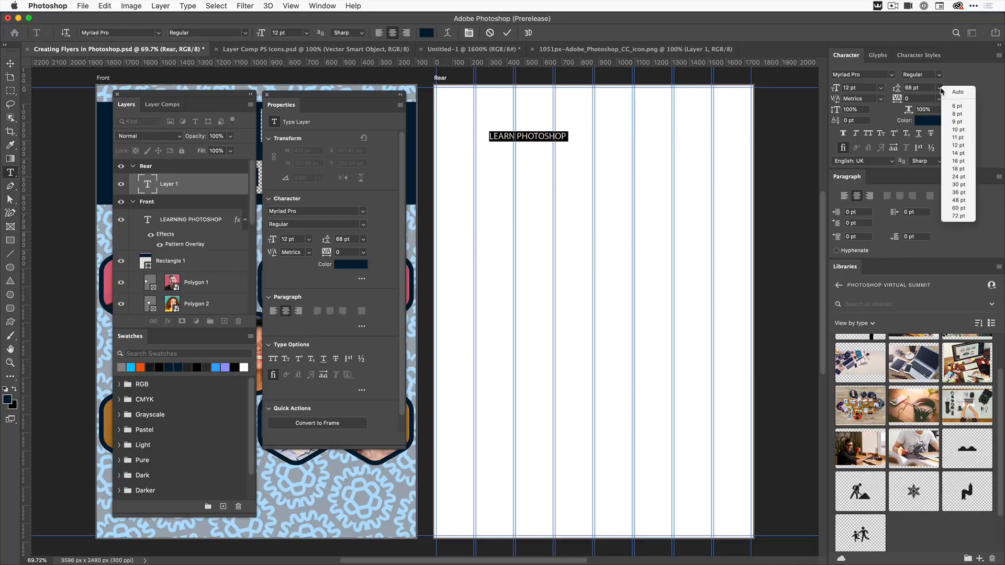
left_click(957, 92)
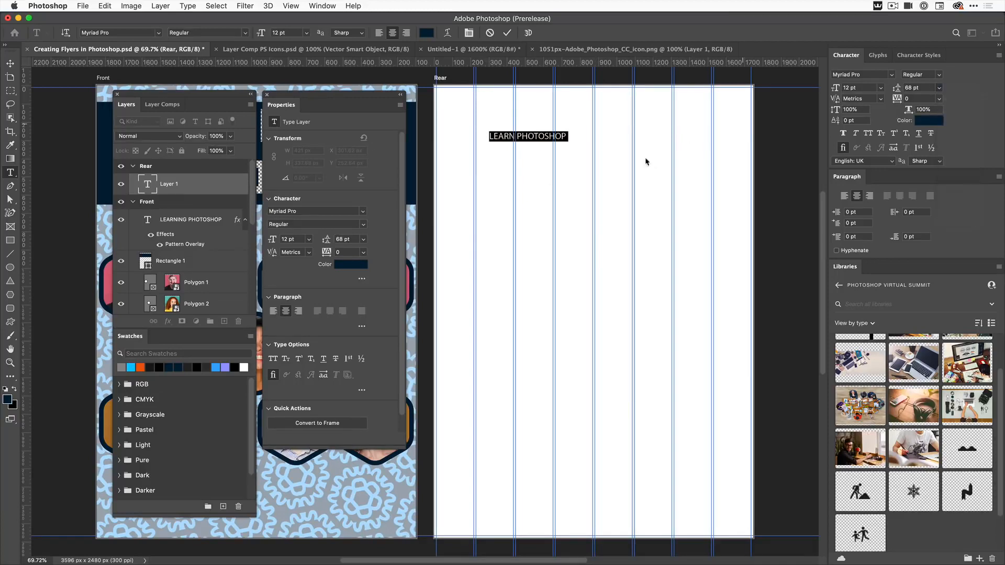
- Finish editing the LEARN PHOTOSHOP text and delete its layer from the Rear artboard
left_click(567, 137)
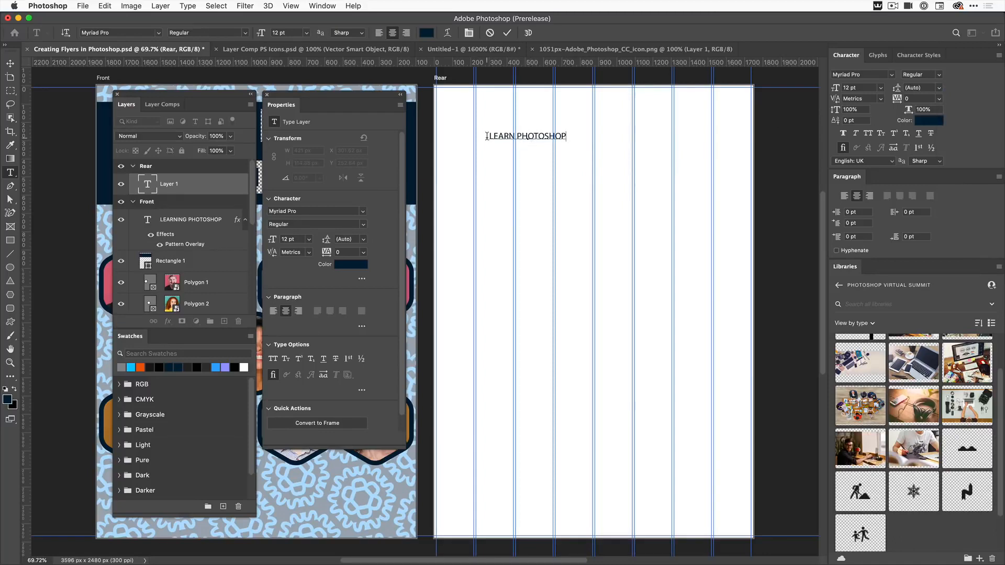
key("super")
left_click(10, 62)
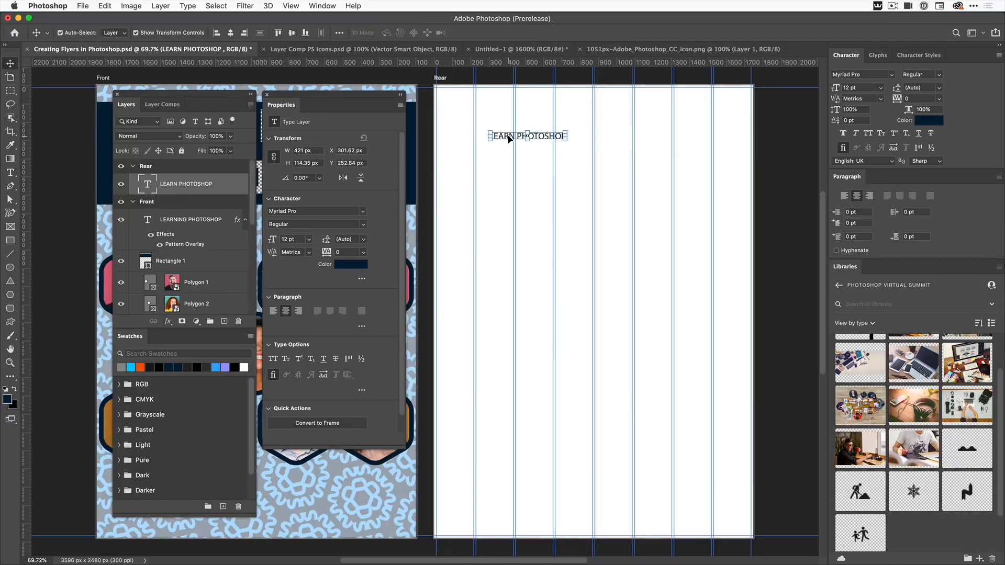
key("Delete")
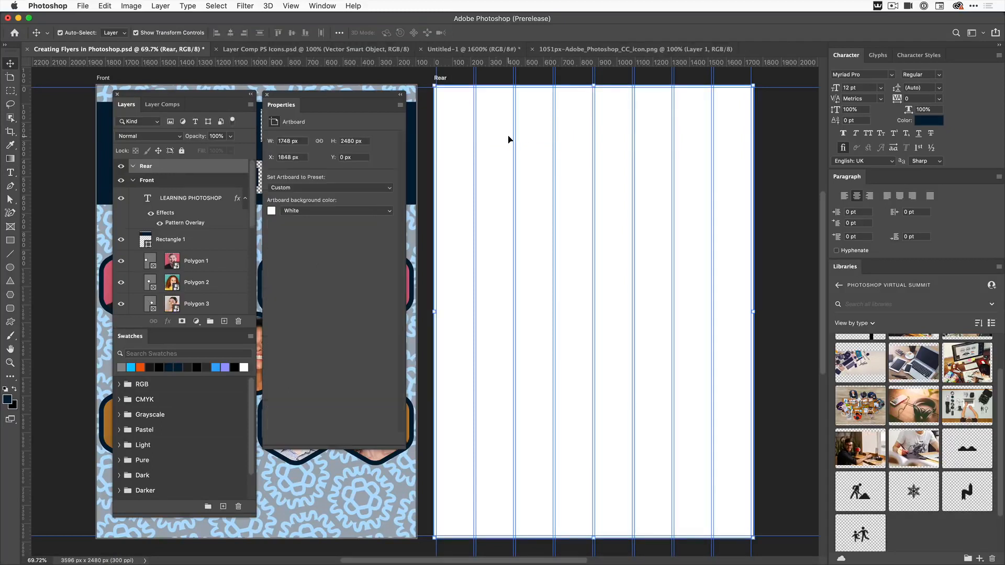
- Create a placeholder paragraph text box about 639 by 1192 px, spanning three grid columns in the right half of the Rear artboard
left_click(10, 173)
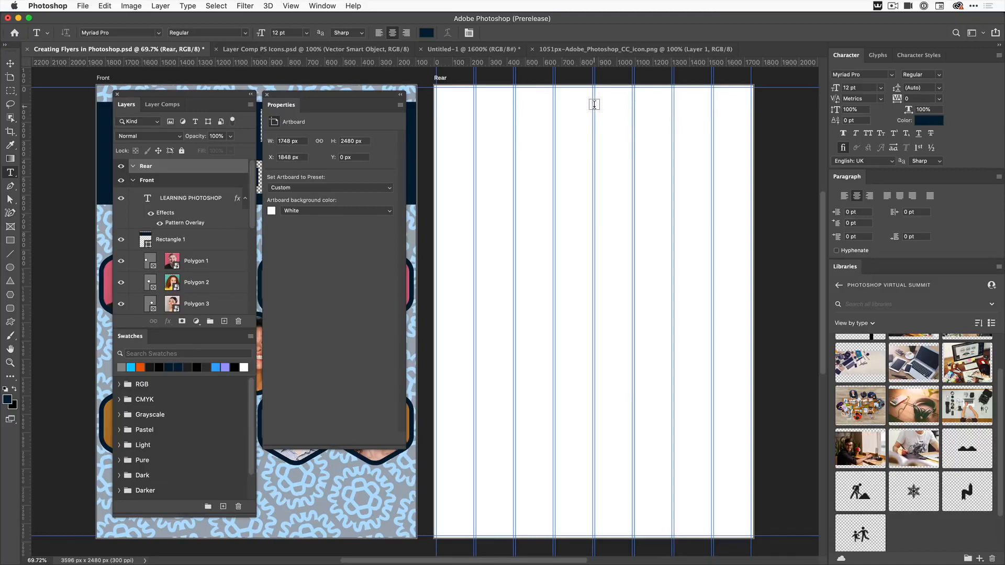
left_click_drag(594, 109, 710, 323)
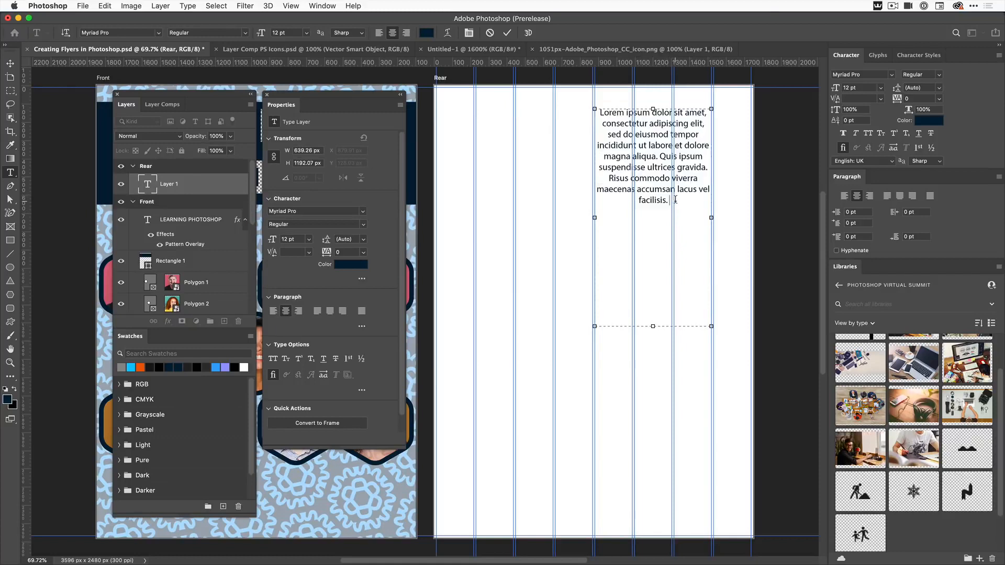
left_click(675, 201)
- Left-align all the placeholder paragraph text and set its size to 10 pt
left_click_drag(676, 204, 586, 109)
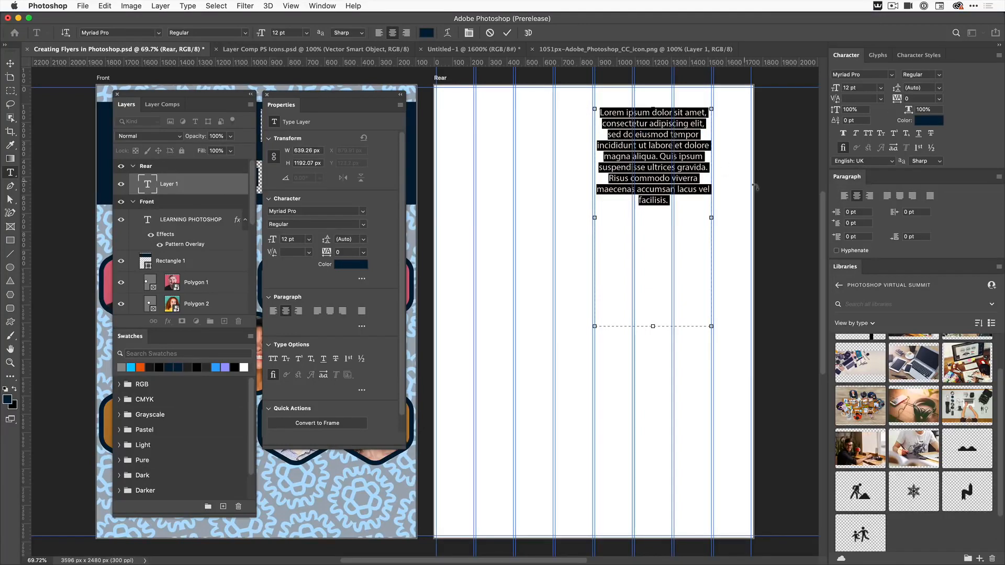
left_click(845, 196)
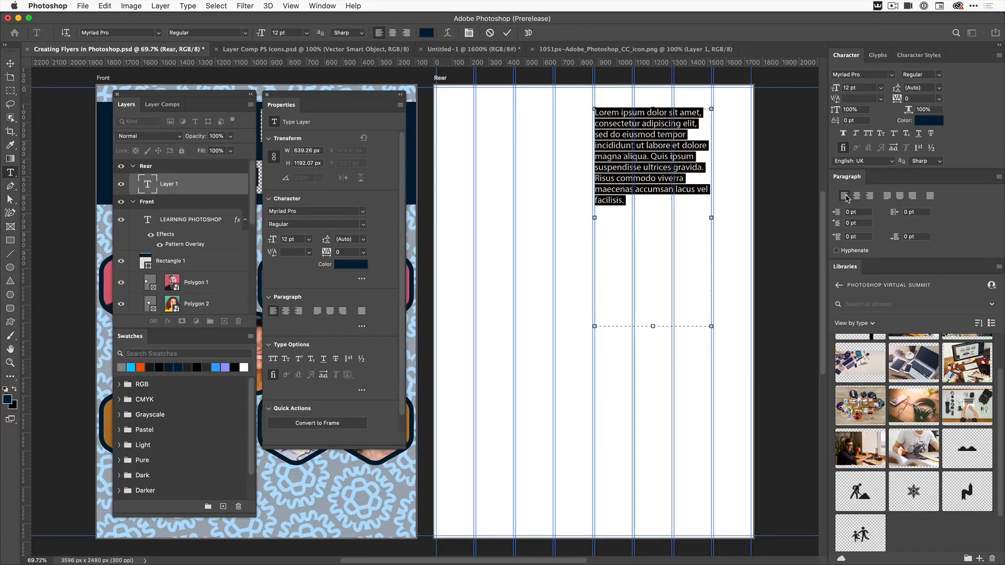
left_click(881, 89)
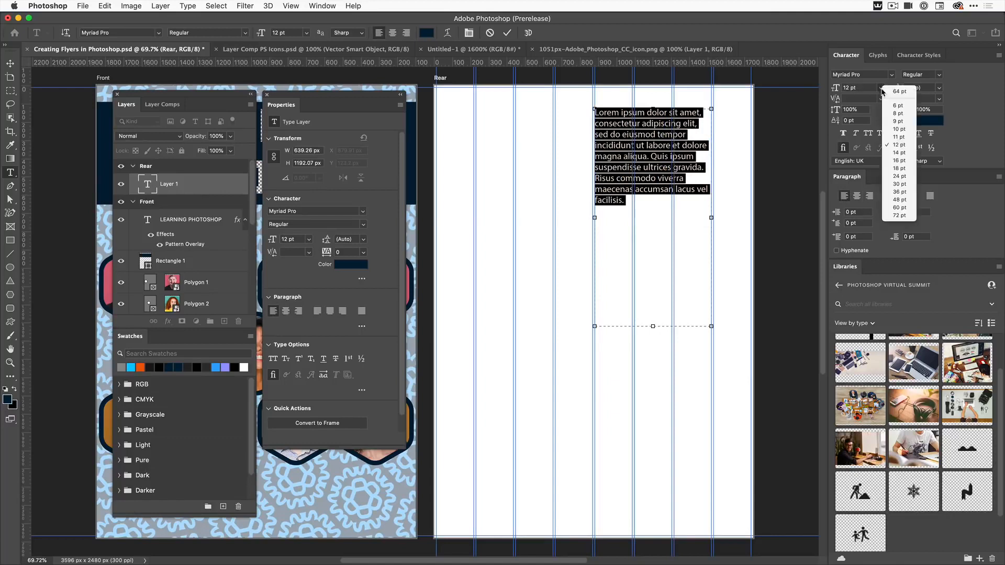
left_click(897, 130)
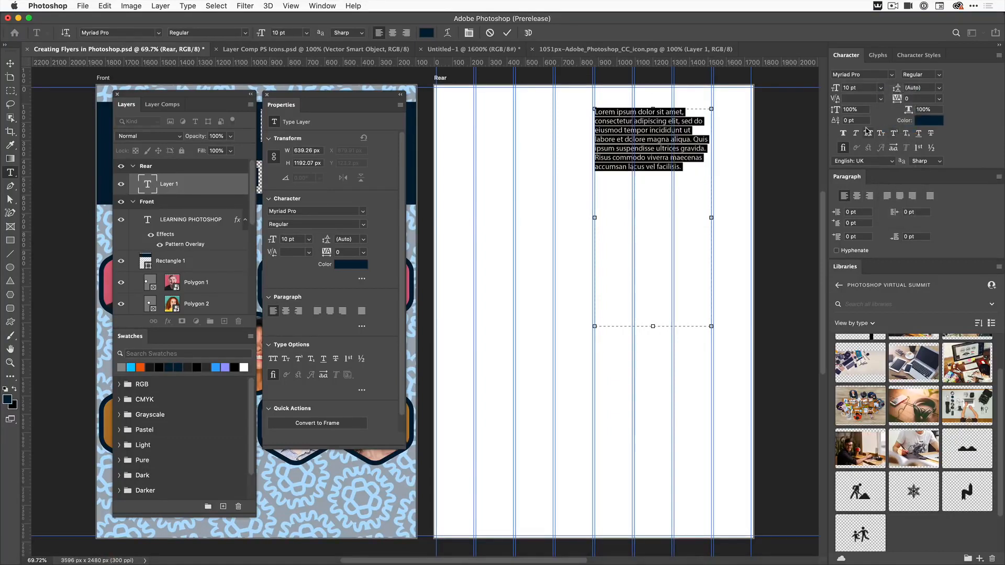
- Paste additional Lorem Ipsum text at the end of the paragraph to fill the text box
left_click(685, 163)
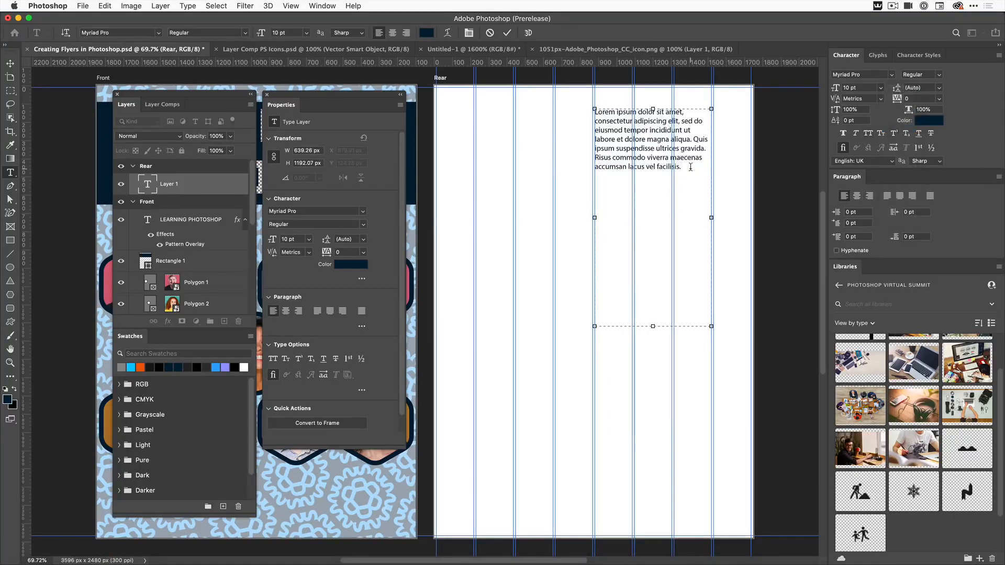
left_click(187, 6)
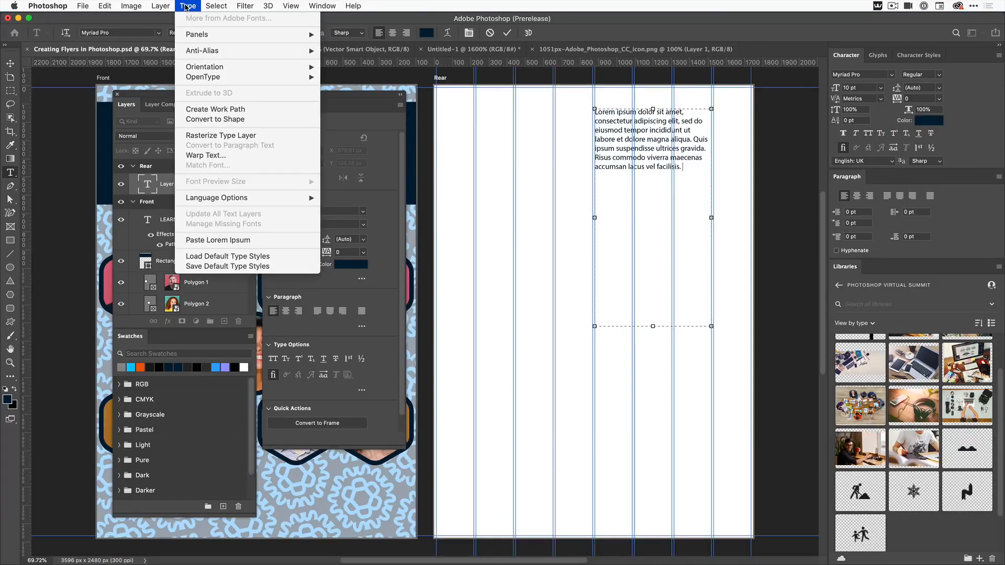
left_click(225, 239)
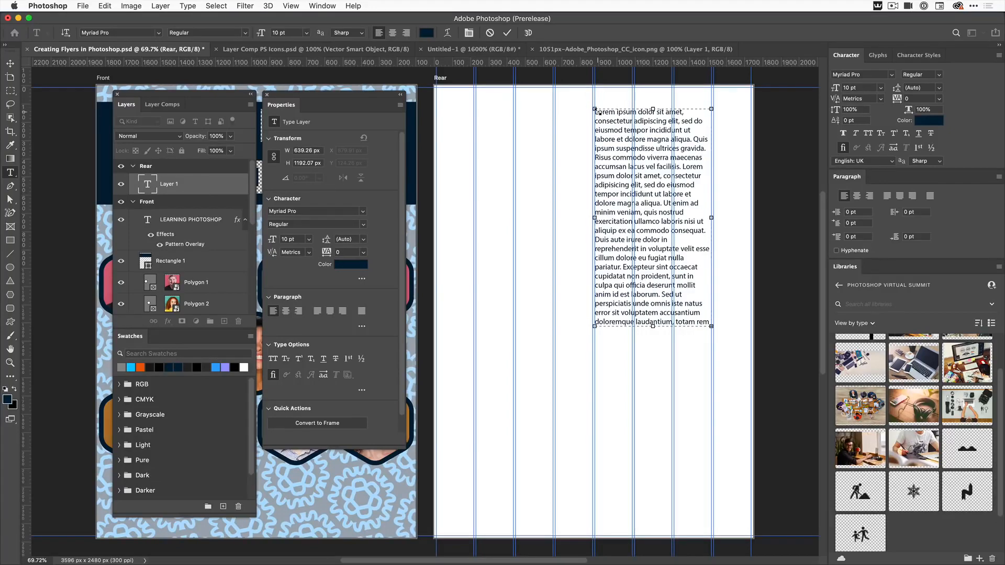
- Centre-align all the Lorem Ipsum text in the Rear artboard's paragraph box
triple_click(705, 320)
key("super+a")
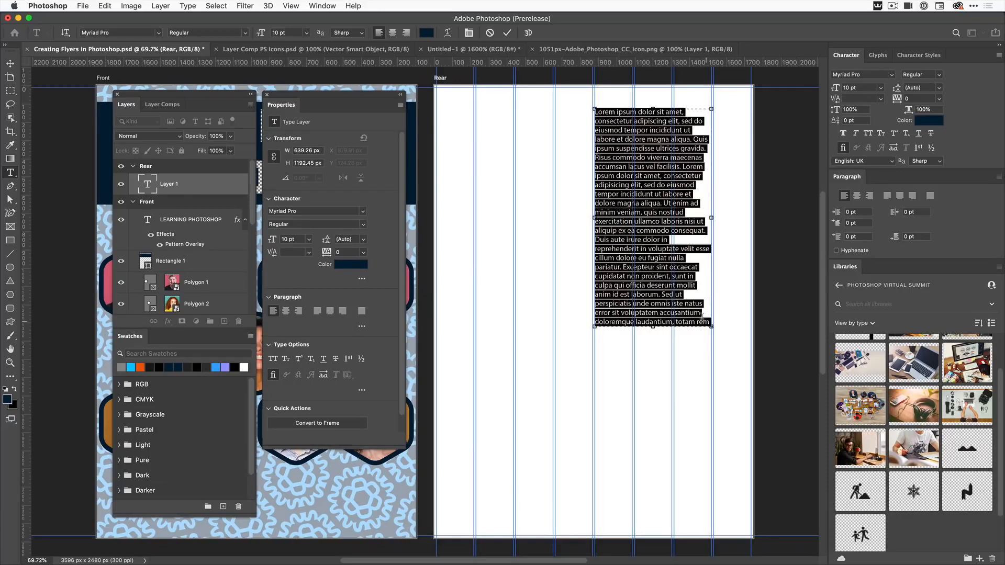
left_click(856, 196)
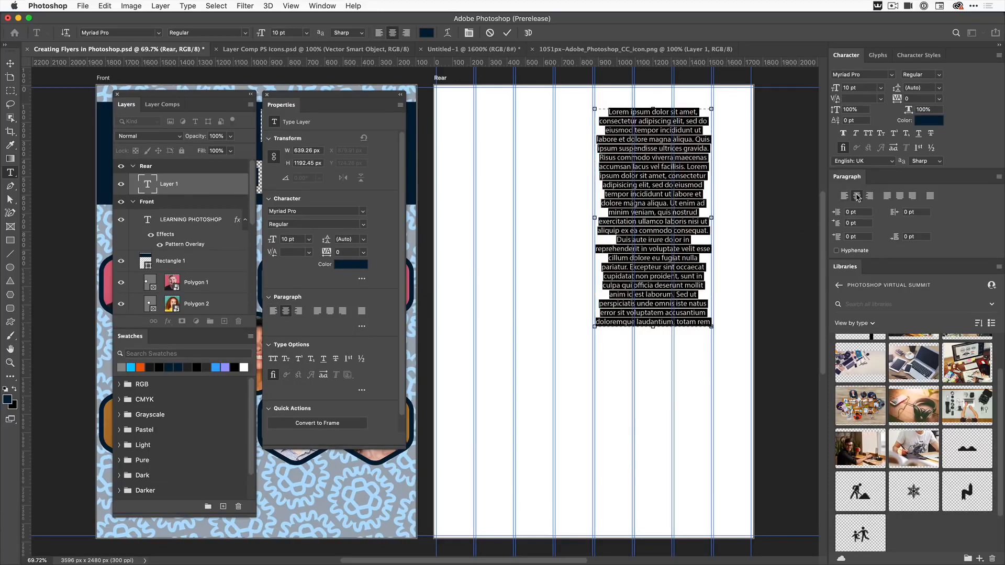
- Try right alignment on the Lorem Ipsum text, settle on justified with the last line left-aligned, and commit the edit
left_click(869, 197)
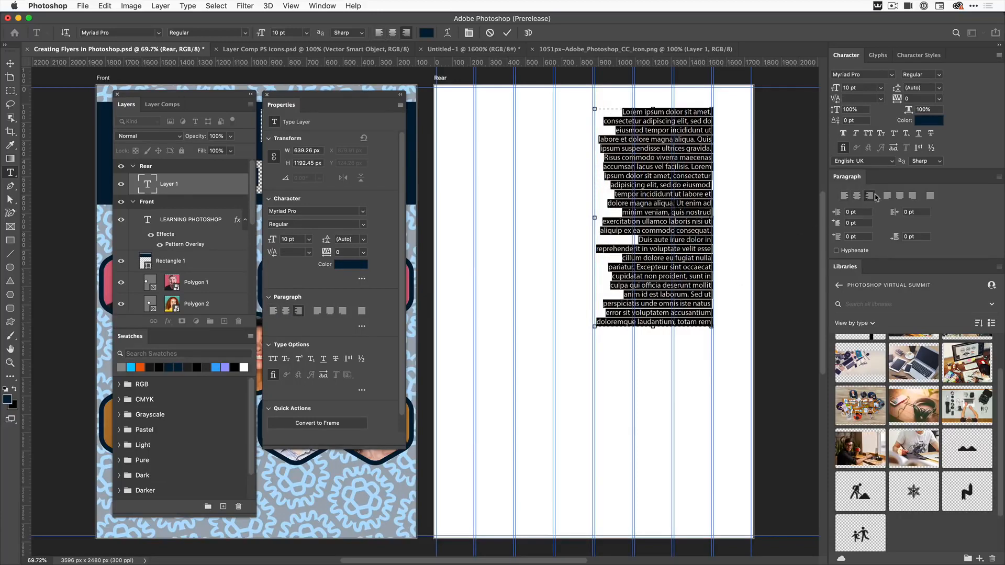
left_click(887, 197)
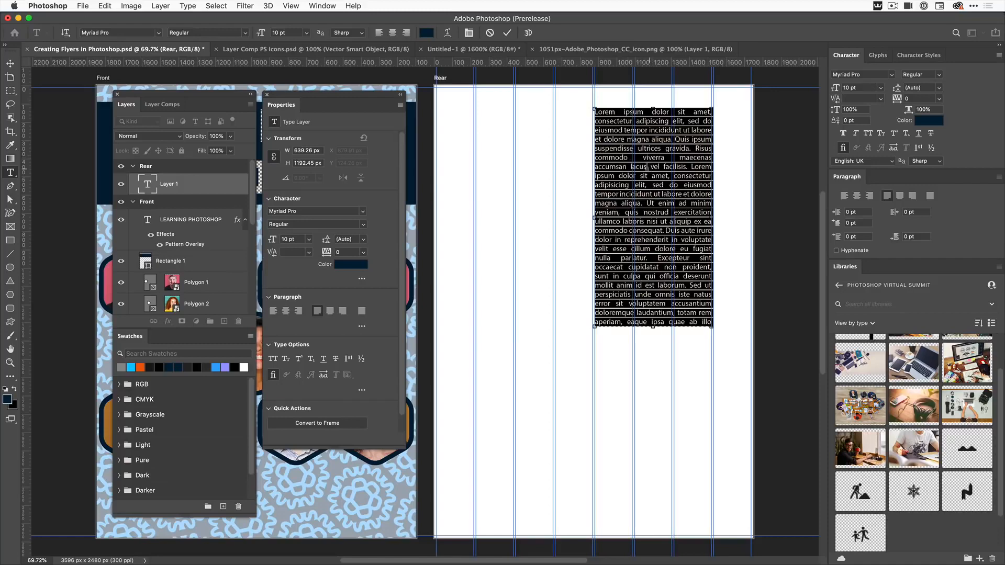
key("Escape")
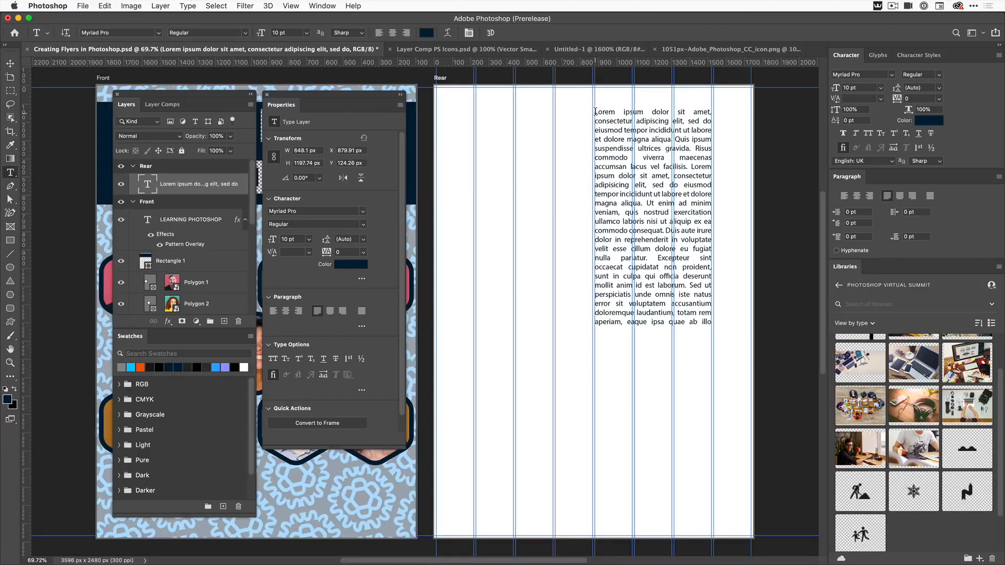
- Convert the Lorem Ipsum paragraph layer to point text, accepting the deletion of overflowing text
left_click_drag(595, 111, 715, 329)
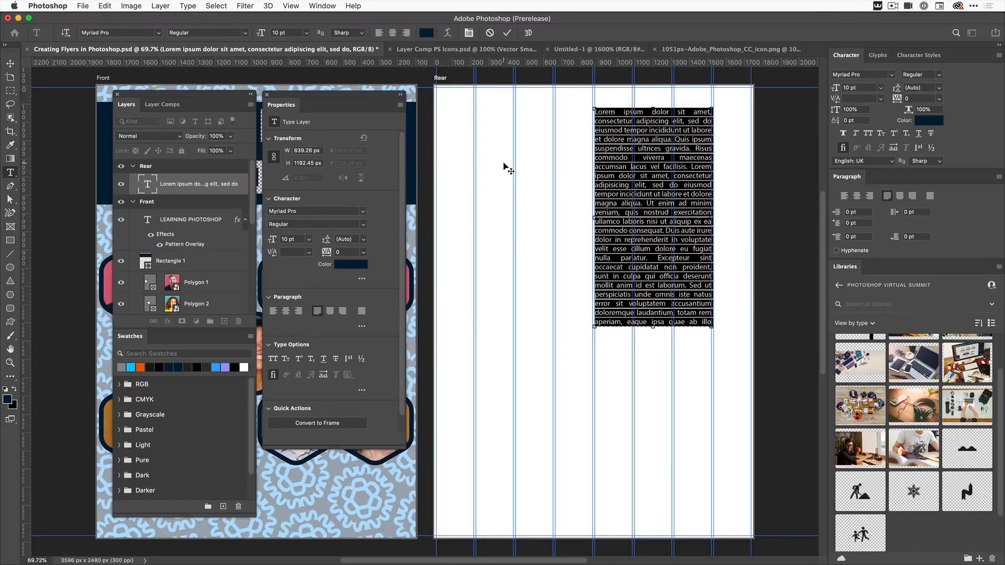
right_click(173, 187)
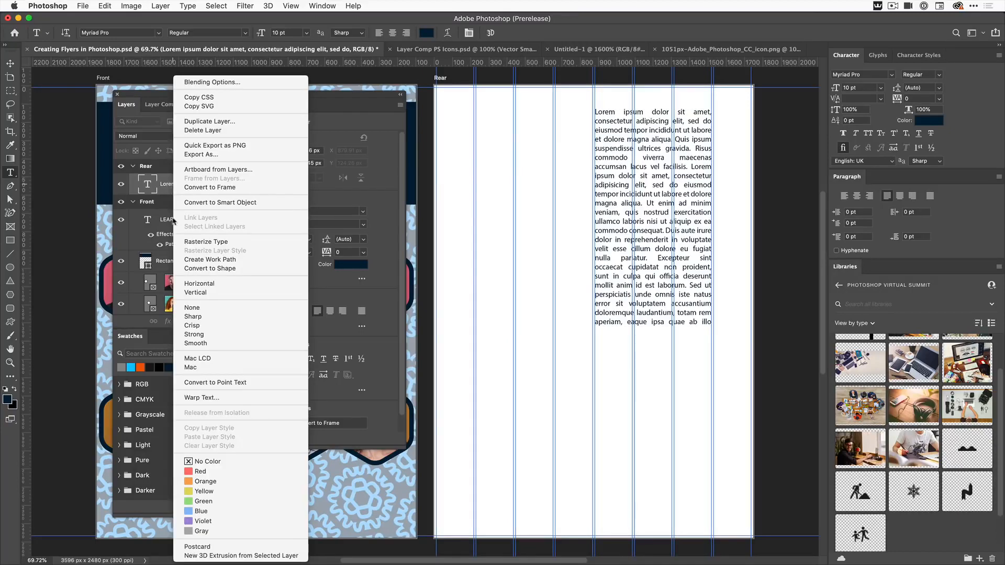
left_click(227, 382)
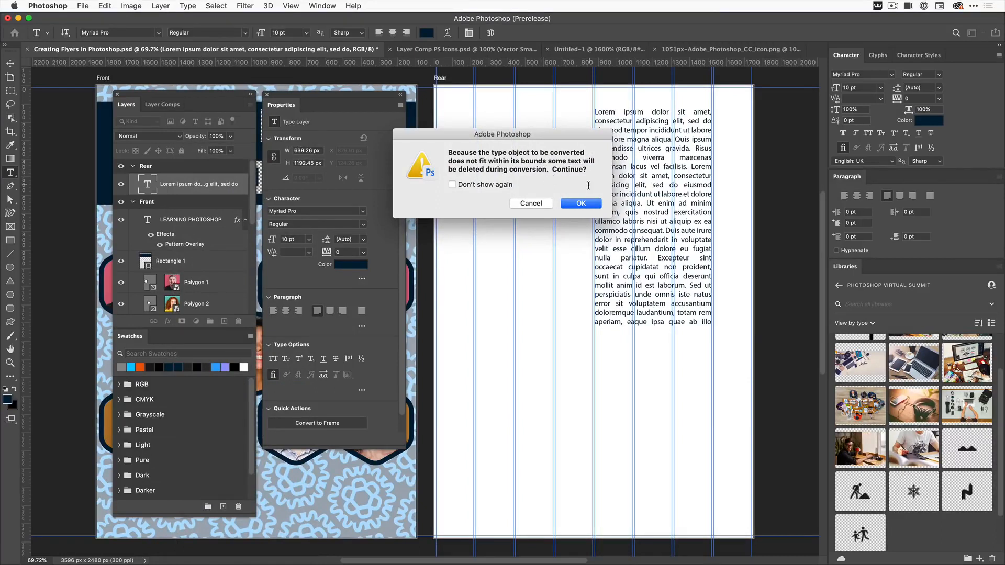
left_click(578, 204)
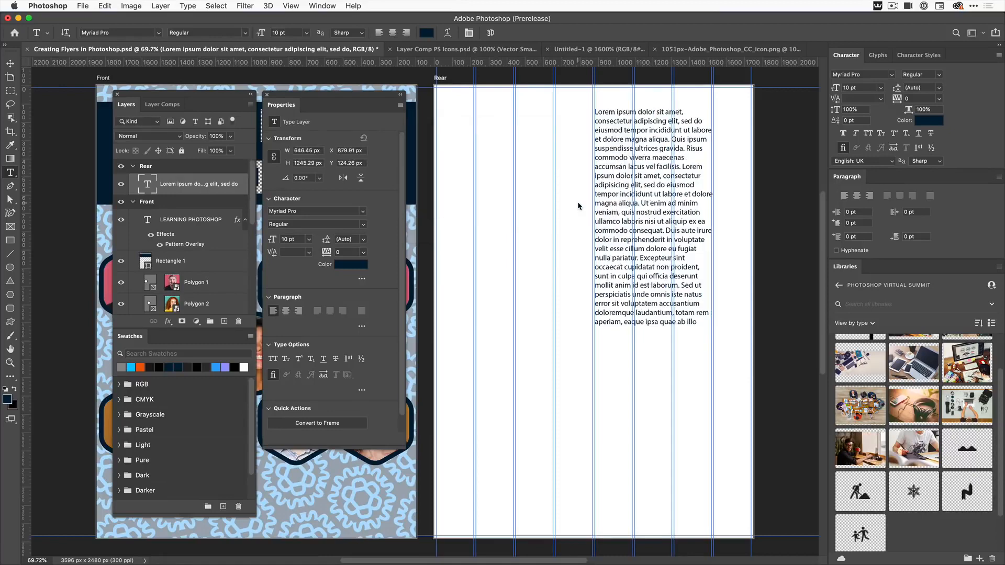
- Try indenting the second line of the point text, starting with "consectetur", and delete the inserted space again
left_click(660, 113)
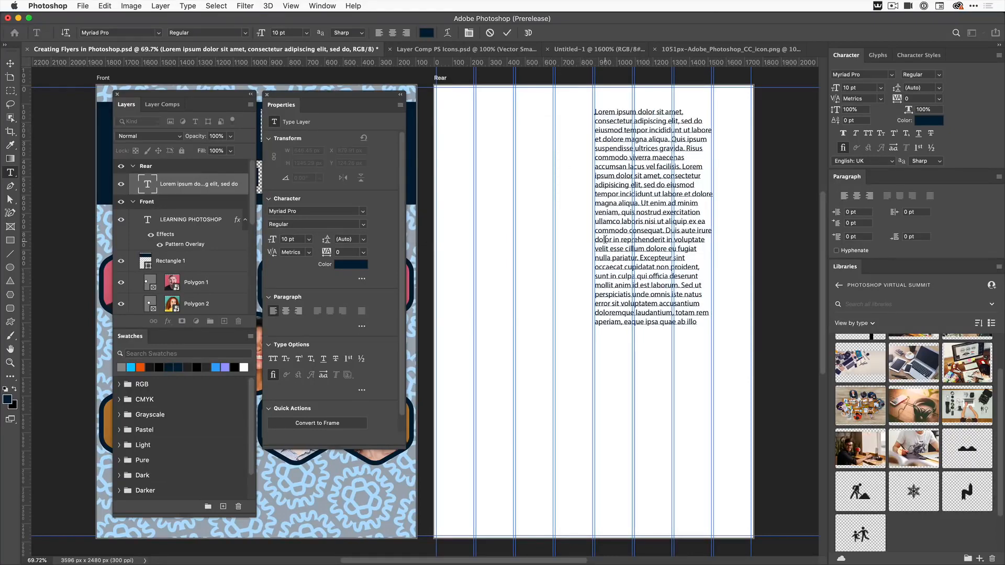
left_click(595, 120)
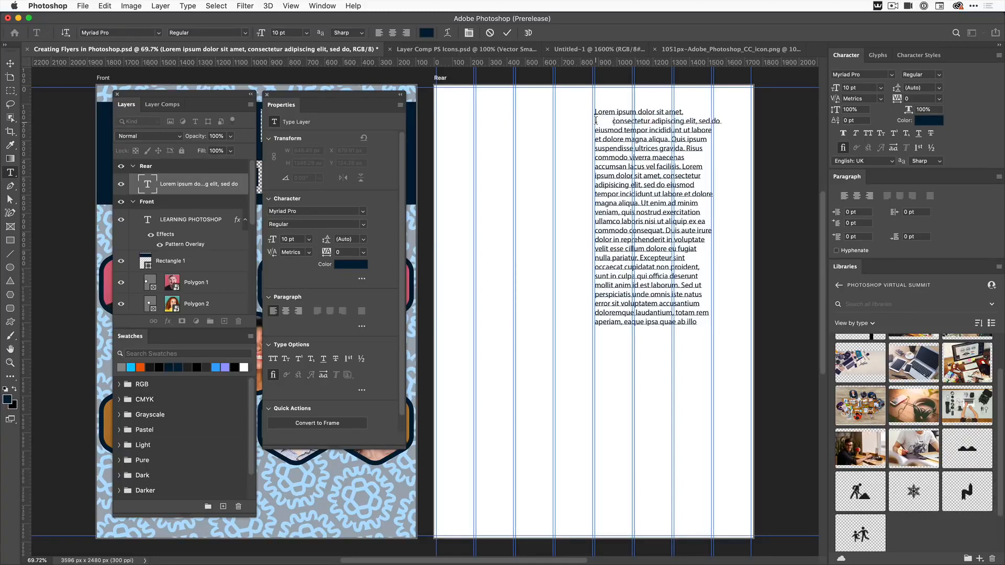
left_click_drag(629, 166, 698, 212)
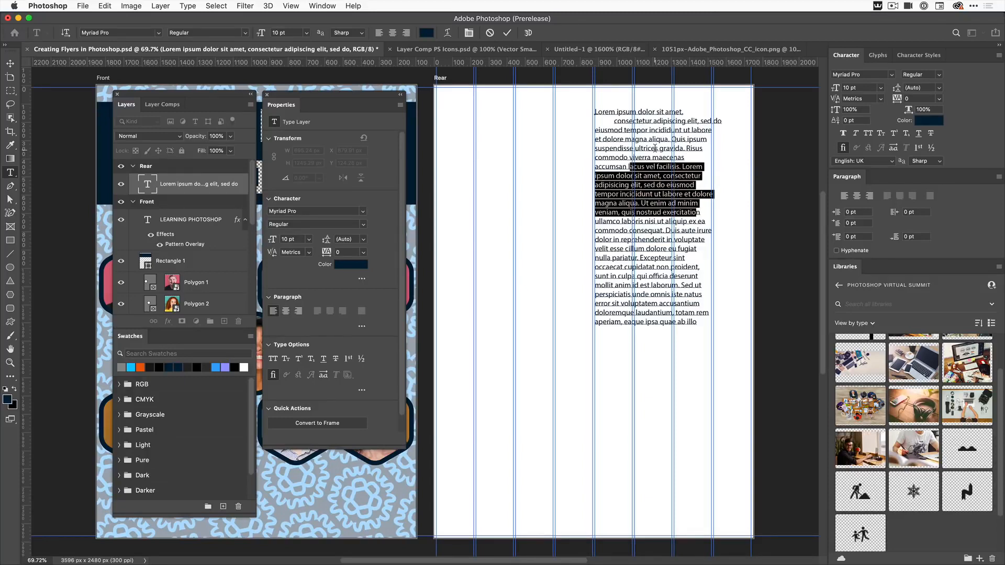
left_click(612, 122)
left_click_drag(613, 122, 595, 122)
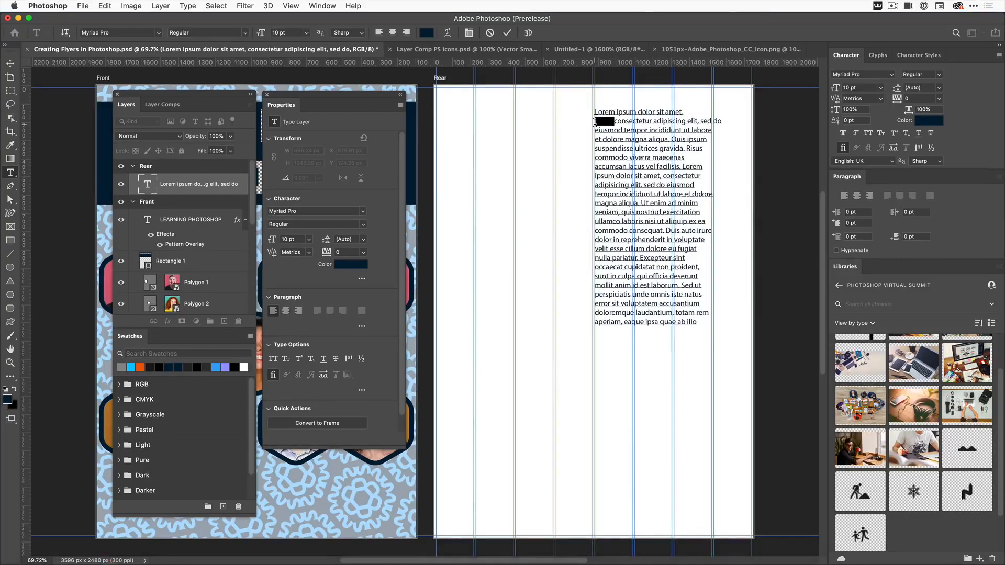
key("BackSpace")
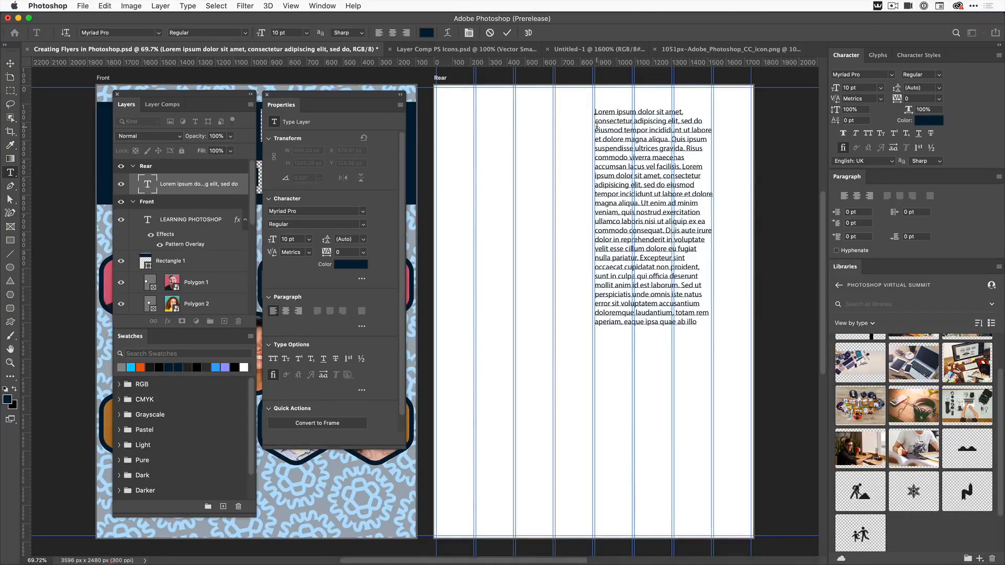
- Convert the Lorem Ipsum layer back to paragraph text, check its bounding box and deselect the text
left_click(11, 64)
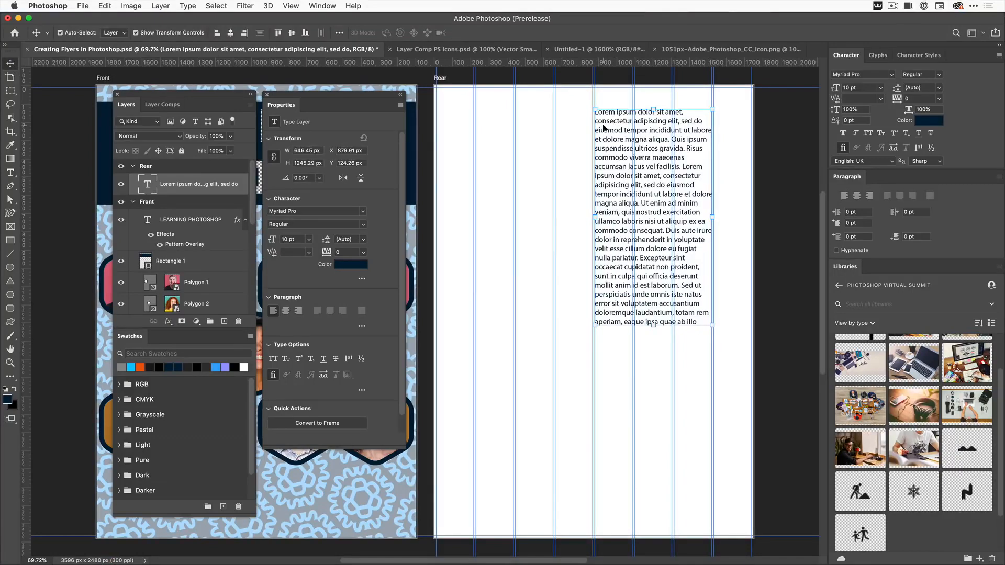
right_click(181, 186)
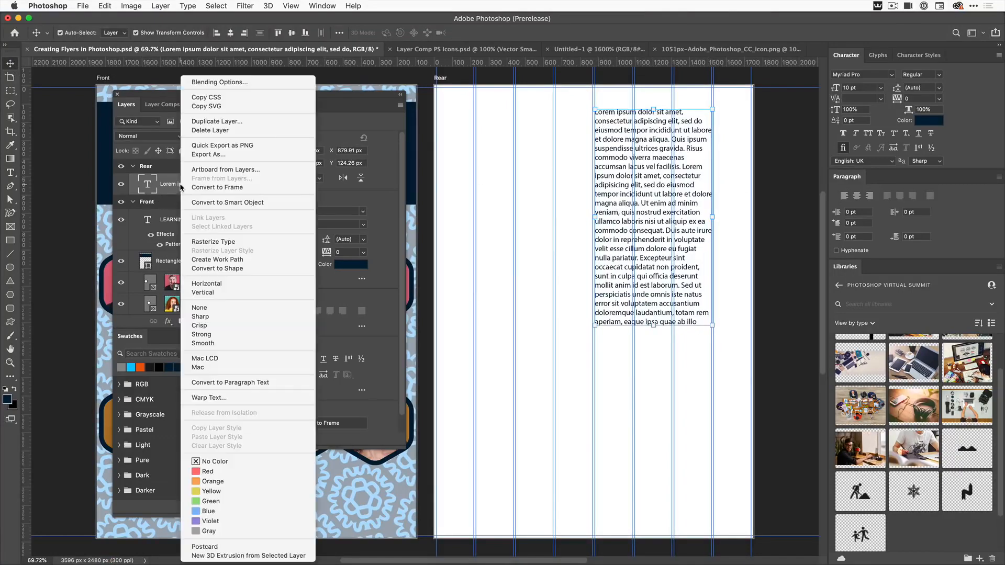
left_click(260, 383)
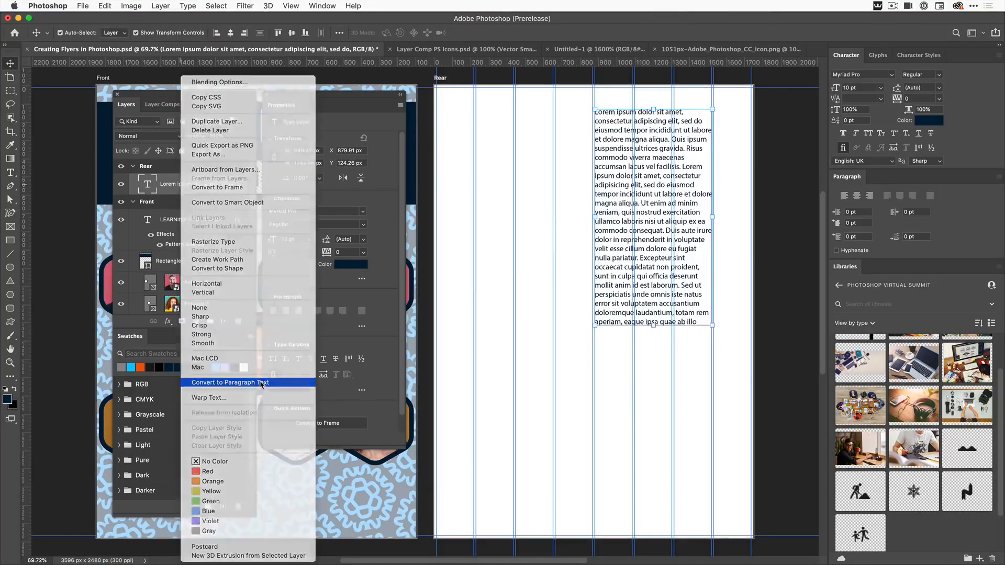
double_click(613, 273)
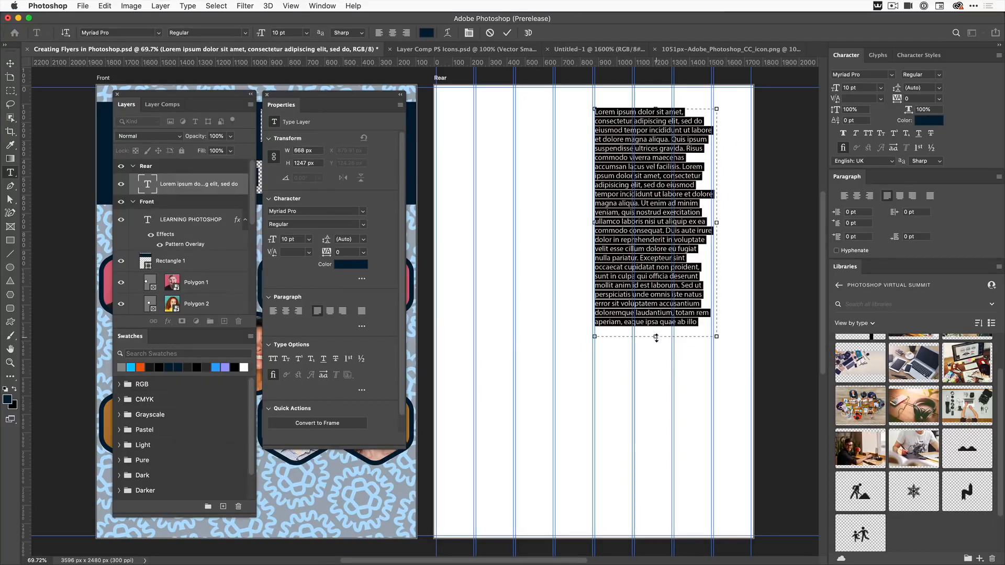
mouse_move(655, 337)
left_mouse_down()
mouse_move(656, 354)
mouse_move(655, 338)
left_mouse_up()
key("Escape")
key("v")
left_click(576, 233)
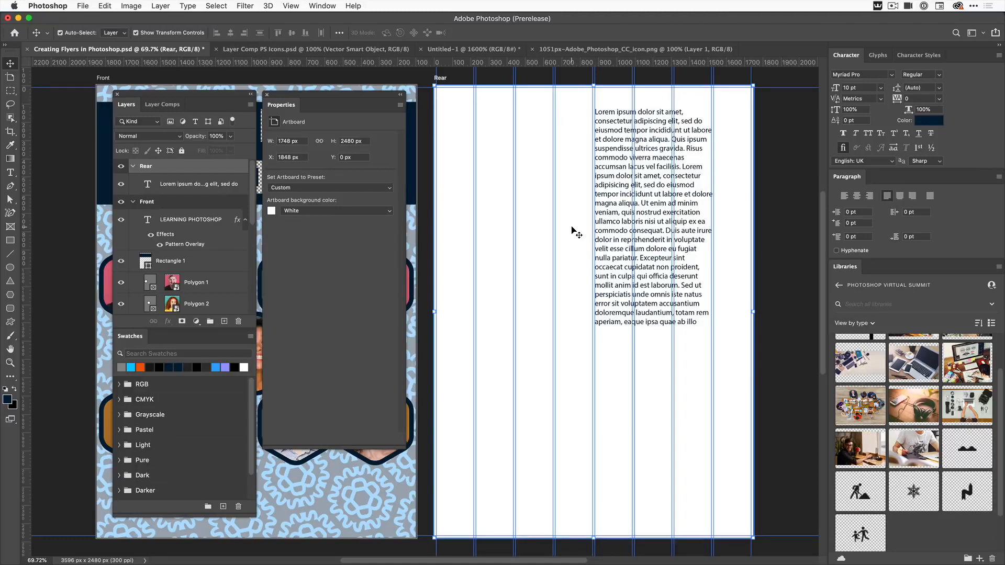
- Start a dark navy Pen tool shape with a zigzag upper edge across the Rear artboard below the text, overshooting both sides
left_click(11, 187)
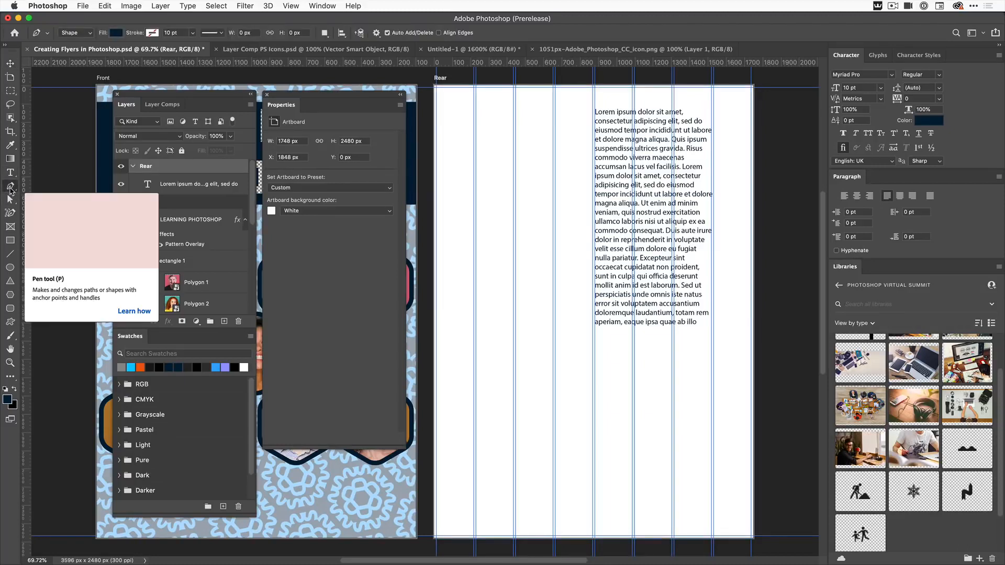
left_click(426, 323)
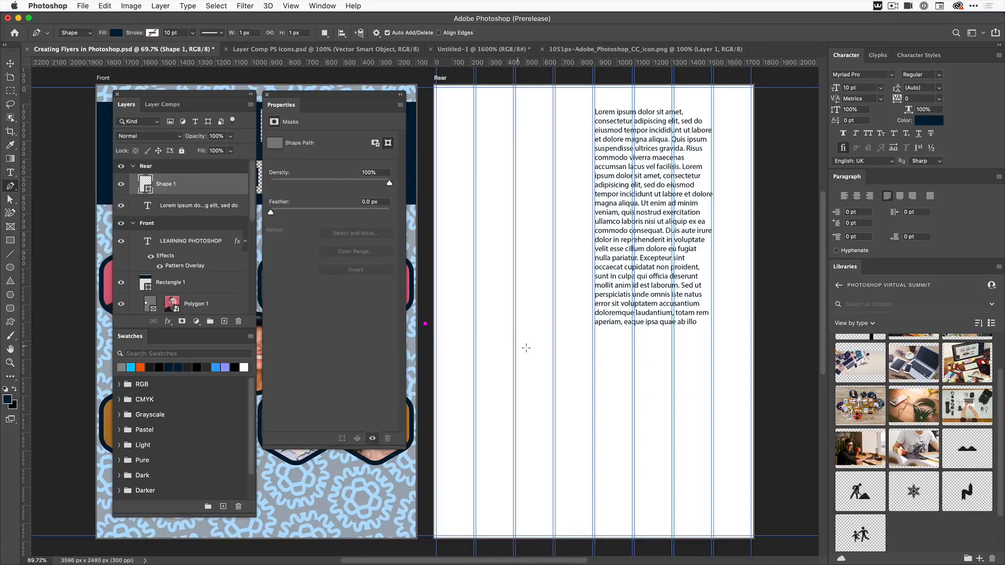
left_click(546, 348)
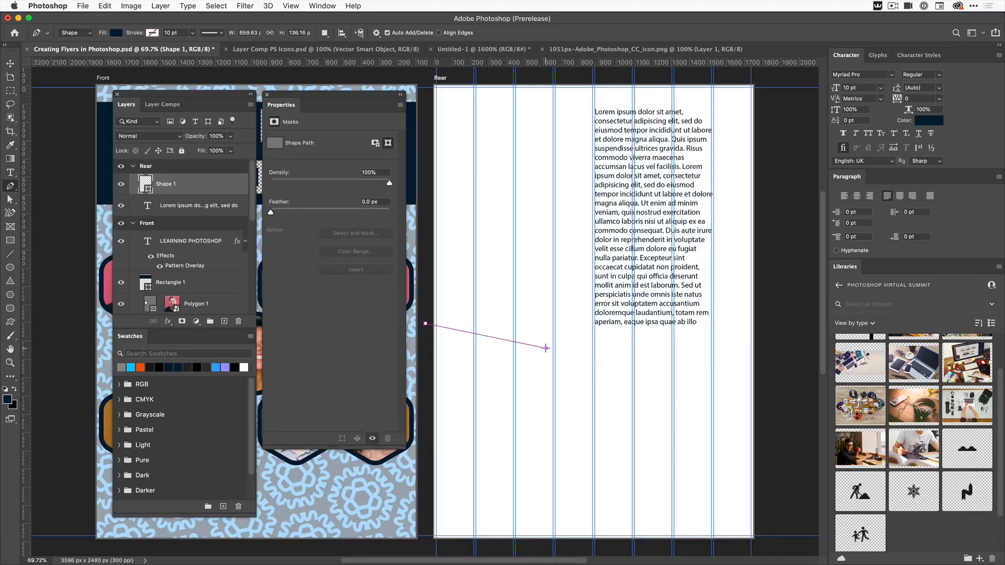
left_click(578, 334)
left_click(624, 382)
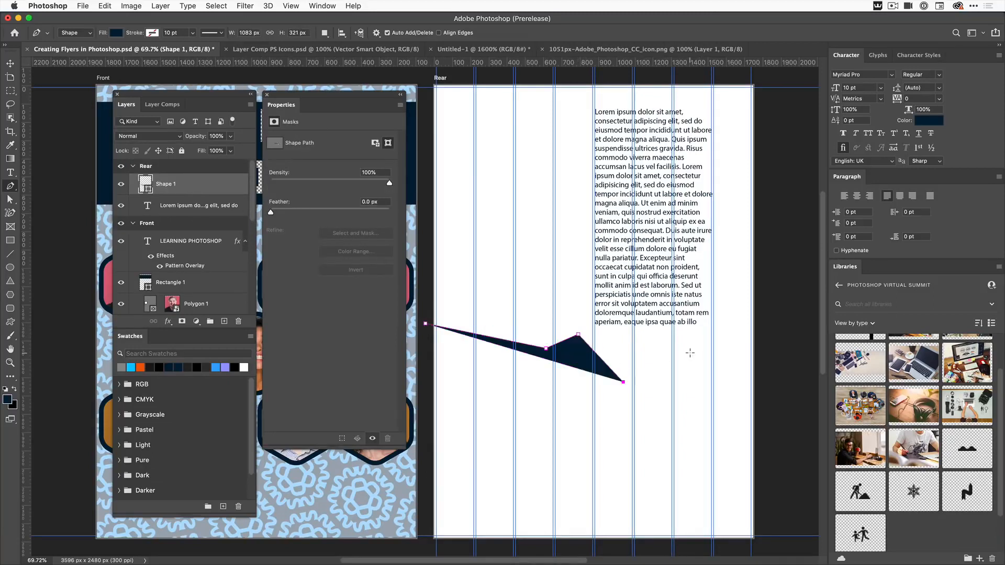
left_click(690, 353)
left_click(775, 390)
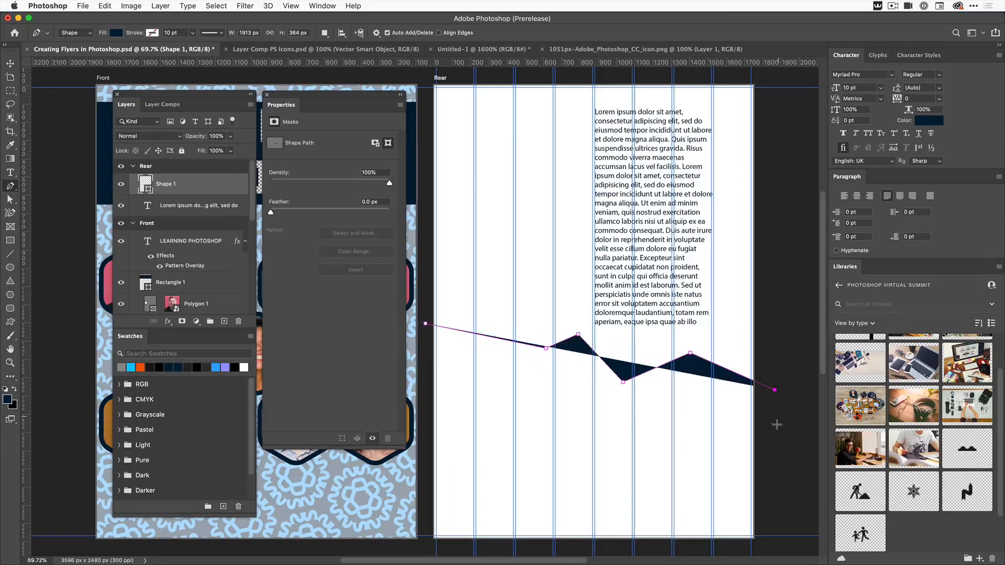
- Complete the navy shape with a zigzag lower edge near the artboard's bottom and close it, making it about 1913 by 1099 px
left_click(773, 523)
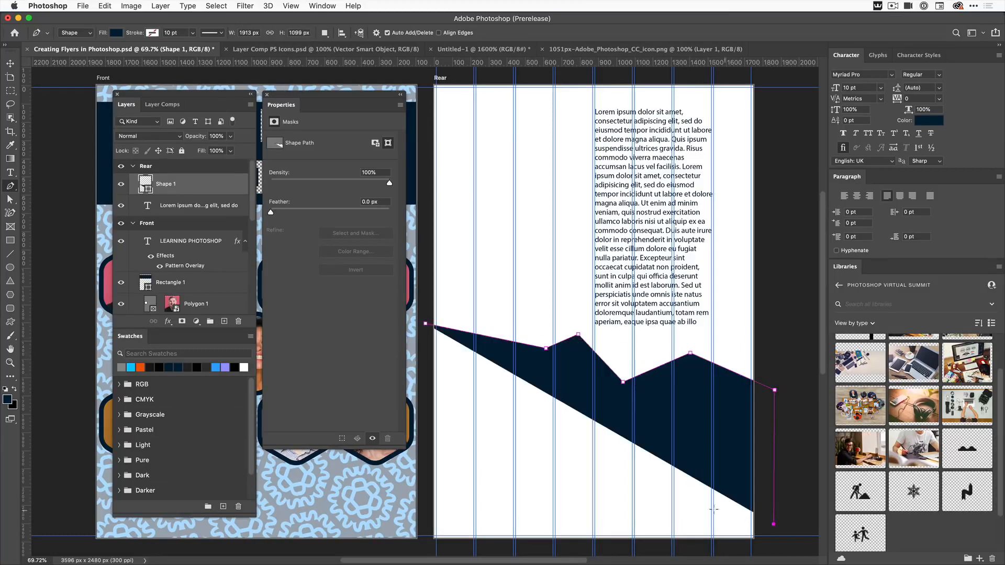
left_click(657, 493)
left_click(606, 515)
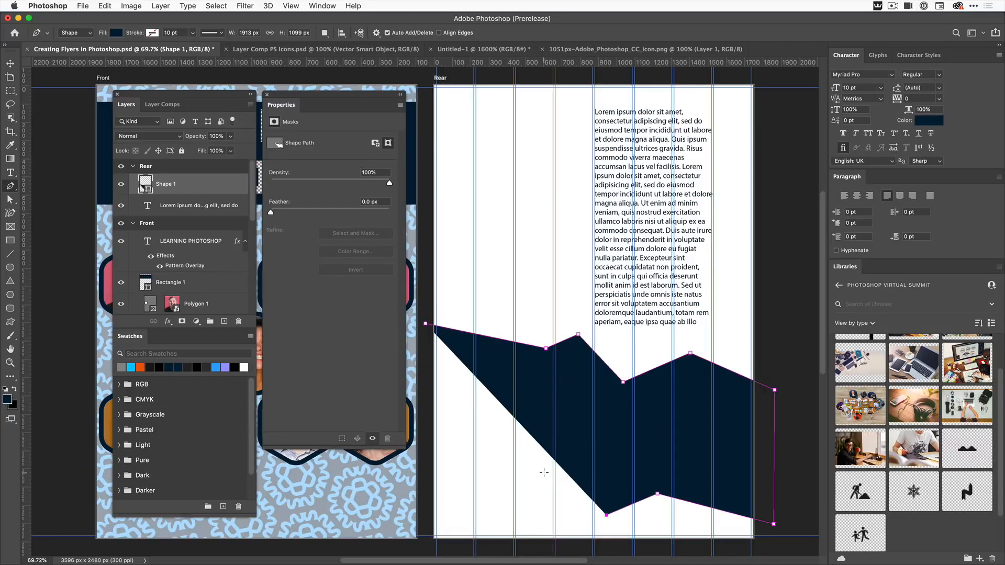
left_click(545, 473)
left_click(485, 505)
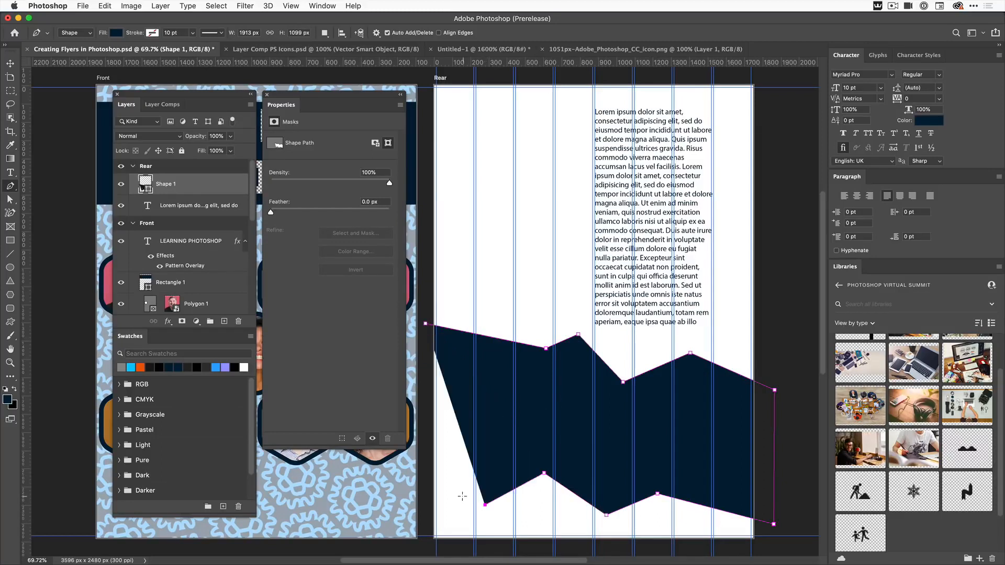
left_click(429, 480)
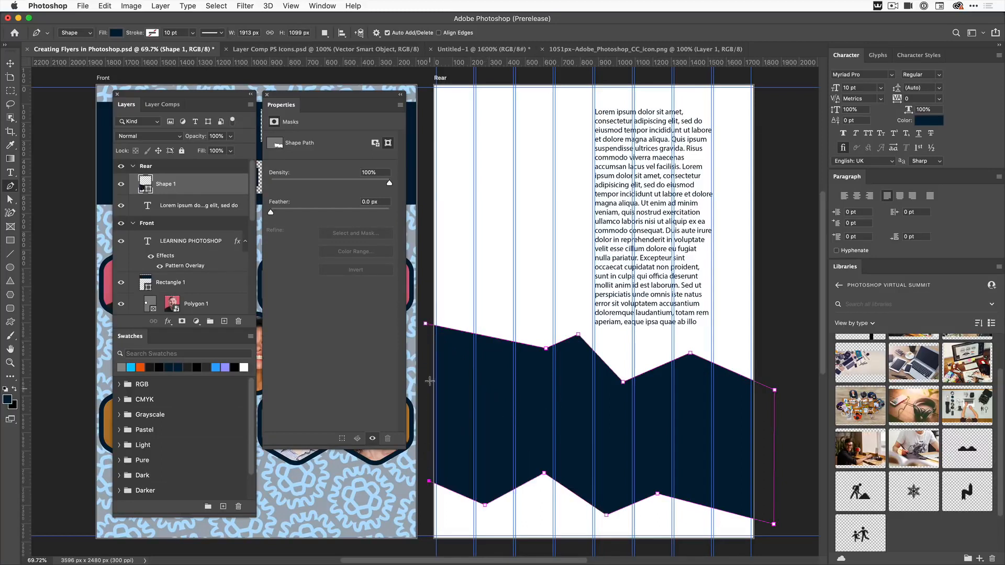
left_click(425, 325)
- Convert the zigzag shape layer to a frame named Shape 1, keeping its 1913 by 1099 px size
left_click(11, 63)
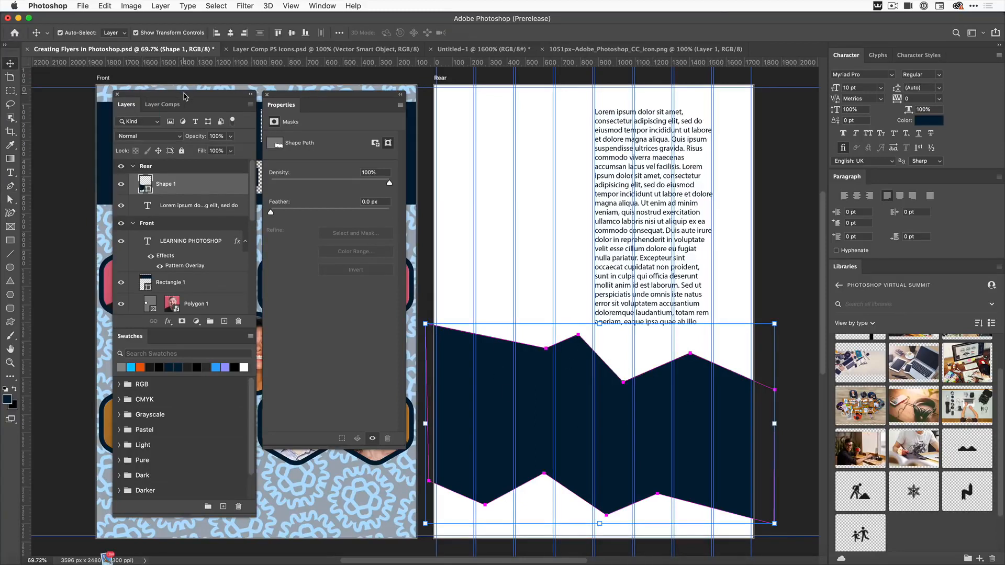
right_click(187, 189)
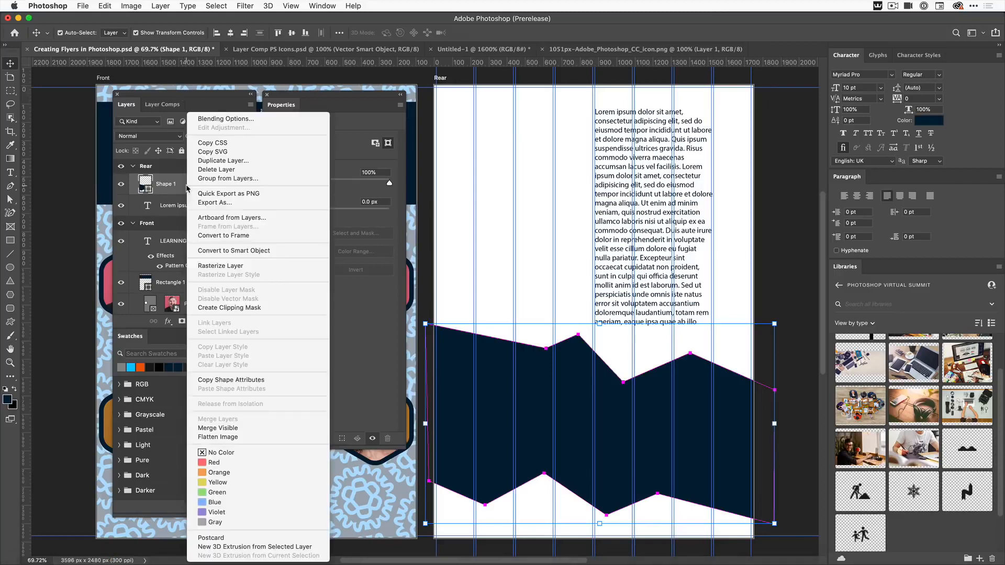
left_click(224, 236)
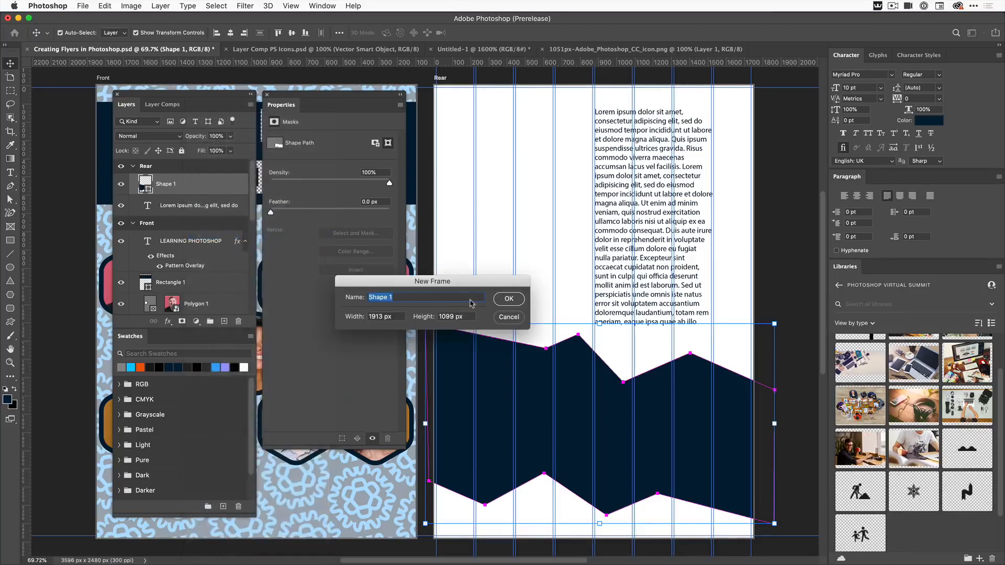
left_click(507, 299)
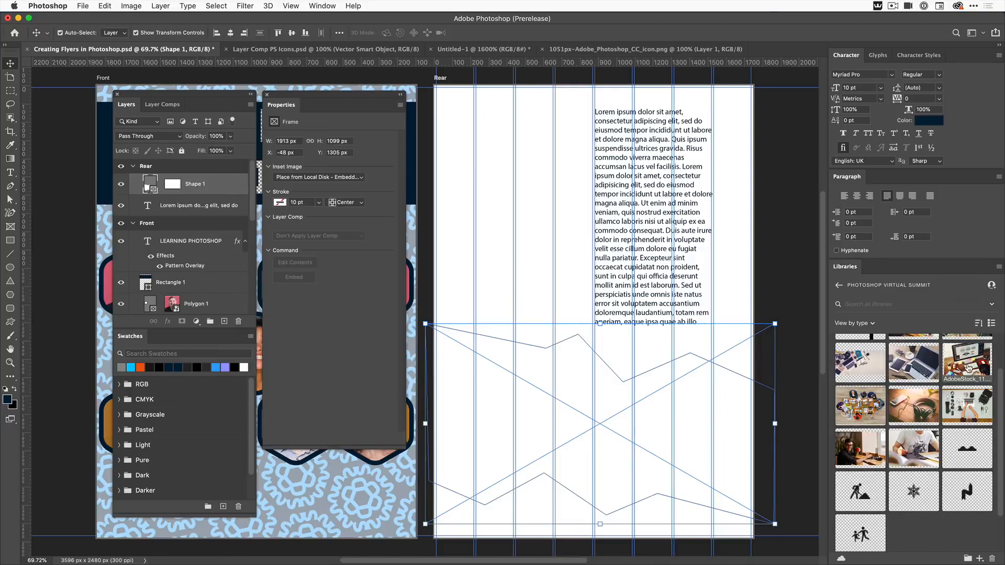
- Place the library photo AdobeStock_113402101 in the zigzag frame and replace it with the overhead team-meeting photo AdobeStock_65698953
left_click_drag(971, 359, 593, 406)
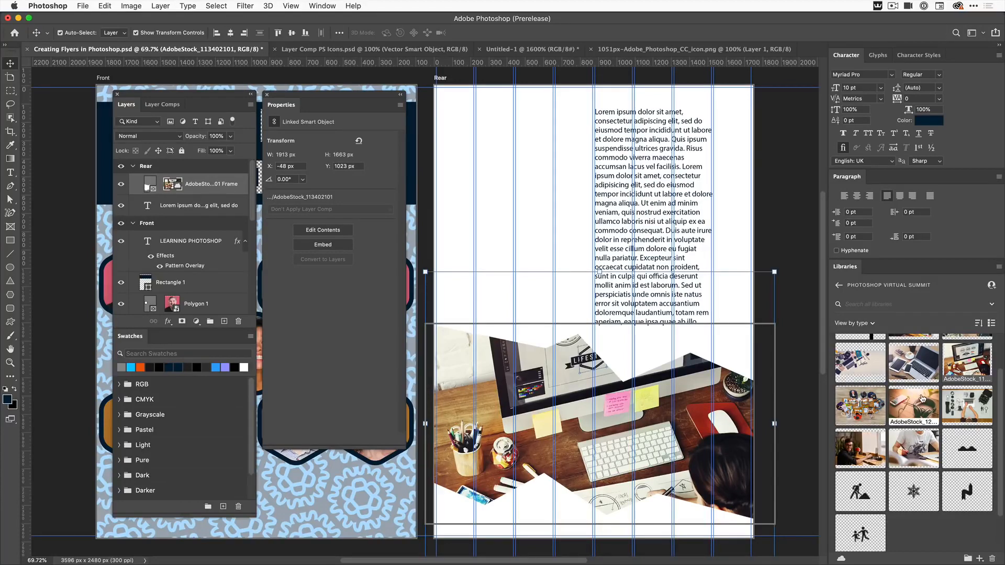
left_click_drag(861, 407, 610, 412)
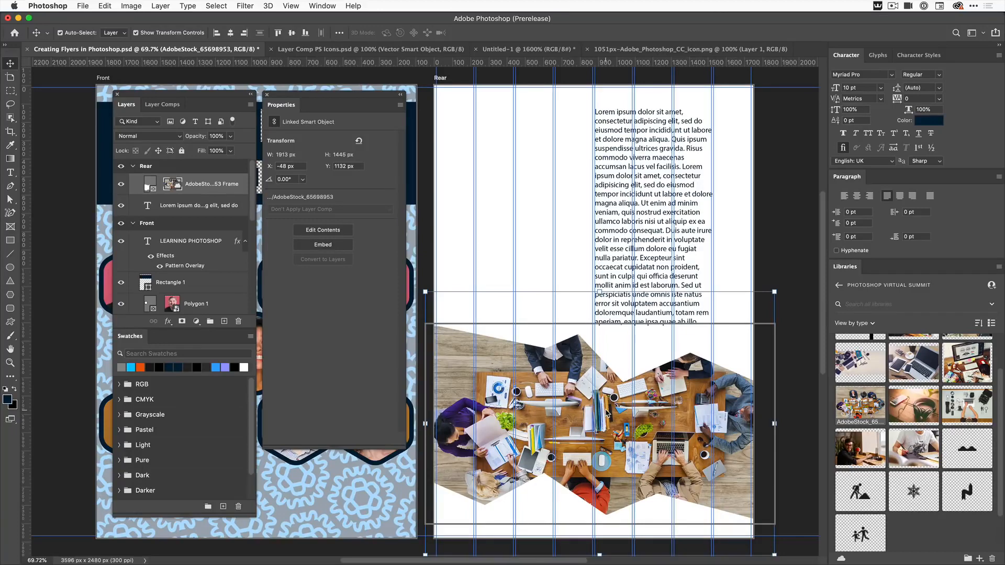
left_click(508, 328)
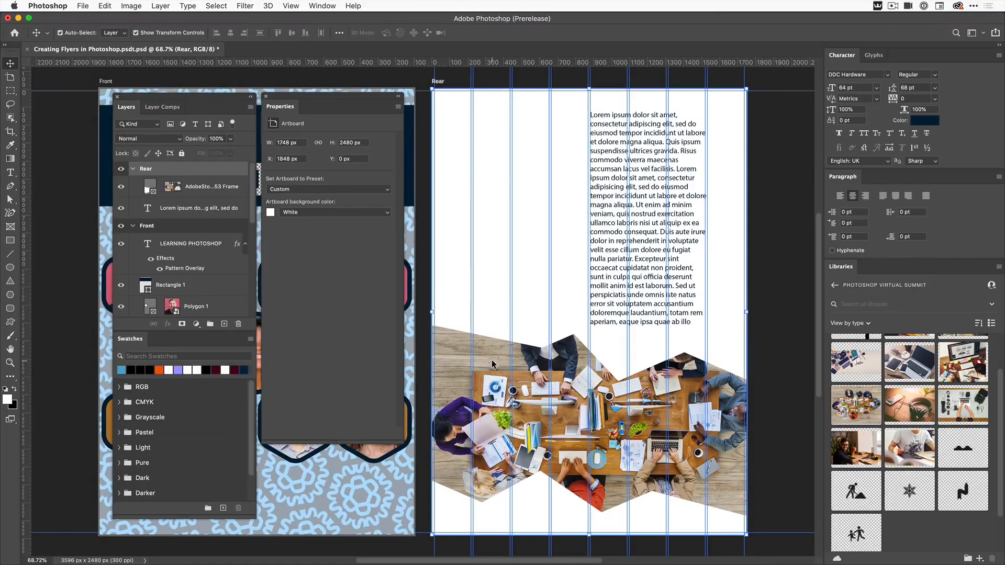
- Select the zigzag photo frame on the Rear artboard and give its stroke the light blue recently used colour
left_click(491, 364)
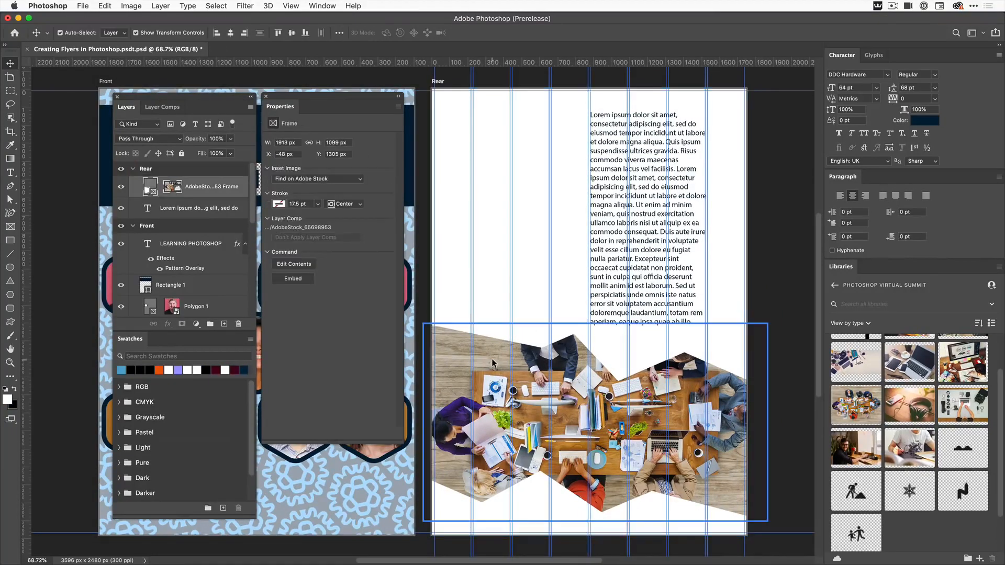
left_click(281, 205)
left_click(277, 258)
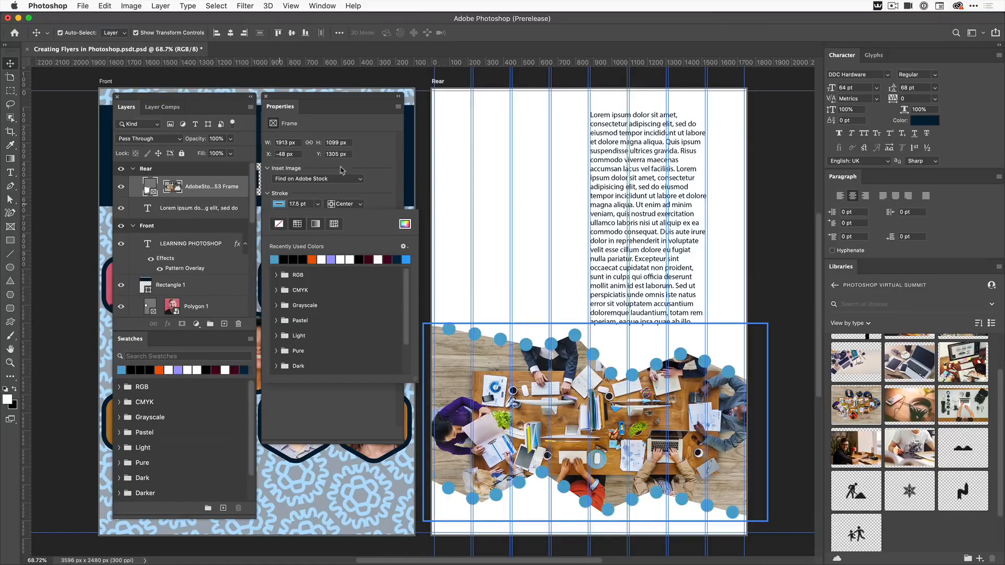
- Try the dashed line style on the zigzag photo frame's stroke and return it to the dotted style
left_click(10, 212)
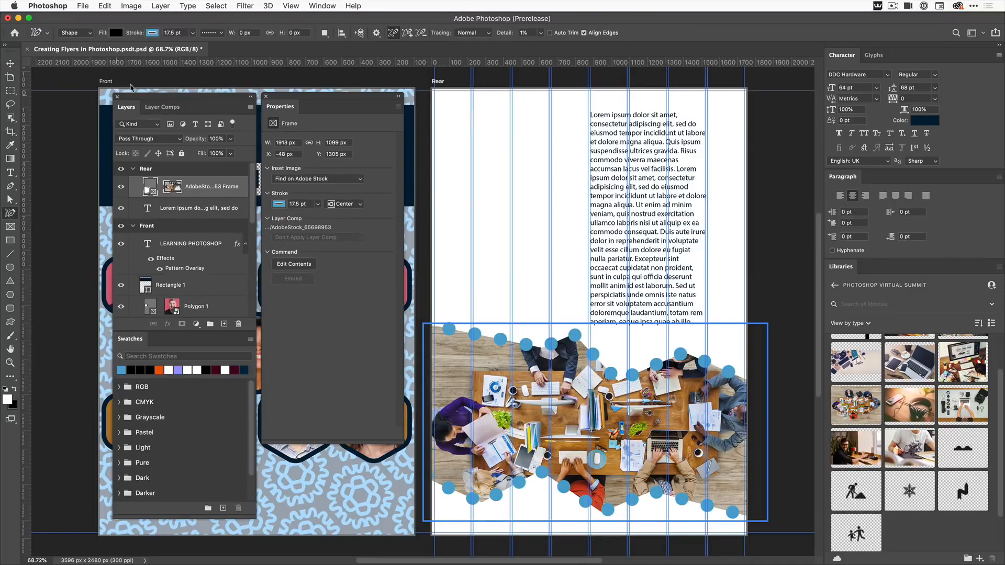
left_click(222, 33)
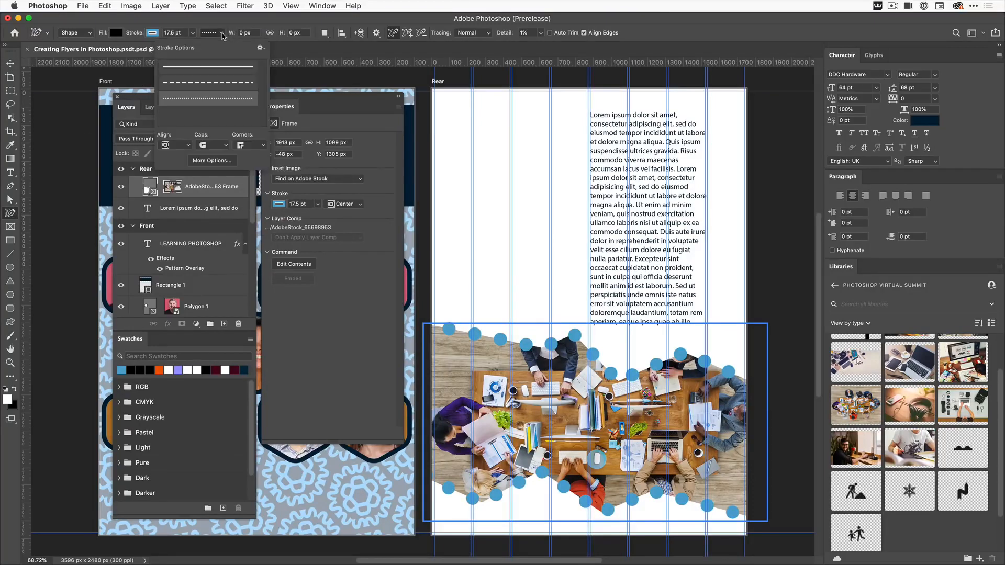
left_click(212, 83)
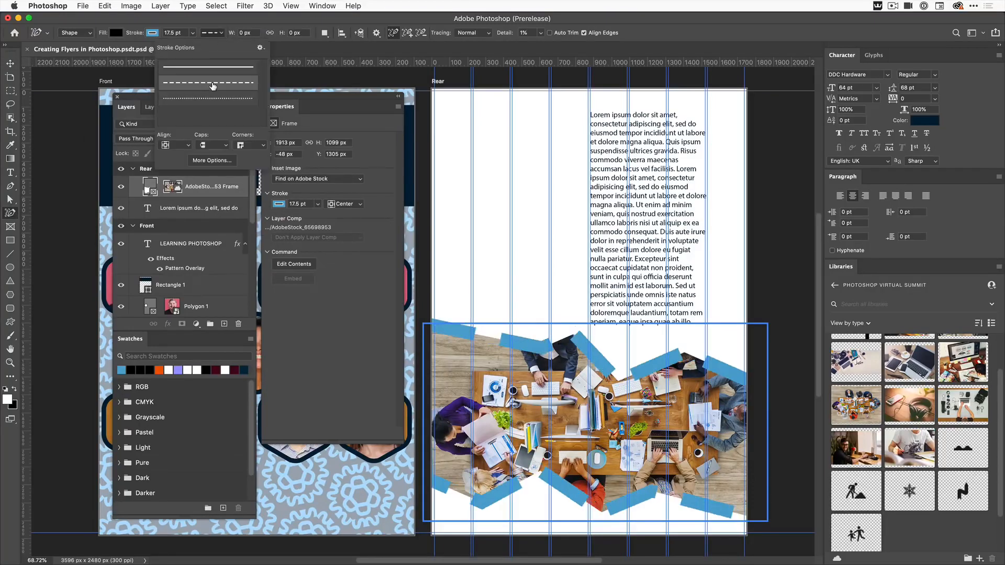
left_click(208, 99)
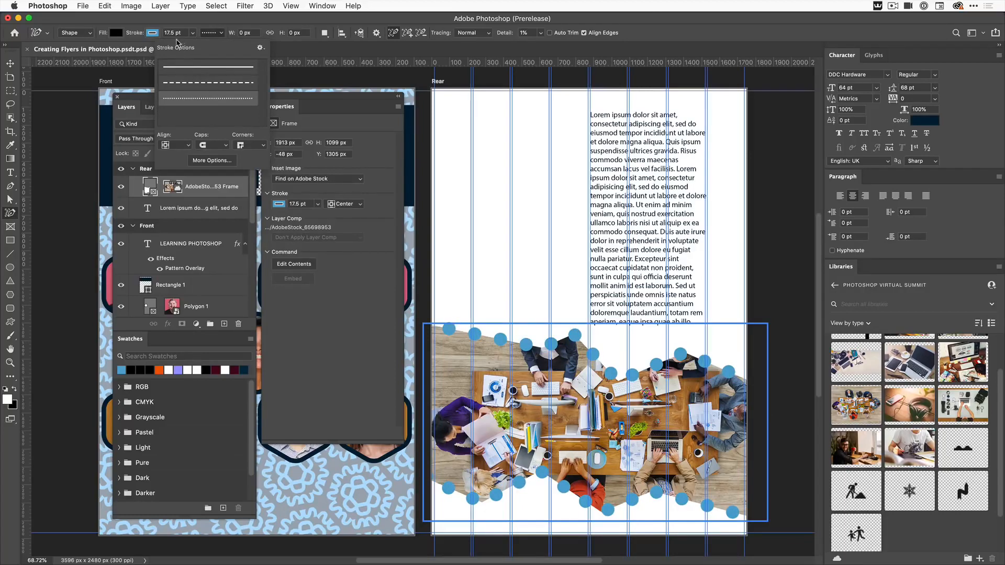
- Reduce the zigzag photo frame's dotted stroke width to 7.02 pt and select the Rear artboard instead of the frame
left_click(193, 32)
left_click_drag(193, 48, 186, 48)
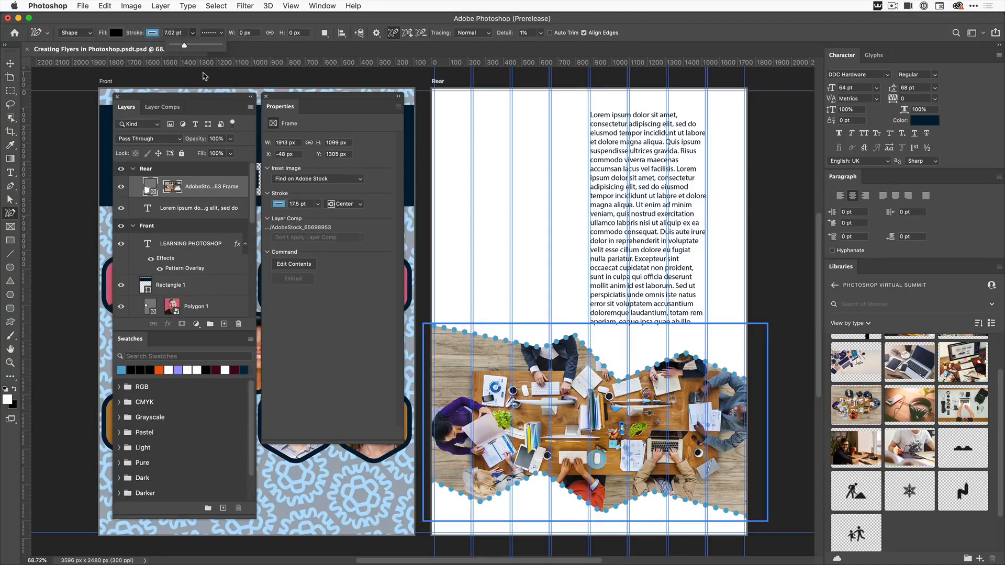
key("Return")
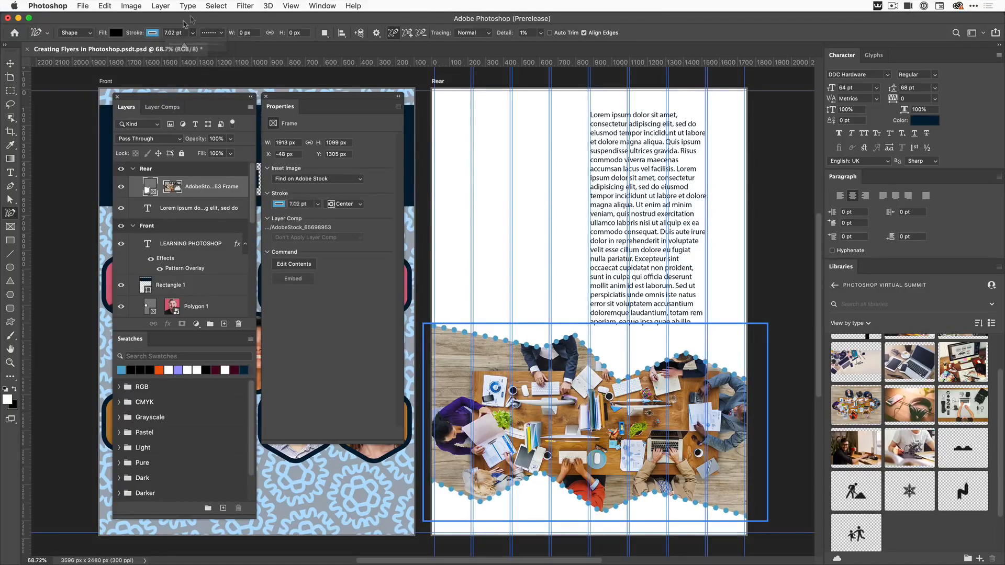
left_click(10, 64)
left_click(456, 152)
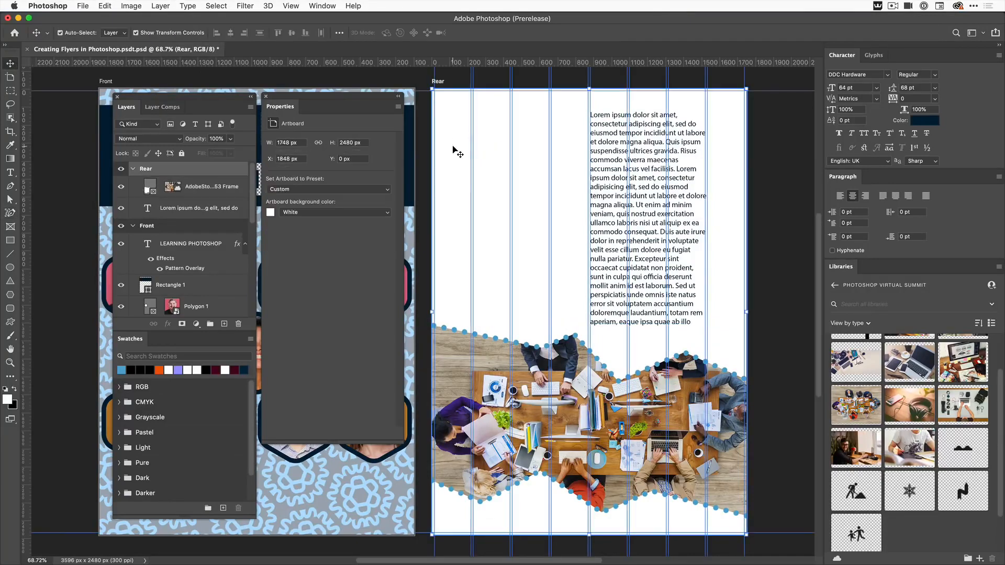